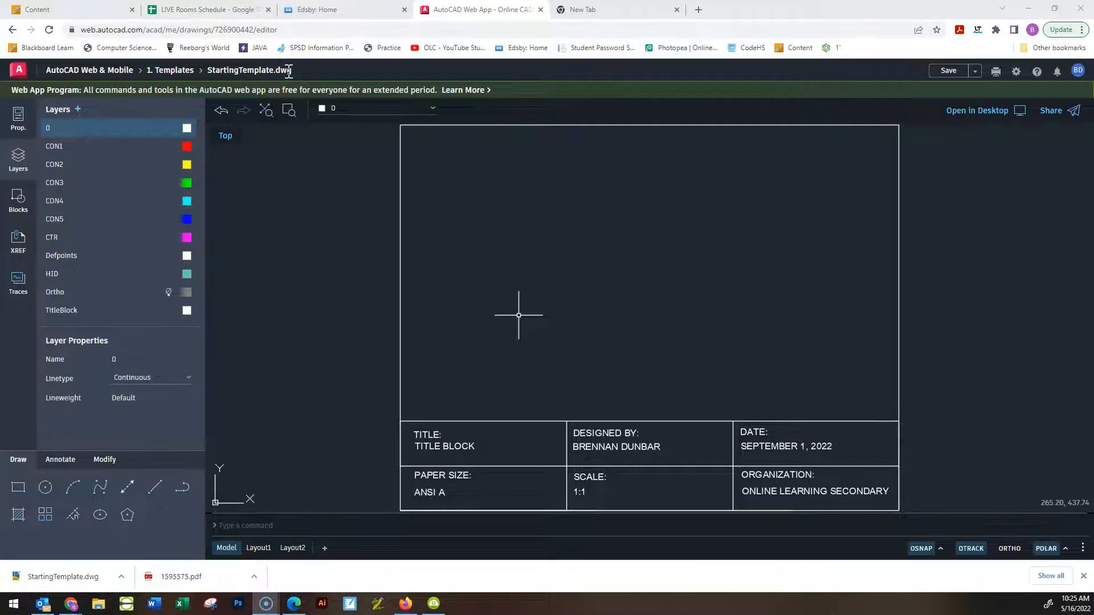
Leave the StartingTemplate drawing without saving its changes and look through the folders in AutoCAD Web & Mobile
{"action": "left_click", "coordinate": [174, 72]}
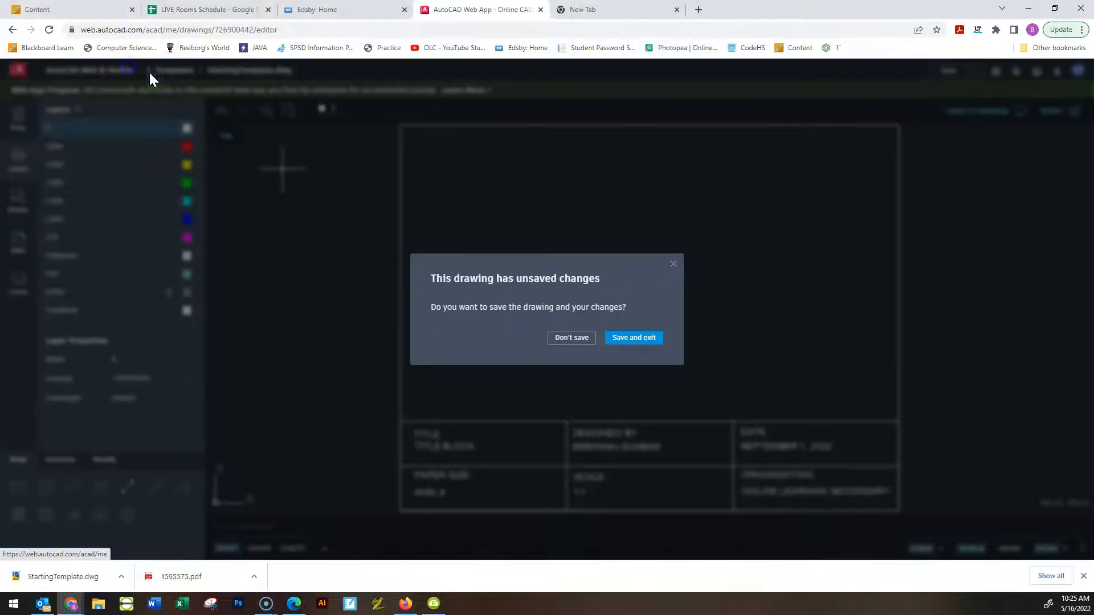
{"action": "left_click", "coordinate": [586, 338]}
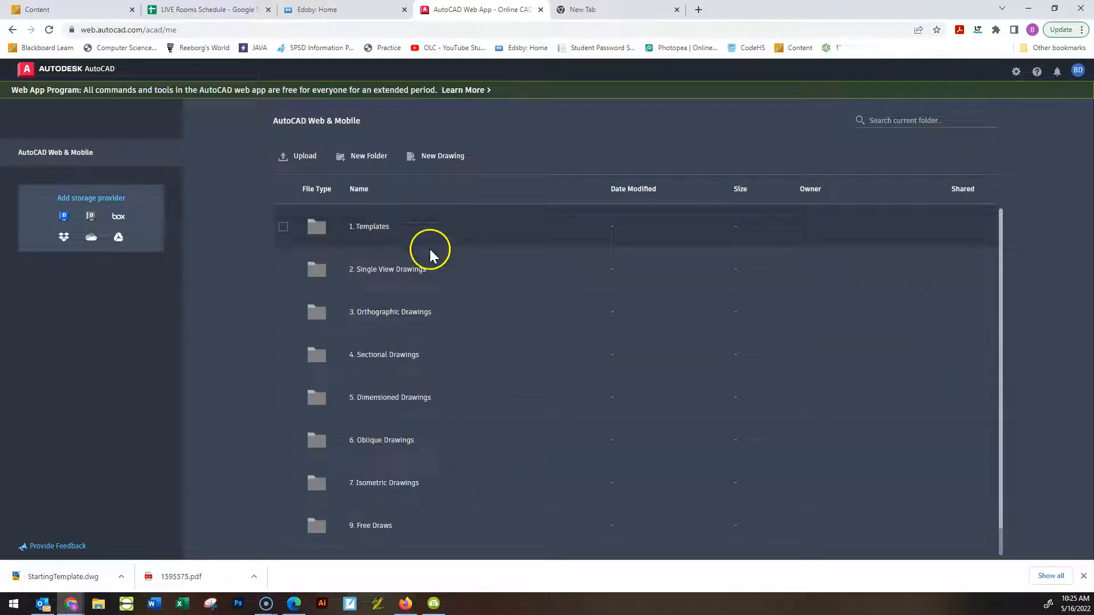
{"action": "scroll", "coordinate": [424, 270], "scroll_direction": "down", "scroll_amount": 1}
{"action": "scroll", "coordinate": [403, 484], "scroll_direction": "up", "scroll_amount": 1}
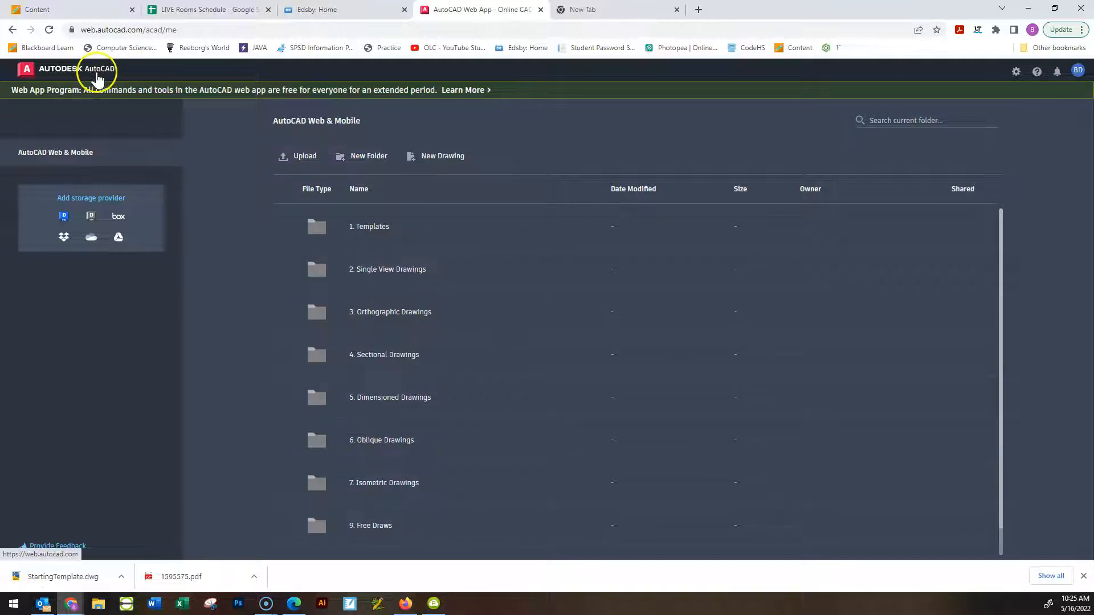
{"action": "scroll", "coordinate": [420, 378], "scroll_direction": "down", "scroll_amount": 1}
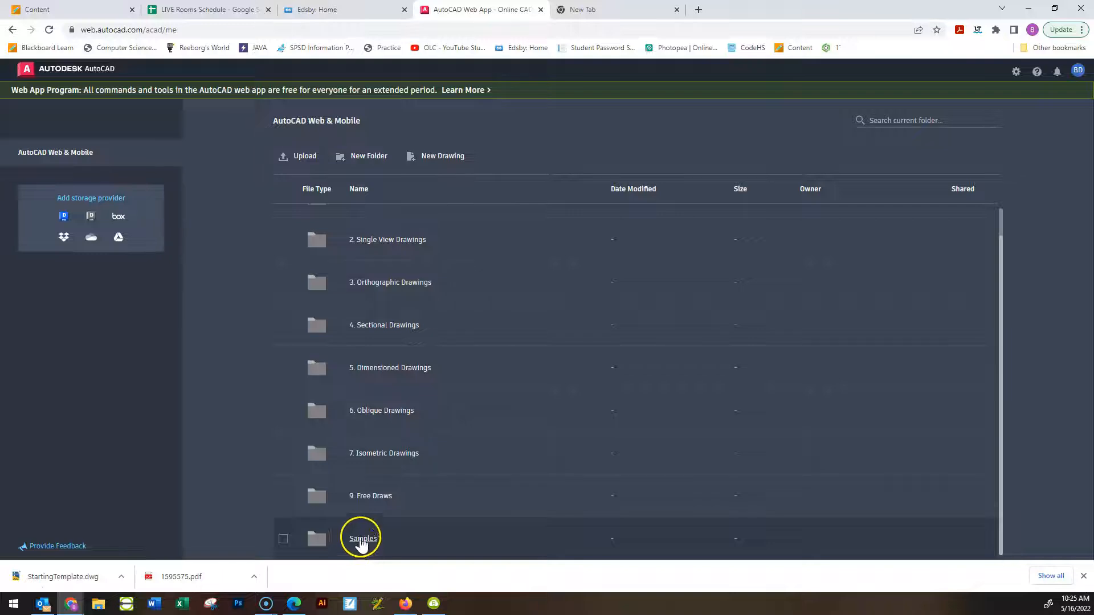
{"action": "scroll", "coordinate": [399, 410], "scroll_direction": "up", "scroll_amount": 1}
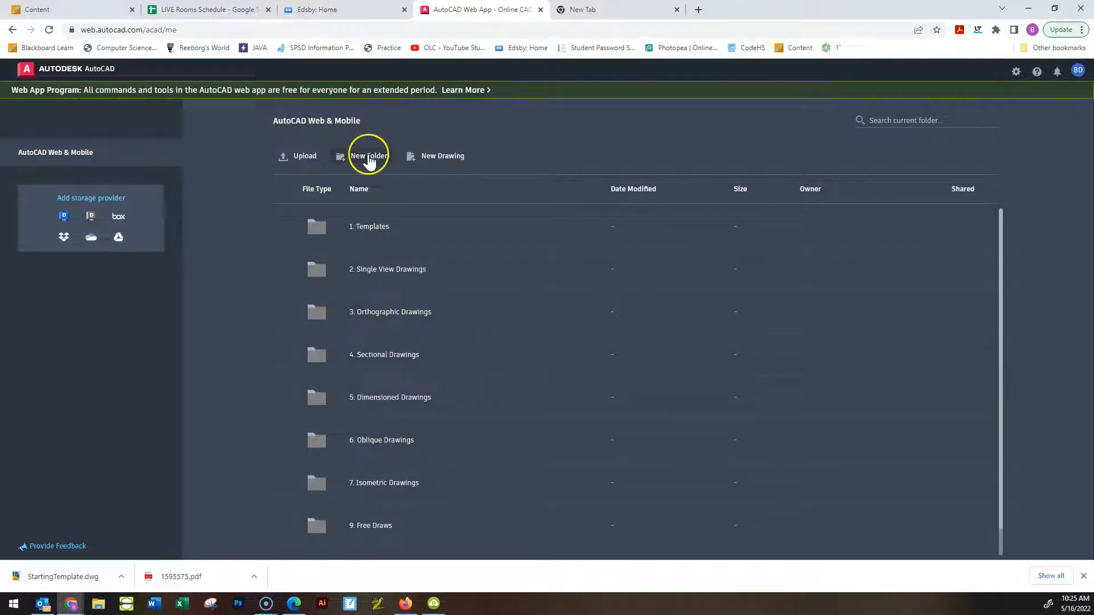
{"action": "right_click", "coordinate": [378, 227]}
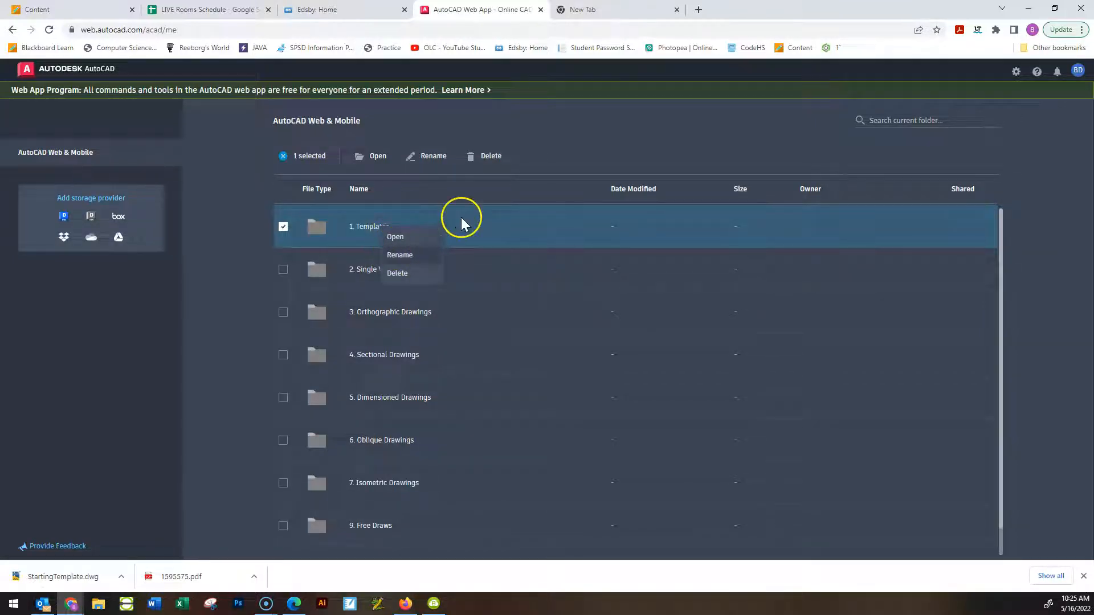
{"action": "left_click", "coordinate": [557, 126]}
{"action": "left_click", "coordinate": [283, 227]}
{"action": "left_click", "coordinate": [588, 114]}
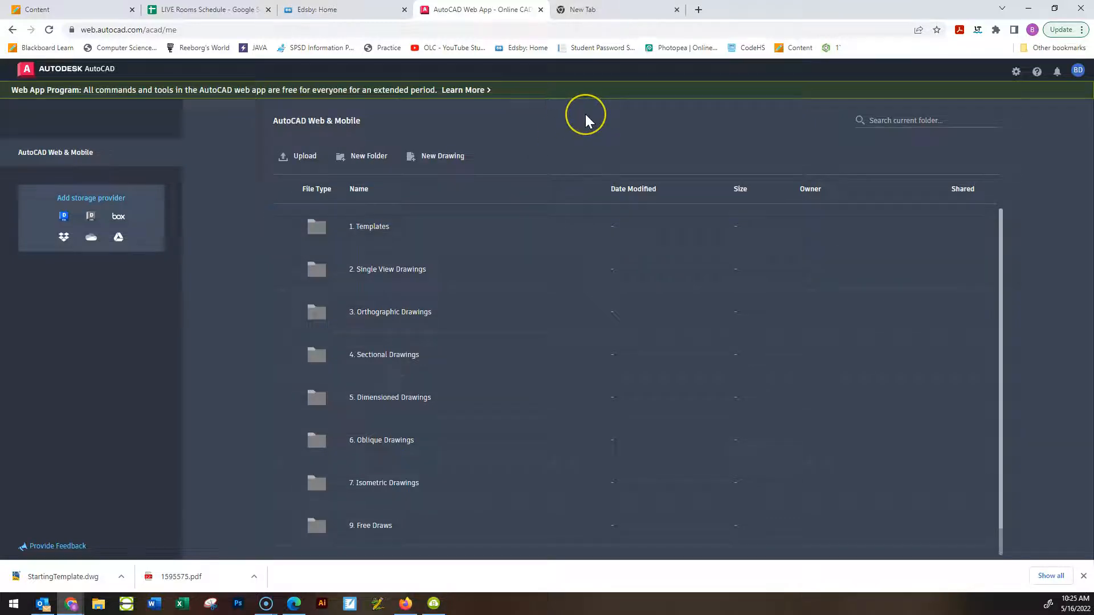
Open StartingTemplate.dwg from the 1. Templates folder and dismiss the saving notice
{"action": "left_click", "coordinate": [373, 228]}
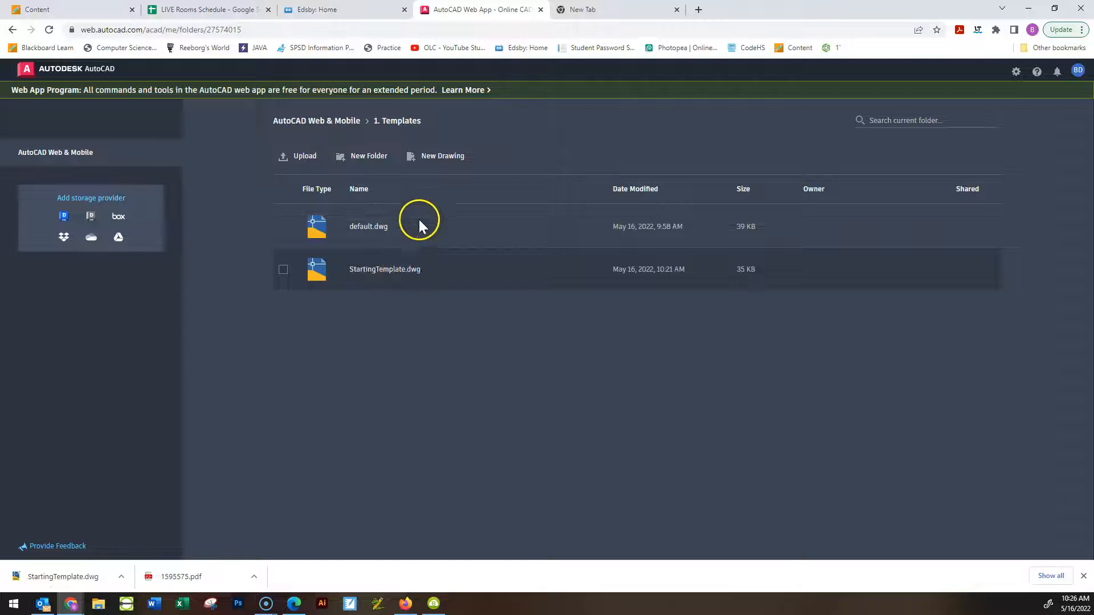
{"action": "left_click", "coordinate": [386, 269]}
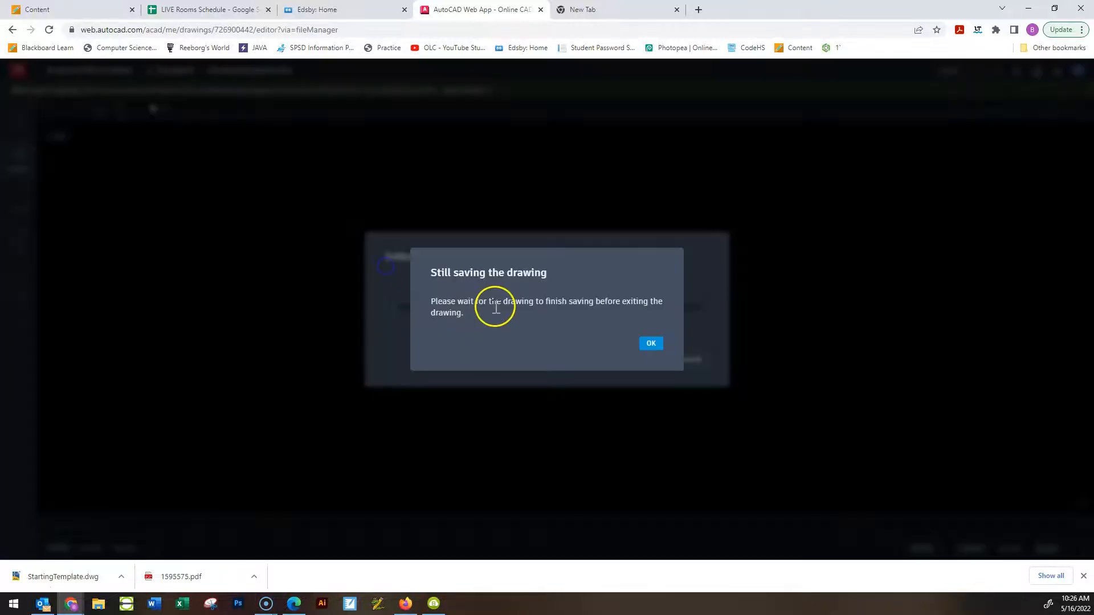
{"action": "left_click", "coordinate": [654, 341]}
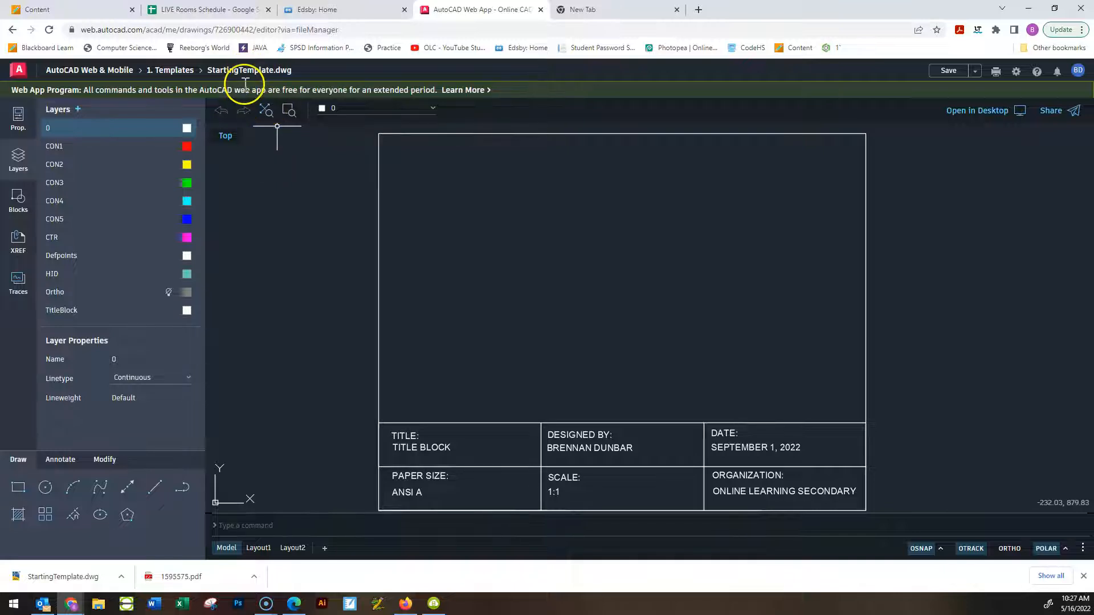
Save a copy of the drawing as NavigationPractice in the 1. Templates folder
{"action": "left_click", "coordinate": [974, 72]}
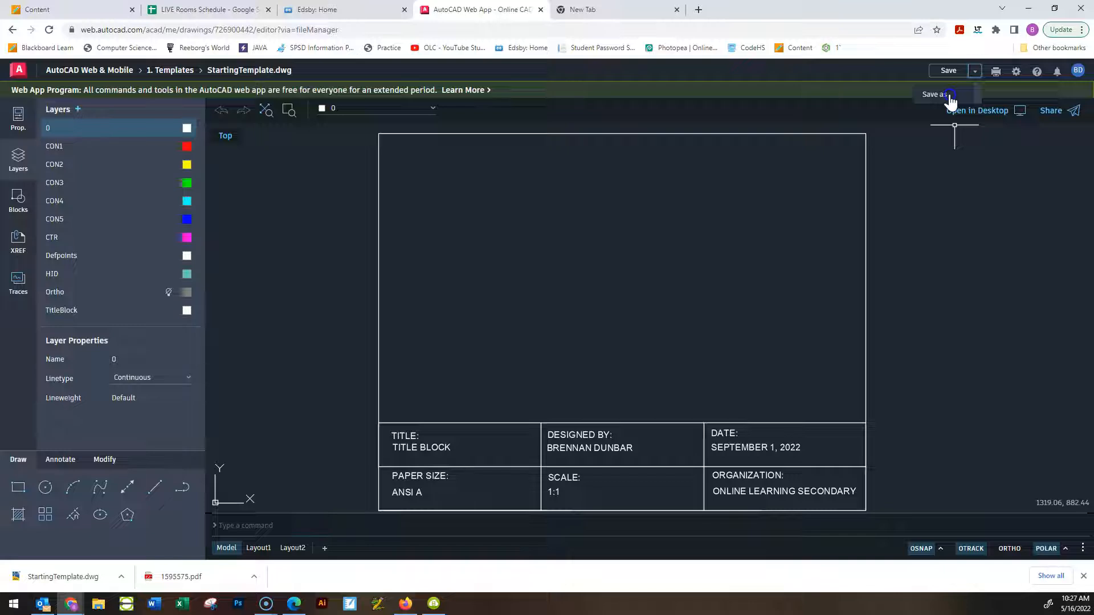
{"action": "left_click", "coordinate": [935, 95]}
{"action": "left_click", "coordinate": [391, 429]}
{"action": "double_click", "coordinate": [382, 433]}
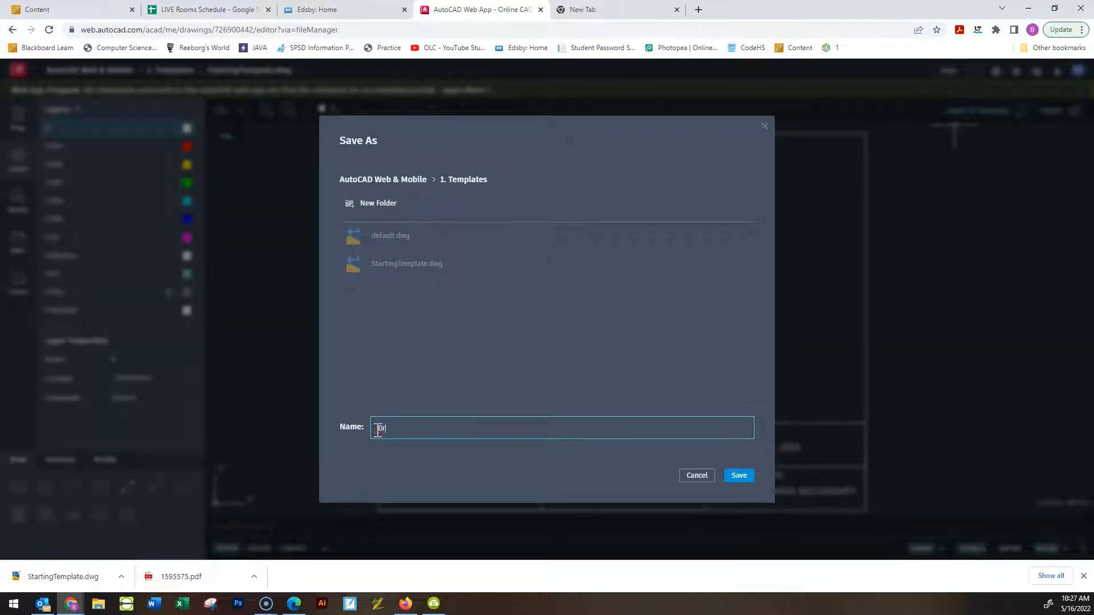
{"action": "type", "text": "Dra"}
{"action": "key", "text": "BackSpace"}
{"action": "key", "text": "BackSpace"}
{"action": "key", "text": "BackSpace"}
{"action": "type", "text": "Na"}
{"action": "left_click", "coordinate": [439, 516]}
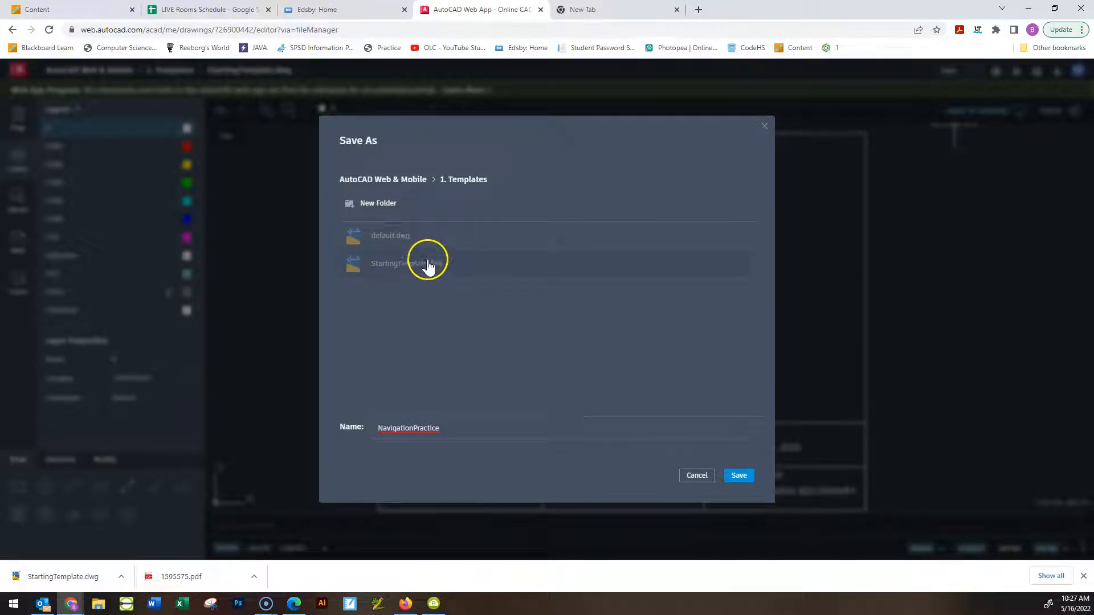
{"action": "left_click", "coordinate": [741, 479]}
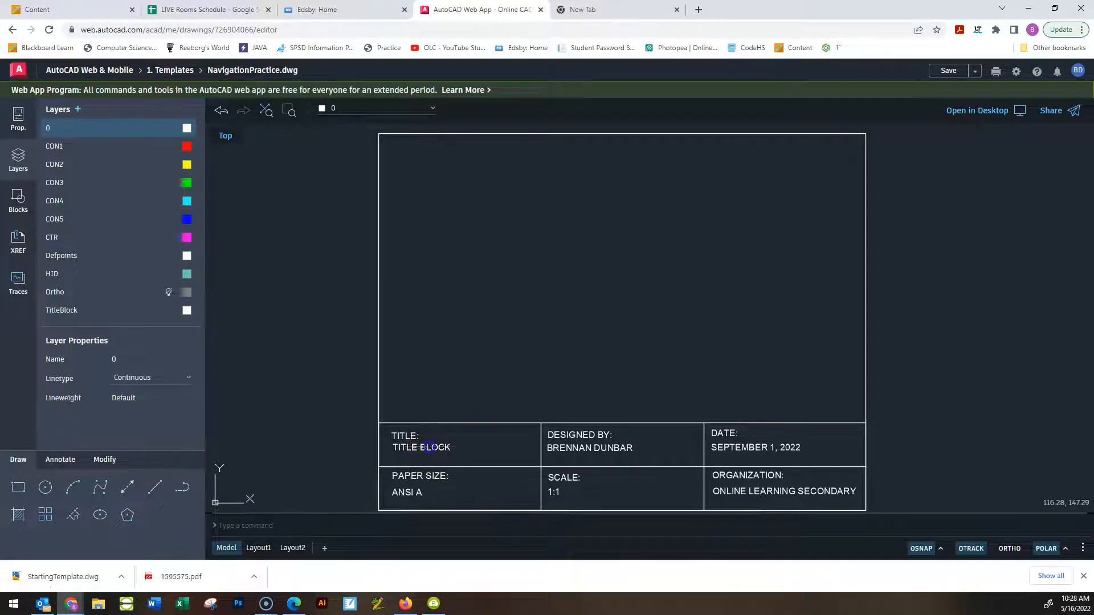
Replace the text under TITLE in the title block with DRAWING PRACTICE
{"action": "left_click", "coordinate": [426, 448]}
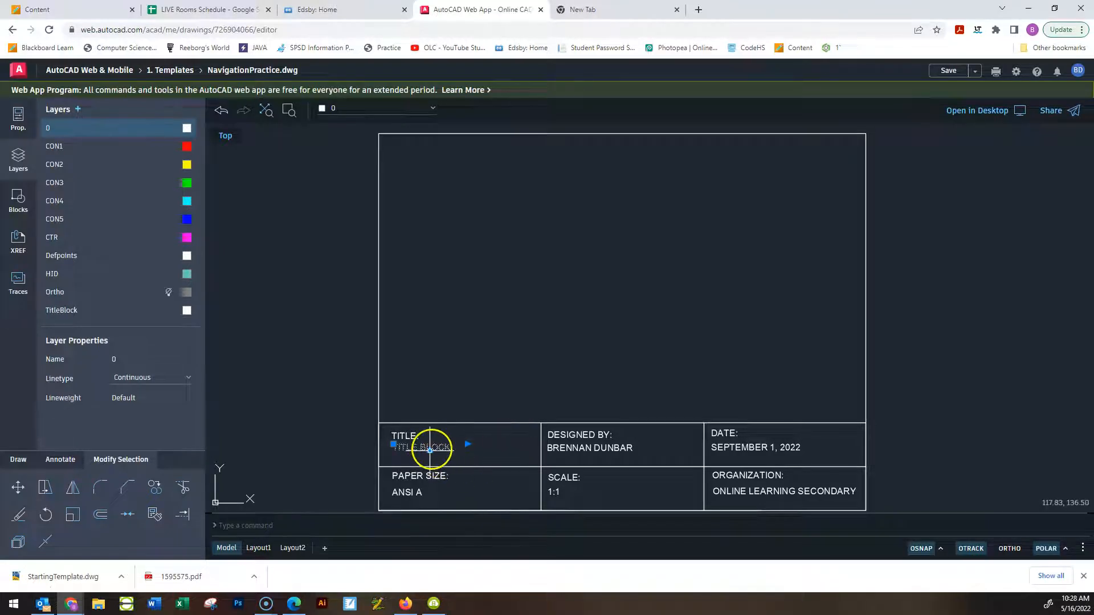
{"action": "left_click", "coordinate": [433, 449]}
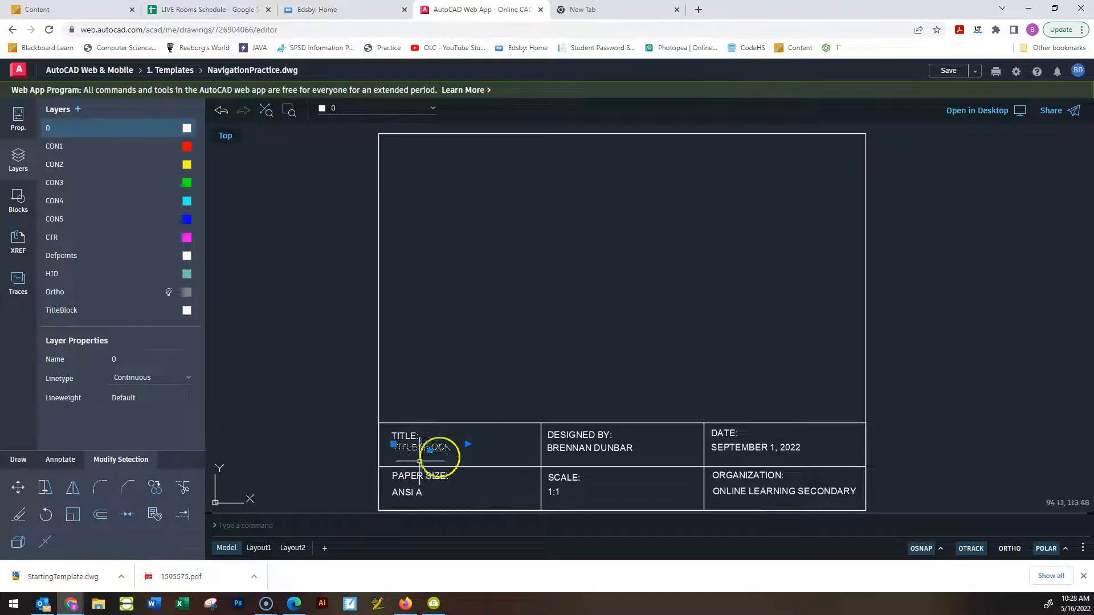
{"action": "double_click", "coordinate": [434, 448]}
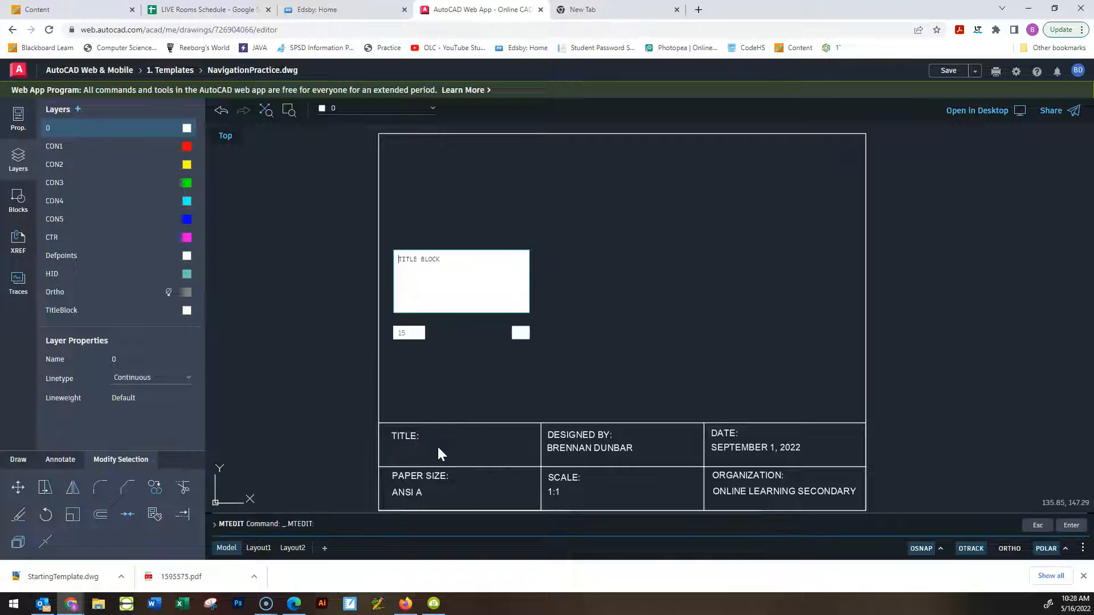
{"action": "left_click_drag", "start_coordinate": [447, 253], "coordinate": [364, 278]}
{"action": "type", "text": "drawi"}
{"action": "key", "text": "BackSpace"}
{"action": "key", "text": "BackSpace"}
{"action": "key", "text": "BackSpace"}
{"action": "key", "text": "BackSpace"}
{"action": "key", "text": "BackSpace"}
{"action": "type", "text": "DRAWING PRACTICE"}
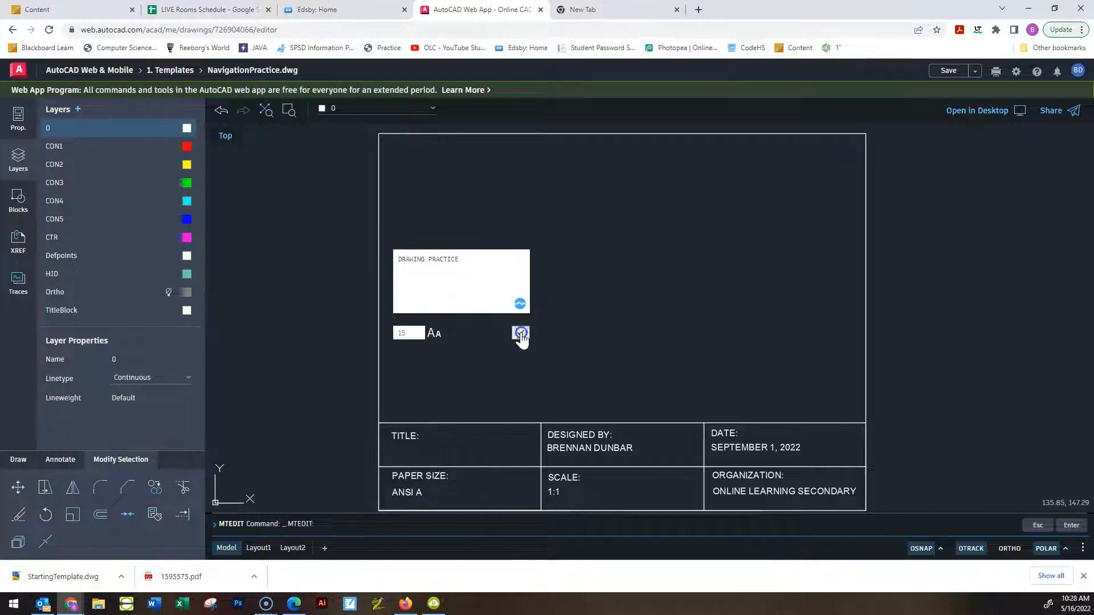
{"action": "left_click", "coordinate": [520, 332]}
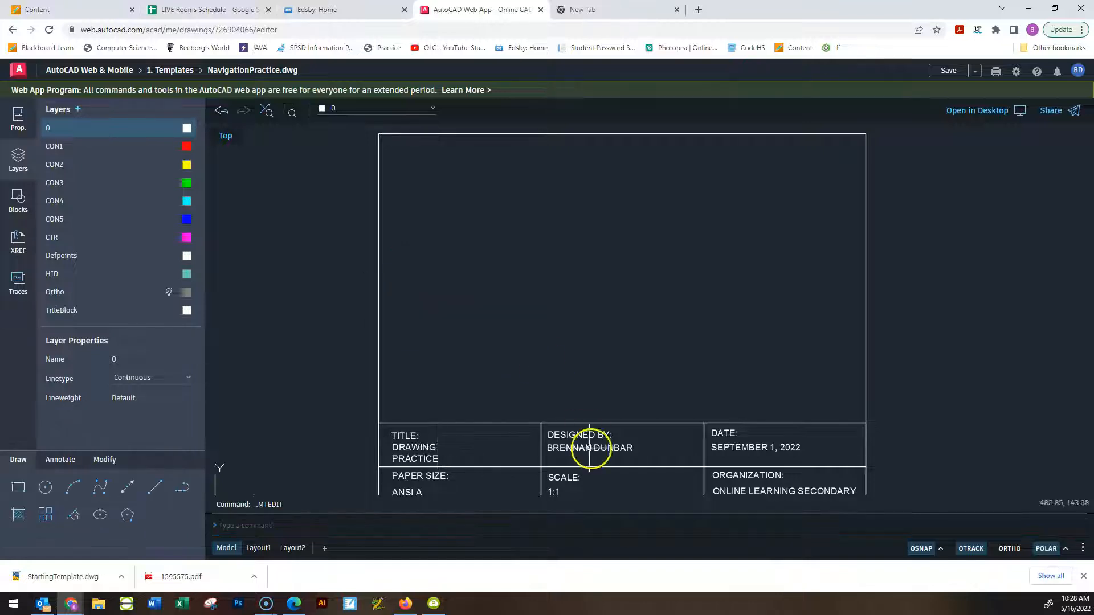
Stretch the DRAWING PRACTICE text frame to the title cell's right edge so the text fits on one line
{"action": "left_click", "coordinate": [427, 447]}
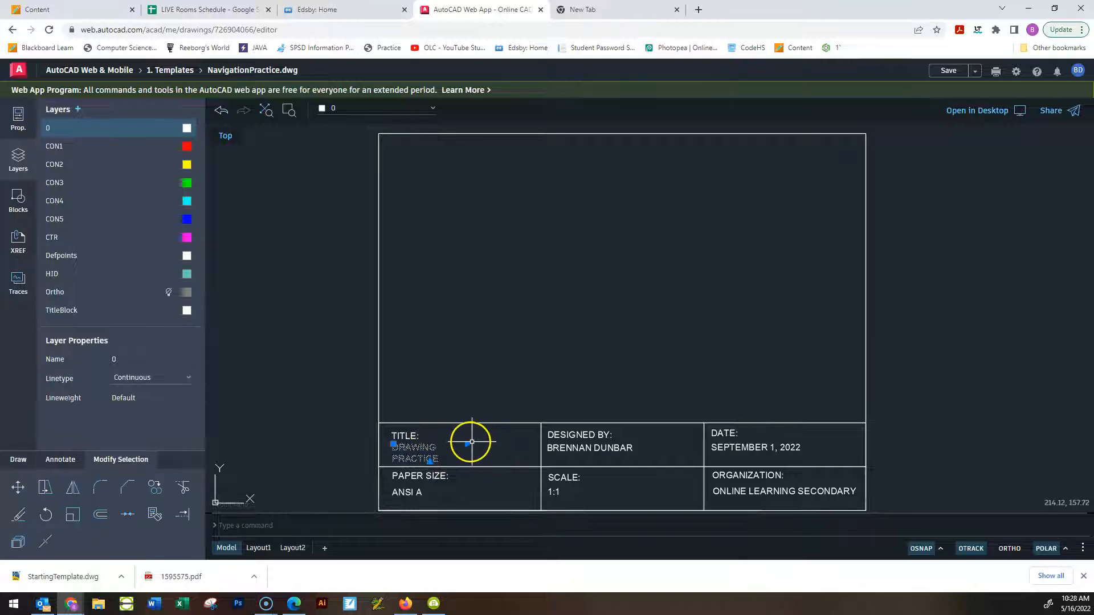
{"action": "left_click", "coordinate": [468, 444]}
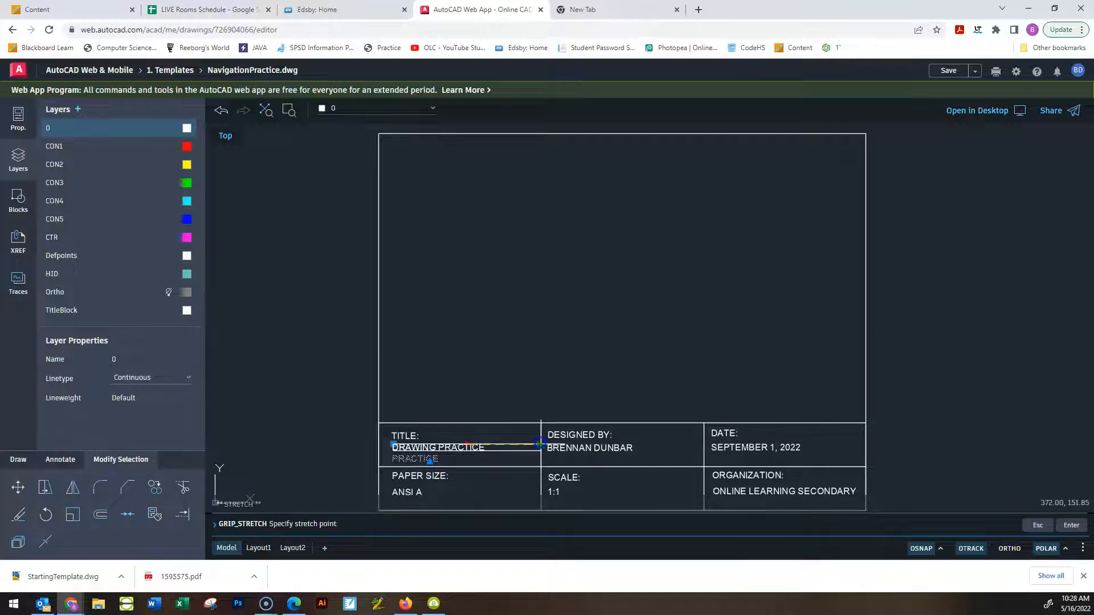
{"action": "key", "text": "Escape"}
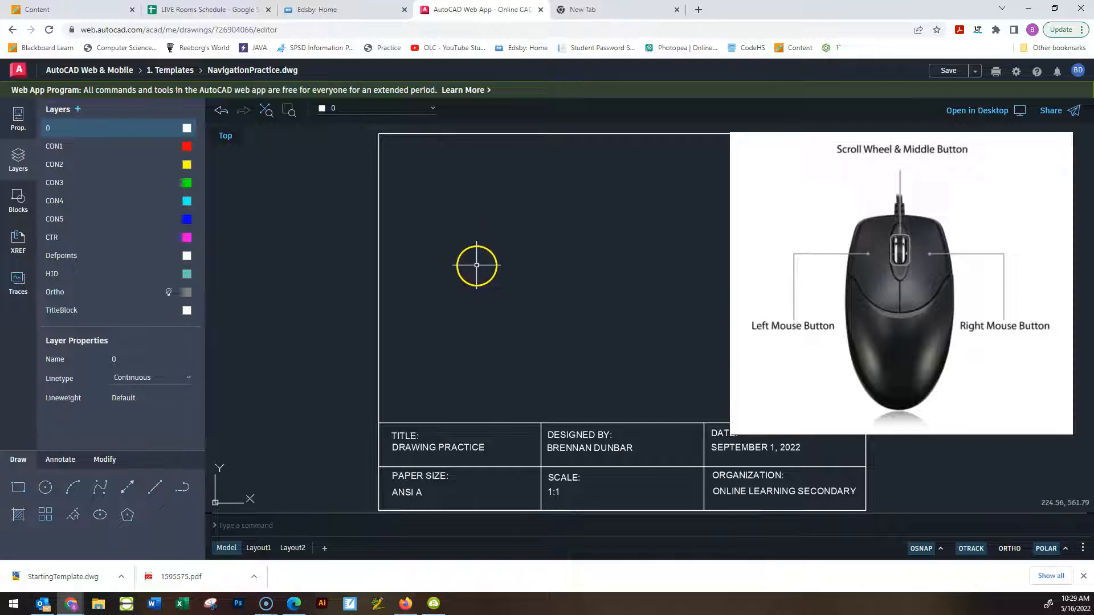
Zoom and pan around the upper-left corner of the drawing border, finishing with a zoom to the drawing's extents
{"action": "scroll", "coordinate": [482, 260], "scroll_direction": "up", "scroll_amount": 5}
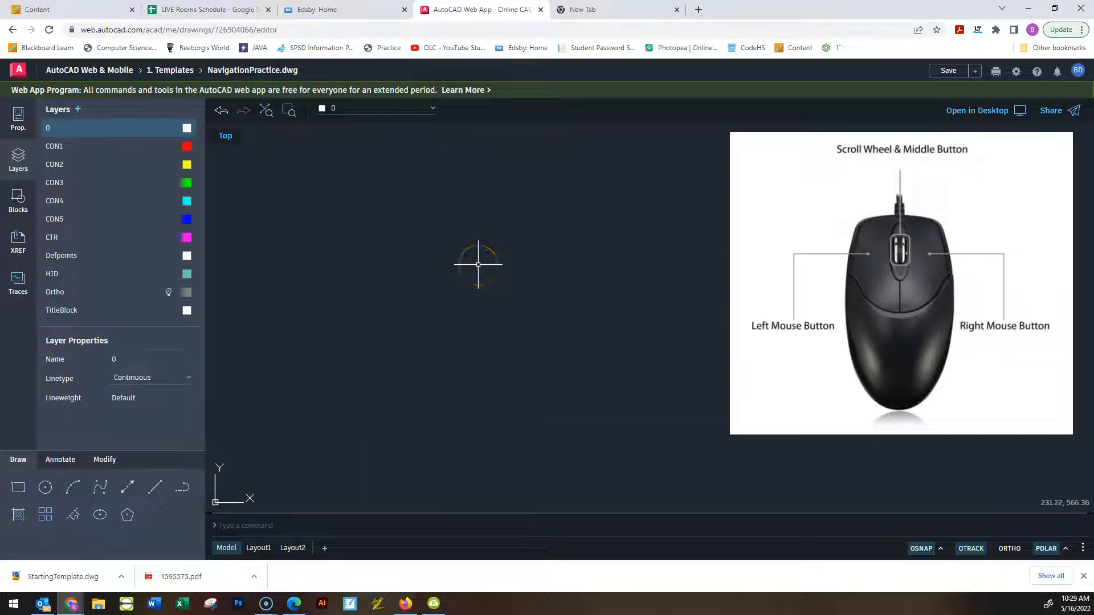
{"action": "scroll", "coordinate": [483, 261], "scroll_direction": "down", "scroll_amount": 5}
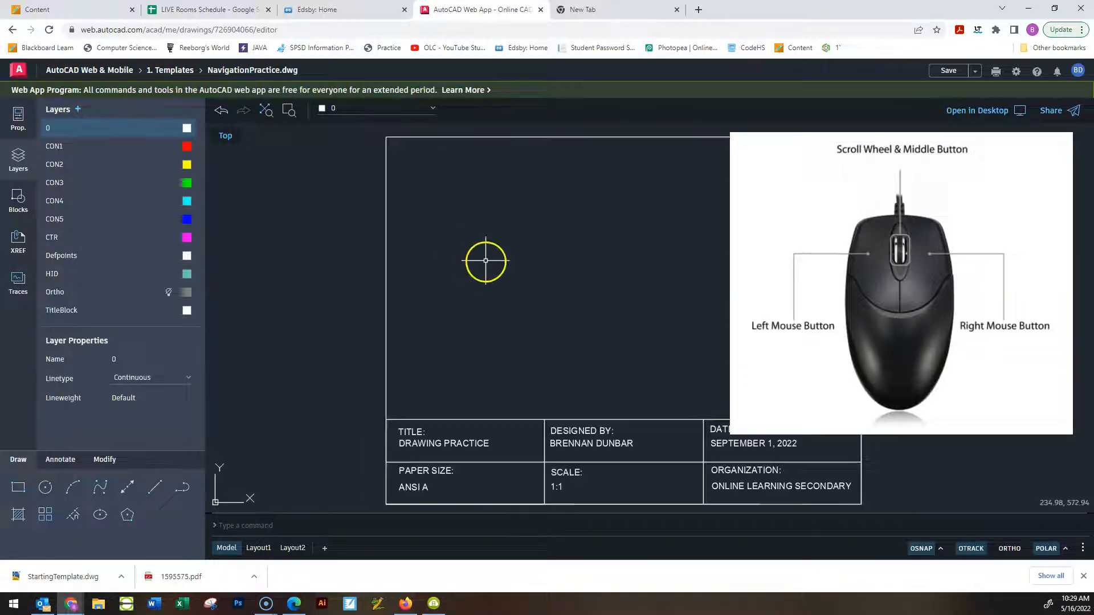
{"action": "middle_click_drag", "start_coordinate": [388, 166], "coordinate": [414, 260]}
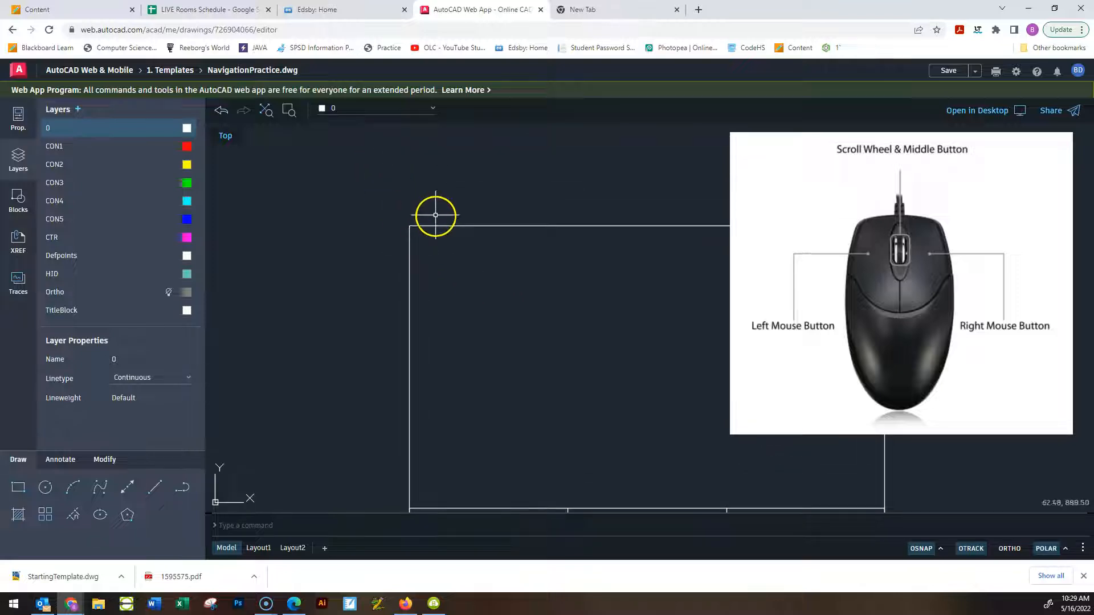
{"action": "scroll", "coordinate": [407, 229], "scroll_direction": "up", "scroll_amount": 1}
{"action": "scroll", "coordinate": [407, 229], "scroll_direction": "up", "scroll_amount": 10}
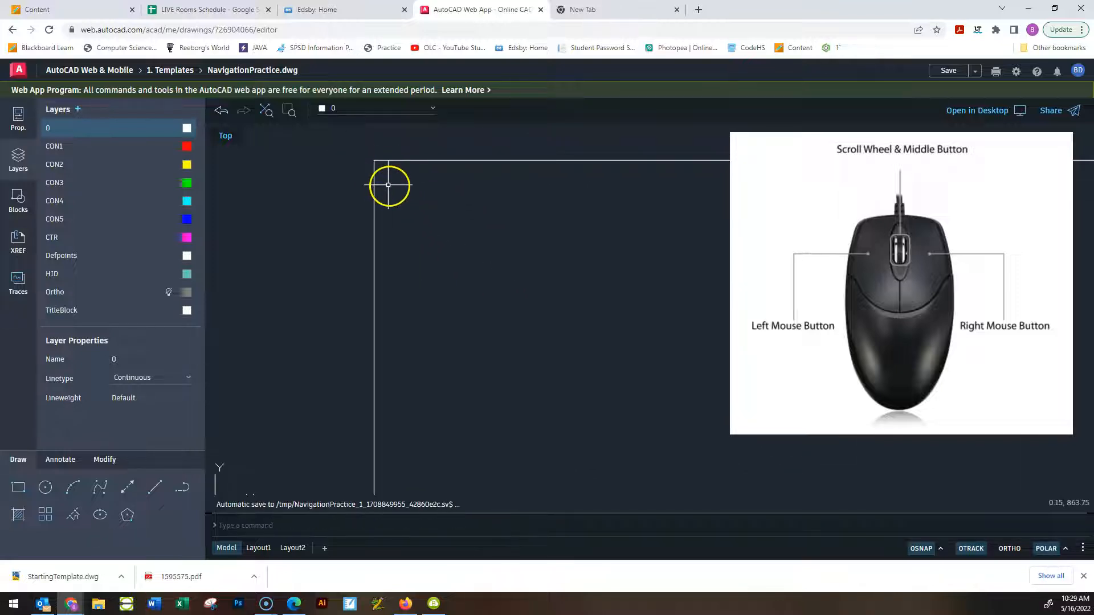
{"action": "mouse_move", "coordinate": [388, 176]}
{"action": "middle_mouse_down"}
{"action": "mouse_move", "coordinate": [381, 203]}
{"action": "mouse_move", "coordinate": [413, 177]}
{"action": "middle_mouse_up"}
{"action": "scroll", "coordinate": [413, 177], "scroll_direction": "down", "scroll_amount": 8}
{"action": "scroll", "coordinate": [410, 186], "scroll_direction": "up", "scroll_amount": 10}
{"action": "scroll", "coordinate": [422, 189], "scroll_direction": "down", "scroll_amount": 8}
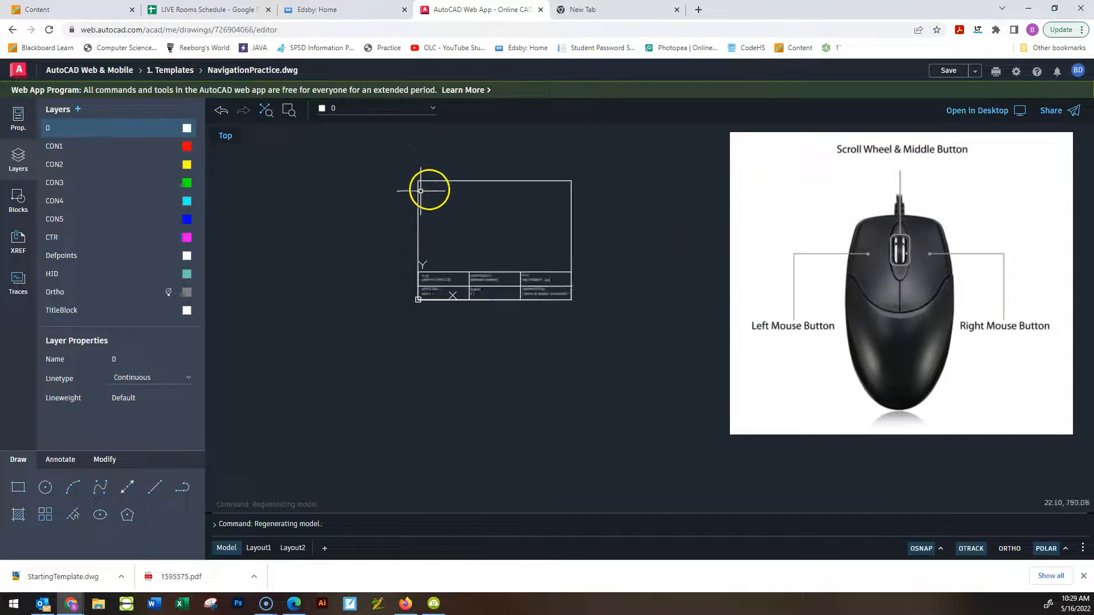
{"action": "scroll", "coordinate": [431, 193], "scroll_direction": "up", "scroll_amount": 8}
{"action": "scroll", "coordinate": [432, 185], "scroll_direction": "down", "scroll_amount": 8}
{"action": "scroll", "coordinate": [432, 185], "scroll_direction": "up", "scroll_amount": 12}
{"action": "scroll", "coordinate": [572, 215], "scroll_direction": "down", "scroll_amount": 2}
{"action": "scroll", "coordinate": [574, 215], "scroll_direction": "up", "scroll_amount": 3}
{"action": "scroll", "coordinate": [571, 223], "scroll_direction": "down", "scroll_amount": 1}
{"action": "scroll", "coordinate": [572, 319], "scroll_direction": "up", "scroll_amount": 6}
{"action": "scroll", "coordinate": [570, 296], "scroll_direction": "up", "scroll_amount": 1}
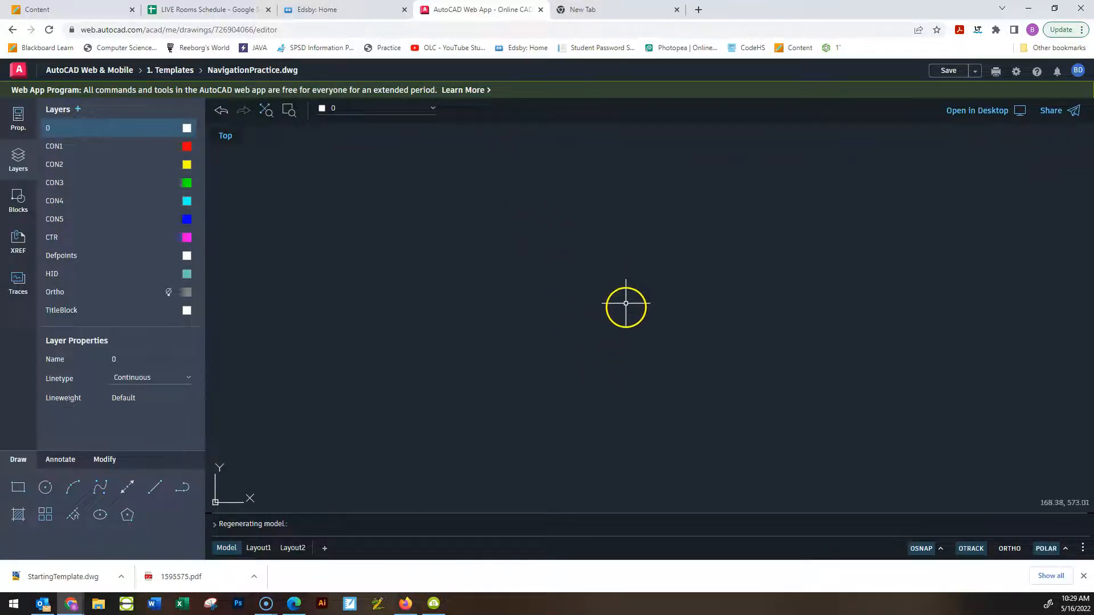
{"action": "middle_click", "coordinate": [623, 309]}
{"action": "middle_click", "coordinate": [623, 310]}
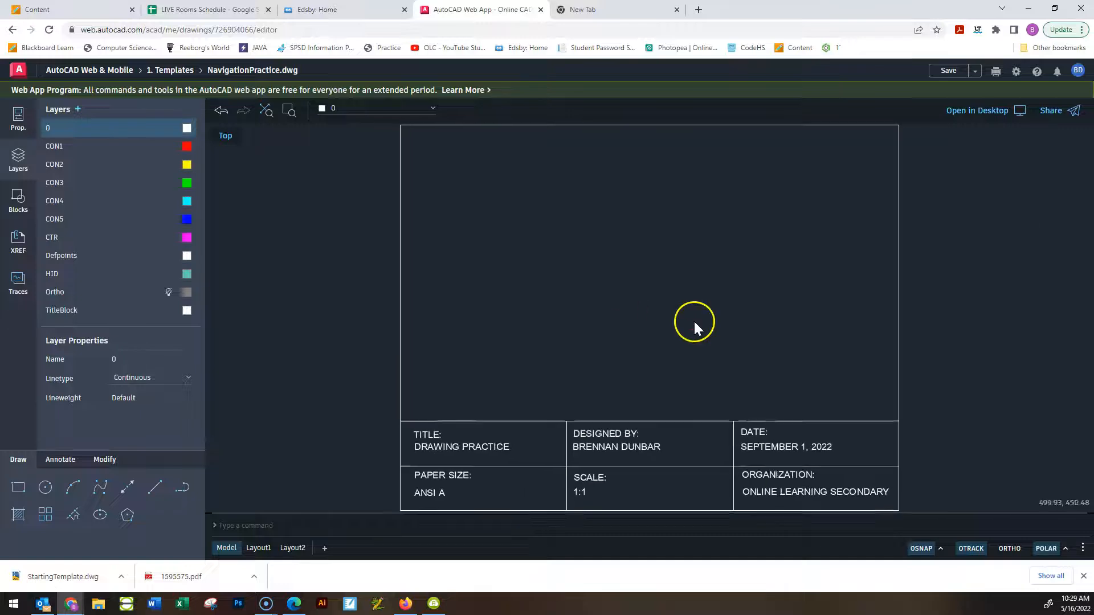
Zoom in and out over the empty drawing area, fitting the whole drawing in the view after each round
{"action": "scroll", "coordinate": [653, 302], "scroll_direction": "up", "scroll_amount": 2}
{"action": "scroll", "coordinate": [661, 319], "scroll_direction": "down", "scroll_amount": 2}
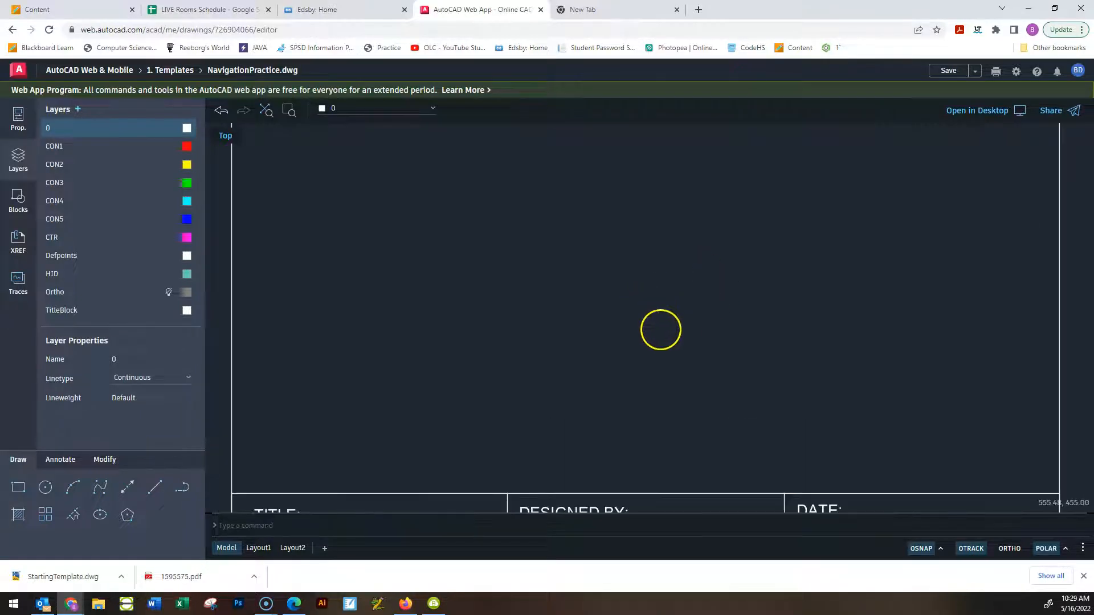
{"action": "scroll", "coordinate": [661, 288], "scroll_direction": "up", "scroll_amount": 2}
{"action": "middle_click", "coordinate": [662, 290]}
{"action": "middle_click", "coordinate": [662, 291]}
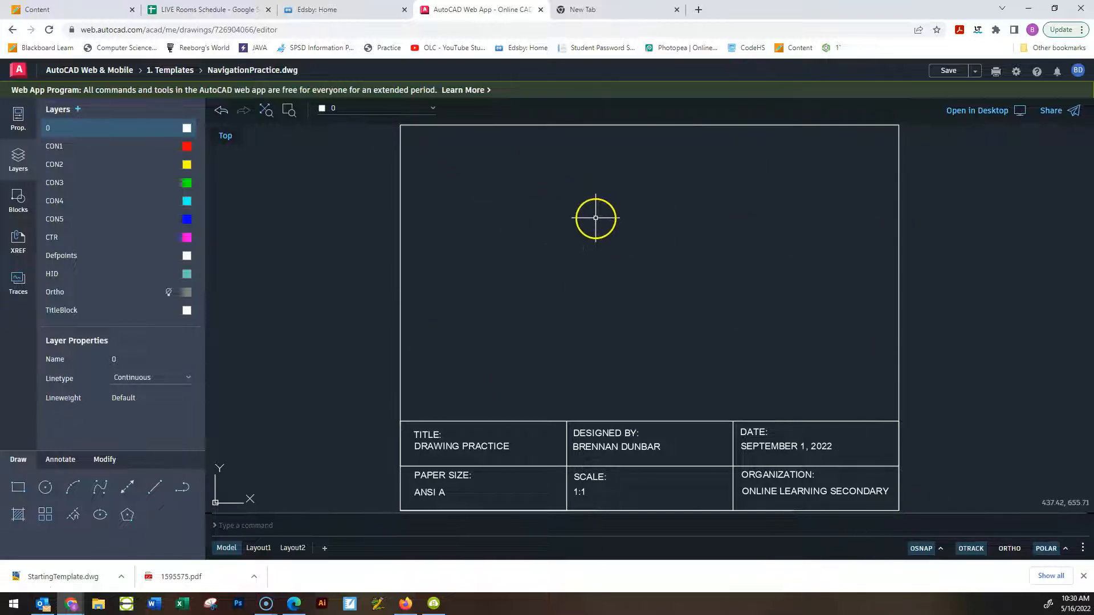
{"action": "scroll", "coordinate": [591, 251], "scroll_direction": "down", "scroll_amount": 6}
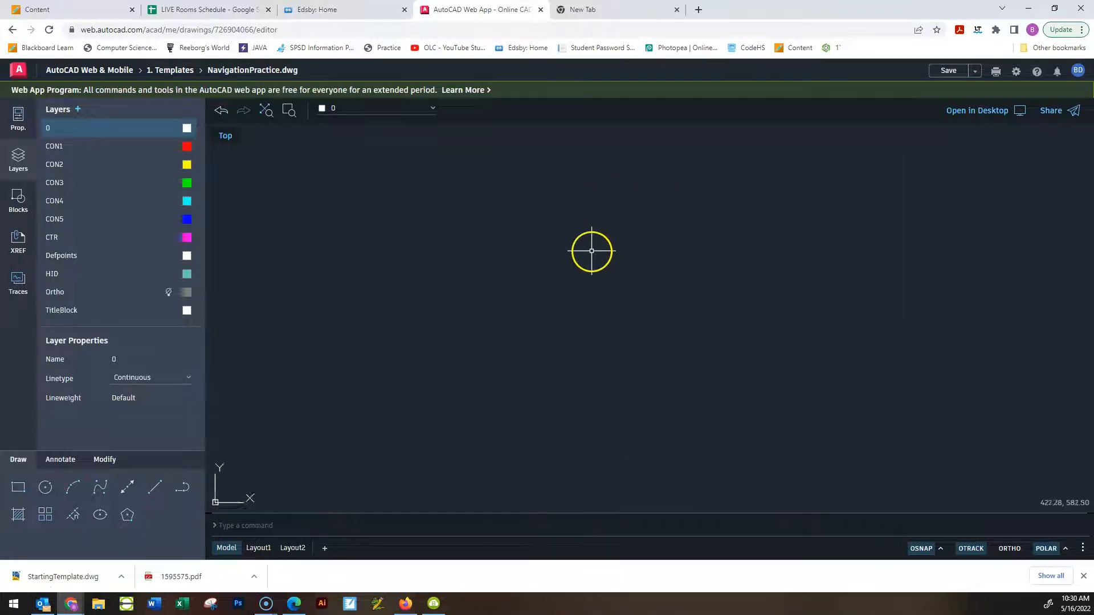
{"action": "scroll", "coordinate": [563, 287], "scroll_direction": "up", "scroll_amount": 5}
{"action": "middle_click", "coordinate": [510, 289]}
{"action": "middle_click", "coordinate": [510, 289]}
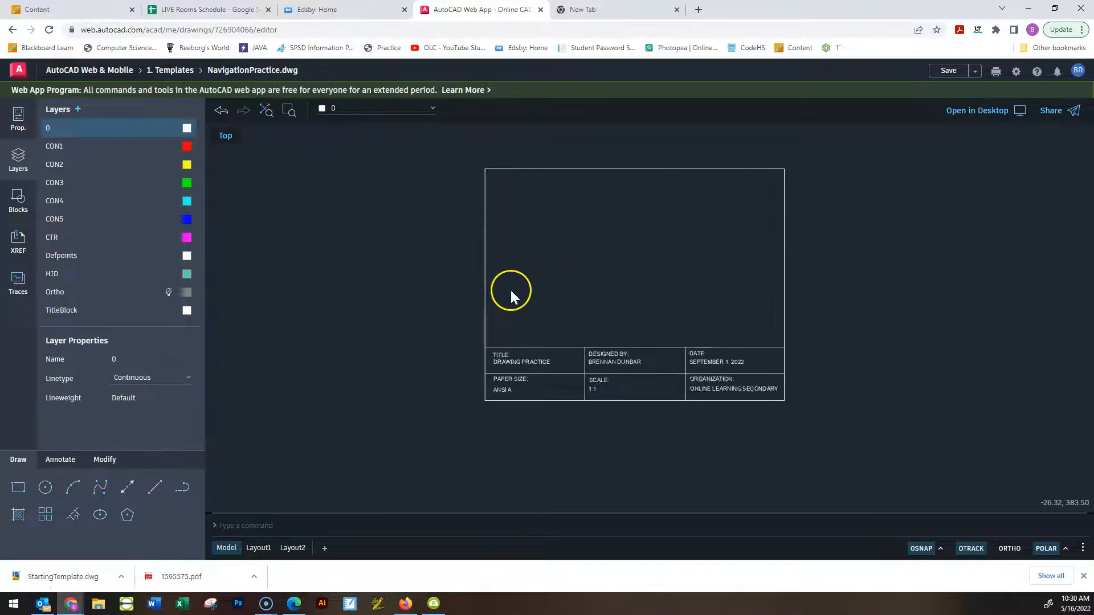
Zoom in on the border's upper-right corner and back out until the whole sheet is in view
{"action": "scroll", "coordinate": [524, 289], "scroll_direction": "down", "scroll_amount": 1}
{"action": "scroll", "coordinate": [821, 147], "scroll_direction": "up", "scroll_amount": 2}
{"action": "scroll", "coordinate": [797, 170], "scroll_direction": "down", "scroll_amount": 5}
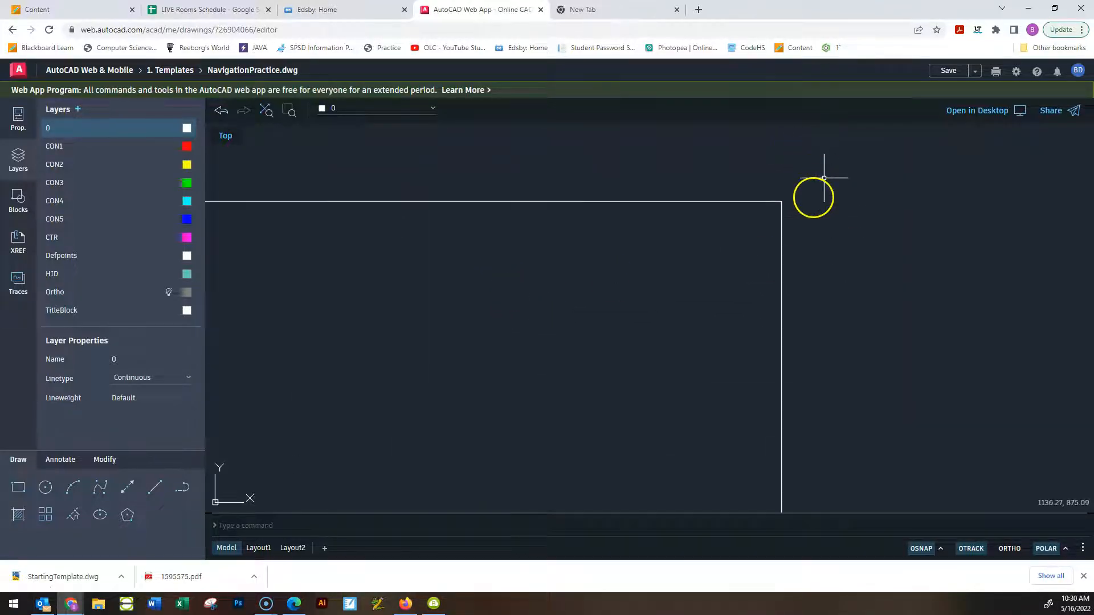
{"action": "scroll", "coordinate": [608, 224], "scroll_direction": "up", "scroll_amount": 5}
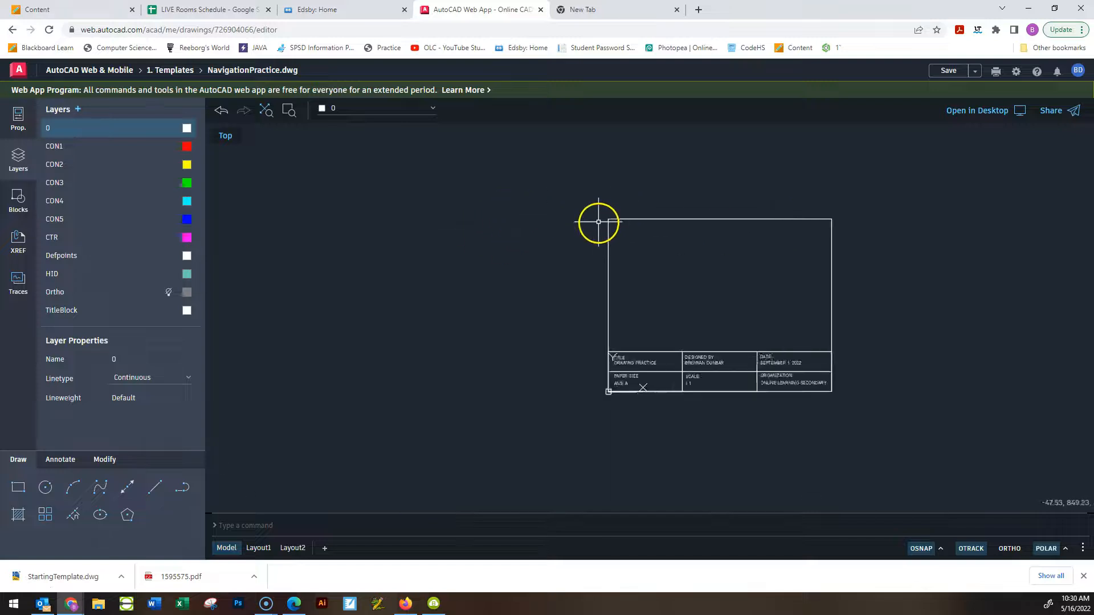
Zoom in and out around the sheet and the DRAWING PRACTICE title text, finishing with a zoom to the drawing's extents
{"action": "scroll", "coordinate": [652, 474], "scroll_direction": "down", "scroll_amount": 4}
{"action": "scroll", "coordinate": [649, 422], "scroll_direction": "up", "scroll_amount": 6}
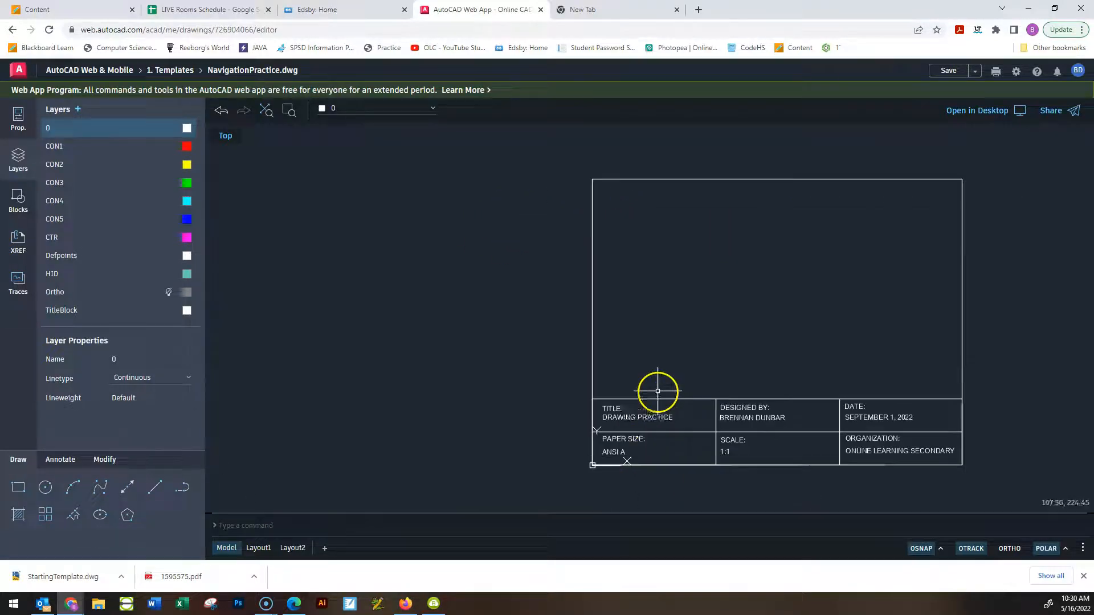
{"action": "scroll", "coordinate": [649, 413], "scroll_direction": "up", "scroll_amount": 1}
{"action": "scroll", "coordinate": [653, 399], "scroll_direction": "down", "scroll_amount": 5}
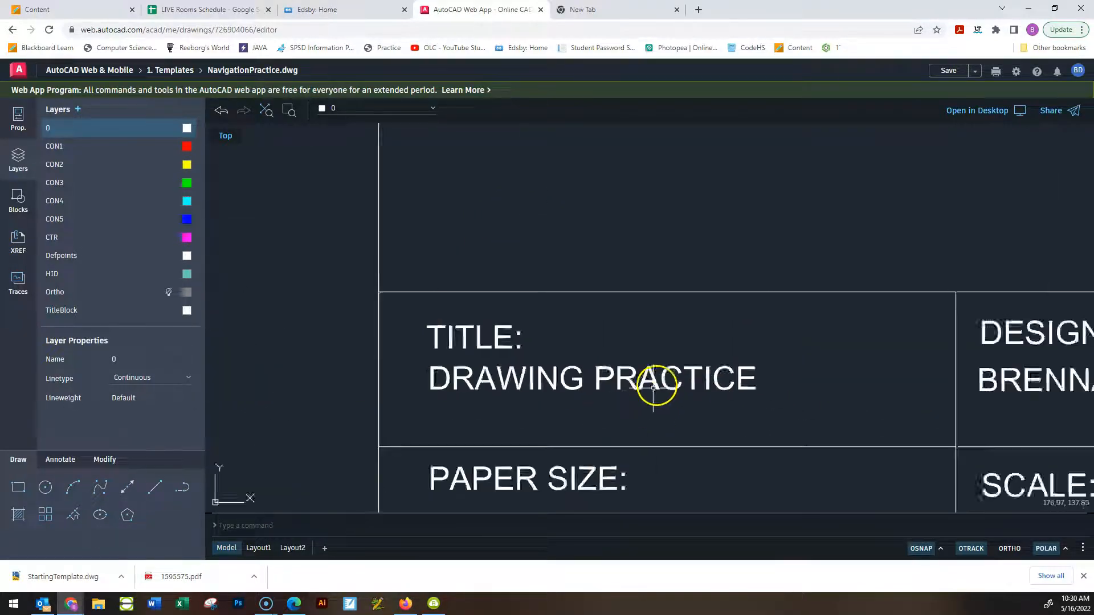
{"action": "scroll", "coordinate": [862, 362], "scroll_direction": "up", "scroll_amount": 4}
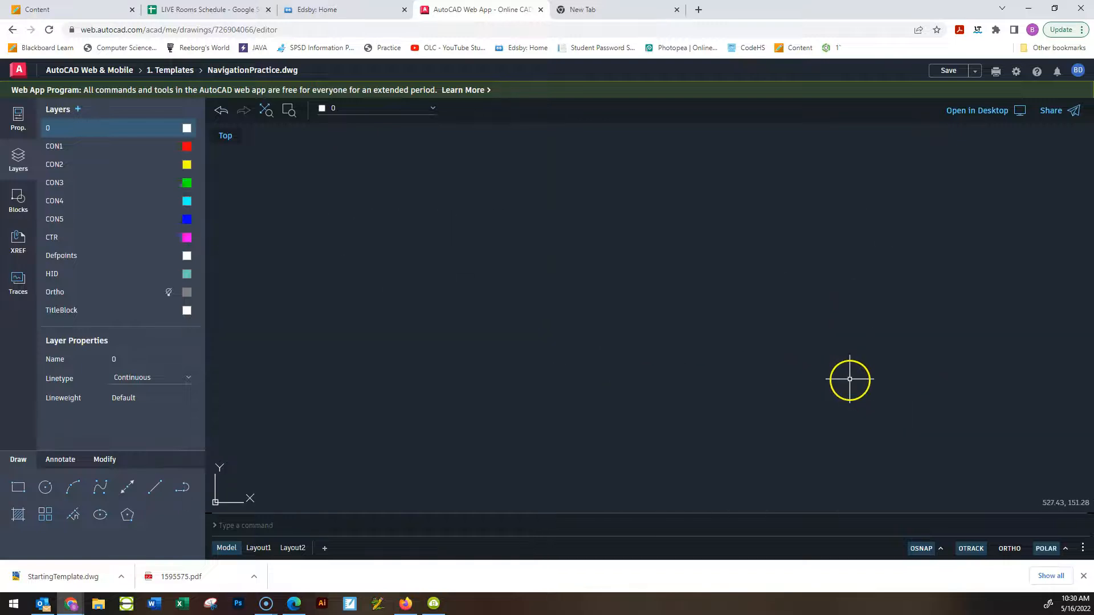
{"action": "middle_click", "coordinate": [852, 370]}
{"action": "middle_click", "coordinate": [852, 371]}
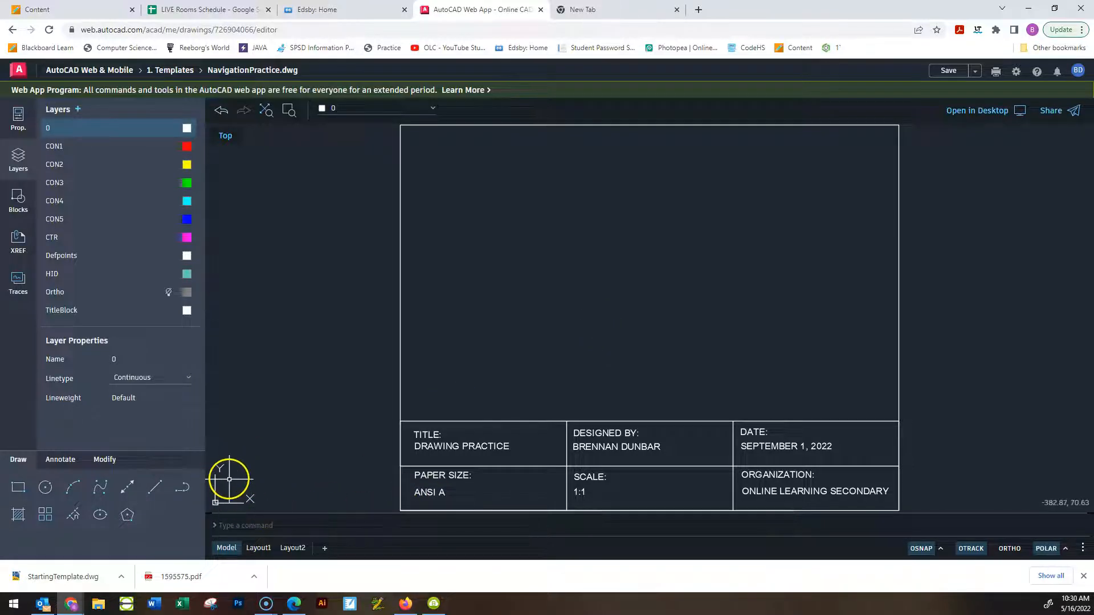
Zoom and pan across the title block from the title cell to the organization cell, finishing with a zoom to the drawing's extents
{"action": "mouse_move", "coordinate": [400, 458]}
{"action": "middle_mouse_down"}
{"action": "mouse_move", "coordinate": [794, 279]}
{"action": "mouse_move", "coordinate": [354, 481]}
{"action": "mouse_move", "coordinate": [508, 503]}
{"action": "mouse_move", "coordinate": [457, 408]}
{"action": "mouse_move", "coordinate": [486, 433]}
{"action": "middle_mouse_up"}
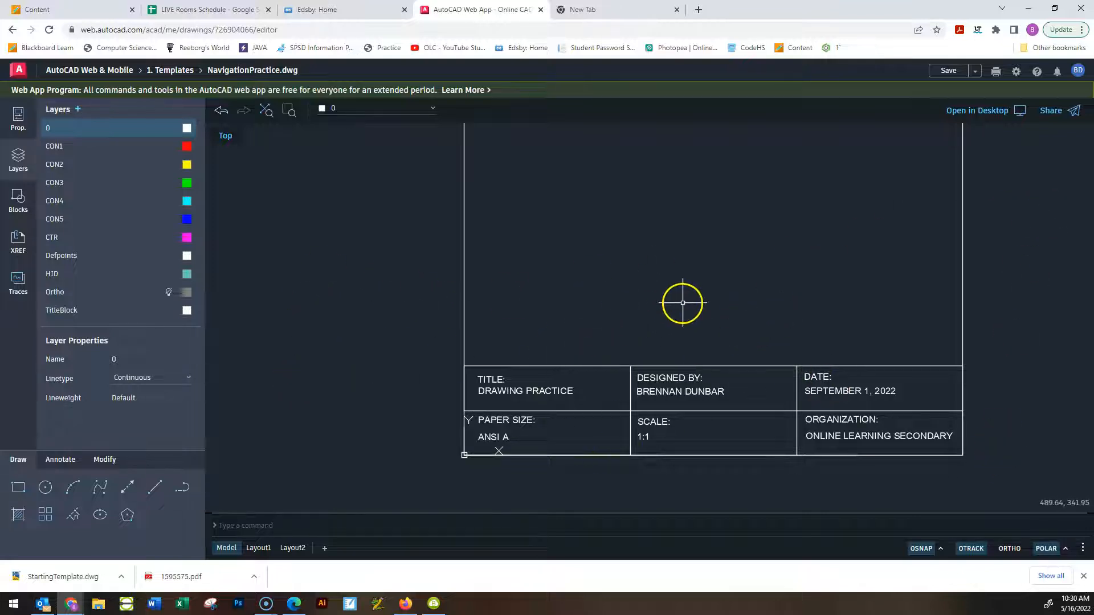
{"action": "scroll", "coordinate": [682, 302], "scroll_direction": "up", "scroll_amount": 3}
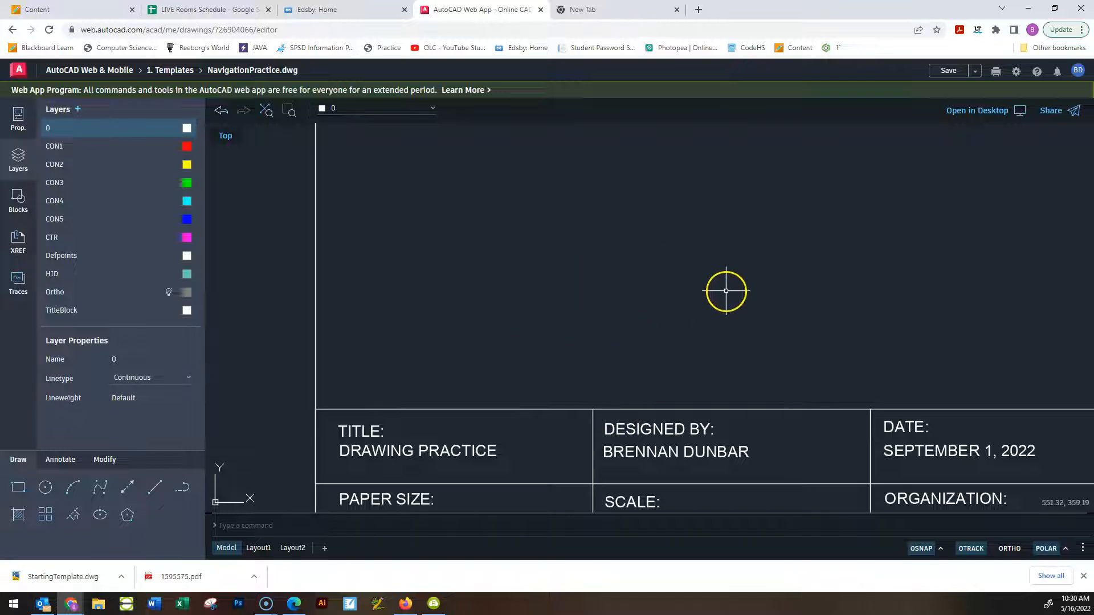
{"action": "scroll", "coordinate": [726, 291], "scroll_direction": "down", "scroll_amount": 5}
{"action": "scroll", "coordinate": [771, 325], "scroll_direction": "up", "scroll_amount": 9}
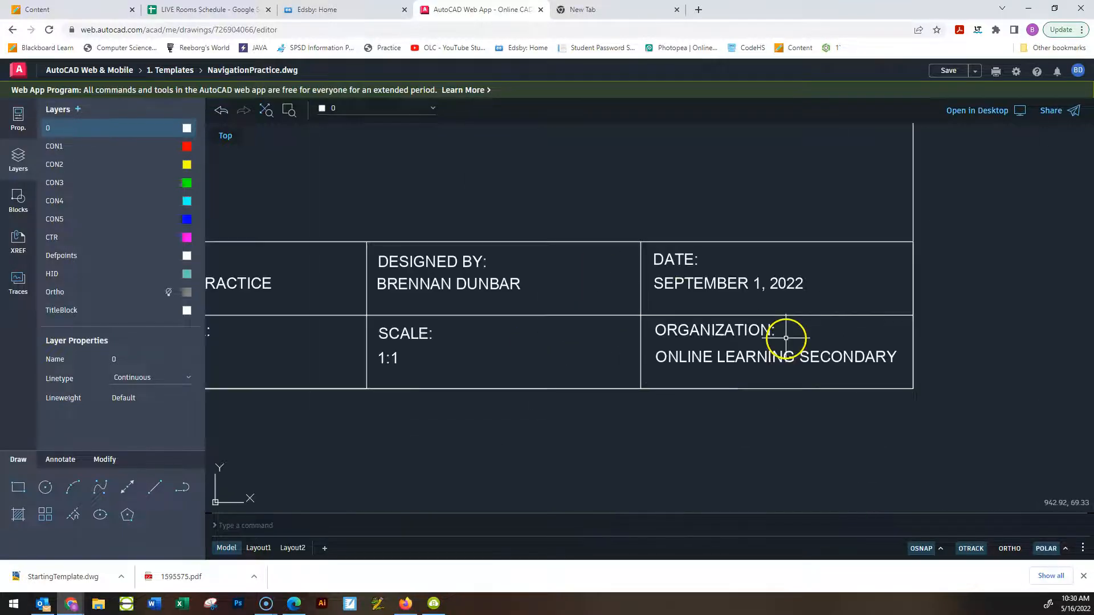
{"action": "scroll", "coordinate": [776, 349], "scroll_direction": "down", "scroll_amount": 5}
{"action": "scroll", "coordinate": [556, 341], "scroll_direction": "up", "scroll_amount": 6}
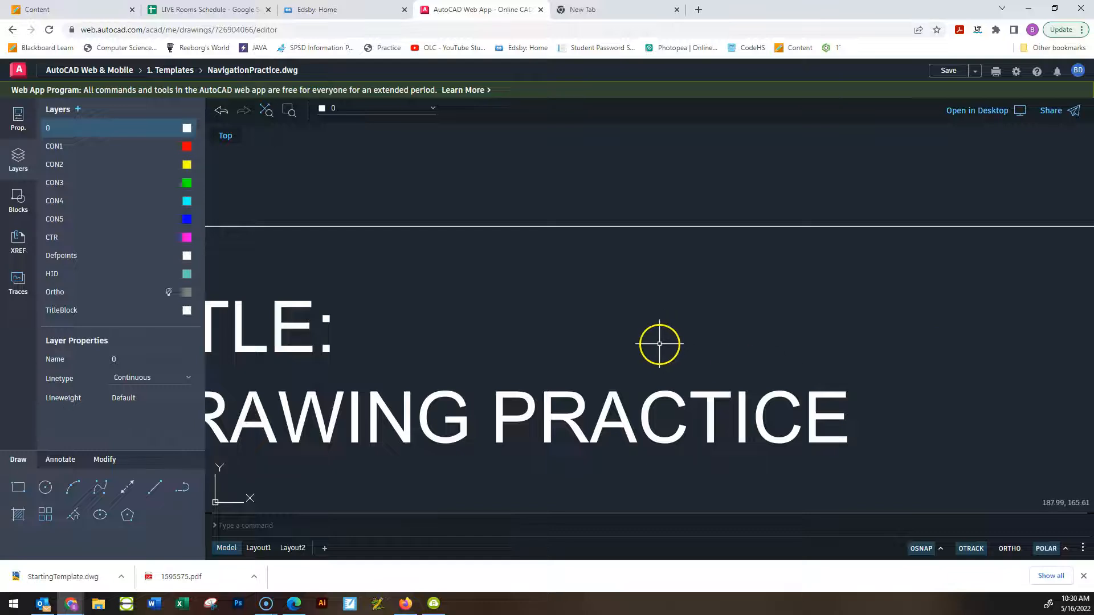
{"action": "mouse_move", "coordinate": [911, 335]}
{"action": "middle_mouse_down"}
{"action": "mouse_move", "coordinate": [396, 363]}
{"action": "mouse_move", "coordinate": [335, 341]}
{"action": "mouse_move", "coordinate": [635, 221]}
{"action": "mouse_move", "coordinate": [427, 216]}
{"action": "middle_mouse_up"}
{"action": "scroll", "coordinate": [781, 319], "scroll_direction": "down", "scroll_amount": 2}
{"action": "middle_click_drag", "start_coordinate": [723, 285], "coordinate": [479, 304]}
{"action": "middle_click_drag", "start_coordinate": [864, 325], "coordinate": [568, 307]}
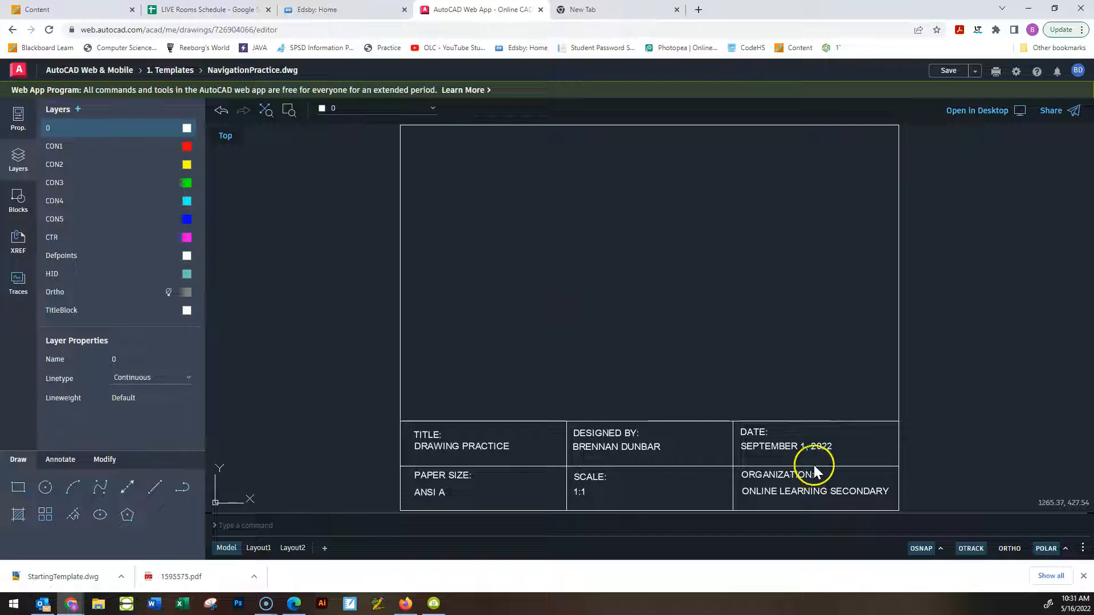
{"action": "middle_click_drag", "start_coordinate": [802, 396], "coordinate": [744, 393]}
{"action": "middle_click", "coordinate": [744, 393]}
{"action": "middle_click", "coordinate": [744, 393]}
Zoom in on the title block, pan back and forth across its designer and date cells, and zoom back to the drawing's extents
{"action": "scroll", "coordinate": [815, 466], "scroll_direction": "up", "scroll_amount": 5}
{"action": "middle_click_drag", "start_coordinate": [616, 188], "coordinate": [941, 335]}
{"action": "left_click_drag", "start_coordinate": [934, 248], "coordinate": [653, 465]}
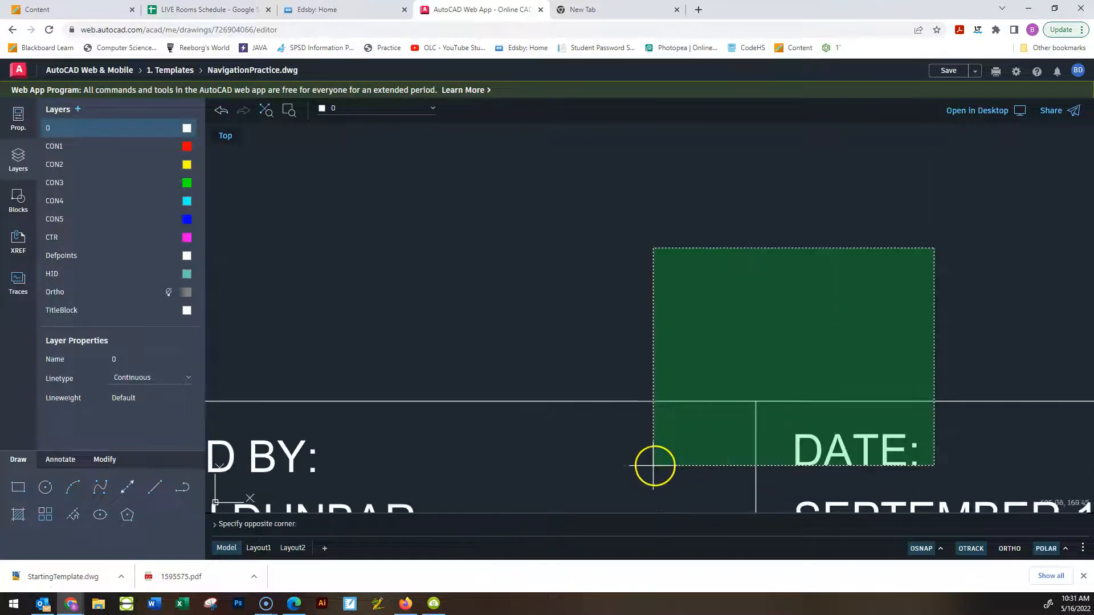
{"action": "key", "text": "Escape"}
{"action": "mouse_move", "coordinate": [777, 429]}
{"action": "middle_mouse_down"}
{"action": "mouse_move", "coordinate": [682, 165]}
{"action": "mouse_move", "coordinate": [990, 225]}
{"action": "mouse_move", "coordinate": [526, 220]}
{"action": "middle_mouse_up"}
{"action": "mouse_move", "coordinate": [939, 293]}
{"action": "middle_mouse_down"}
{"action": "mouse_move", "coordinate": [573, 321]}
{"action": "mouse_move", "coordinate": [630, 288]}
{"action": "mouse_move", "coordinate": [1058, 256]}
{"action": "middle_mouse_up"}
{"action": "mouse_move", "coordinate": [433, 304]}
{"action": "middle_mouse_down"}
{"action": "mouse_move", "coordinate": [683, 285]}
{"action": "mouse_move", "coordinate": [901, 349]}
{"action": "middle_mouse_up"}
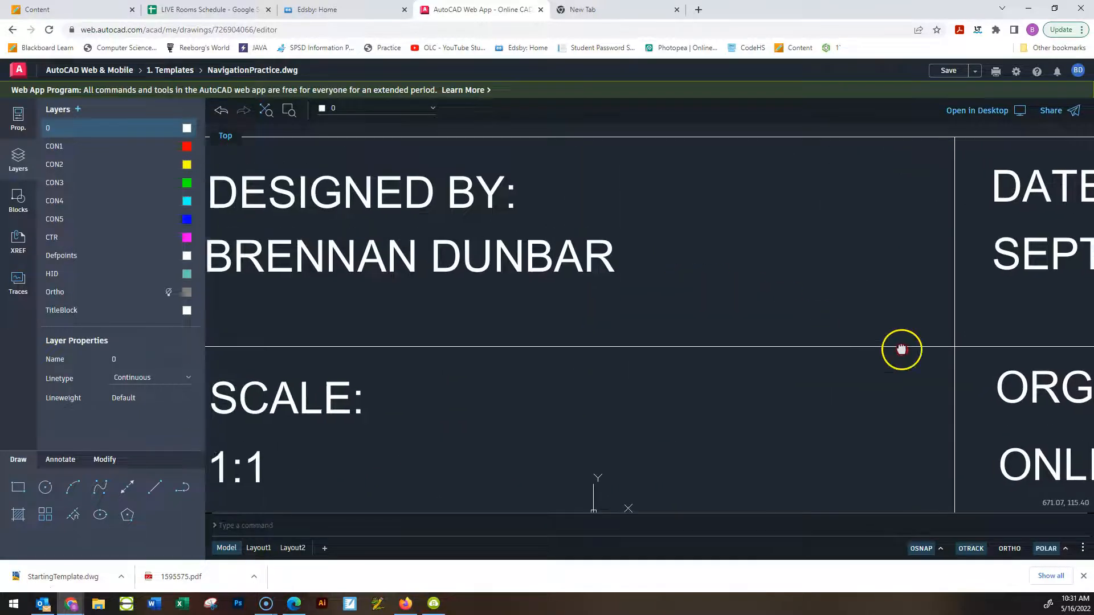
{"action": "middle_click_drag", "start_coordinate": [437, 334], "coordinate": [819, 256]}
{"action": "mouse_move", "coordinate": [391, 286]}
{"action": "middle_mouse_down"}
{"action": "mouse_move", "coordinate": [798, 318]}
{"action": "mouse_move", "coordinate": [835, 346]}
{"action": "mouse_move", "coordinate": [877, 309]}
{"action": "middle_mouse_up"}
{"action": "middle_click_drag", "start_coordinate": [714, 263], "coordinate": [357, 370]}
{"action": "middle_click_drag", "start_coordinate": [939, 299], "coordinate": [701, 292]}
{"action": "middle_click_drag", "start_coordinate": [892, 286], "coordinate": [456, 325]}
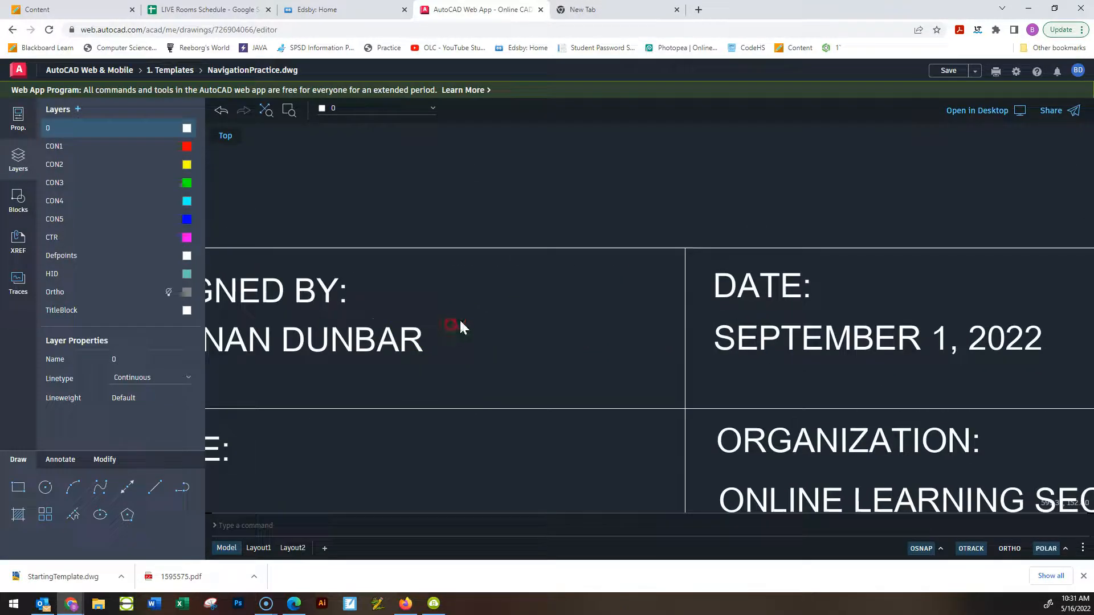
{"action": "double_click", "coordinate": [712, 336]}
{"action": "key", "text": "Escape"}
{"action": "scroll", "coordinate": [563, 328], "scroll_direction": "down", "scroll_amount": 9}
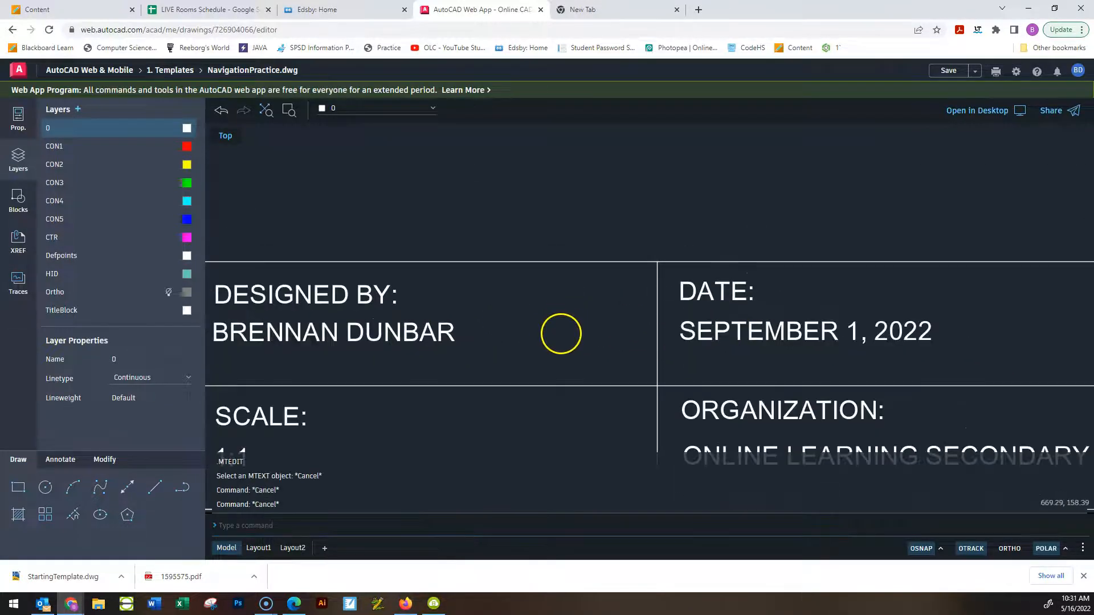
{"action": "mouse_move", "coordinate": [571, 292]}
{"action": "middle_mouse_down"}
{"action": "mouse_move", "coordinate": [591, 316]}
{"action": "mouse_move", "coordinate": [580, 312]}
{"action": "middle_mouse_up"}
{"action": "middle_click", "coordinate": [579, 312]}
{"action": "middle_click", "coordinate": [579, 312]}
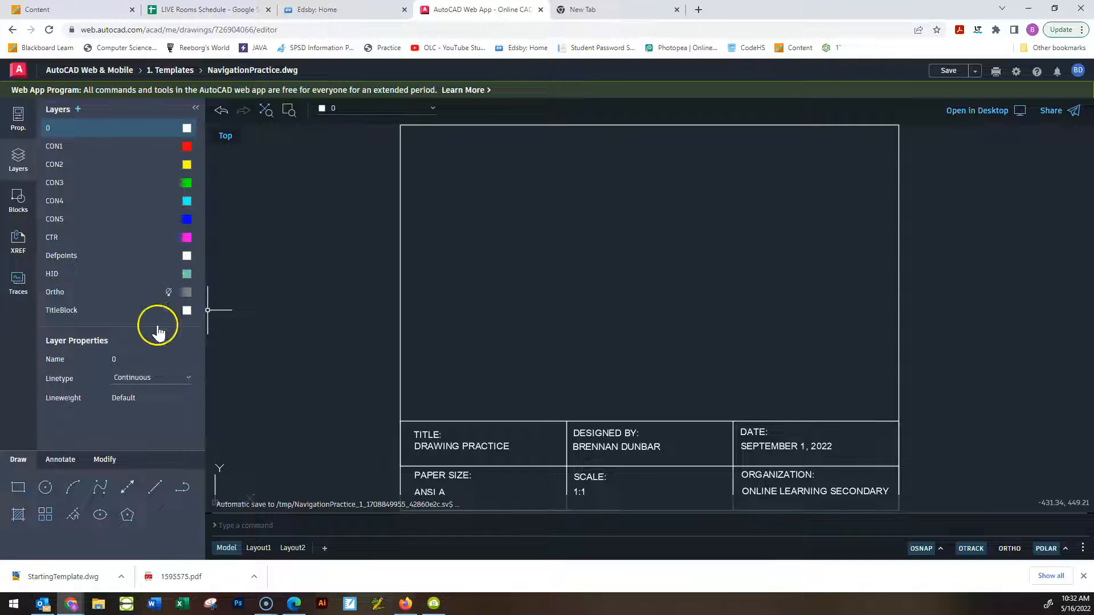
Draw three connected slanted line segments freehand inside the empty sheet area and end the Line command
{"action": "left_click", "coordinate": [155, 487]}
{"action": "left_click", "coordinate": [559, 178]}
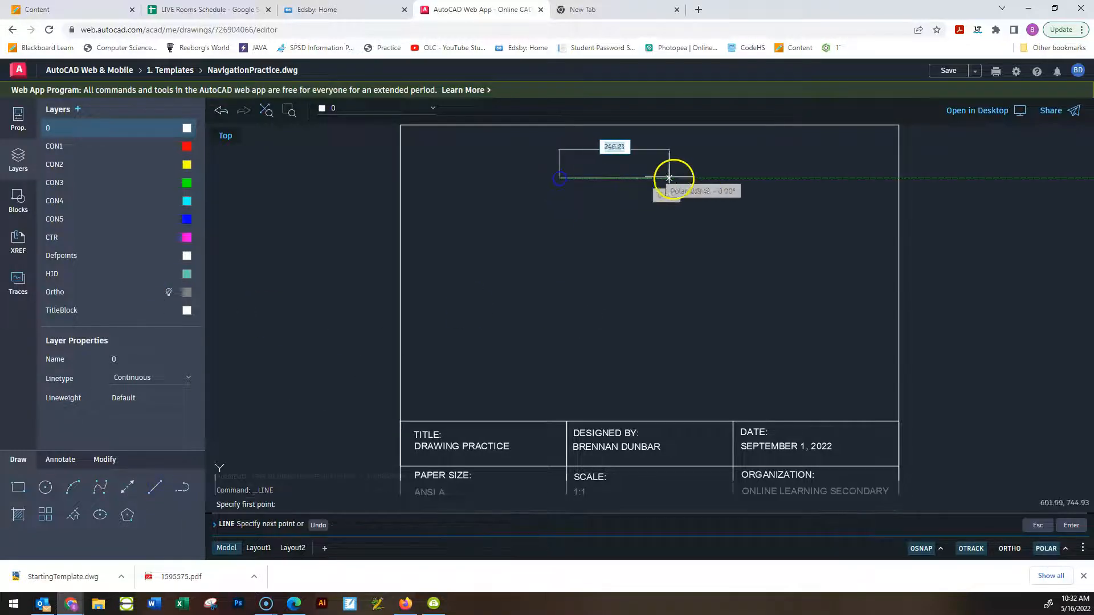
{"action": "left_click", "coordinate": [693, 197]}
{"action": "left_click", "coordinate": [728, 279]}
{"action": "left_click", "coordinate": [435, 320]}
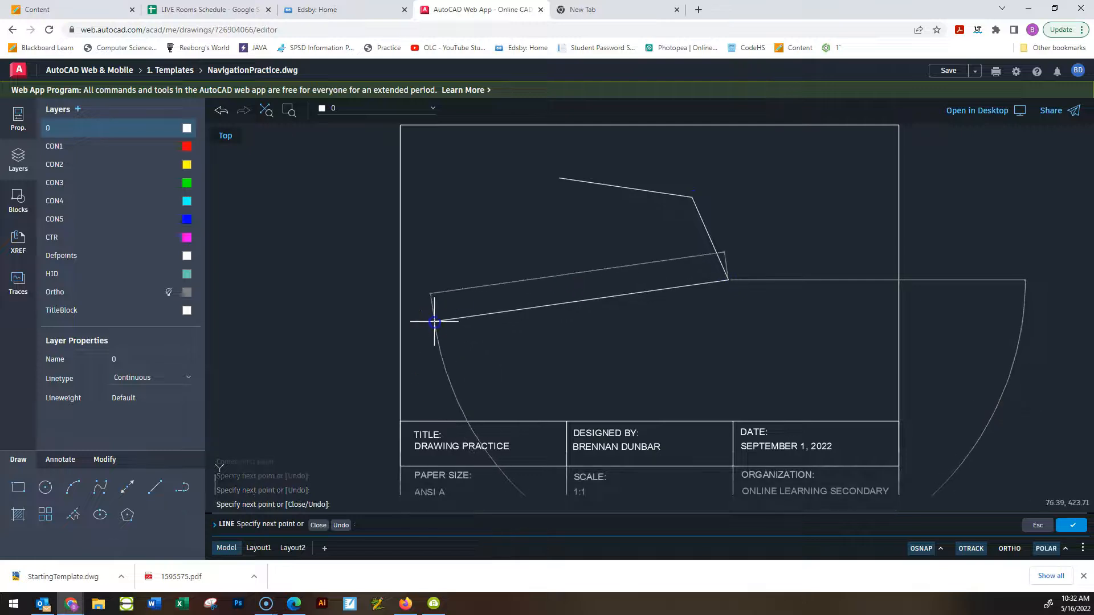
{"action": "key", "text": "Escape"}
{"action": "key", "text": "Escape"}
{"action": "key", "text": "Escape"}
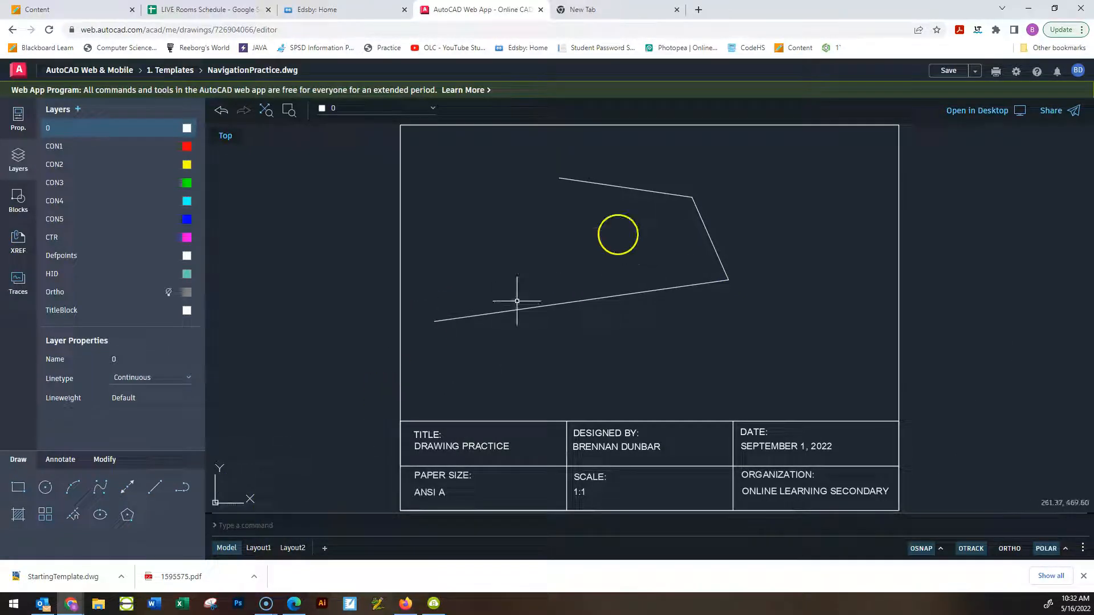
Select the three connected line segments with a crossing window and delete them
{"action": "left_click", "coordinate": [798, 344]}
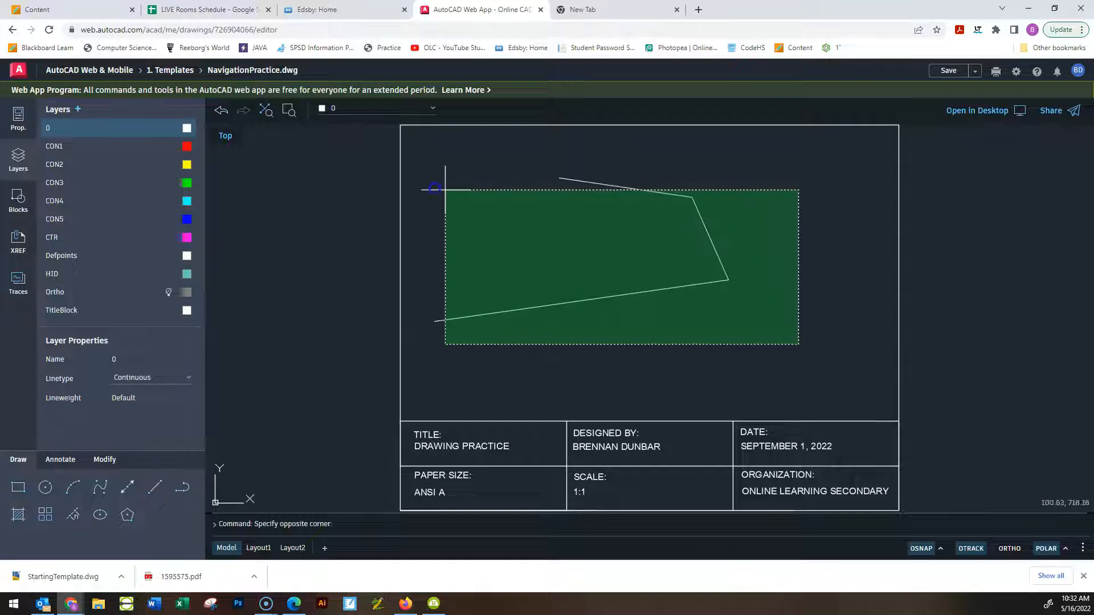
{"action": "left_click", "coordinate": [430, 157]}
{"action": "key", "text": "Delete"}
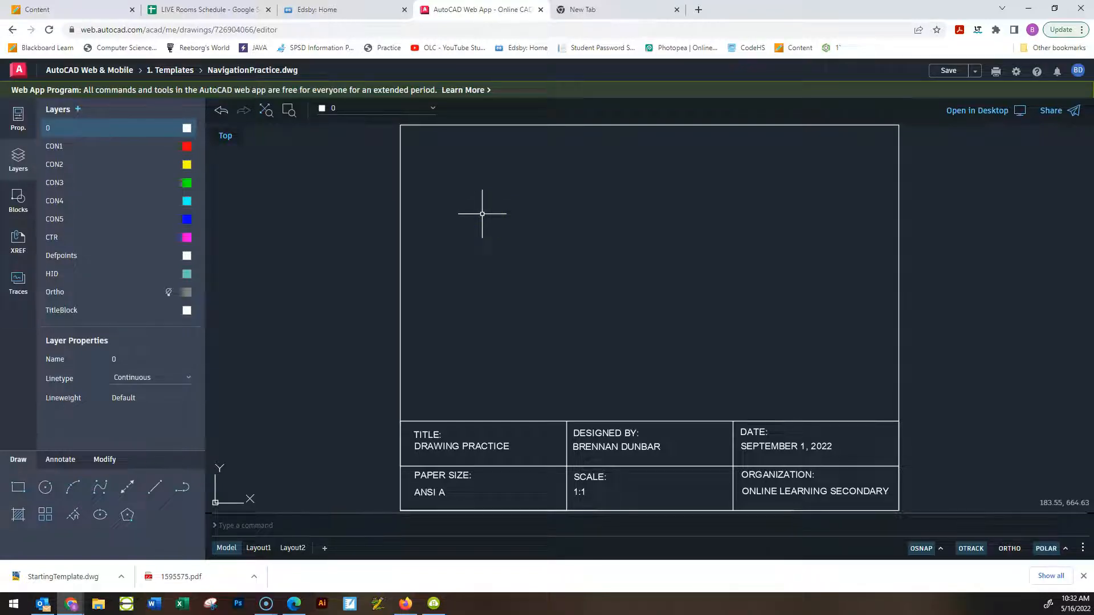
{"action": "key", "text": "Delete"}
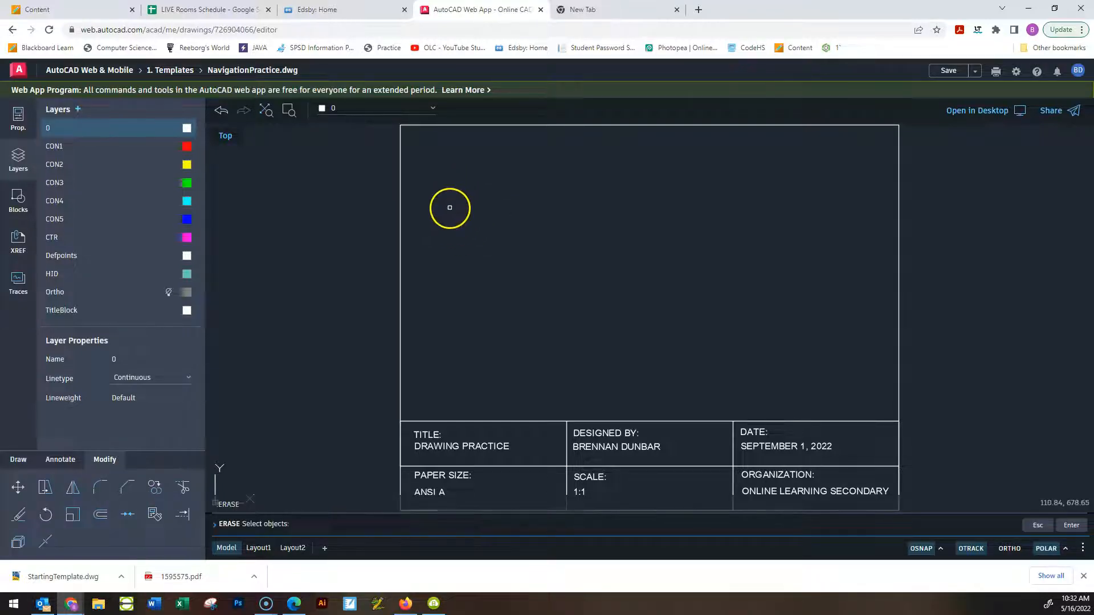
{"action": "key", "text": "Escape"}
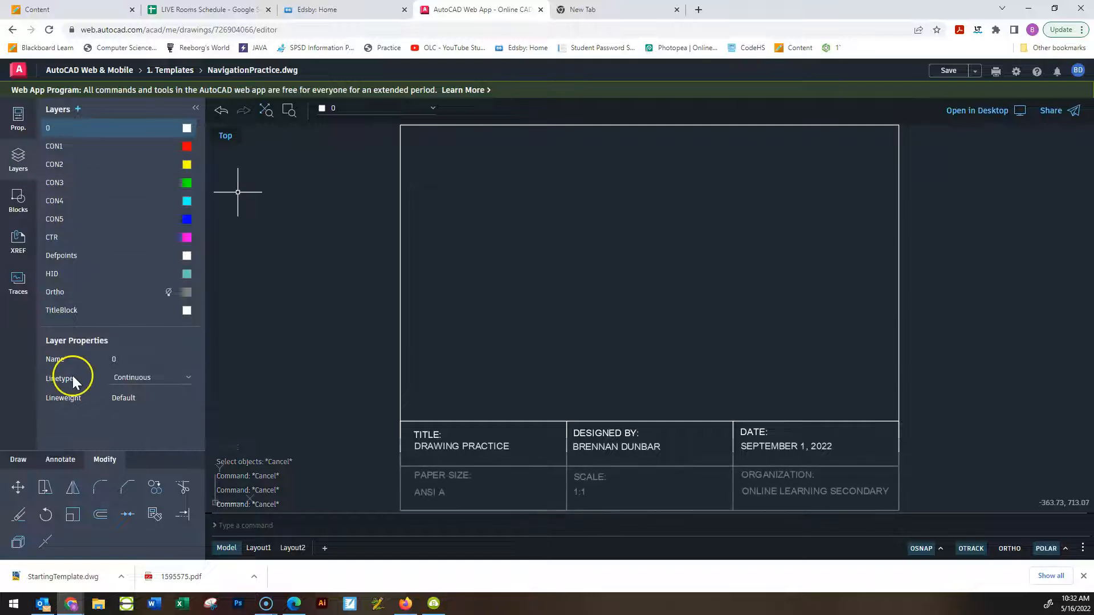
Draw a chain of four connected line segments in the sheet, starting with a horizontal one about 677 long
{"action": "left_click", "coordinate": [128, 487]}
{"action": "left_click", "coordinate": [62, 460]}
{"action": "left_click", "coordinate": [19, 461]}
{"action": "left_click", "coordinate": [123, 494]}
{"action": "left_click", "coordinate": [511, 200]}
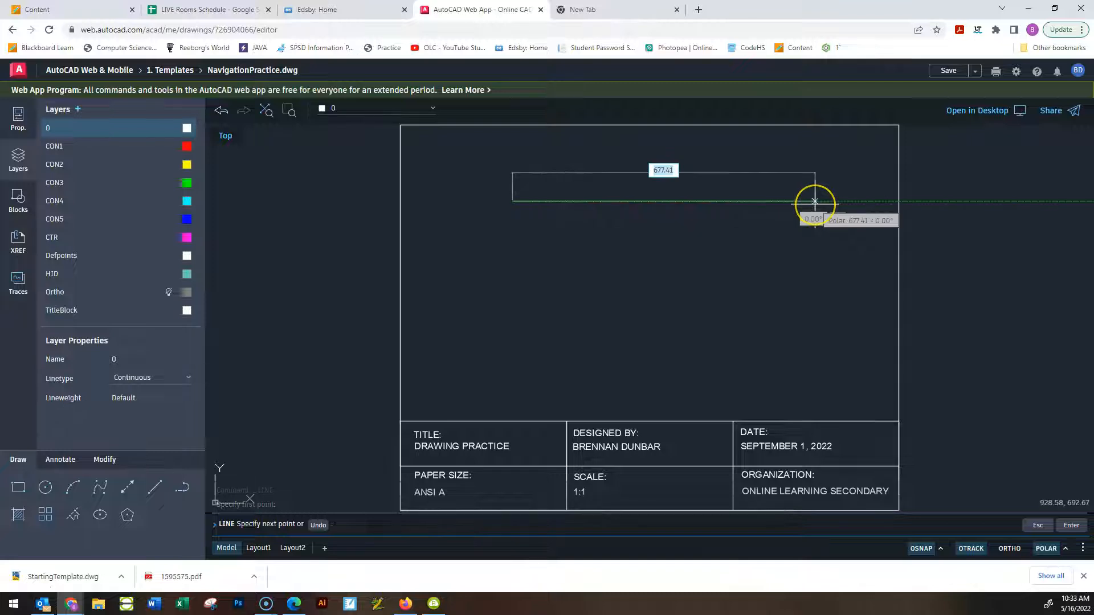
{"action": "left_click", "coordinate": [814, 200]}
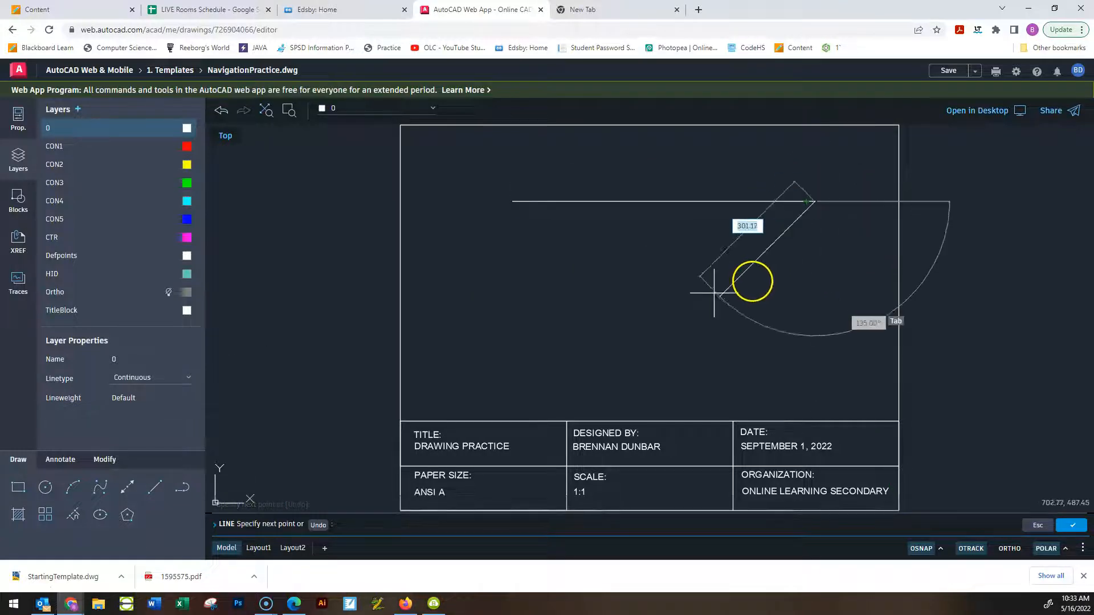
{"action": "left_click", "coordinate": [833, 169]}
{"action": "left_click", "coordinate": [865, 199]}
{"action": "left_click", "coordinate": [776, 288]}
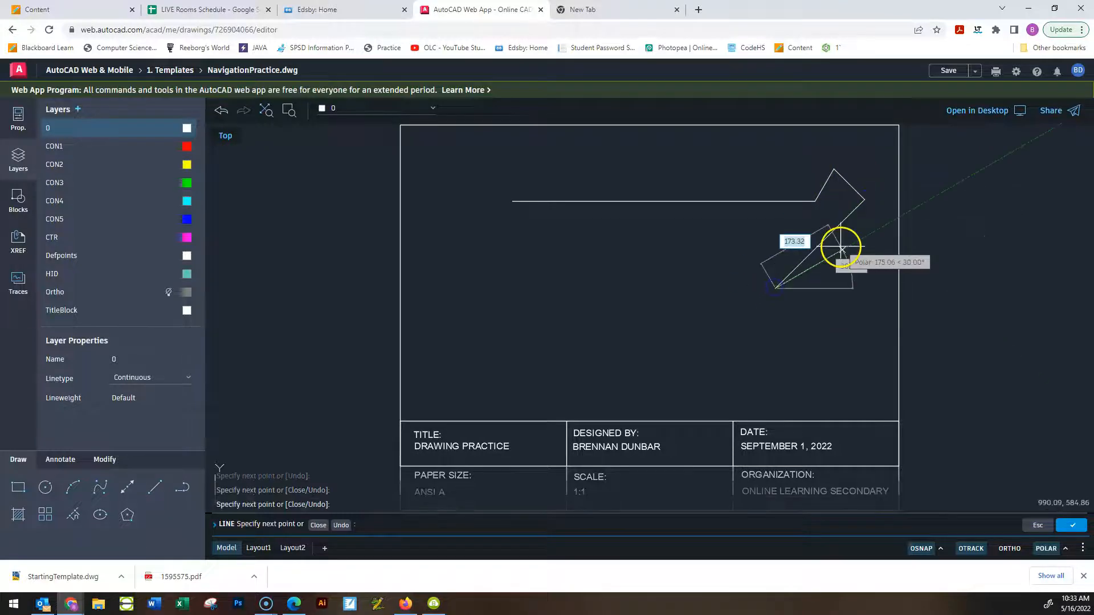
End the Line command and undo the whole chain of four segments
{"action": "key", "text": "Escape"}
{"action": "key", "text": "Escape"}
{"action": "key", "text": "Escape"}
{"action": "key", "text": "ctrl+z"}
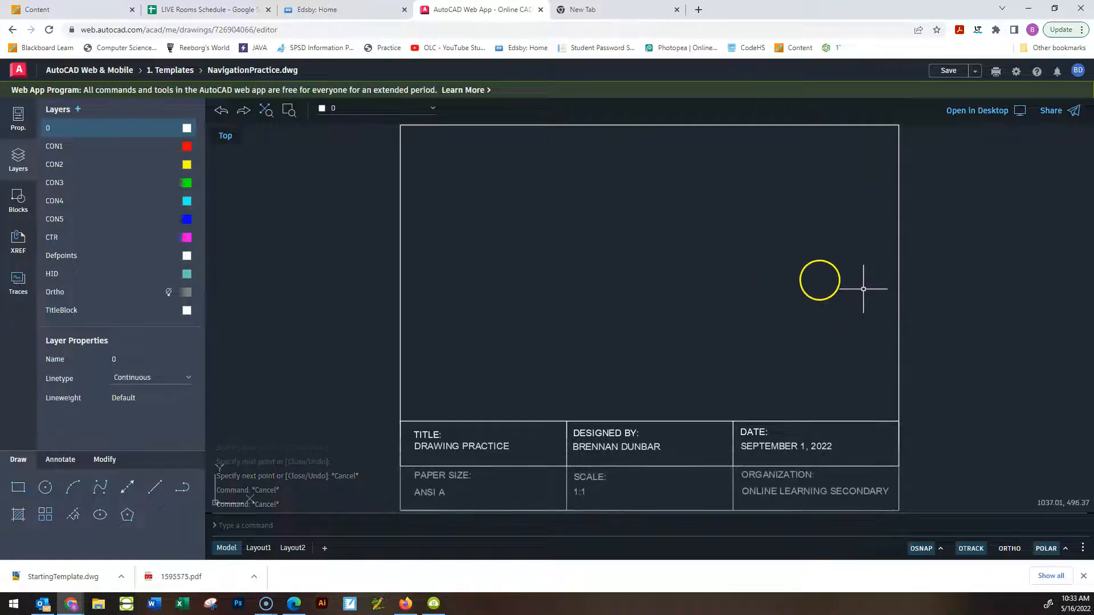
Draw a single horizontal line about 759 long across the upper part of the sheet
{"action": "left_click", "coordinate": [154, 487]}
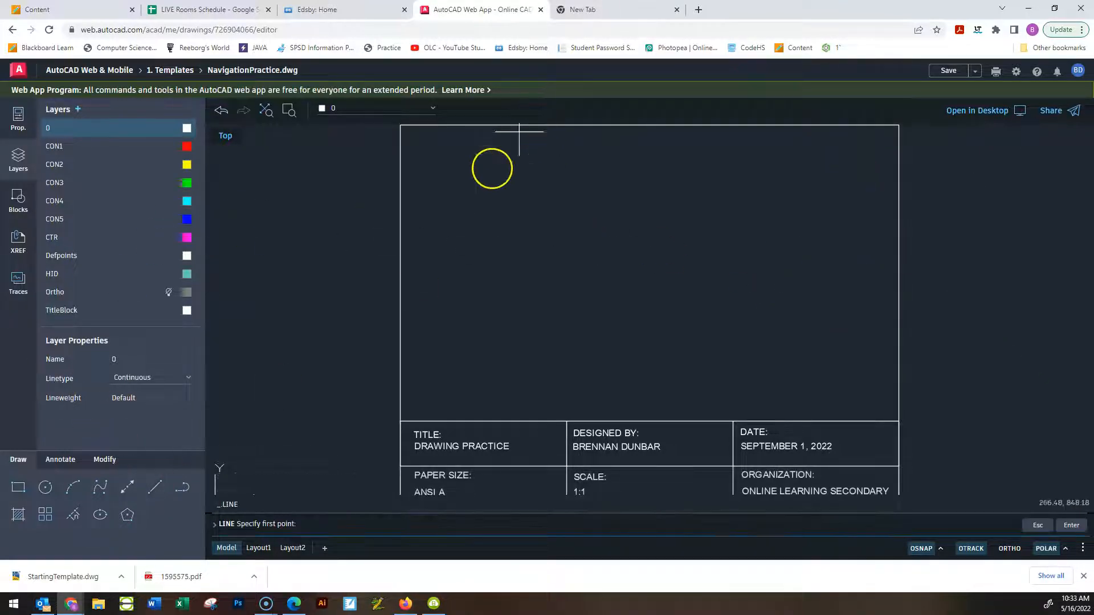
{"action": "left_click", "coordinate": [489, 186]}
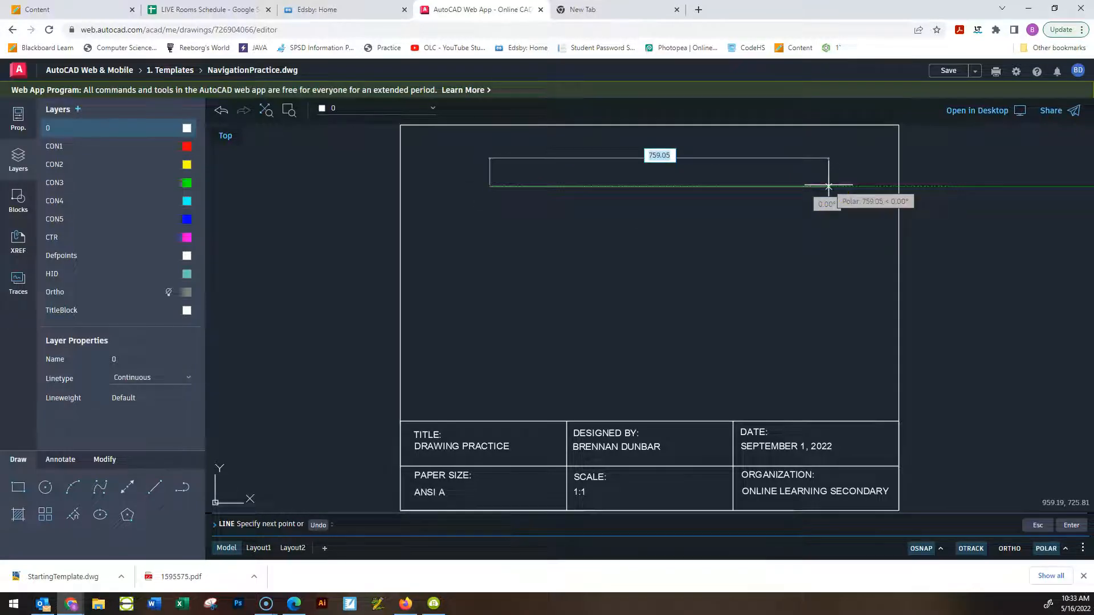
{"action": "left_click", "coordinate": [827, 186]}
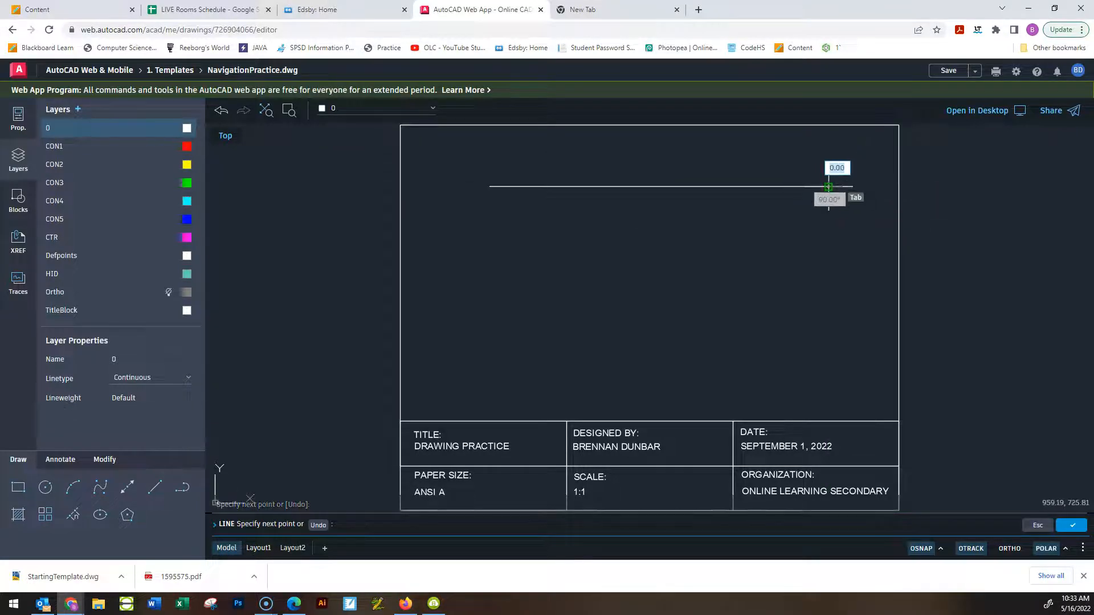
{"action": "key", "text": "Escape"}
{"action": "key", "text": "Escape"}
{"action": "key", "text": "Escape"}
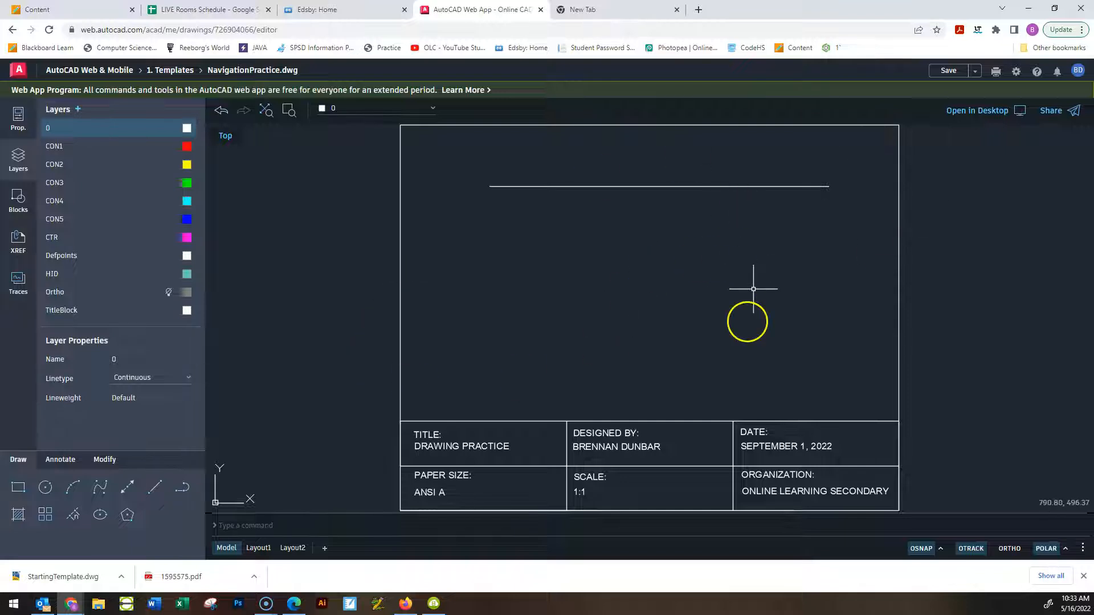
Draw a second horizontal line below the first, across the middle of the sheet's drawing area
{"action": "type", "text": "l"}
{"action": "key", "text": "Return"}
{"action": "left_click", "coordinate": [493, 272]}
{"action": "left_click", "coordinate": [840, 271]}
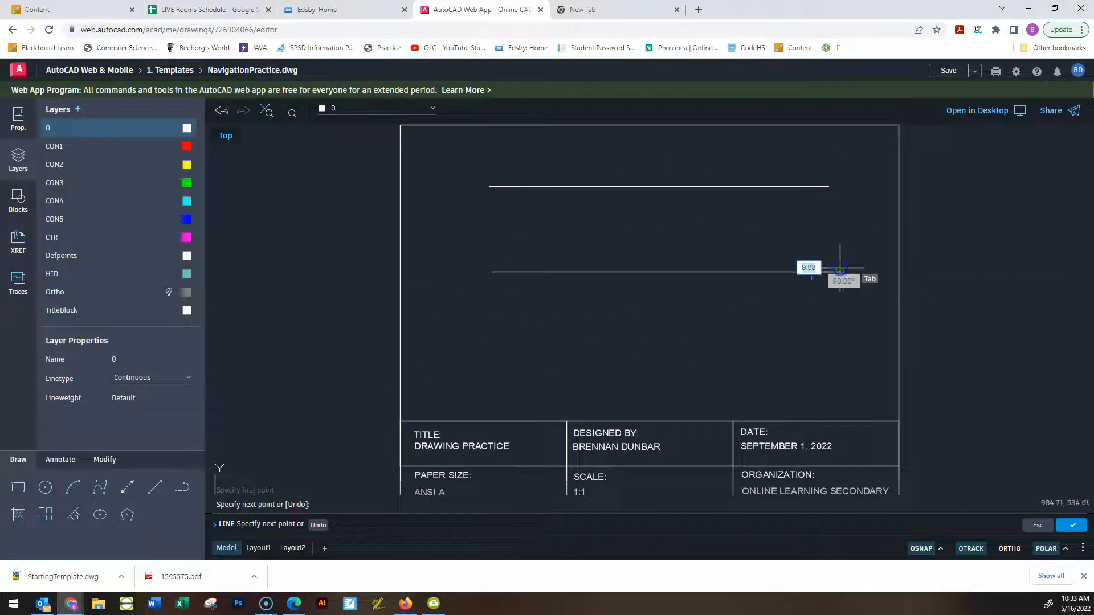
{"action": "key", "text": "Escape"}
{"action": "key", "text": "Escape"}
{"action": "key", "text": "Escape"}
Draw a third horizontal line between the middle line and the title block
{"action": "type", "text": "l"}
{"action": "key", "text": "Return"}
{"action": "left_click", "coordinate": [500, 345]}
{"action": "left_click", "coordinate": [846, 345]}
{"action": "key", "text": "Escape"}
{"action": "key", "text": "Escape"}
{"action": "key", "text": "Escape"}
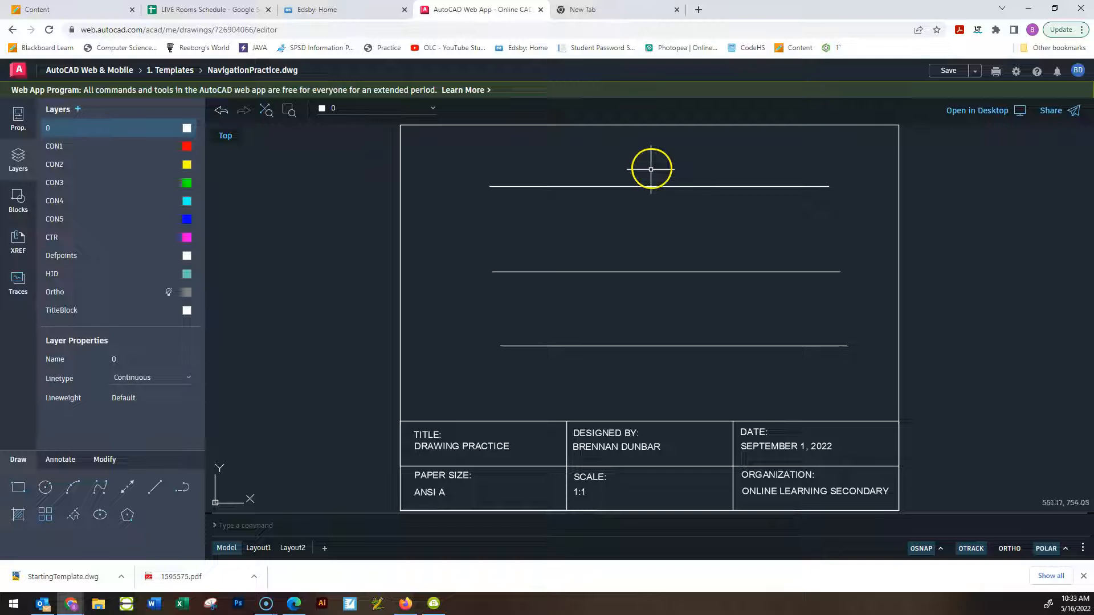
Draw a vertical line crossing all three horizontal lines near the middle of the sheet
{"action": "type", "text": "l"}
{"action": "key", "text": "Return"}
{"action": "left_click", "coordinate": [651, 150]}
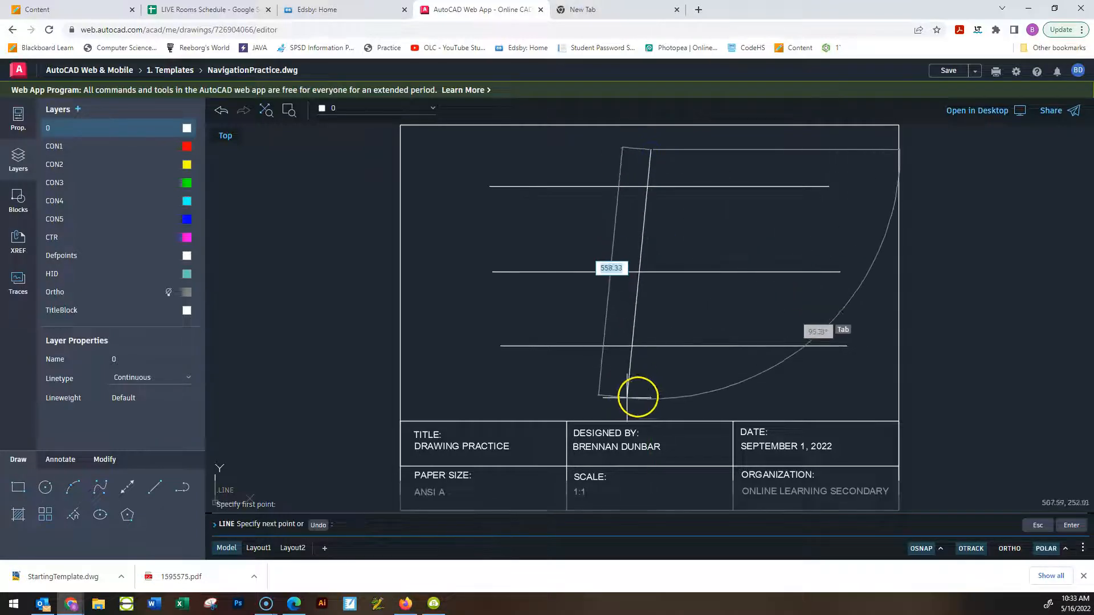
{"action": "left_click", "coordinate": [651, 393]}
{"action": "key", "text": "Escape"}
{"action": "key", "text": "Escape"}
{"action": "key", "text": "Escape"}
Draw a circle with a radius of about 78 centred on the top horizontal line's left endpoint
{"action": "left_click", "coordinate": [45, 487]}
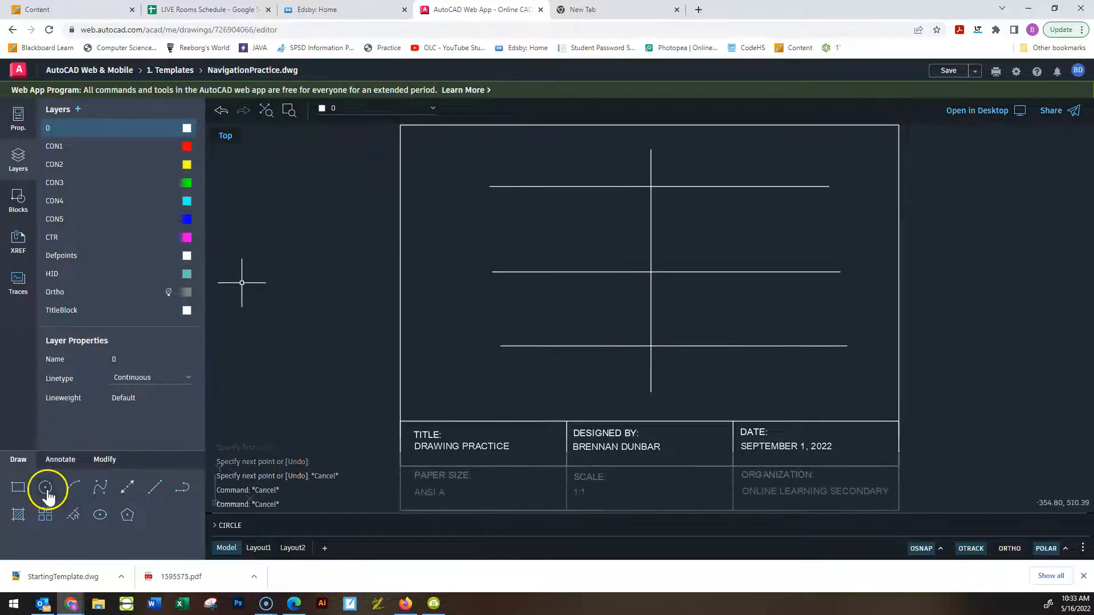
{"action": "left_click", "coordinate": [491, 186]}
{"action": "left_click", "coordinate": [524, 182]}
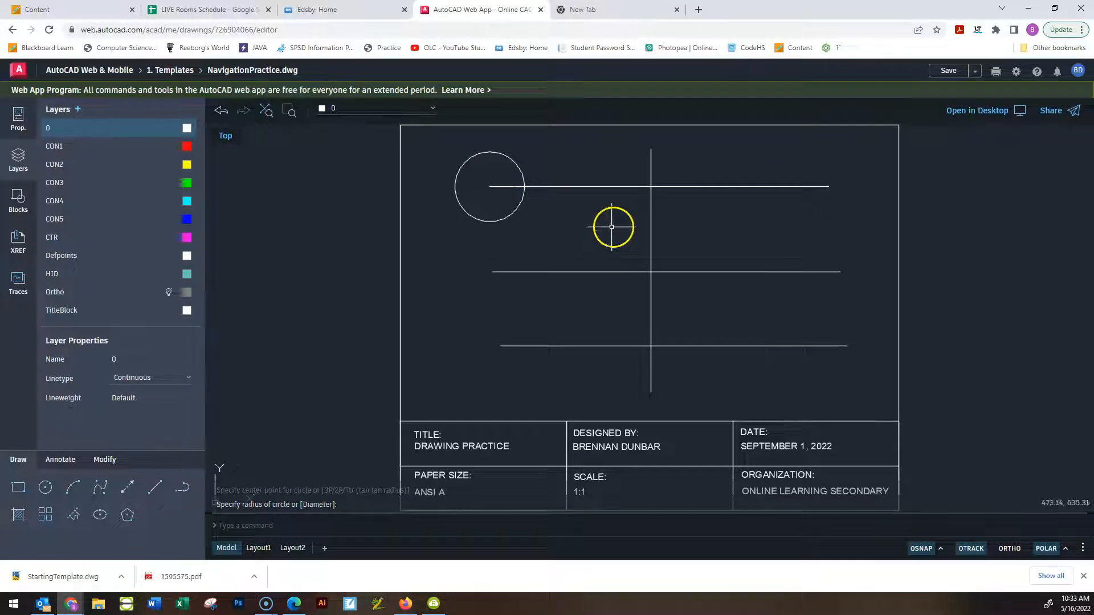
Draw a circle with a radius of about 78 centred on the middle horizontal line's right endpoint
{"action": "key", "text": "Return"}
{"action": "left_click", "coordinate": [840, 271]}
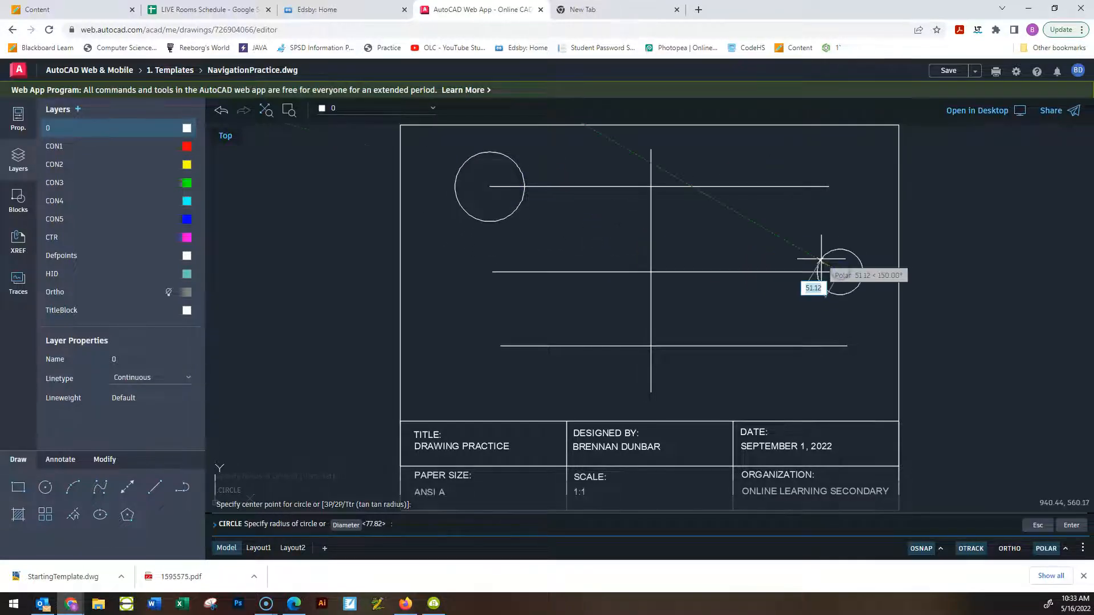
{"action": "key", "text": "Return"}
Draw a circle with a radius of 100 centred on the lowest horizontal line's left endpoint
{"action": "key", "text": "Return"}
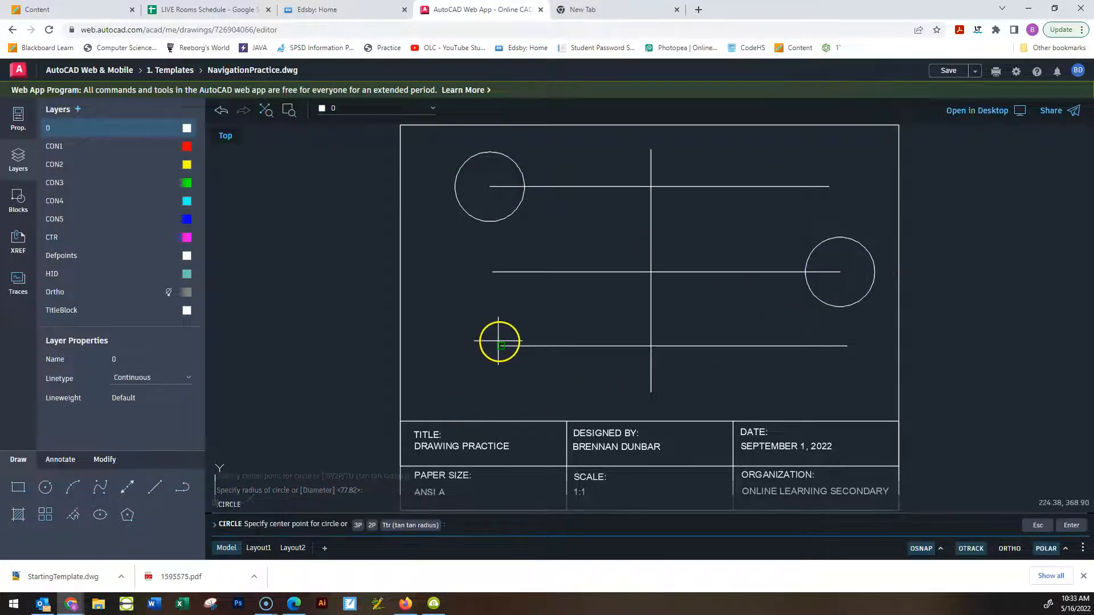
{"action": "left_click", "coordinate": [500, 346]}
{"action": "type", "text": "100"}
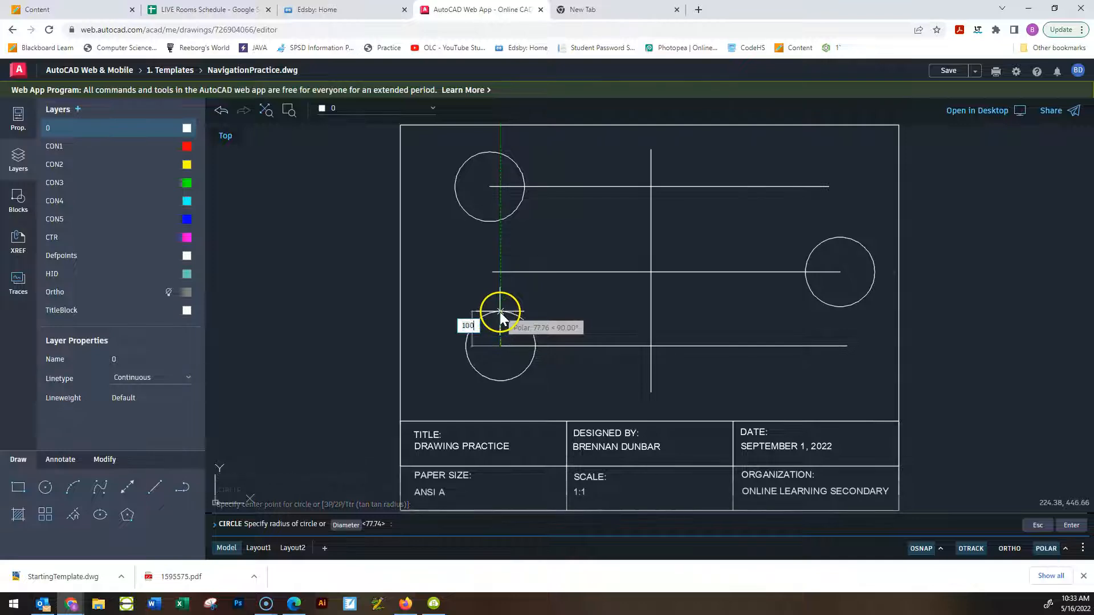
{"action": "key", "text": "Return"}
{"action": "key", "text": "Escape"}
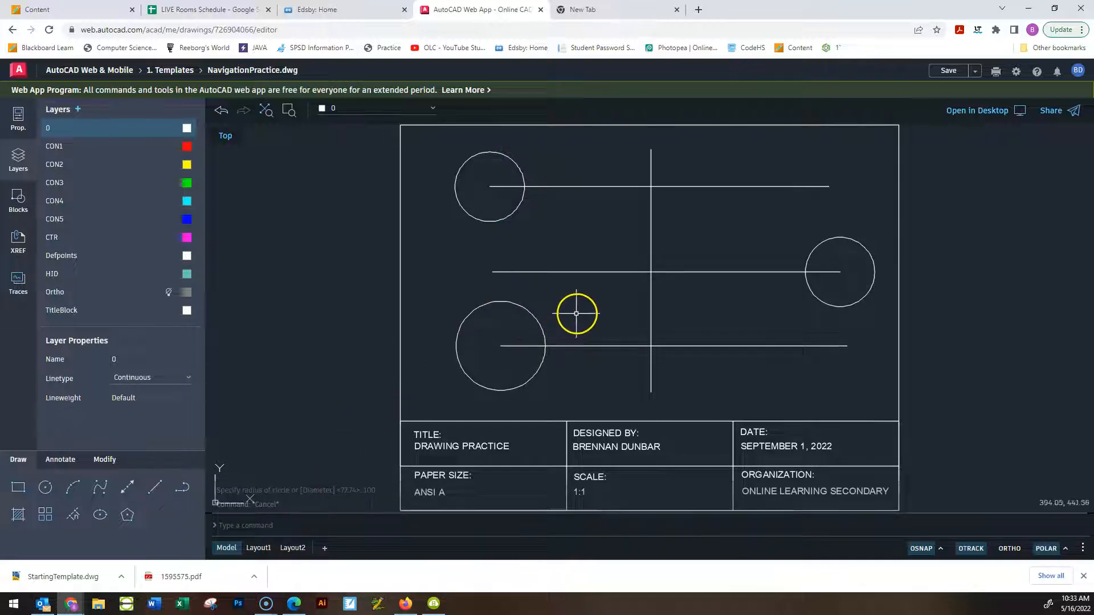
Delete all the practice lines and circles from the sheet's drawing area using a crossing selection
{"action": "left_click", "coordinate": [867, 384]}
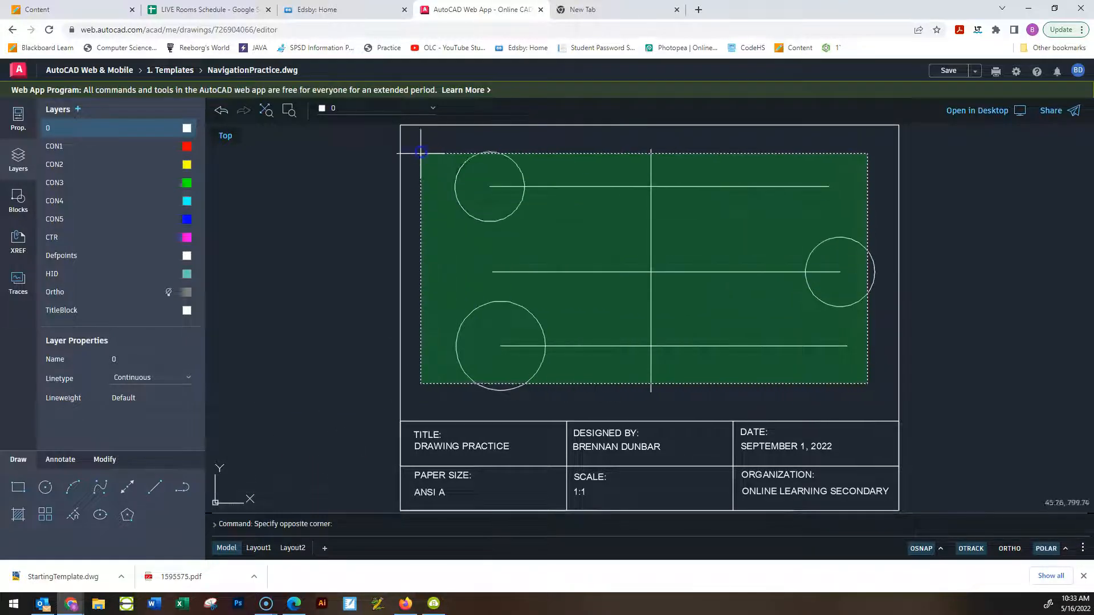
{"action": "left_click", "coordinate": [447, 152]}
{"action": "key", "text": "Delete"}
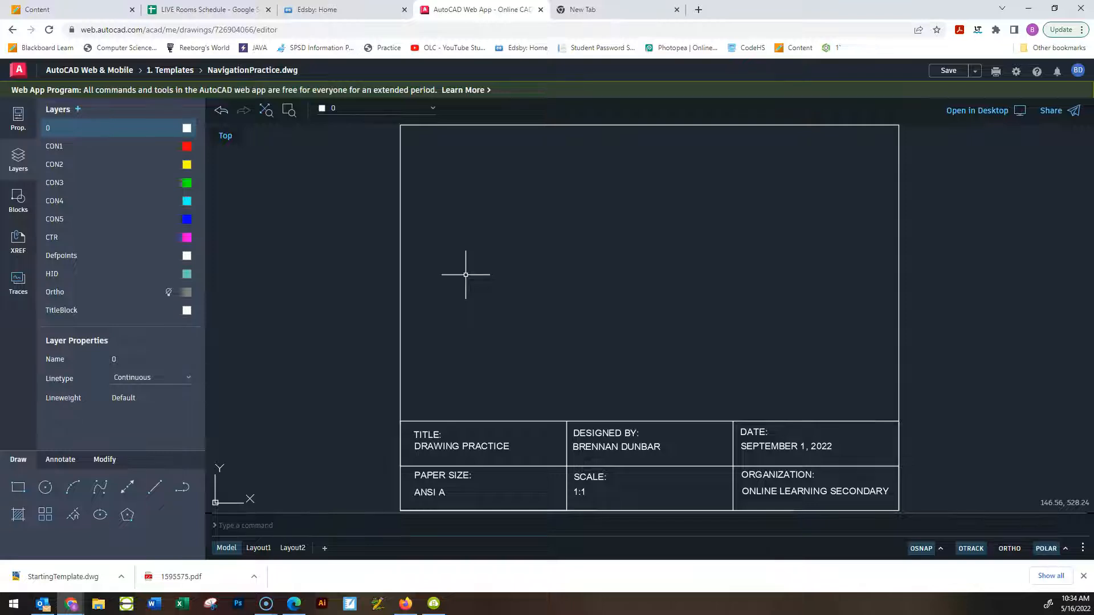
Draw a horizontal line 600 long near the top of the sheet's drawing area
{"action": "type", "text": "l"}
{"action": "key", "text": "Return"}
{"action": "left_click", "coordinate": [449, 172]}
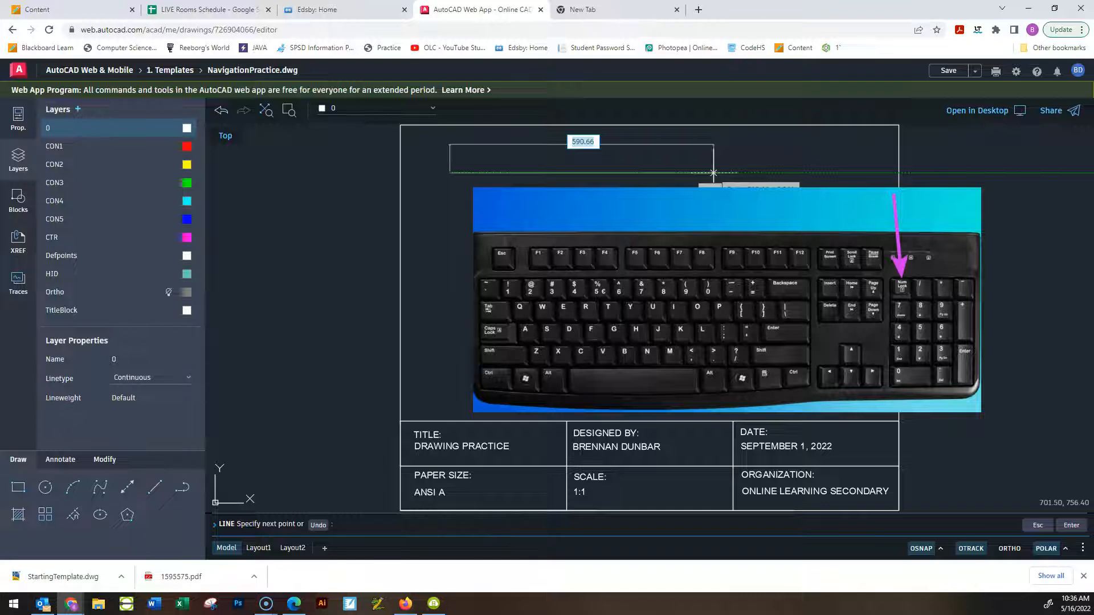
{"action": "key", "text": "Return"}
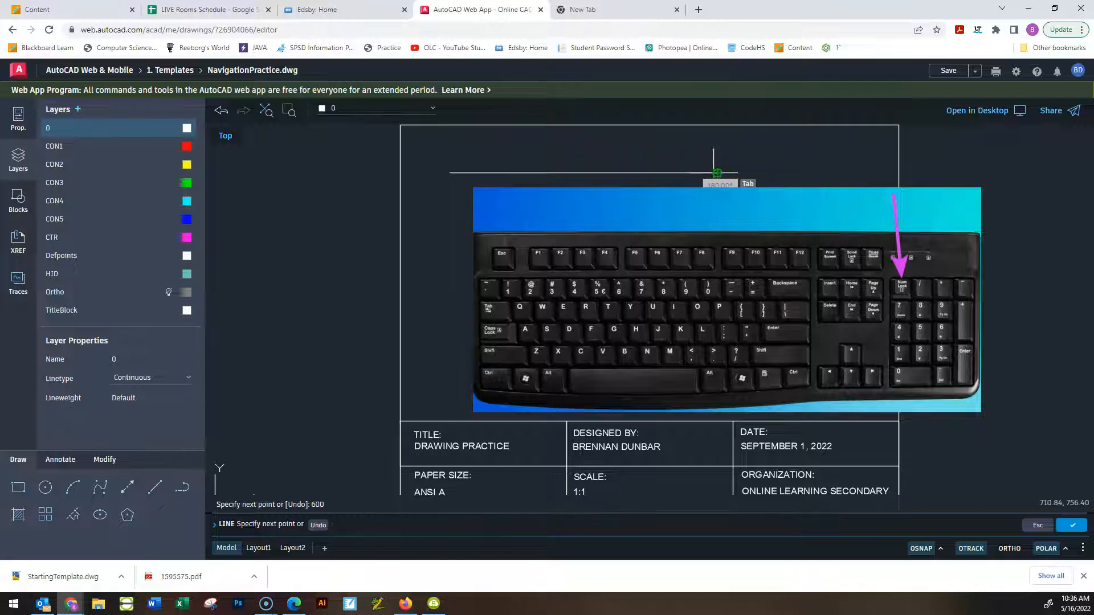
{"action": "key", "text": "Escape"}
{"action": "key", "text": "Escape"}
{"action": "key", "text": "Escape"}
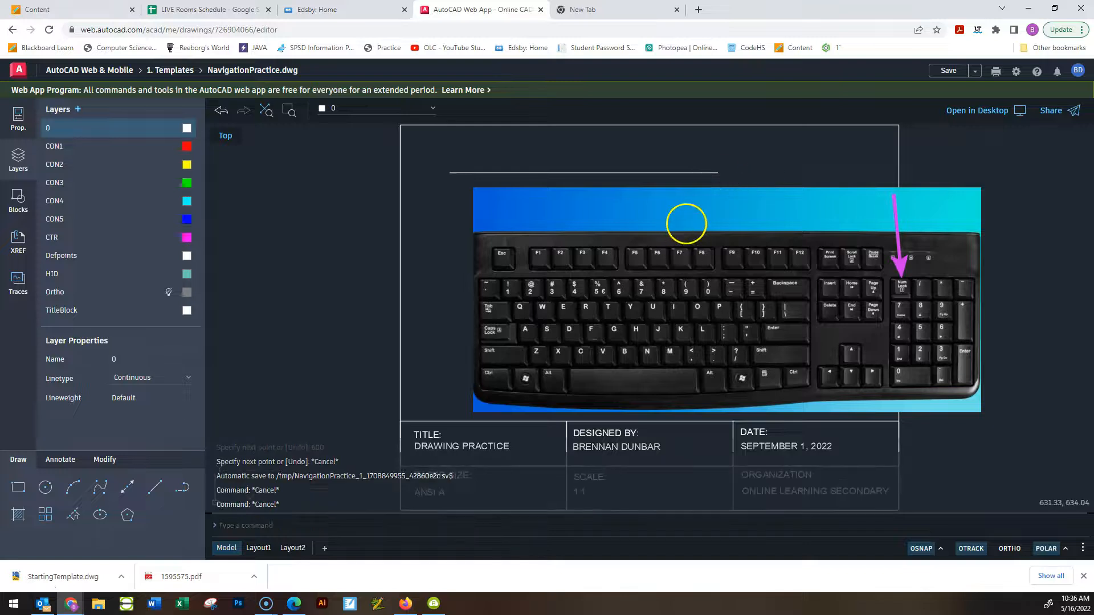
Check the horizontal line's length with a dimension preview, without placing the dimension
{"action": "left_click", "coordinate": [67, 461]}
{"action": "left_click", "coordinate": [74, 484]}
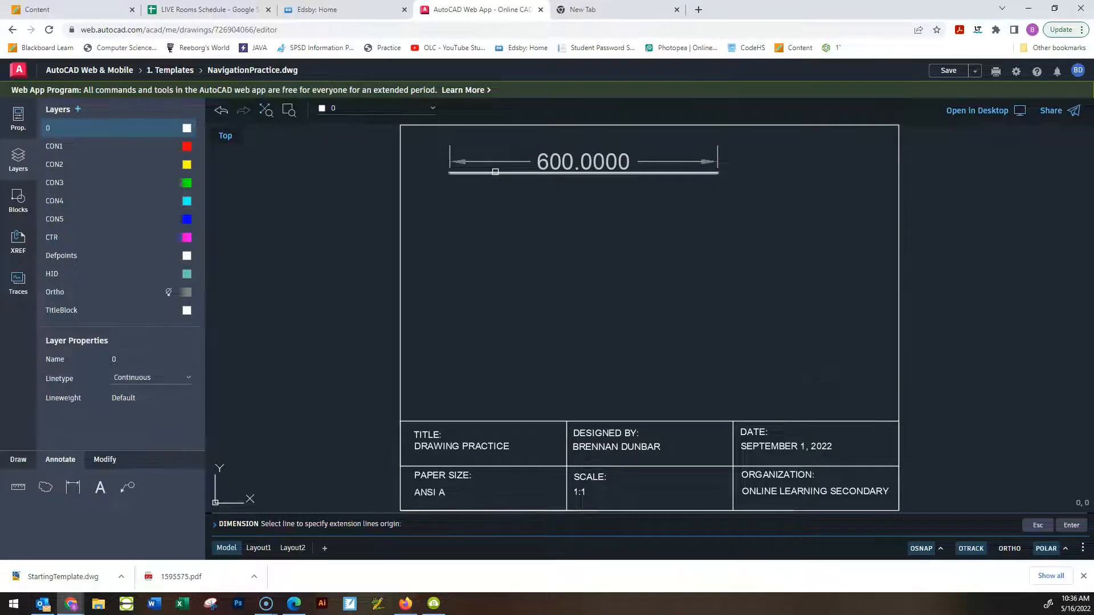
{"action": "key", "text": "Escape"}
{"action": "key", "text": "Escape"}
{"action": "key", "text": "Escape"}
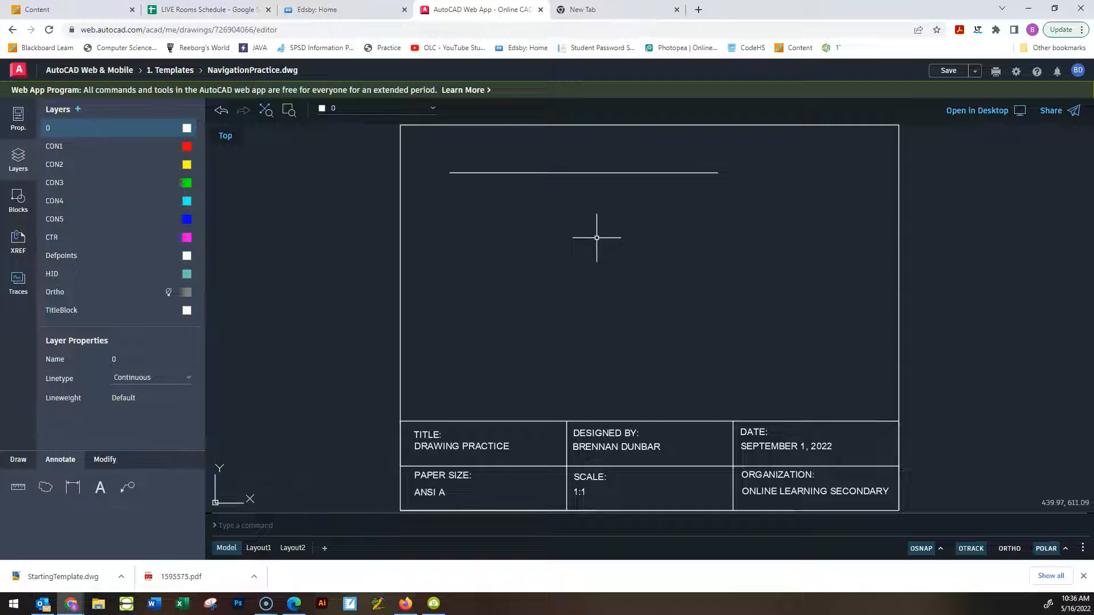
Draw a circle with a radius of 100 just below the middle of the horizontal line
{"action": "type", "text": "CI"}
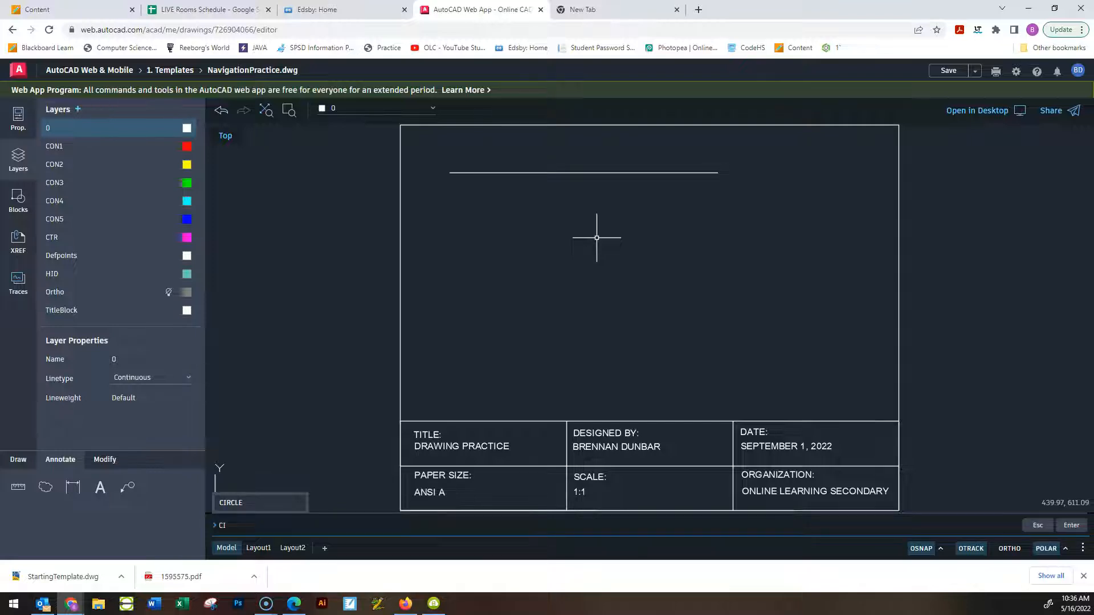
{"action": "key", "text": "Return"}
{"action": "left_click", "coordinate": [591, 233]}
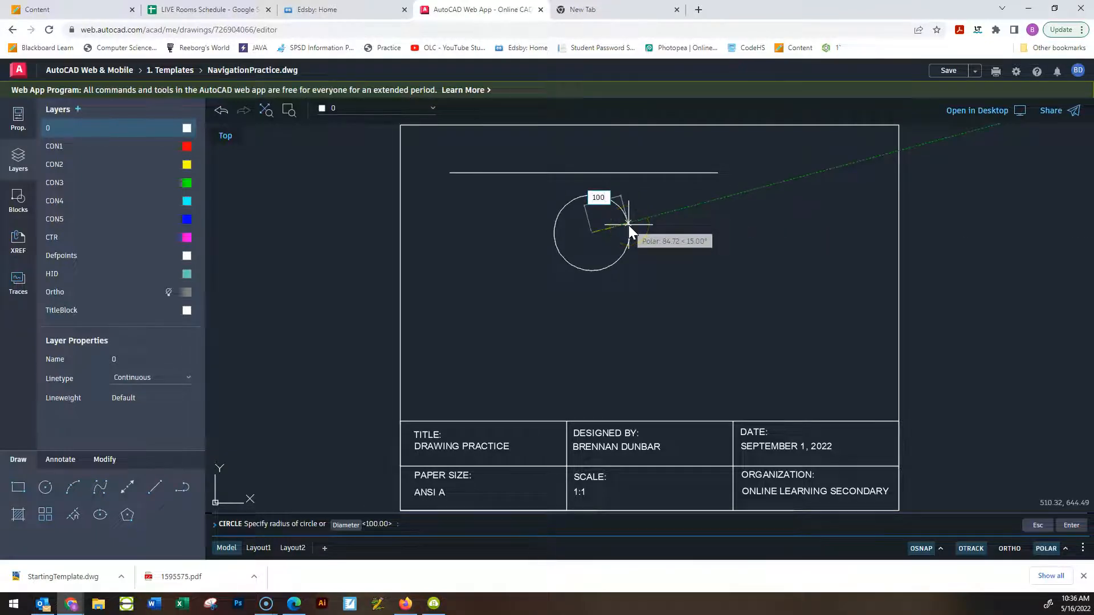
{"action": "type", "text": "100"}
{"action": "key", "text": "Return"}
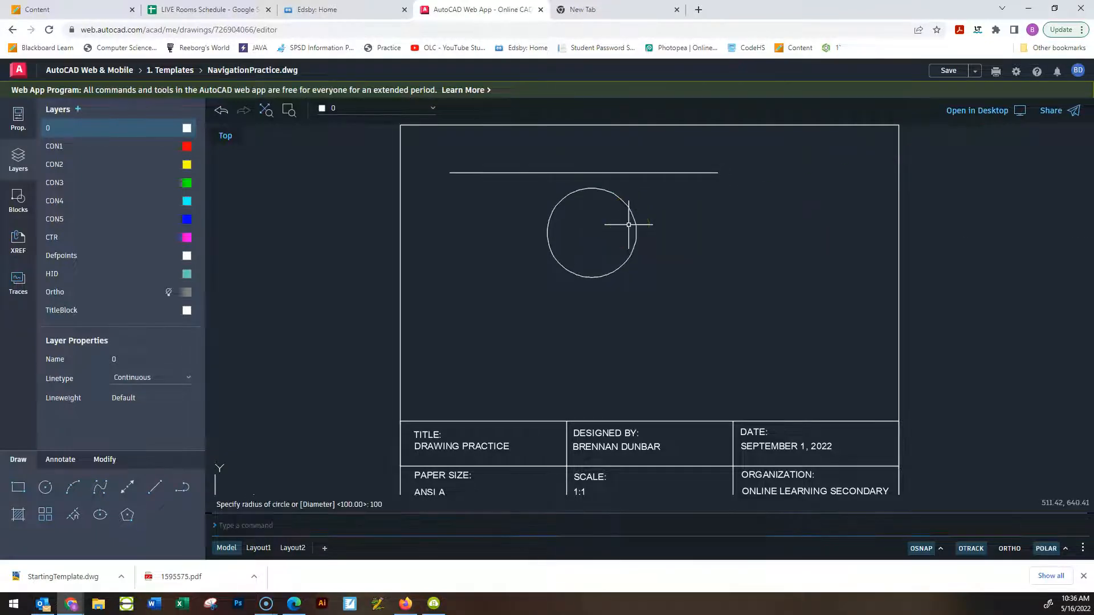
Check the circle's radius with a dimension preview from its centre to its edge, without placing the dimension
{"action": "left_click", "coordinate": [61, 460]}
{"action": "left_click", "coordinate": [73, 487]}
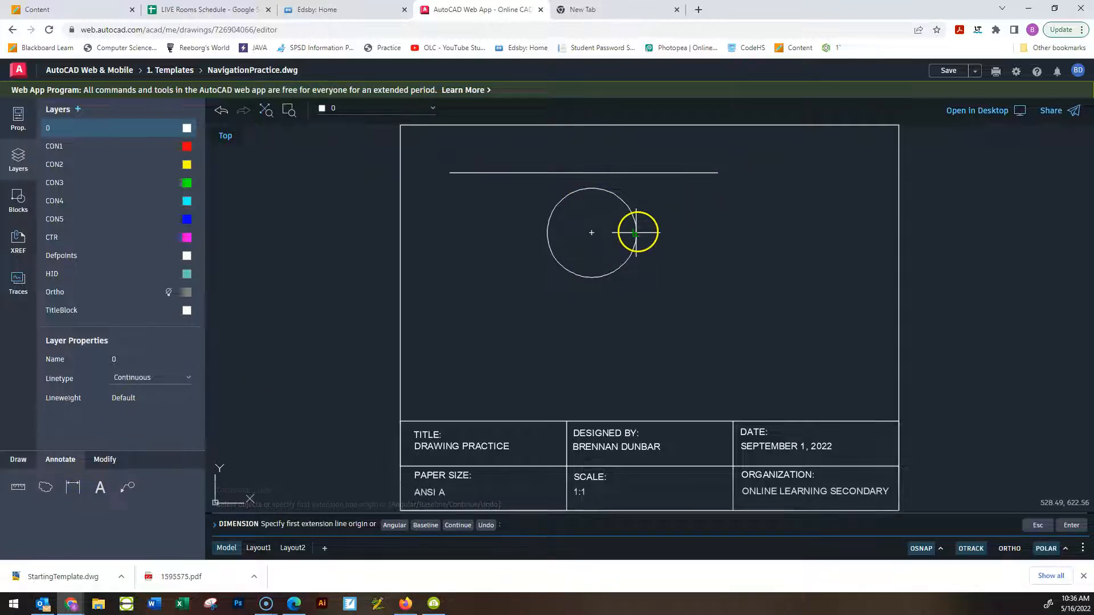
{"action": "left_click", "coordinate": [591, 233]}
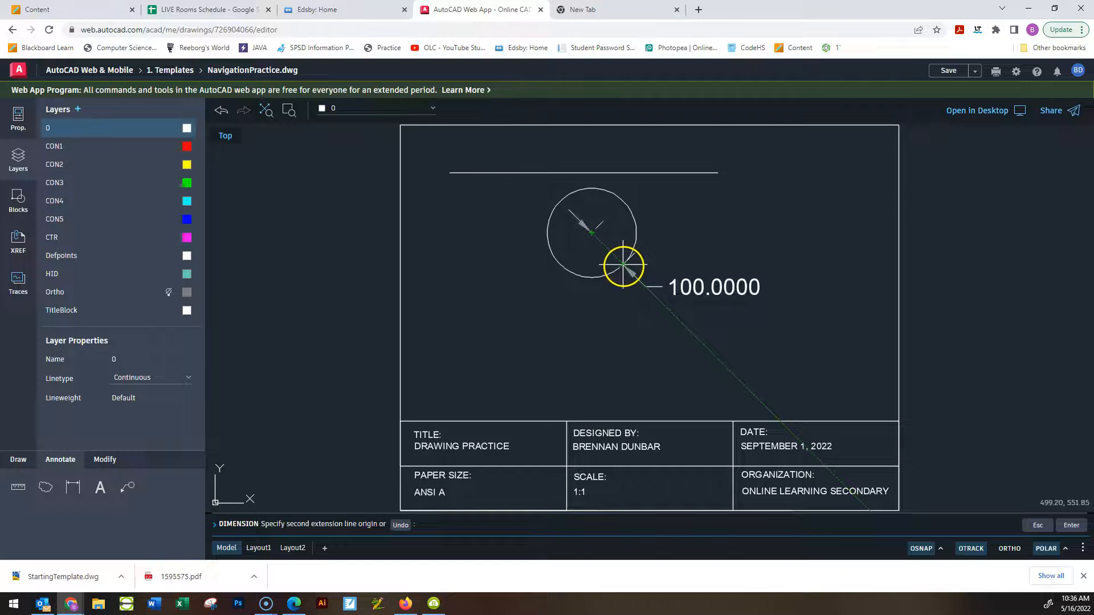
{"action": "key", "text": "Escape"}
{"action": "key", "text": "Escape"}
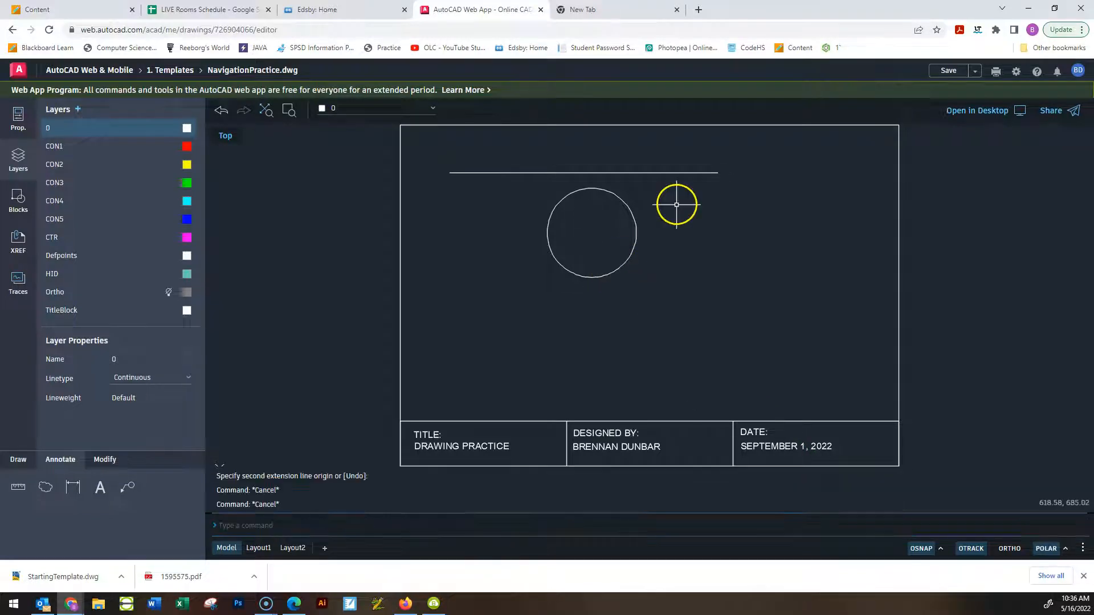
{"action": "left_click", "coordinate": [21, 464]}
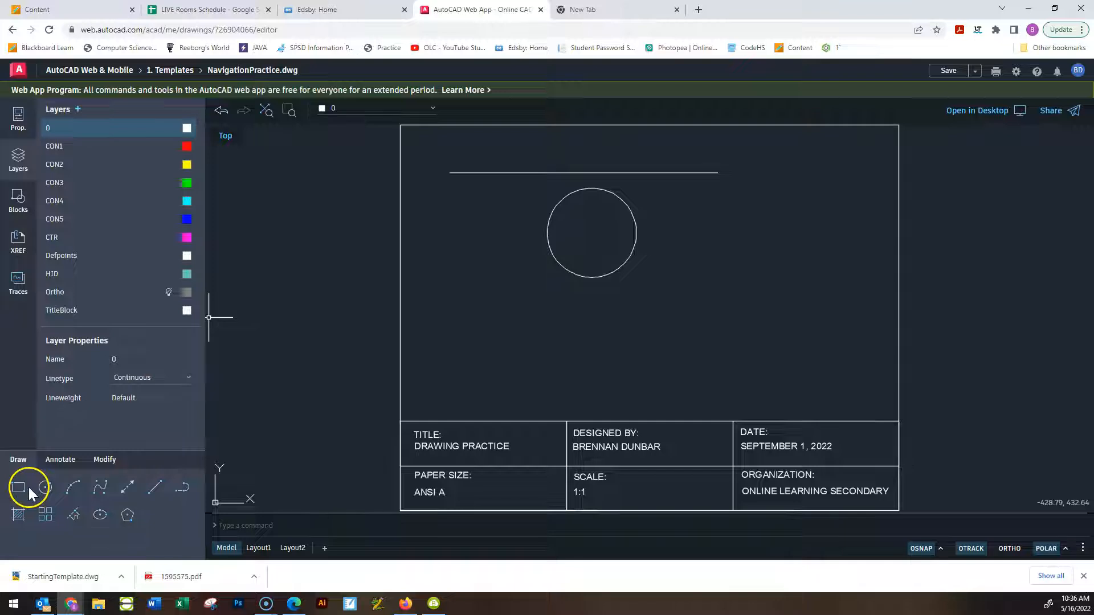
{"action": "left_click", "coordinate": [130, 488]}
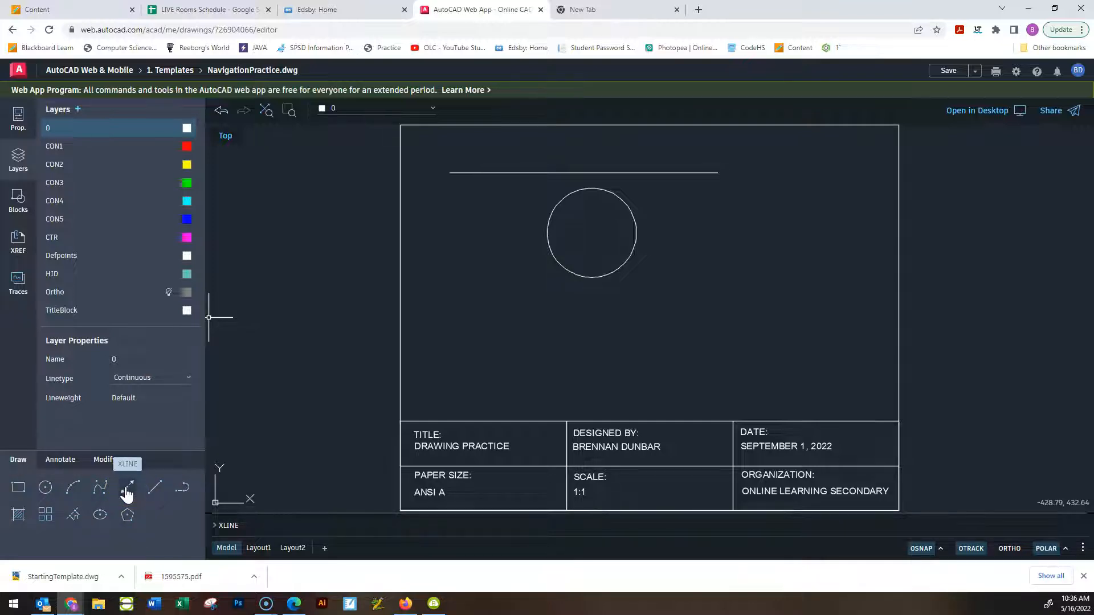
{"action": "left_click", "coordinate": [77, 466]}
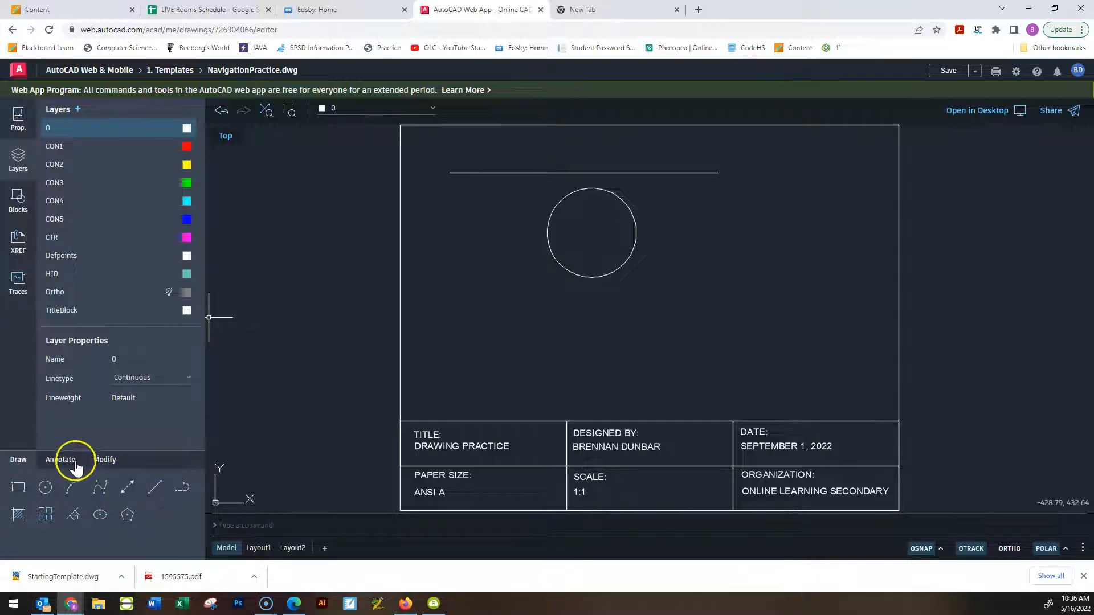
{"action": "left_click", "coordinate": [121, 490]}
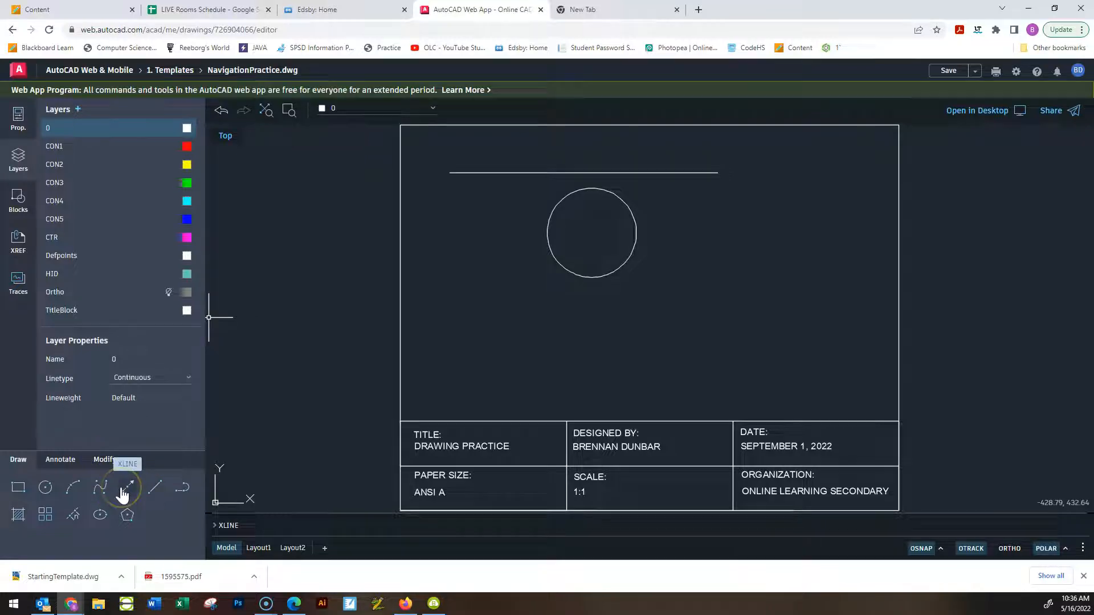
{"action": "key", "text": "Escape"}
{"action": "left_click", "coordinate": [693, 288]}
{"action": "left_click_drag", "start_coordinate": [557, 153], "coordinate": [645, 275]}
{"action": "key", "text": "Escape"}
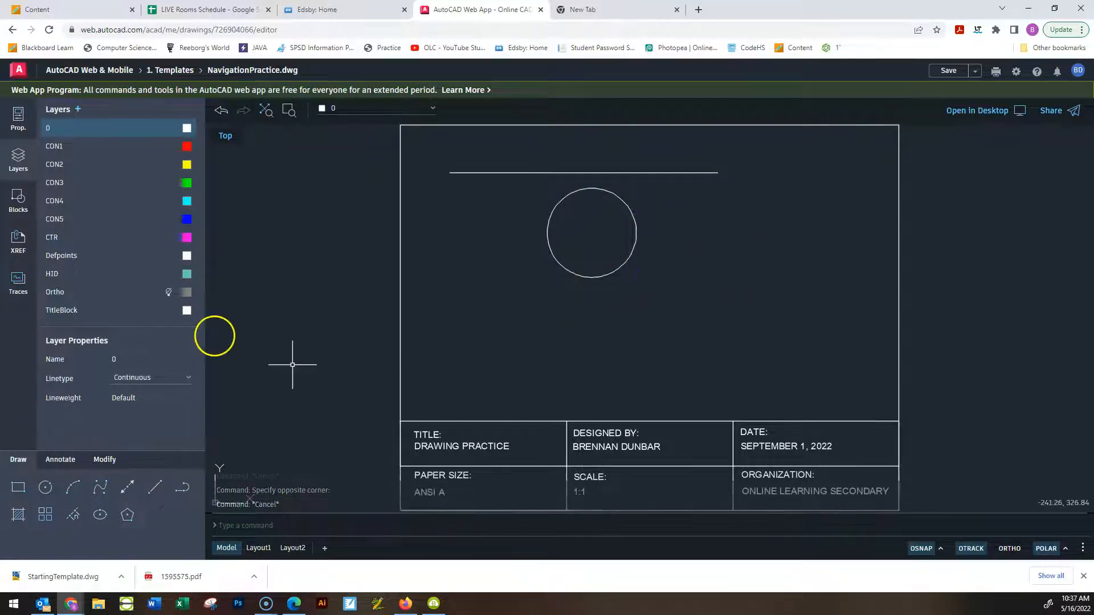
Move the horizontal line by its left endpoint so that it runs through the circle's centre
{"action": "left_click", "coordinate": [538, 171]}
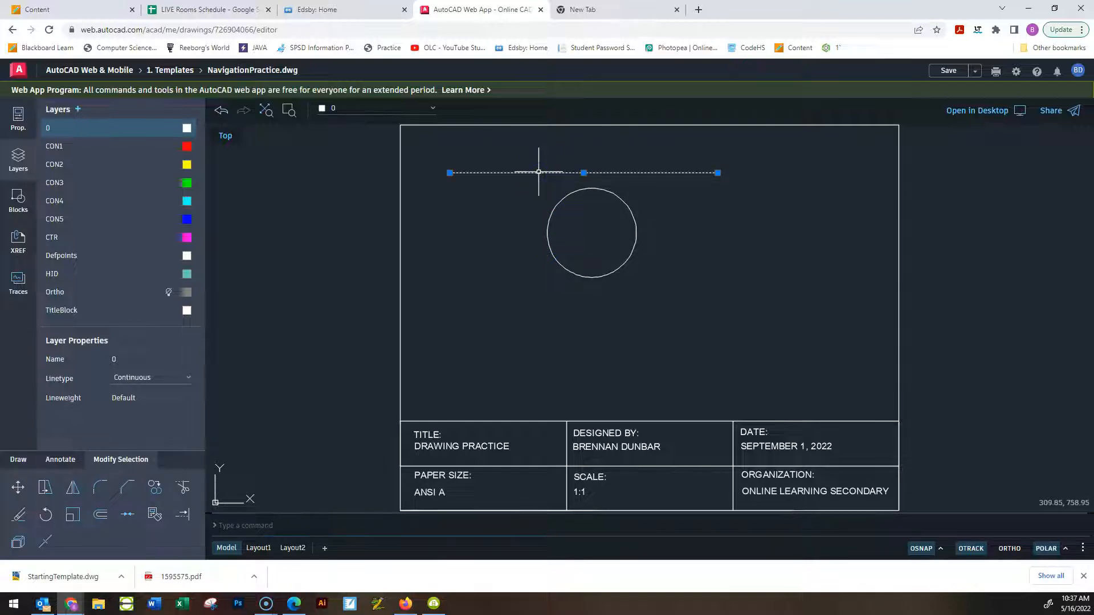
{"action": "type", "text": "m"}
{"action": "key", "text": "Return"}
{"action": "left_click", "coordinate": [449, 173]}
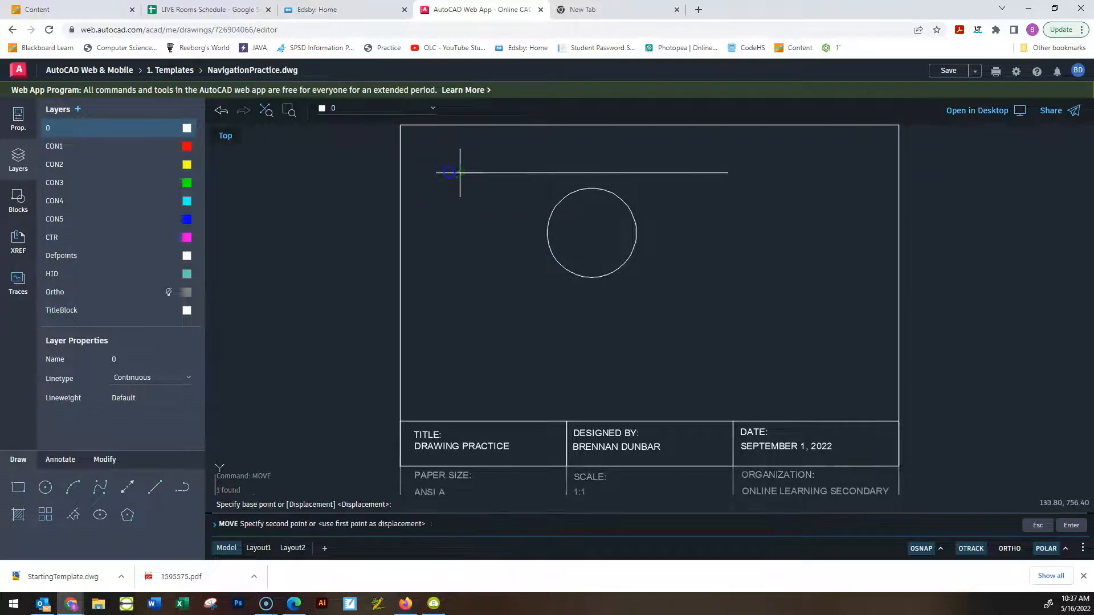
{"action": "left_click", "coordinate": [500, 233]}
{"action": "key", "text": "Escape"}
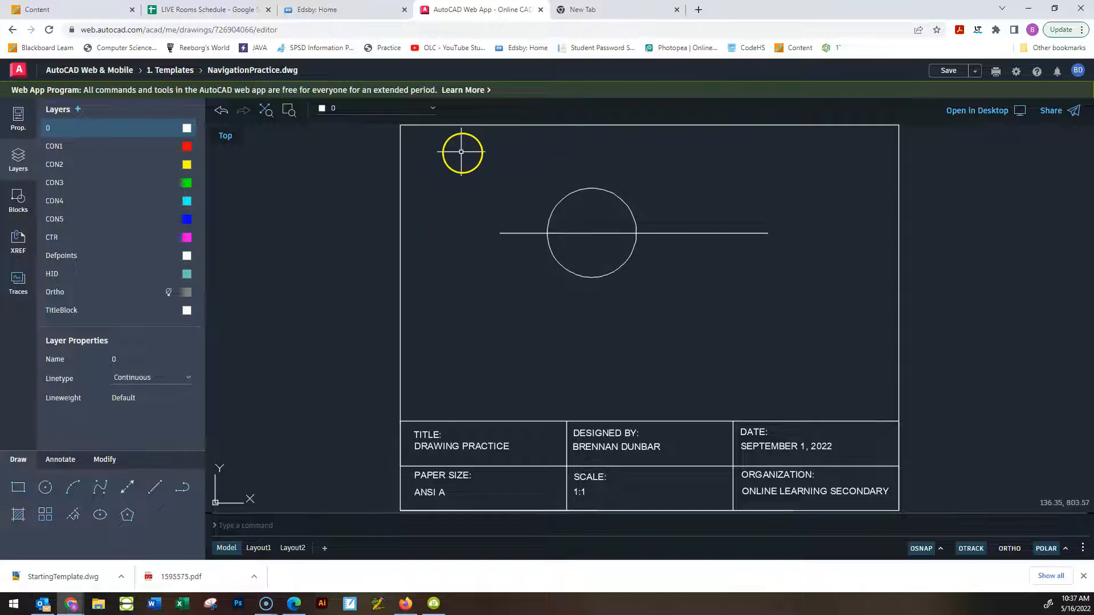
Select the circle and line with a window selection and again with a crossing selection, clearing each selection
{"action": "left_click", "coordinate": [481, 135]}
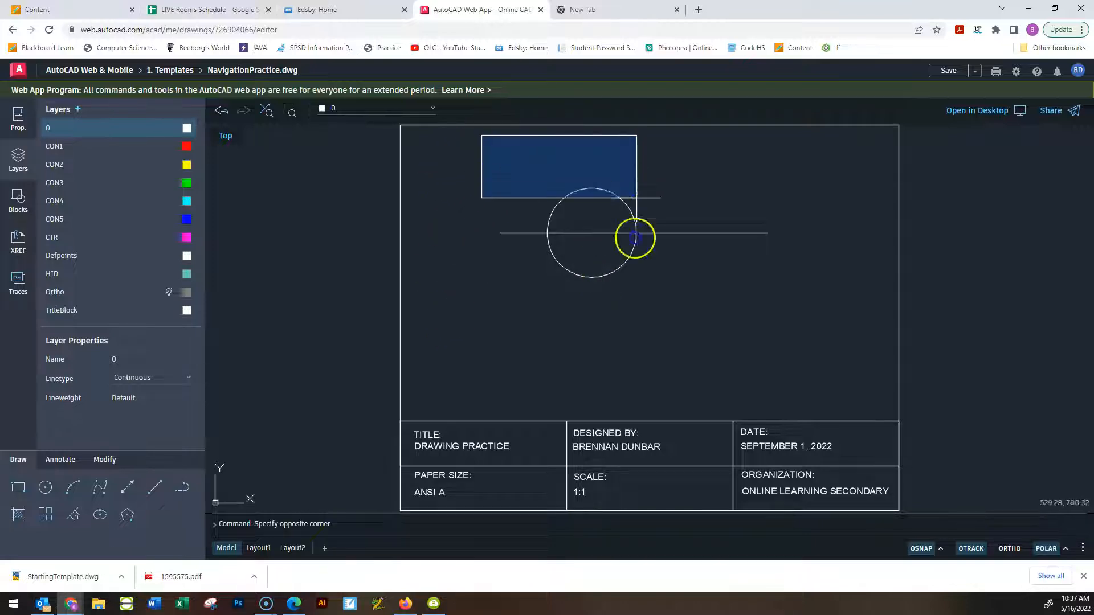
{"action": "left_click", "coordinate": [818, 321]}
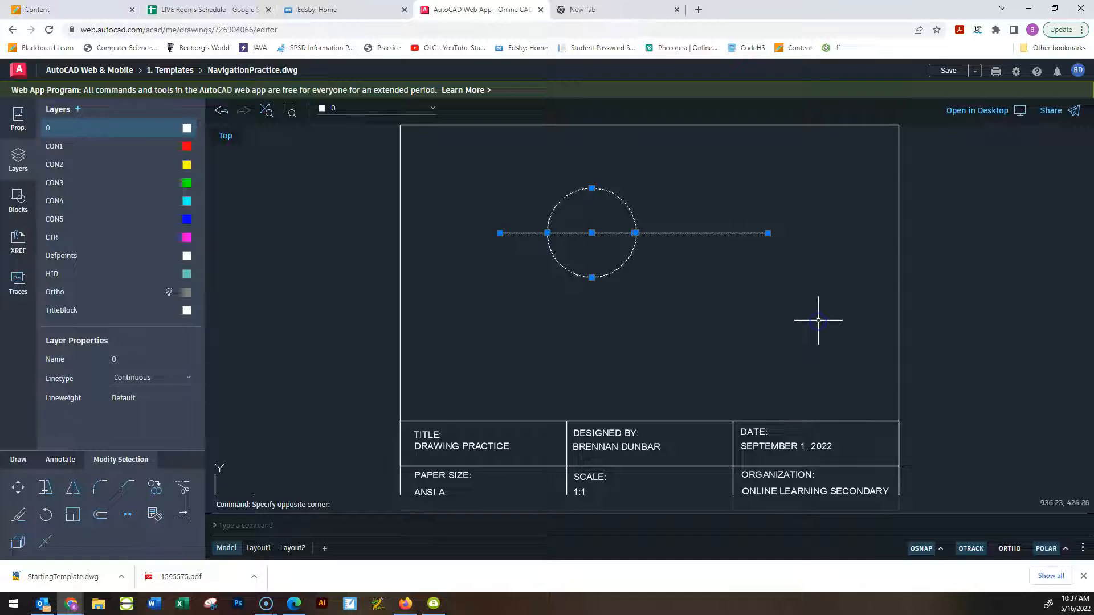
{"action": "key", "text": "Escape"}
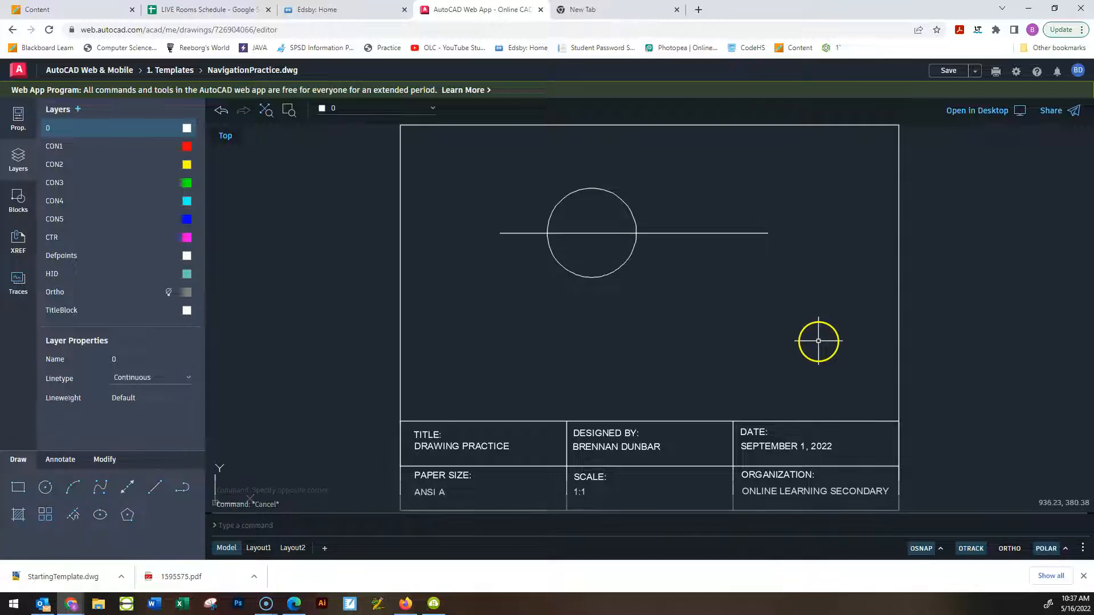
{"action": "left_click", "coordinate": [819, 340]}
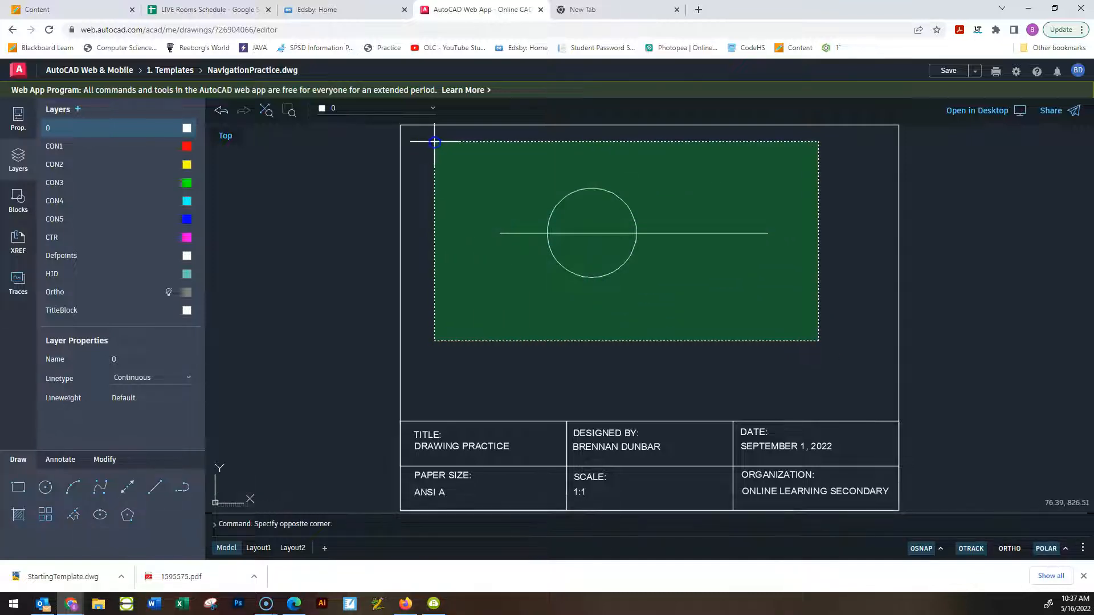
{"action": "left_click", "coordinate": [433, 140]}
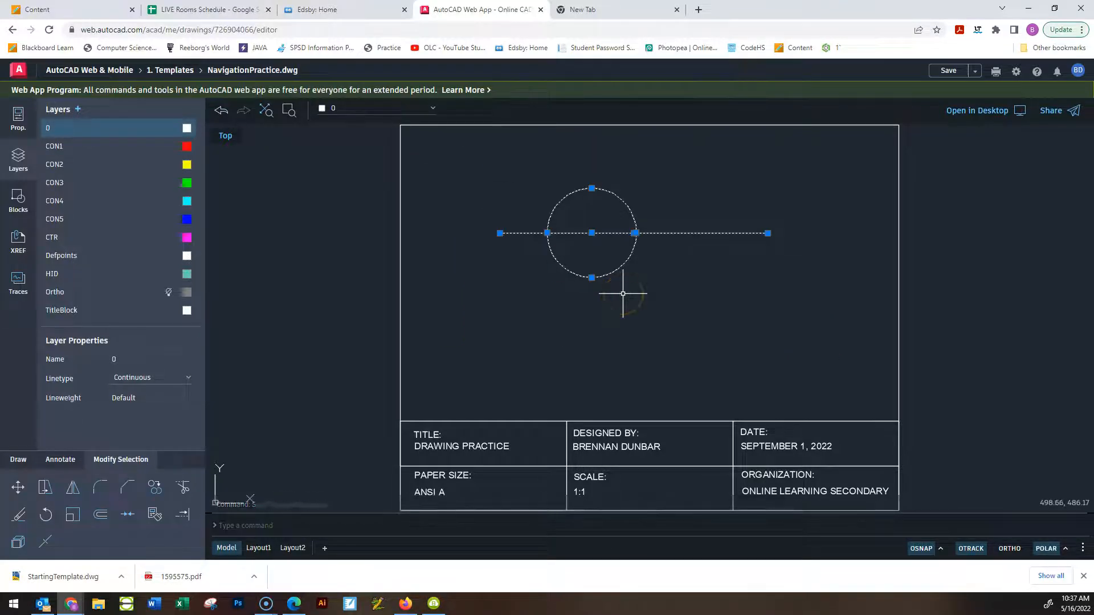
{"action": "key", "text": "Escape"}
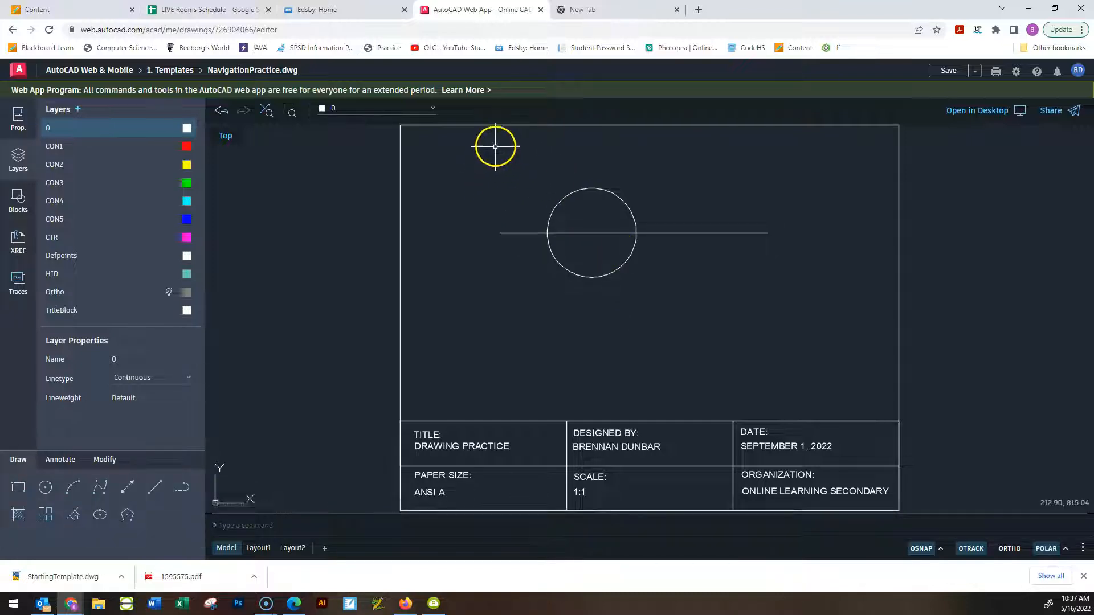
Try window selections that enclose only parts of the circle and line, and one around the whole circle, and clear the selection
{"action": "left_click_drag", "start_coordinate": [504, 154], "coordinate": [667, 218]}
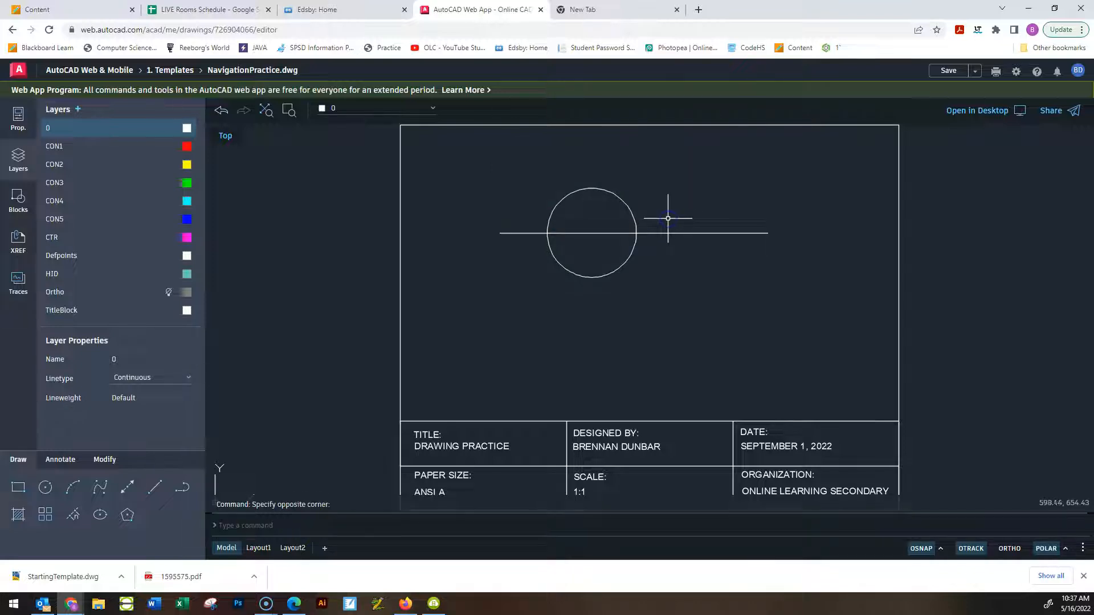
{"action": "left_click_drag", "start_coordinate": [514, 149], "coordinate": [680, 219]}
{"action": "left_click_drag", "start_coordinate": [477, 164], "coordinate": [584, 290]}
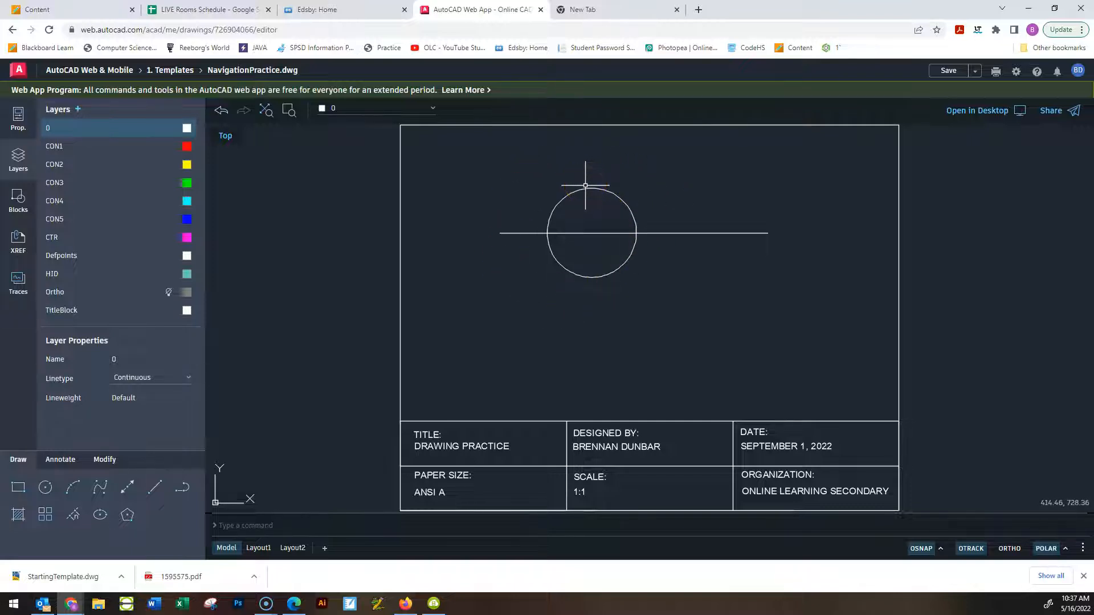
{"action": "left_click_drag", "start_coordinate": [494, 149], "coordinate": [649, 293]}
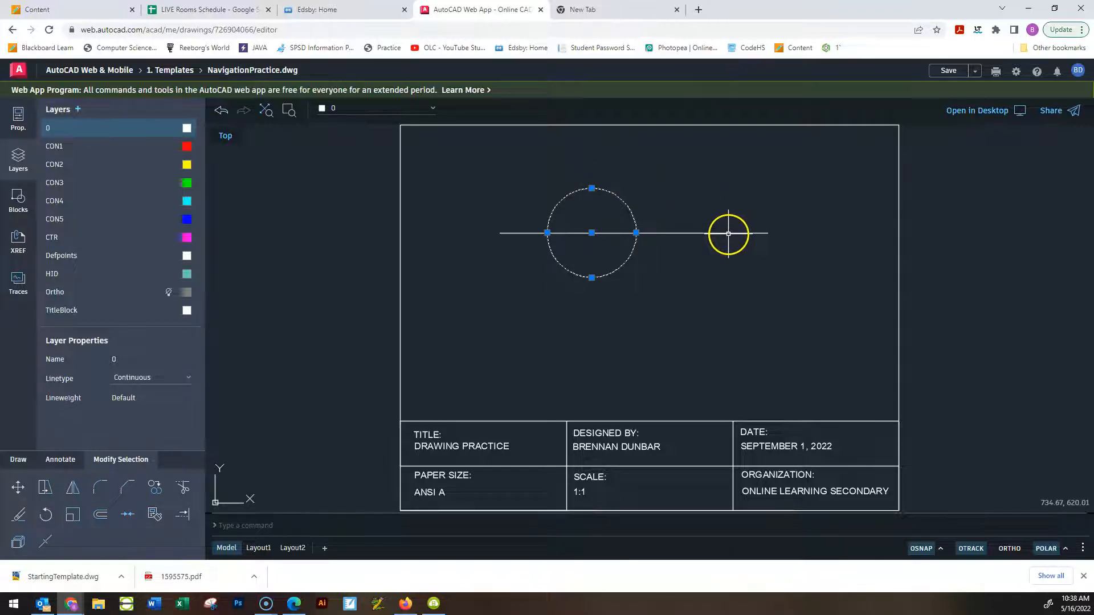
{"action": "key", "text": "Escape"}
Select only the circle with a window selection, delete it, and undo the deletion
{"action": "left_click", "coordinate": [484, 164]}
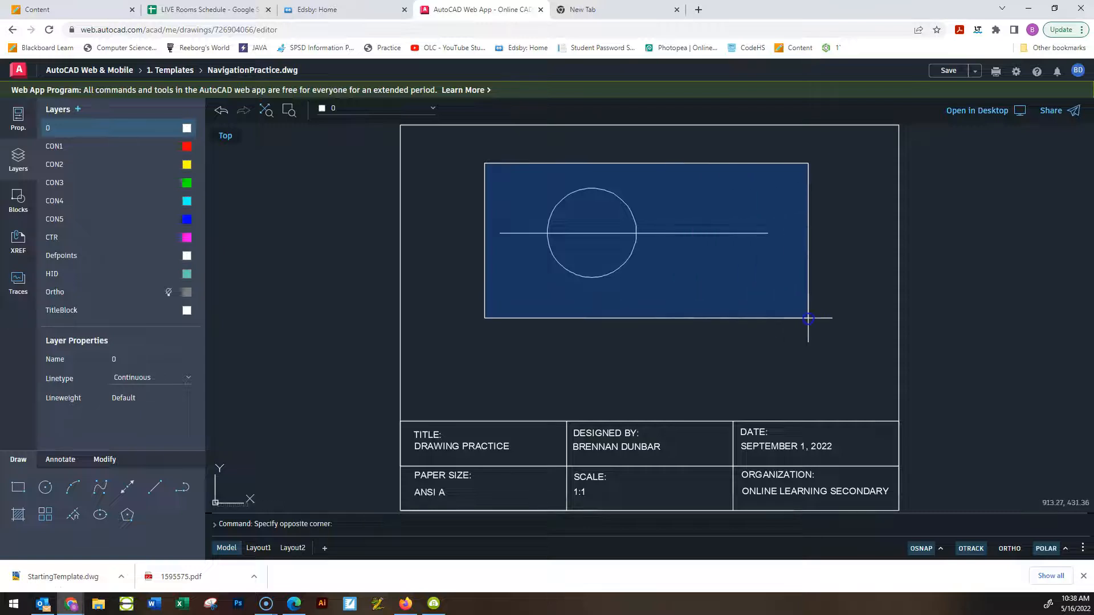
{"action": "left_click", "coordinate": [670, 322]}
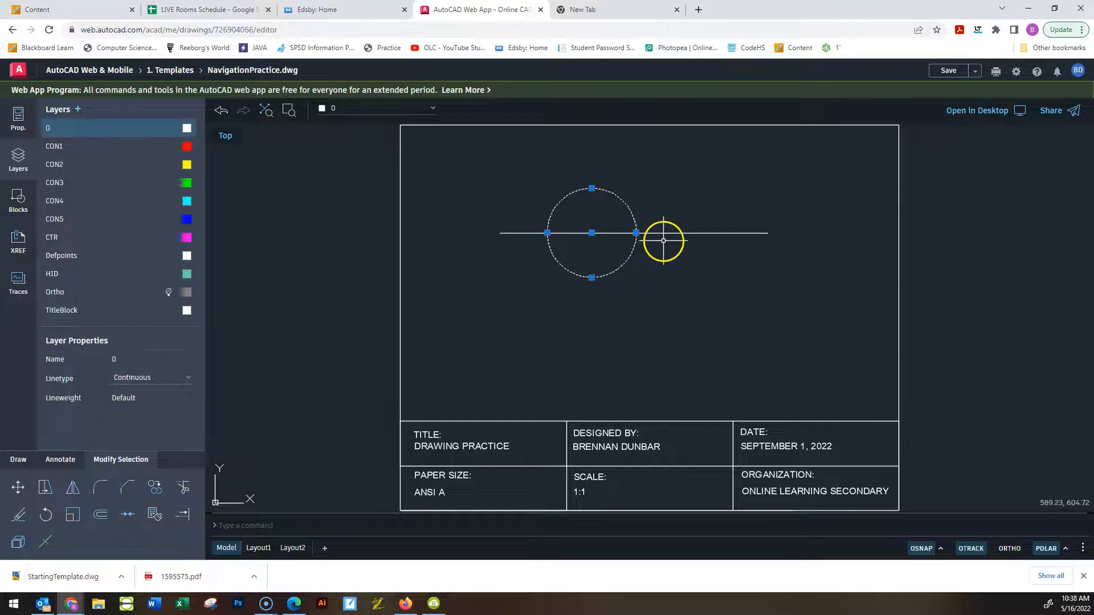
{"action": "key", "text": "Delete"}
{"action": "key", "text": "ctrl+z"}
{"action": "key", "text": "Escape"}
Select the circle and horizontal line with a window around both, then with a crossing selection over the circle's right edge, clearing each selection
{"action": "left_click", "coordinate": [479, 145]}
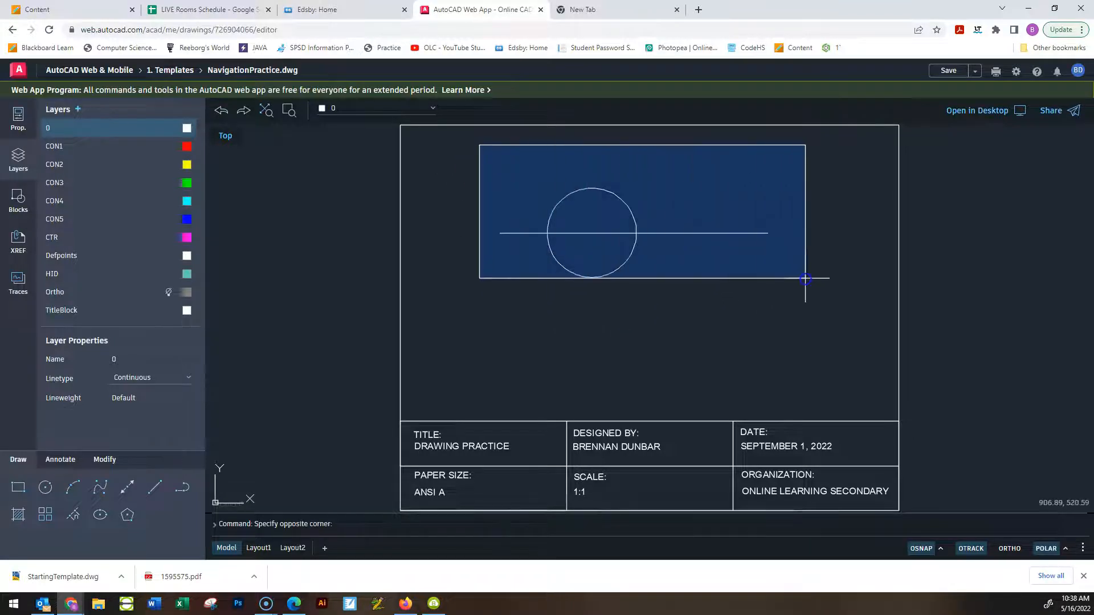
{"action": "left_click", "coordinate": [796, 303]}
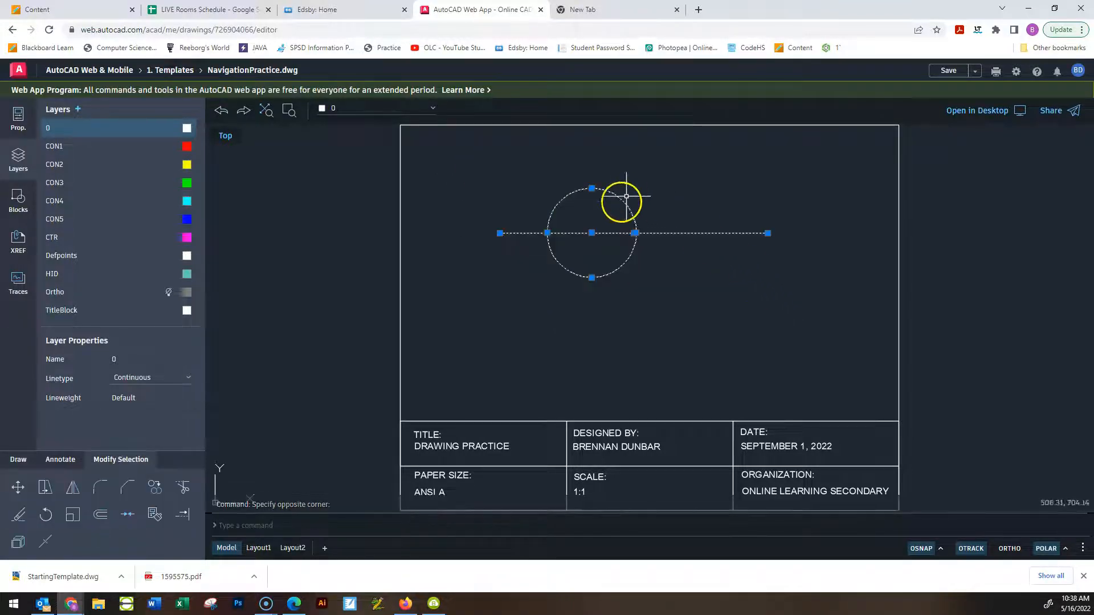
{"action": "key", "text": "Escape"}
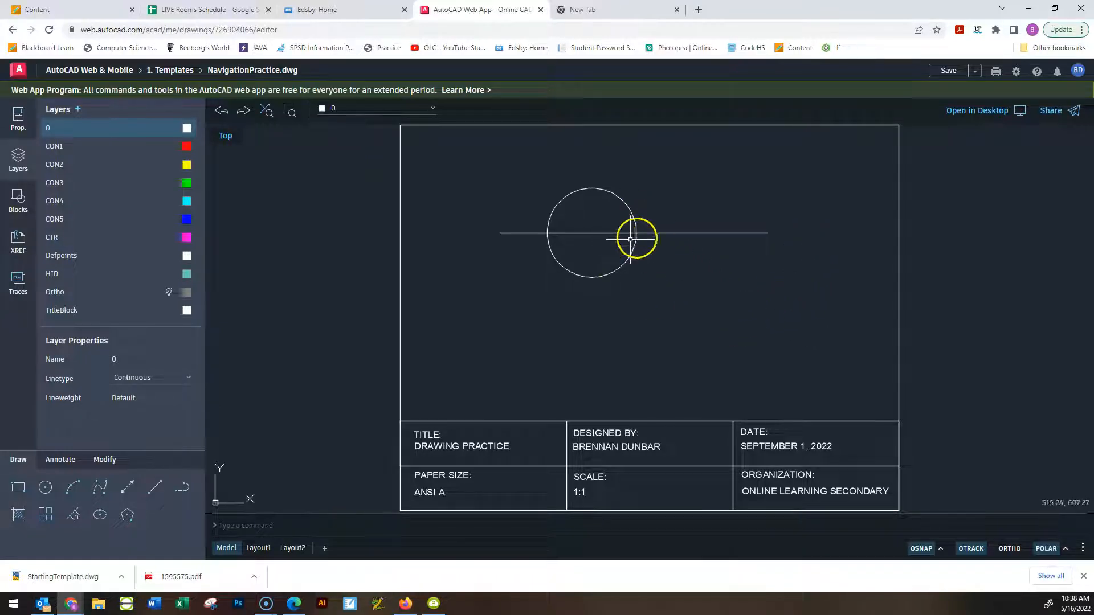
{"action": "left_click", "coordinate": [662, 255]}
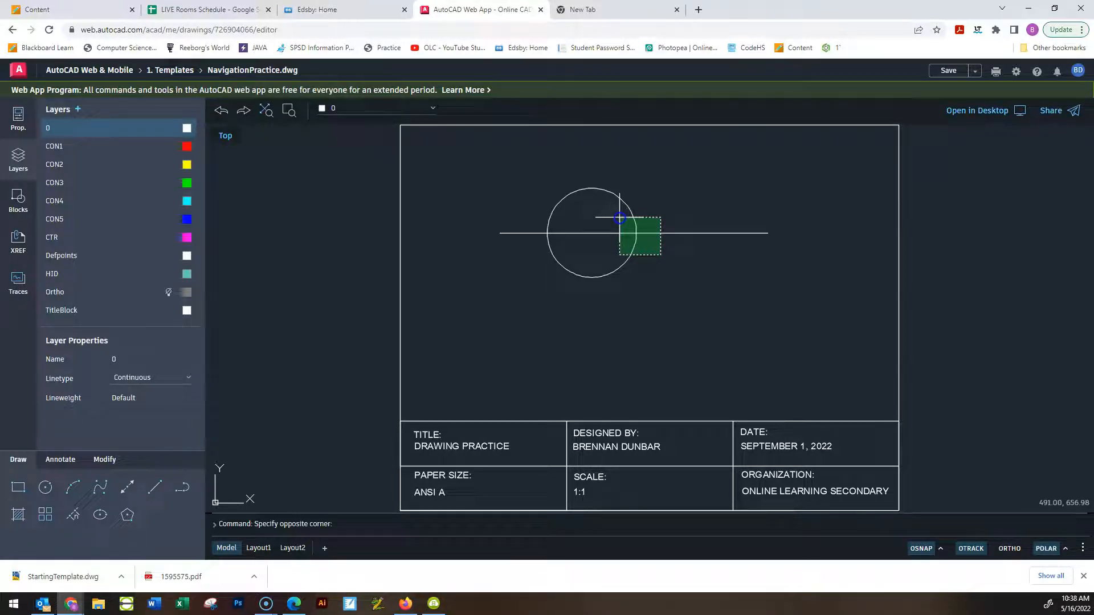
{"action": "left_click", "coordinate": [620, 218]}
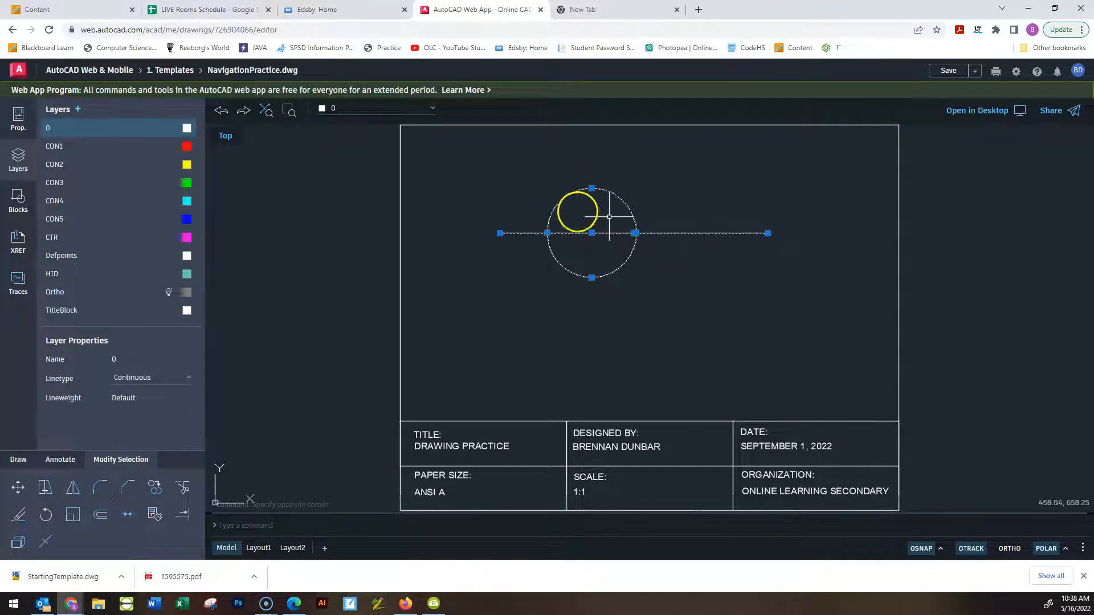
{"action": "key", "text": "Escape"}
{"action": "key", "text": "Escape"}
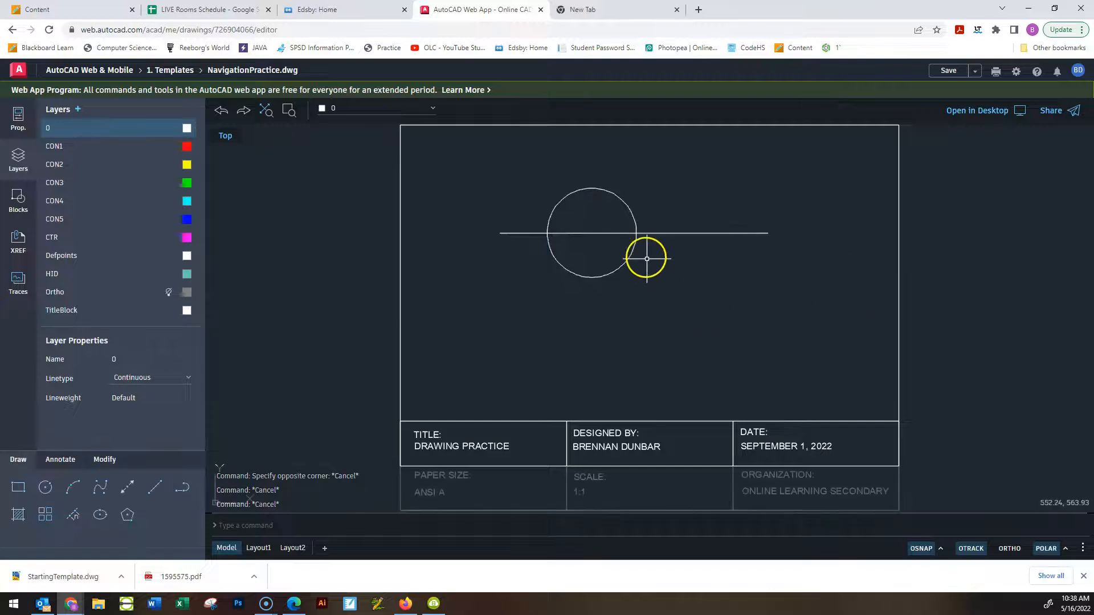
Repeat small crossing selections where the horizontal line meets the circle's right edge, clearing the selection after each attempt
{"action": "left_click", "coordinate": [640, 222]}
{"action": "key", "text": "Escape"}
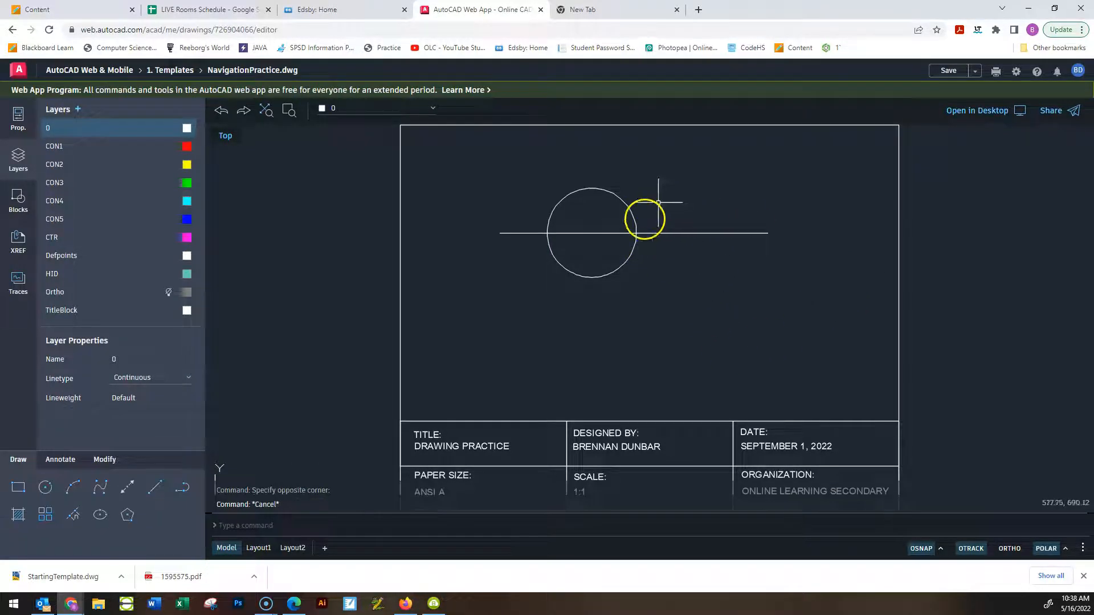
{"action": "left_click_drag", "start_coordinate": [639, 227], "coordinate": [614, 234]}
{"action": "key", "text": "Escape"}
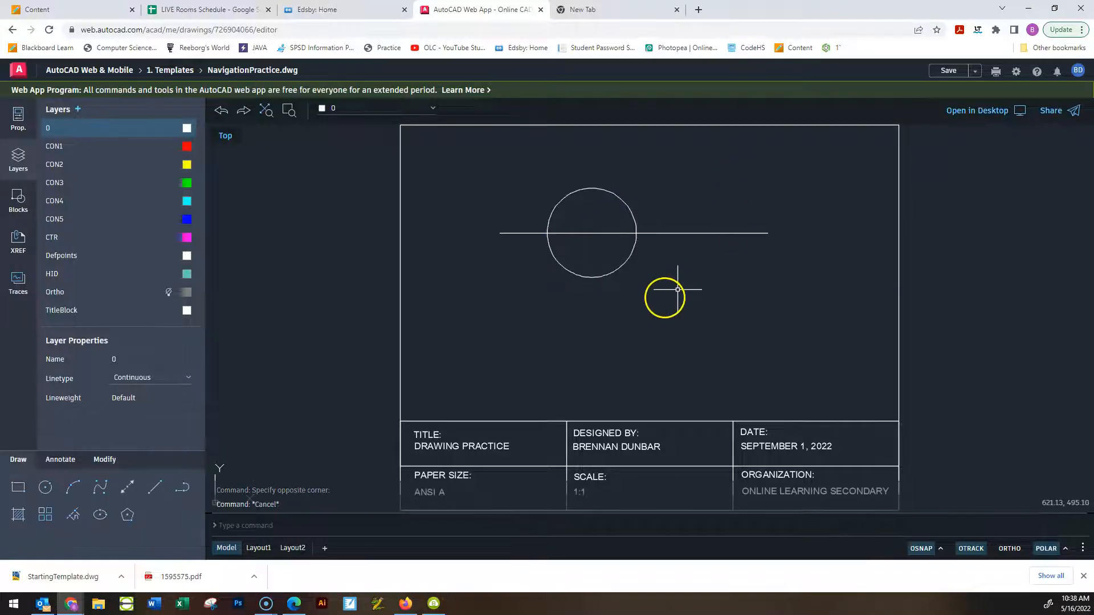
{"action": "left_click_drag", "start_coordinate": [683, 263], "coordinate": [610, 229]}
{"action": "key", "text": "Escape"}
{"action": "left_click_drag", "start_coordinate": [656, 263], "coordinate": [621, 192]}
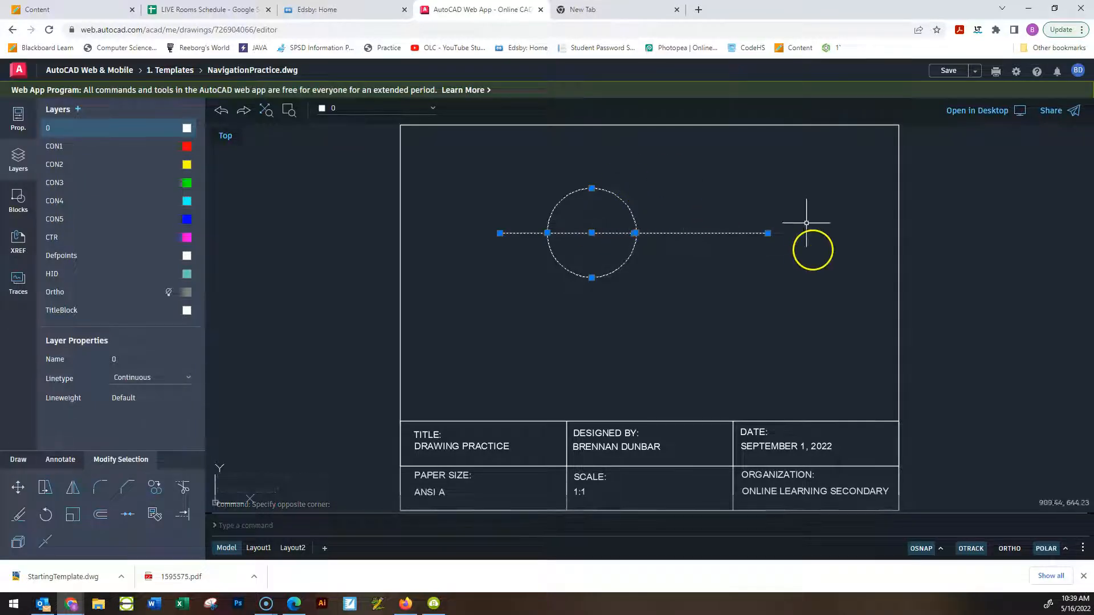
{"action": "key", "text": "Escape"}
Draw two window selections around the whole circle and horizontal line, from opposite starting corners, and clear both selections
{"action": "mouse_move", "coordinate": [465, 163]}
{"action": "left_mouse_down"}
{"action": "mouse_move", "coordinate": [510, 278]}
{"action": "mouse_move", "coordinate": [540, 300]}
{"action": "mouse_move", "coordinate": [806, 317]}
{"action": "mouse_move", "coordinate": [520, 179]}
{"action": "mouse_move", "coordinate": [713, 284]}
{"action": "mouse_move", "coordinate": [794, 363]}
{"action": "left_mouse_up"}
{"action": "key", "text": "Escape"}
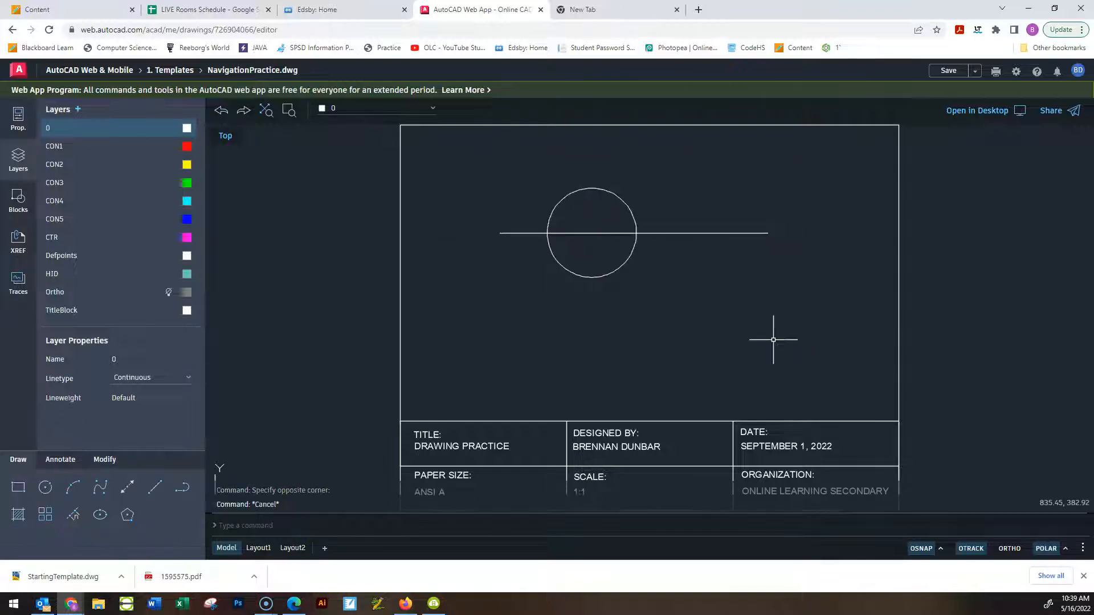
{"action": "left_click_drag", "start_coordinate": [478, 361], "coordinate": [900, 159]}
{"action": "key", "text": "Escape"}
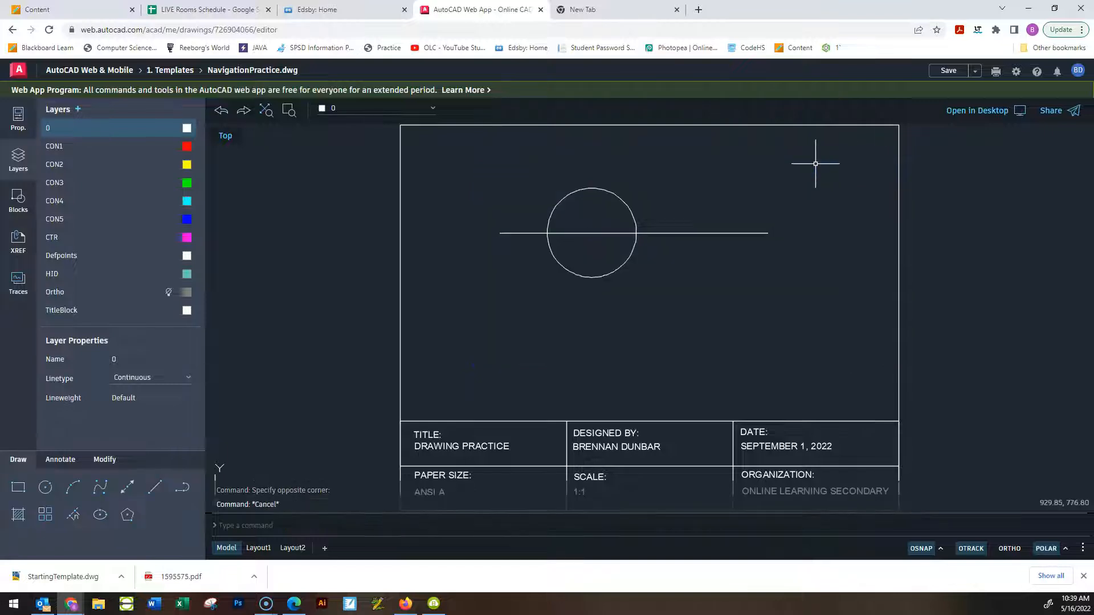
{"action": "scroll", "coordinate": [723, 279], "scroll_direction": "down", "scroll_amount": 2}
{"action": "scroll", "coordinate": [716, 282], "scroll_direction": "up", "scroll_amount": 3}
{"action": "scroll", "coordinate": [711, 276], "scroll_direction": "down", "scroll_amount": 3}
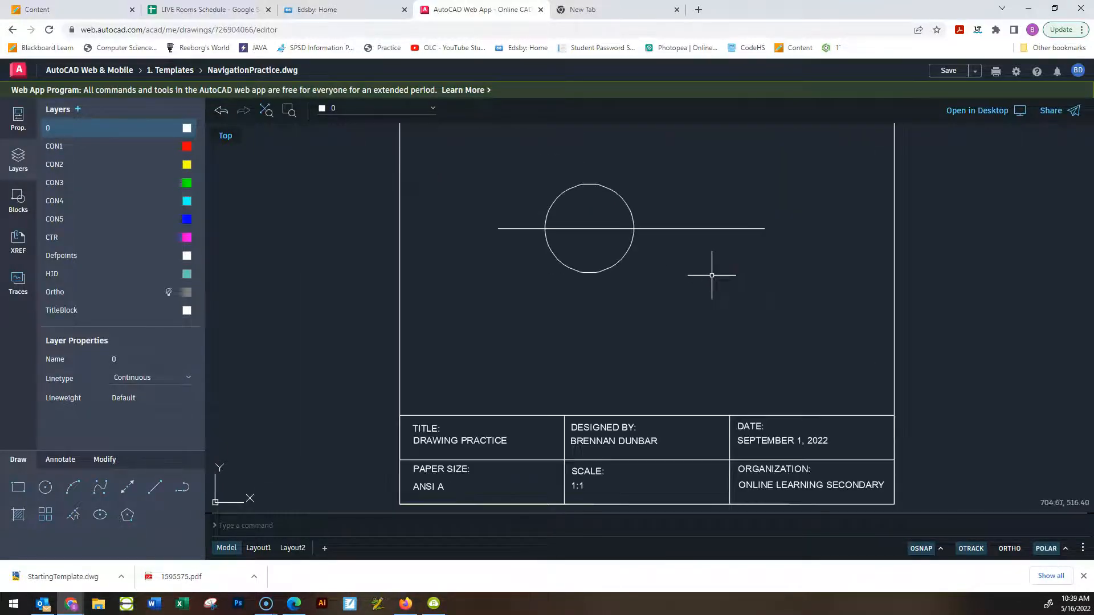
{"action": "middle_click_drag", "start_coordinate": [711, 274], "coordinate": [681, 317]}
{"action": "scroll", "coordinate": [678, 301], "scroll_direction": "down", "scroll_amount": 1}
{"action": "scroll", "coordinate": [675, 289], "scroll_direction": "up", "scroll_amount": 4}
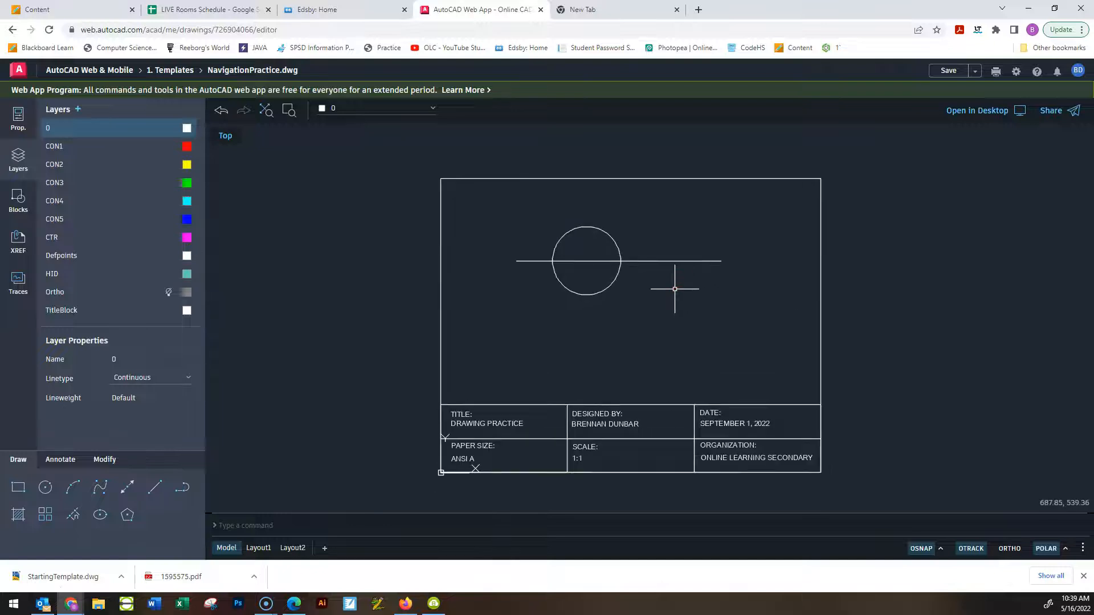
{"action": "scroll", "coordinate": [674, 289], "scroll_direction": "down", "scroll_amount": 1}
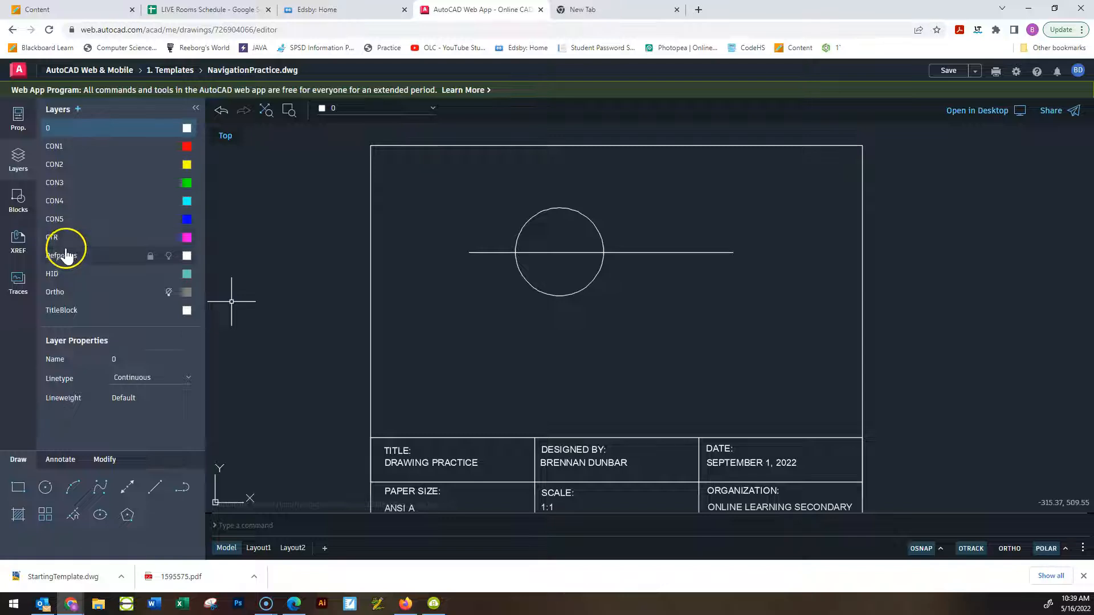
Draw a single line rising to the right below the circle and end the Line command
{"action": "left_click", "coordinate": [160, 490]}
{"action": "left_click", "coordinate": [464, 372]}
{"action": "left_click", "coordinate": [682, 323]}
{"action": "key", "text": "Escape"}
{"action": "key", "text": "Escape"}
{"action": "key", "text": "Escape"}
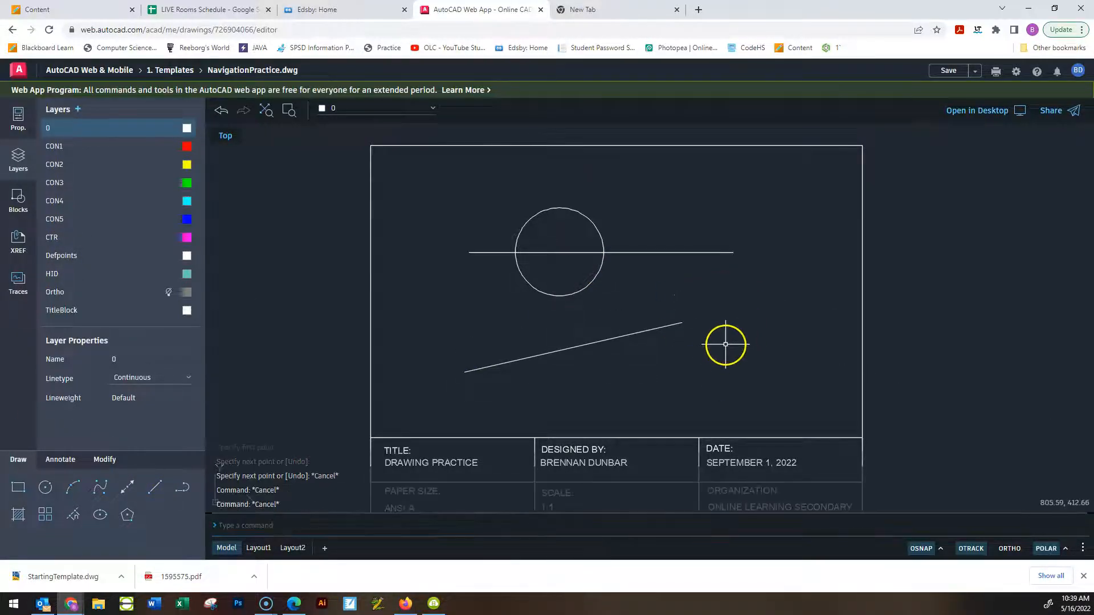
Delete the slanted line using a crossing selection over its right end, and undo the deletion
{"action": "left_click", "coordinate": [731, 335]}
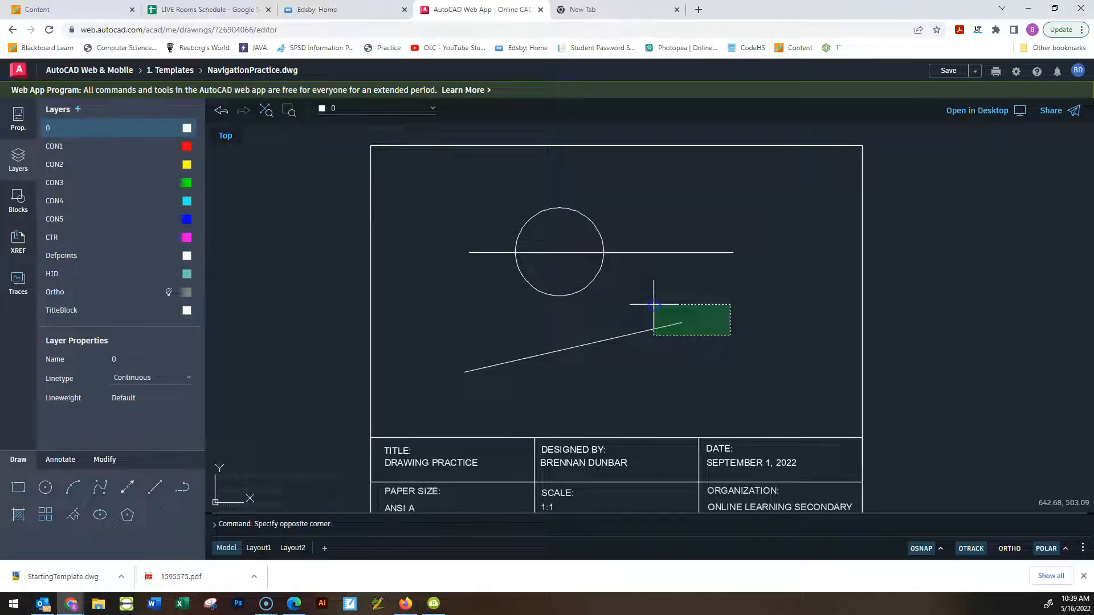
{"action": "left_click", "coordinate": [653, 305]}
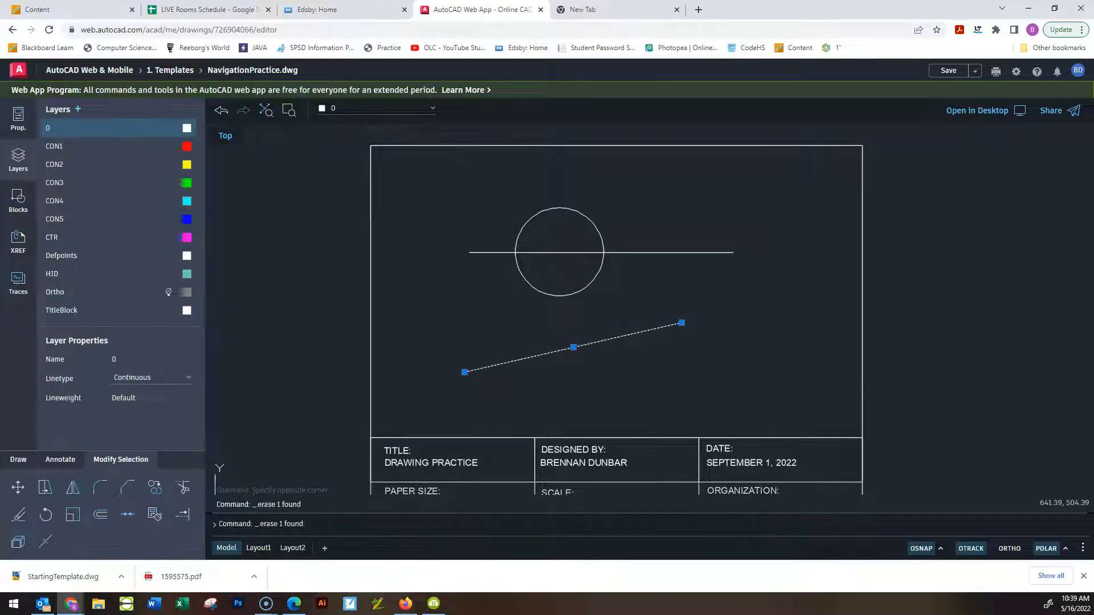
{"action": "key", "text": "Delete"}
{"action": "key", "text": "ctrl+z"}
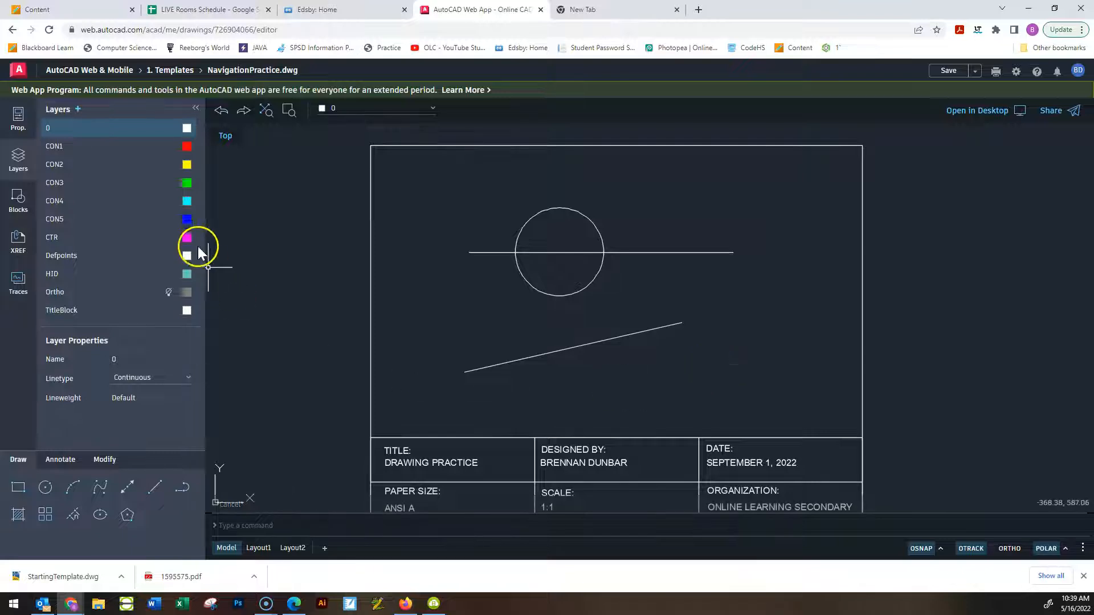
Draw a second, flatter line rising slightly to the right below the first slanted line
{"action": "left_click", "coordinate": [154, 487]}
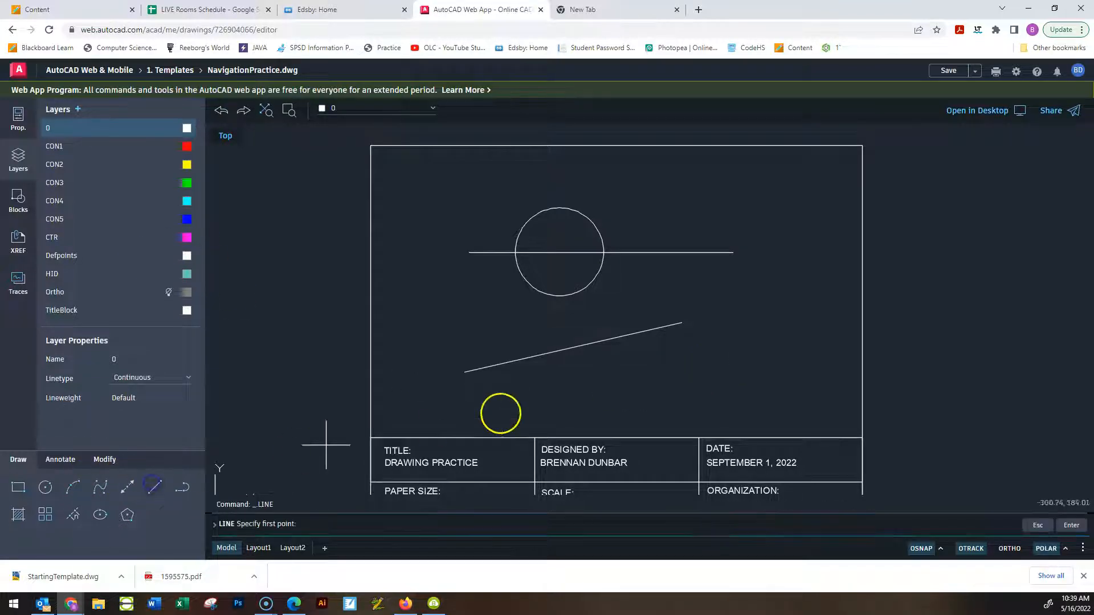
{"action": "left_click", "coordinate": [561, 369]}
{"action": "key", "text": "Escape"}
{"action": "key", "text": "Escape"}
{"action": "key", "text": "Escape"}
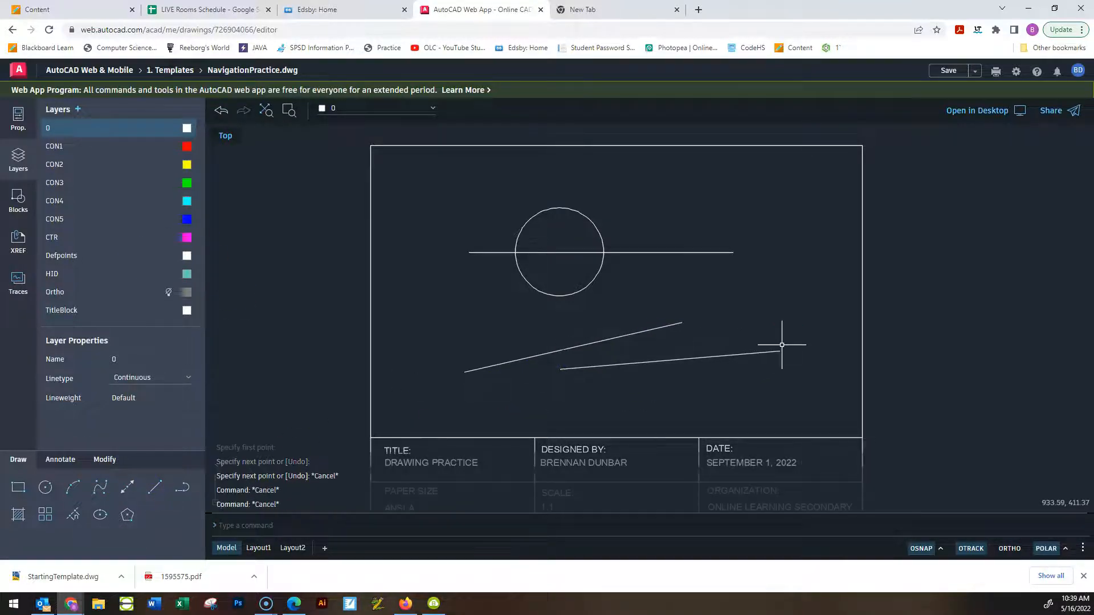
Undo the recent drawing changes one by one, back past both slanted lines and the circle, and redo them all
{"action": "key", "text": "ctrl+z"}
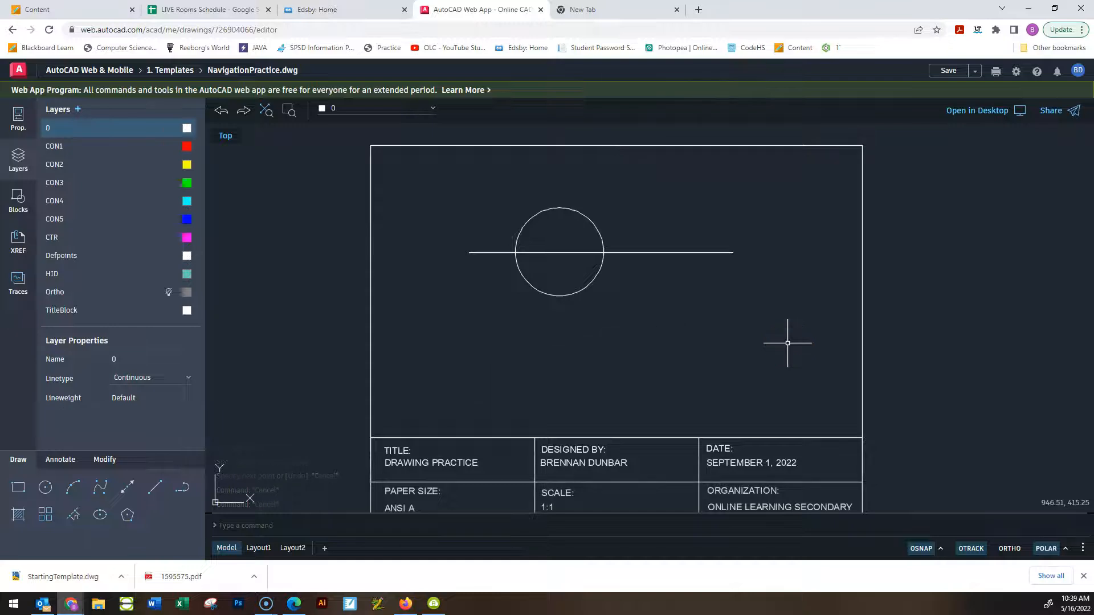
{"action": "scroll", "coordinate": [787, 343], "scroll_direction": "down", "scroll_amount": 2}
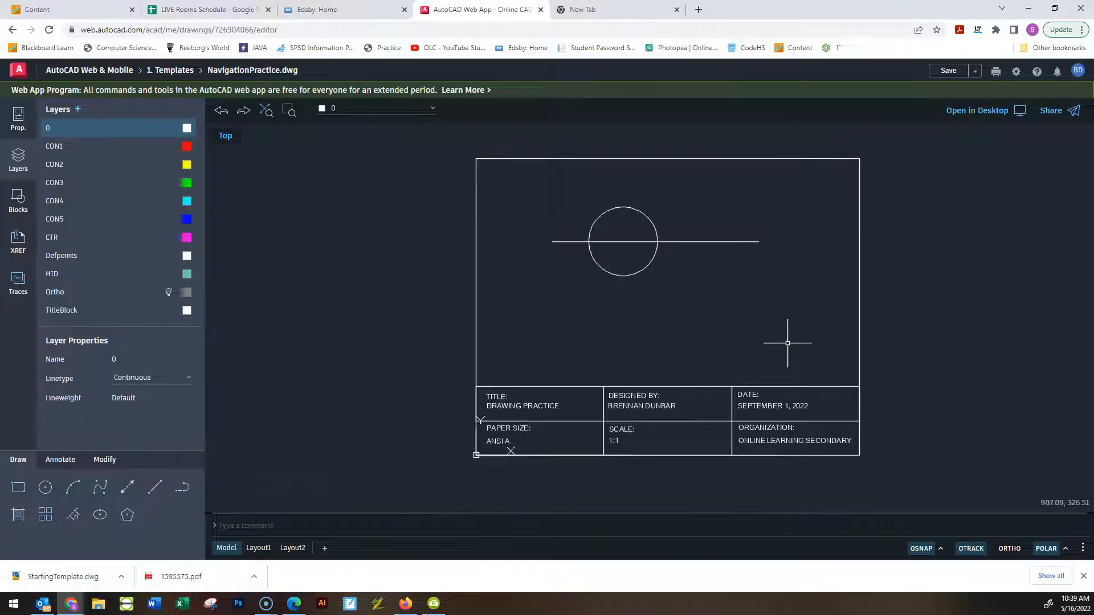
{"action": "key", "text": "ctrl+z"}
{"action": "key", "text": "ctrl+z"}
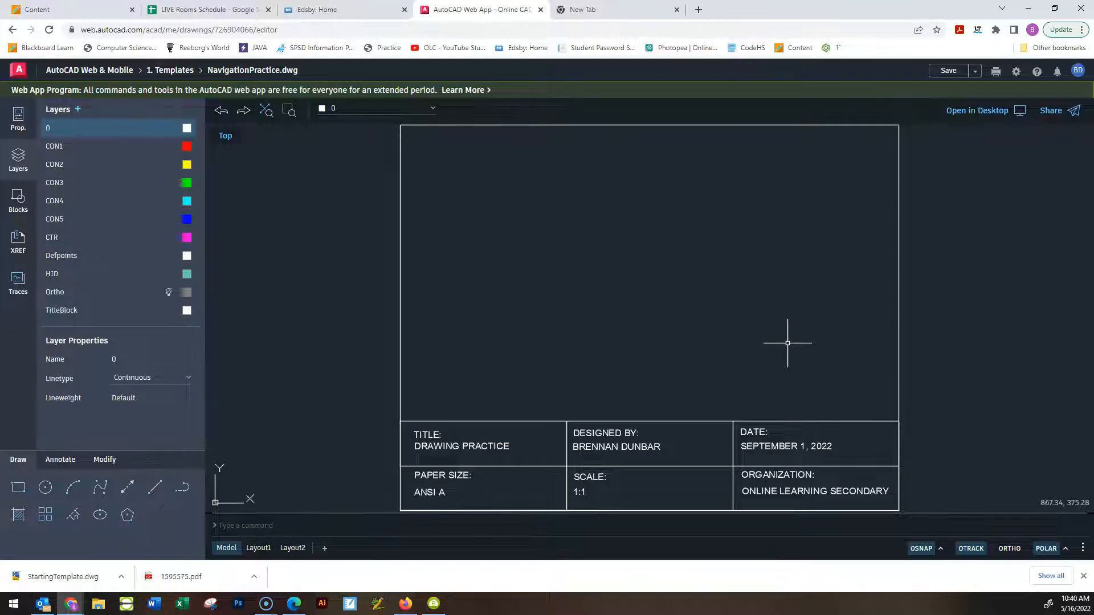
{"action": "key", "text": "ctrl+z"}
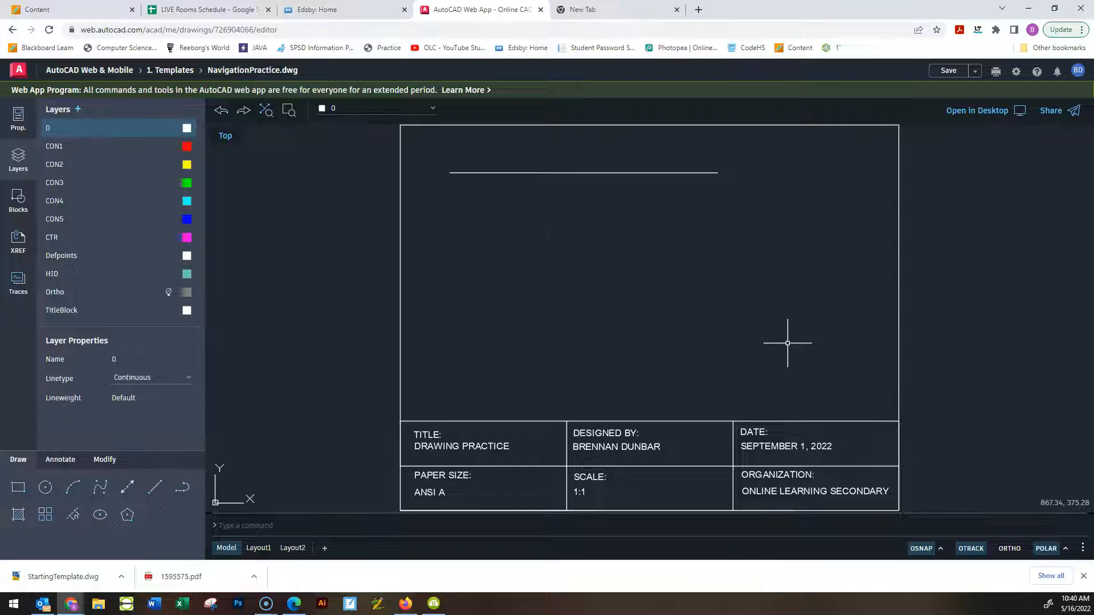
{"action": "key", "text": "ctrl+z"}
{"action": "key", "text": "ctrl+z"}
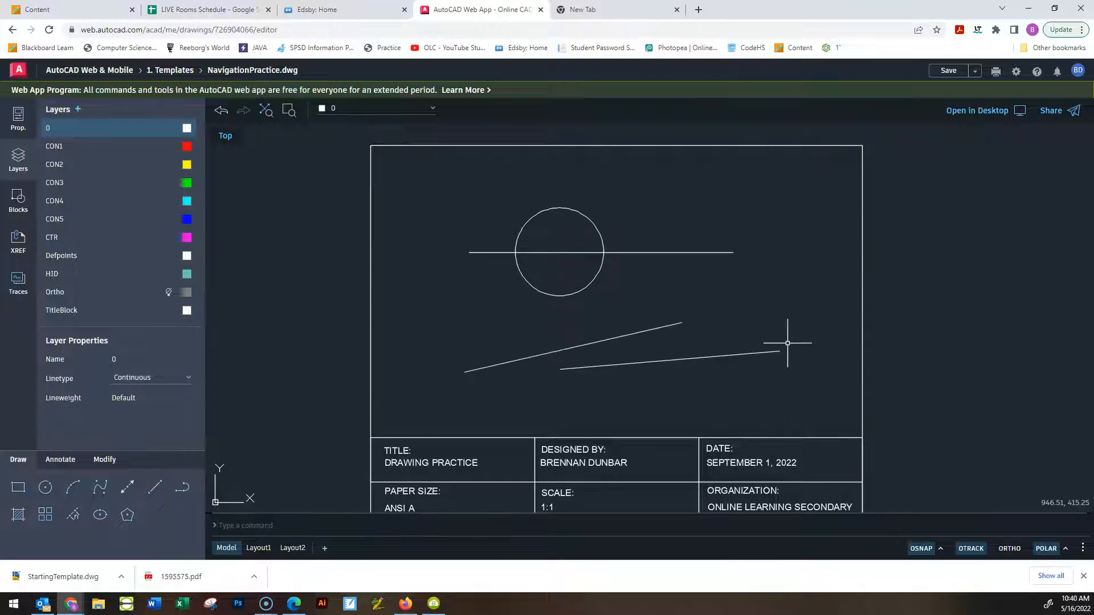
{"action": "key", "text": "ctrl+y"}
{"action": "key", "text": "ctrl+y"}
{"action": "key", "text": "ctrl+y"}
{"action": "key", "text": "ctrl+z"}
{"action": "key", "text": "ctrl+z"}
{"action": "key", "text": "ctrl+z"}
{"action": "key", "text": "ctrl+y"}
{"action": "key", "text": "ctrl+y"}
{"action": "key", "text": "ctrl+y"}
{"action": "key", "text": "ctrl+y"}
Select the circle and all three lines with a crossing selection and clear the selection
{"action": "scroll", "coordinate": [795, 333], "scroll_direction": "up", "scroll_amount": 5}
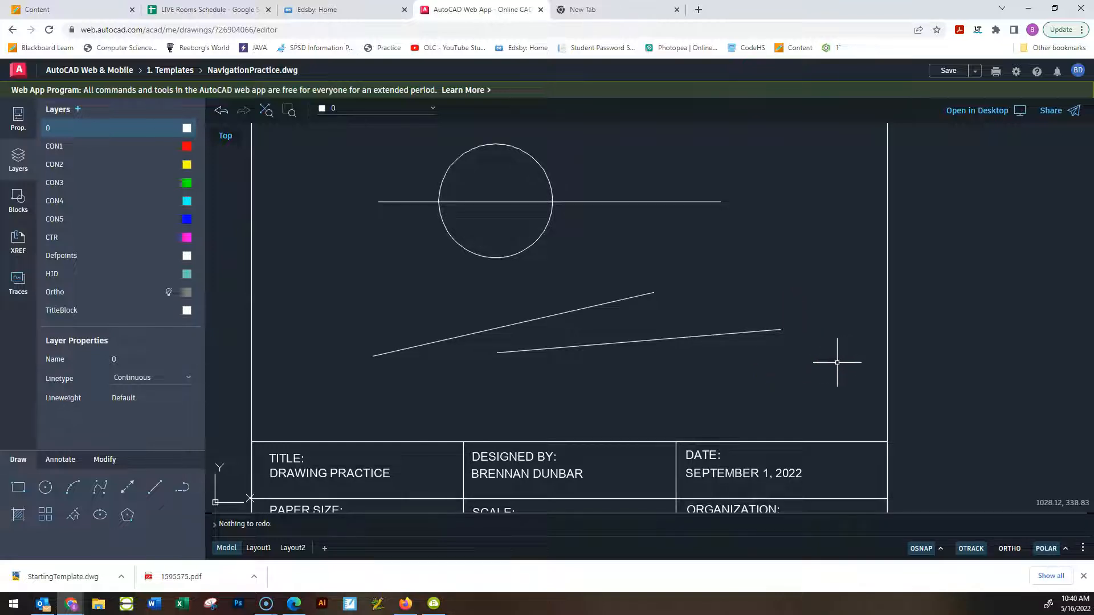
{"action": "left_click", "coordinate": [834, 360]}
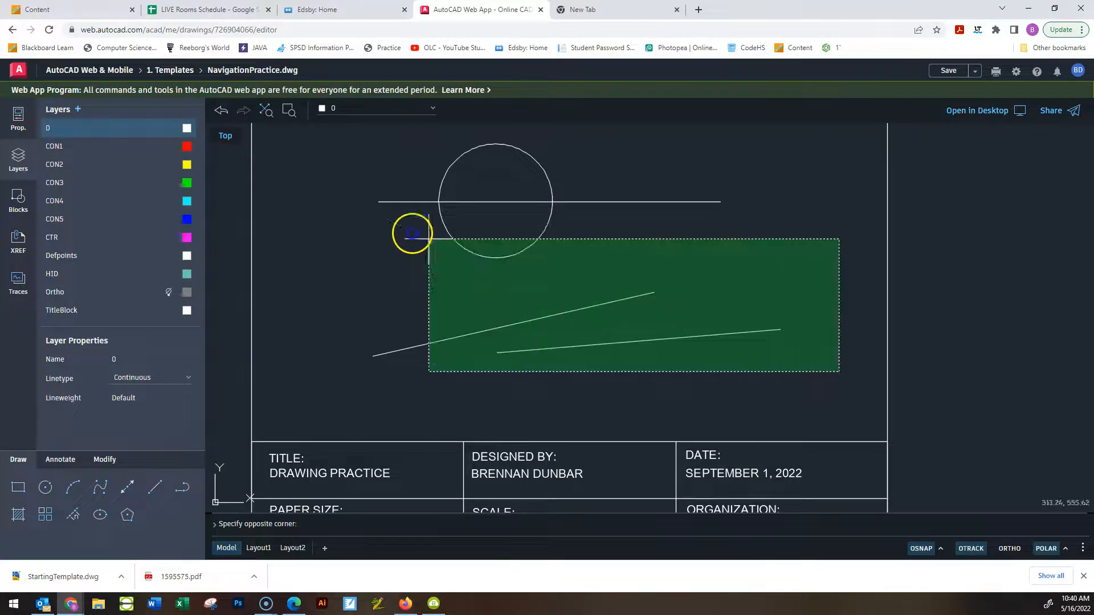
{"action": "left_click", "coordinate": [361, 126]}
{"action": "key", "text": "Escape"}
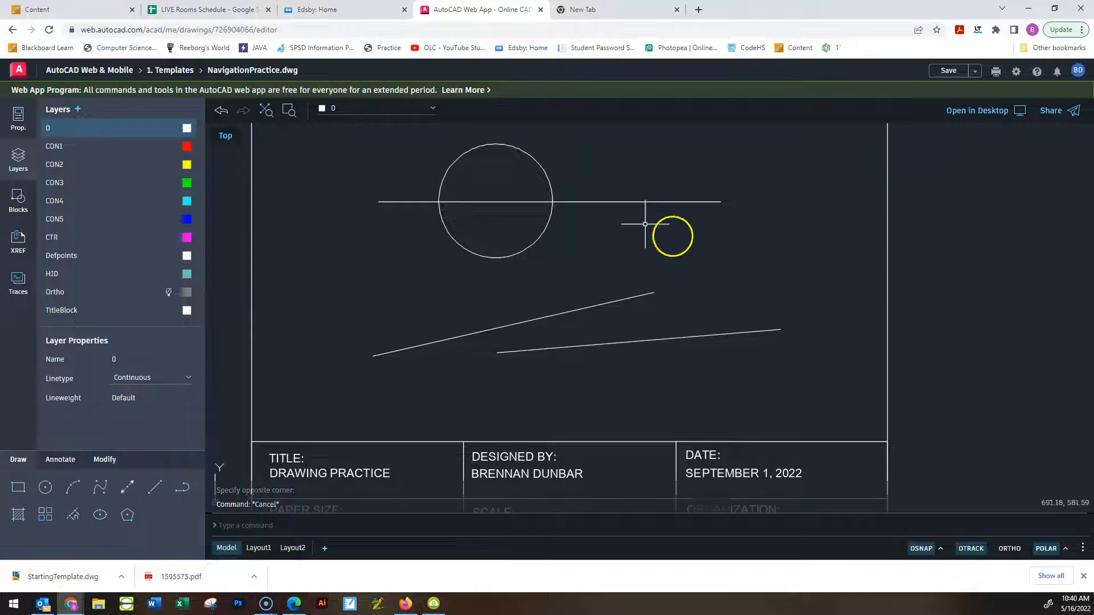
Delete the circle and all three lines with a crossing selection and undo the deletion, twice in a row
{"action": "left_click", "coordinate": [833, 389]}
{"action": "left_click", "coordinate": [365, 124]}
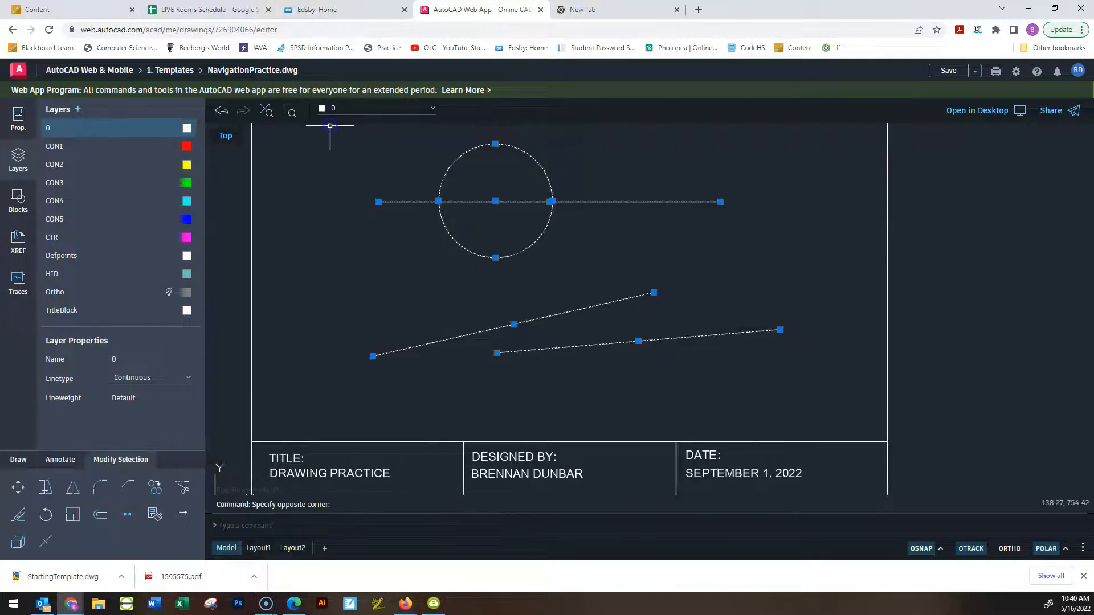
{"action": "key", "text": "Delete"}
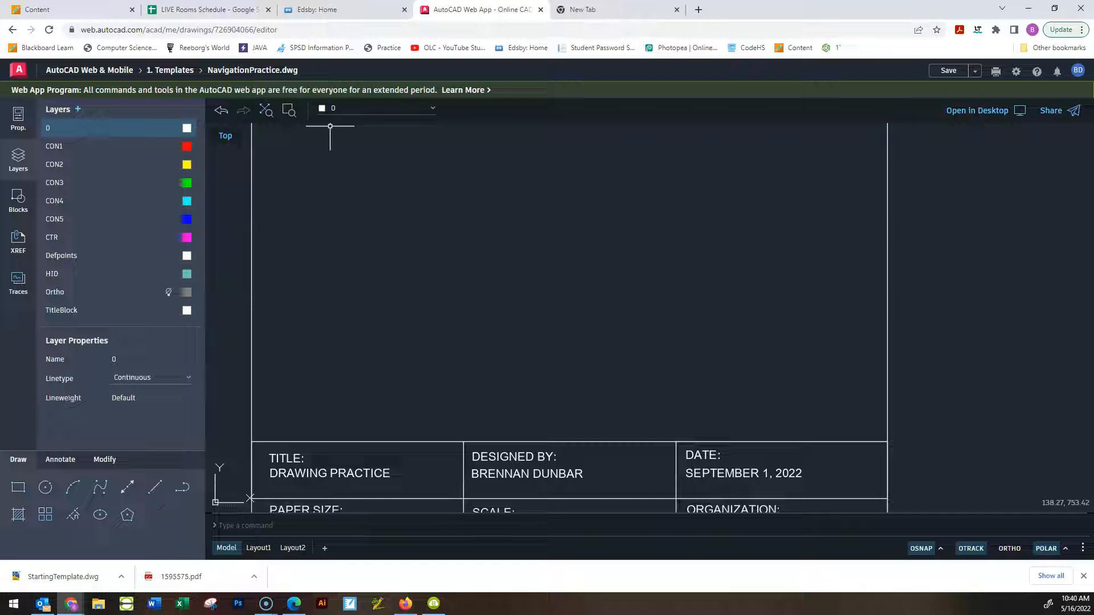
{"action": "key", "text": "ctrl+z"}
{"action": "left_click", "coordinate": [813, 401]}
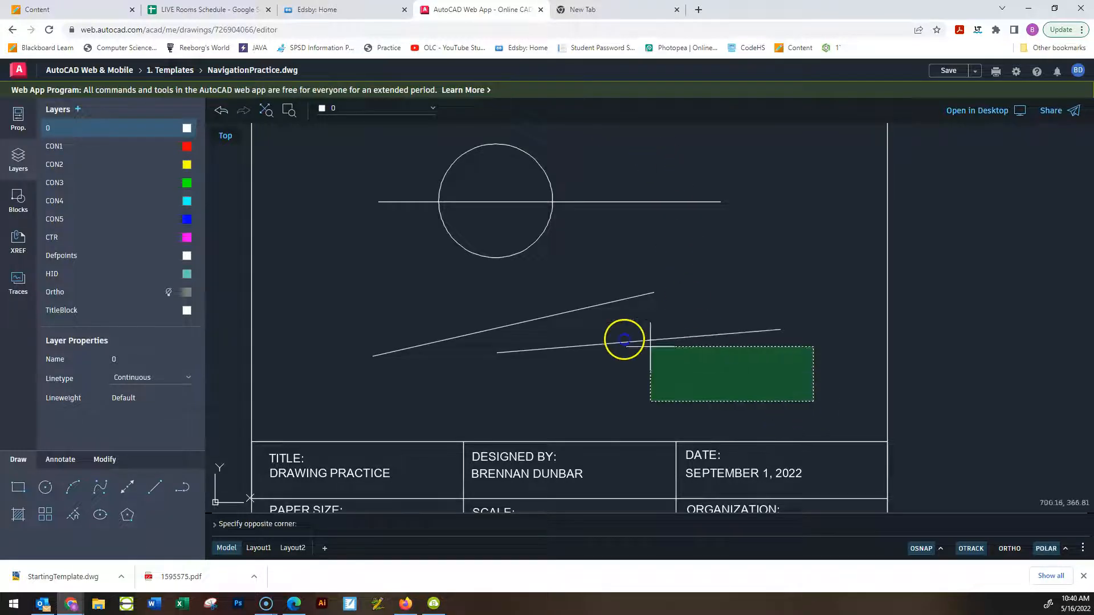
{"action": "left_click", "coordinate": [354, 123]}
{"action": "key", "text": "Delete"}
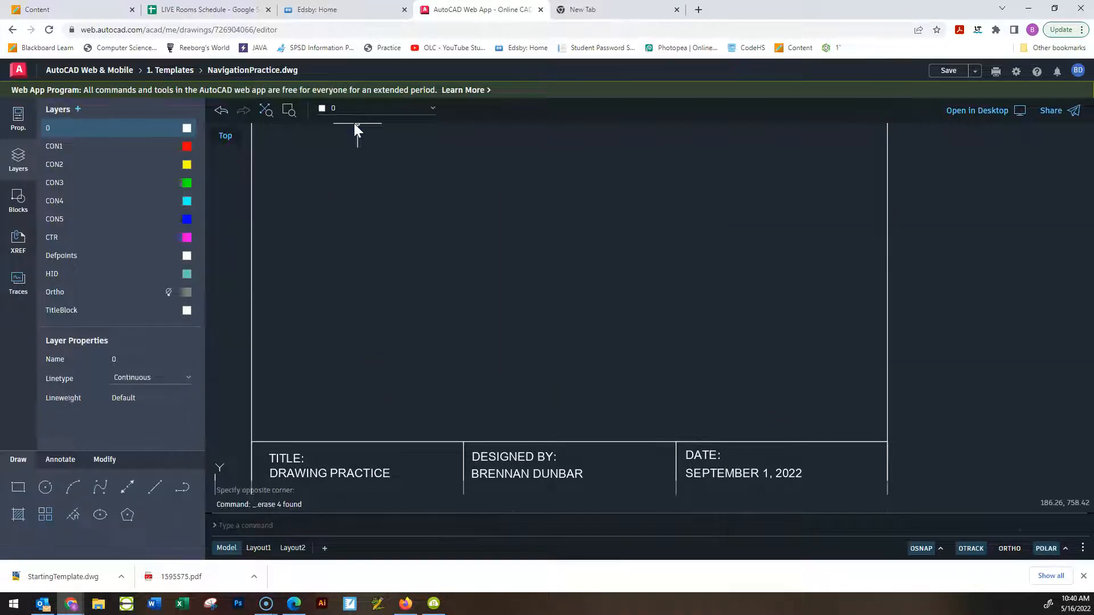
{"action": "key", "text": "ctrl+z"}
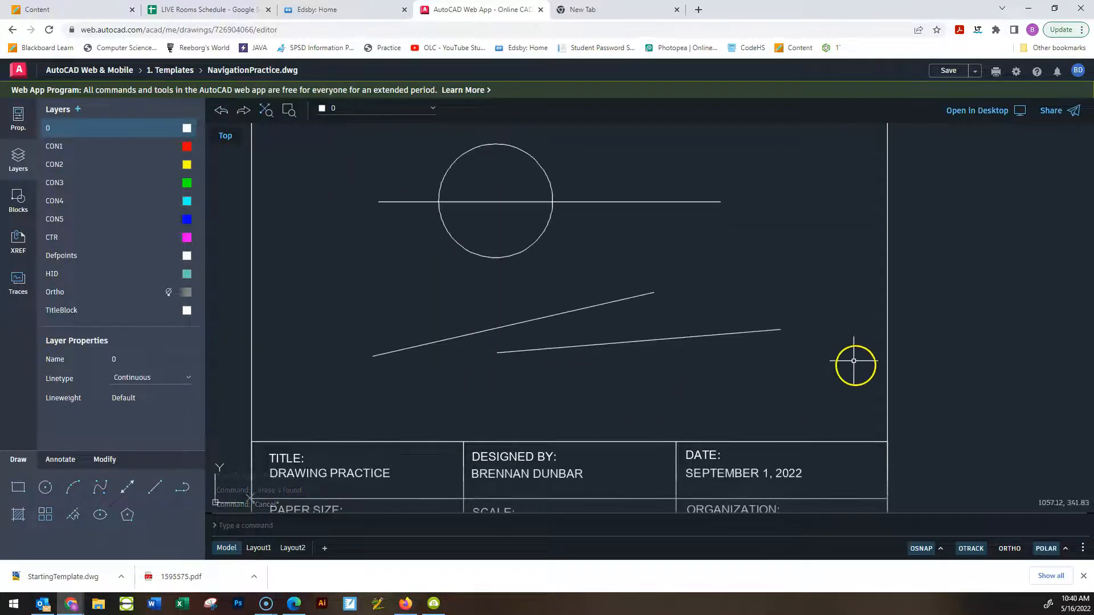
Delete the circle and all three lines with a crossing selection
{"action": "left_click", "coordinate": [811, 415]}
{"action": "left_click", "coordinate": [319, 124]}
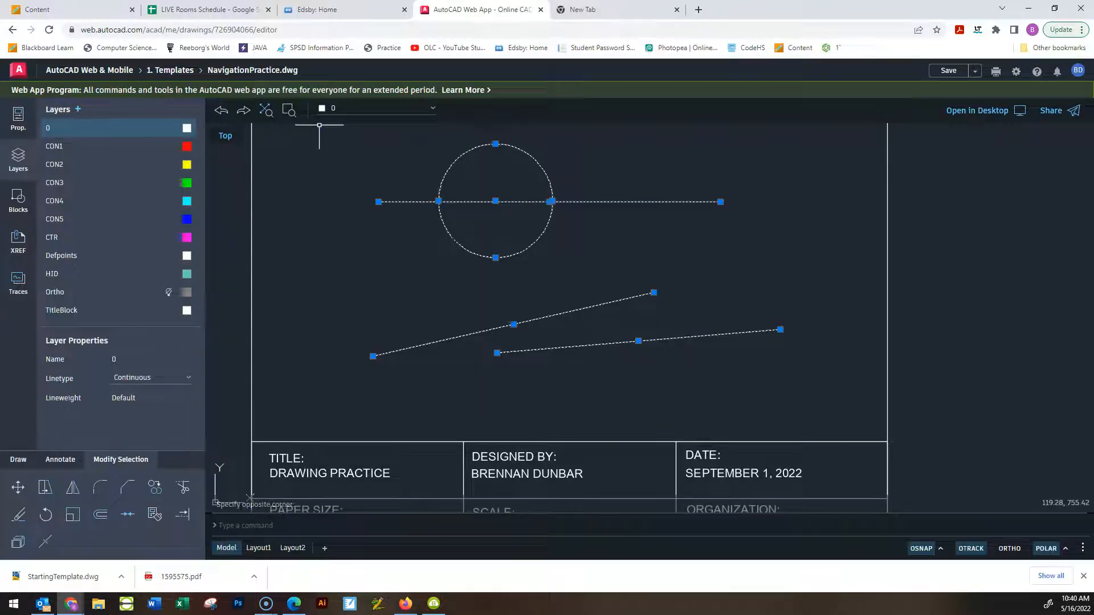
{"action": "key", "text": "Delete"}
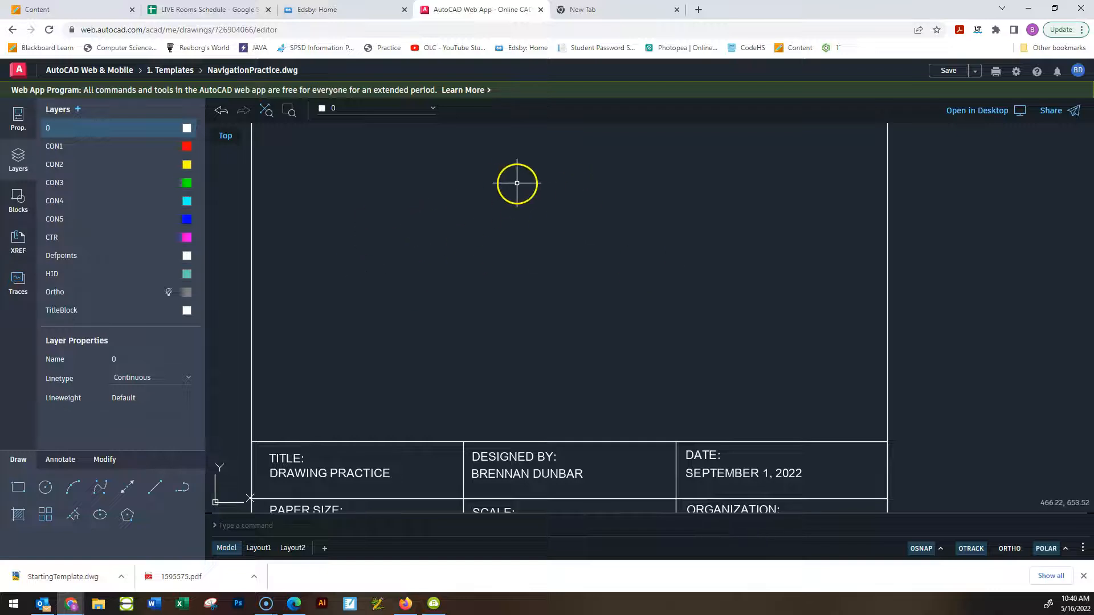
{"action": "scroll", "coordinate": [515, 193], "scroll_direction": "down", "scroll_amount": 3}
{"action": "scroll", "coordinate": [517, 193], "scroll_direction": "up", "scroll_amount": 5}
{"action": "scroll", "coordinate": [516, 192], "scroll_direction": "down", "scroll_amount": 4}
{"action": "mouse_move", "coordinate": [522, 220]}
{"action": "middle_mouse_down"}
{"action": "mouse_move", "coordinate": [532, 251]}
{"action": "mouse_move", "coordinate": [534, 227]}
{"action": "middle_mouse_up"}
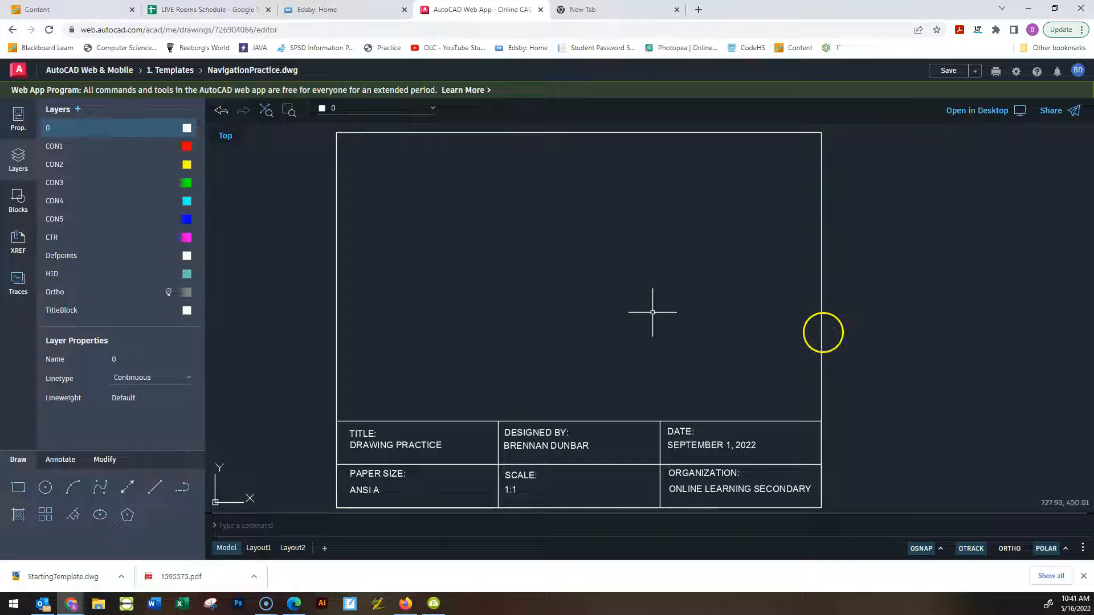
Hide and redisplay the layer list twice, switching to the object properties before bringing the layers back the second time
{"action": "mouse_move", "coordinate": [148, 117]}
{"action": "left_mouse_down"}
{"action": "mouse_move", "coordinate": [344, 187]}
{"action": "mouse_move", "coordinate": [144, 110]}
{"action": "left_mouse_up"}
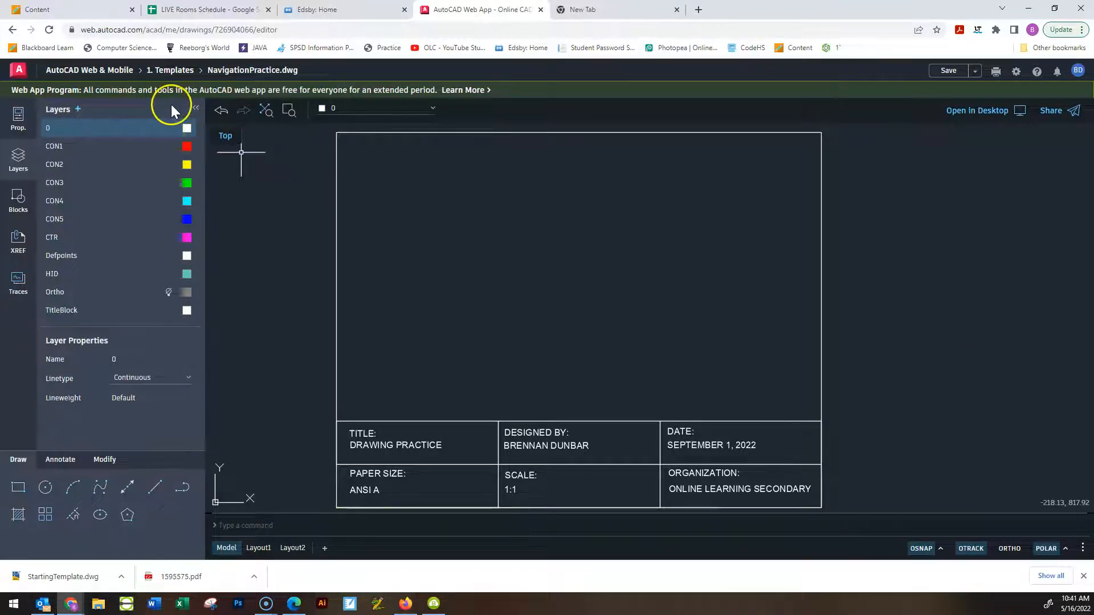
{"action": "left_click", "coordinate": [196, 108]}
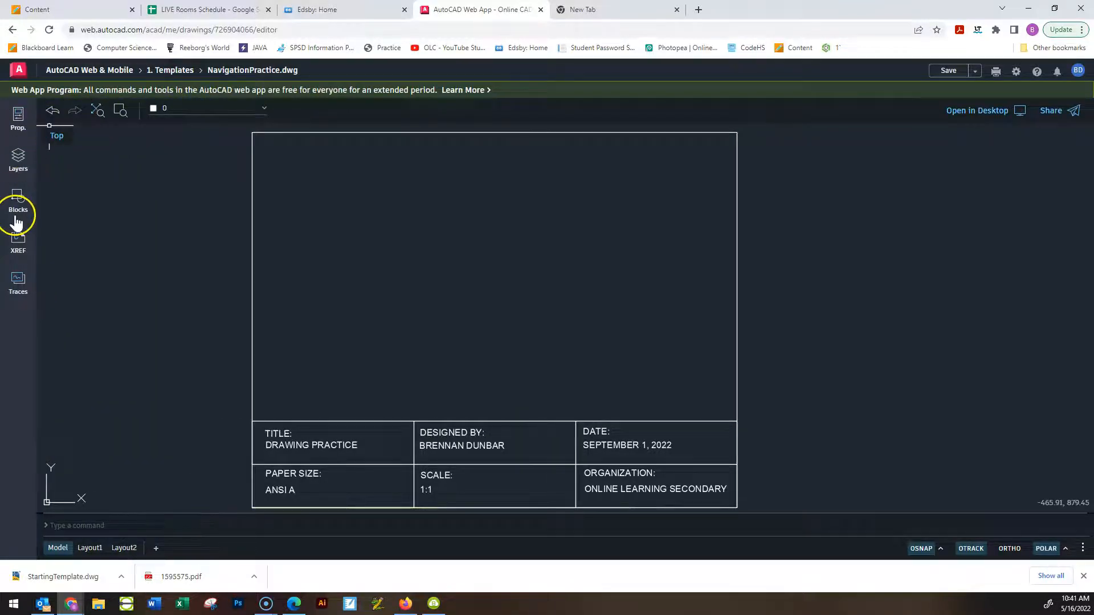
{"action": "left_click", "coordinate": [27, 148]}
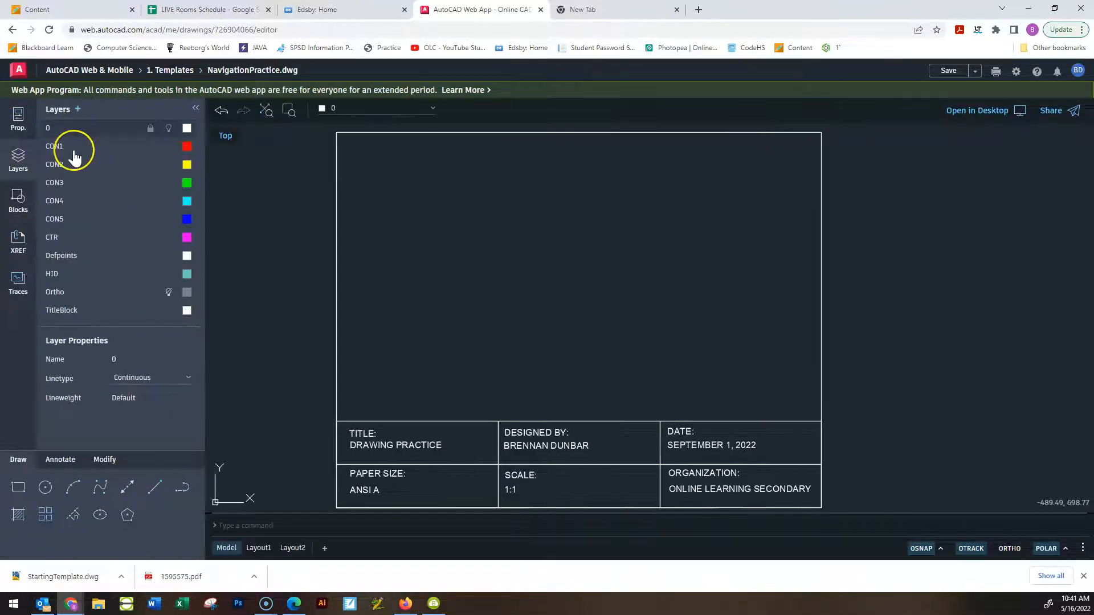
{"action": "left_click", "coordinate": [200, 110]}
{"action": "left_click", "coordinate": [18, 118]}
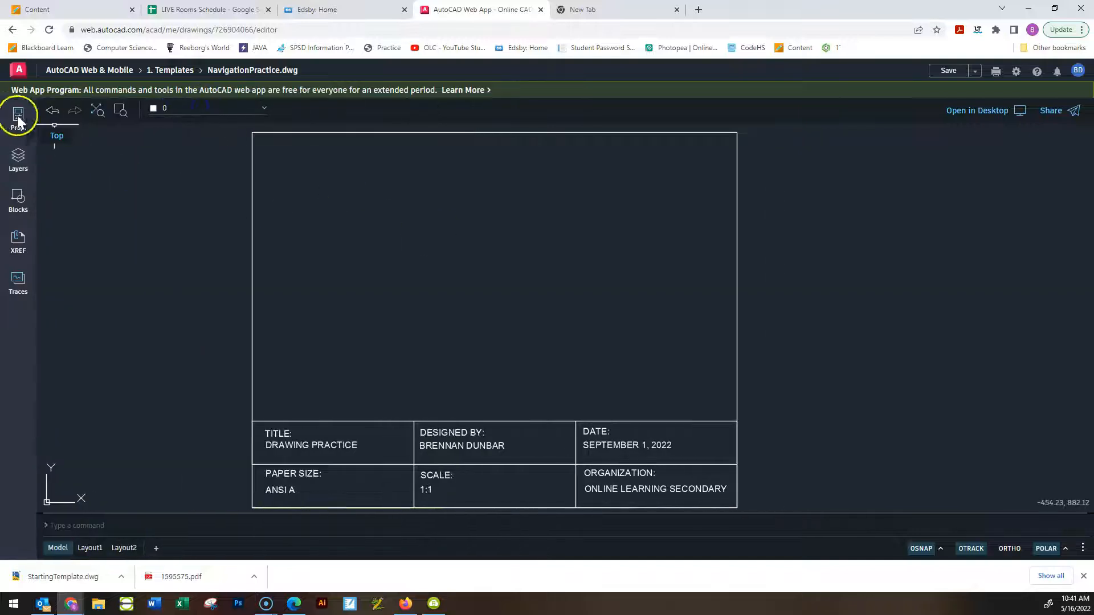
{"action": "left_click", "coordinate": [19, 158]}
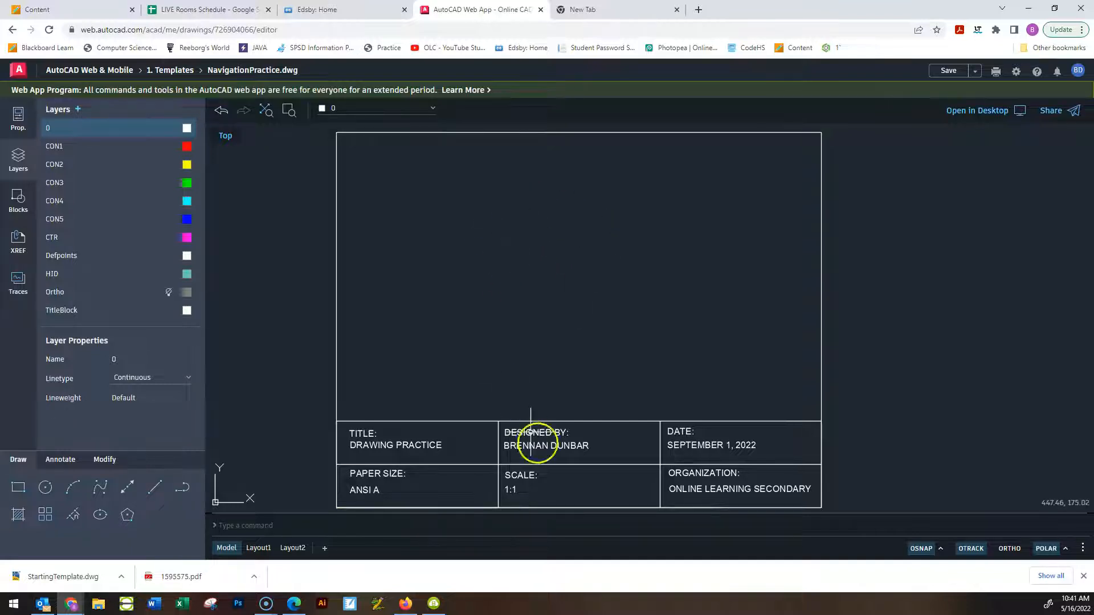
Draw a circle with a radius of about 146 on layer 0 near the upper edge of the drawing frame
{"action": "scroll", "coordinate": [573, 446], "scroll_direction": "up", "scroll_amount": 3}
{"action": "scroll", "coordinate": [571, 436], "scroll_direction": "down", "scroll_amount": 9}
{"action": "scroll", "coordinate": [580, 419], "scroll_direction": "up", "scroll_amount": 4}
{"action": "middle_click_drag", "start_coordinate": [581, 419], "coordinate": [581, 421]}
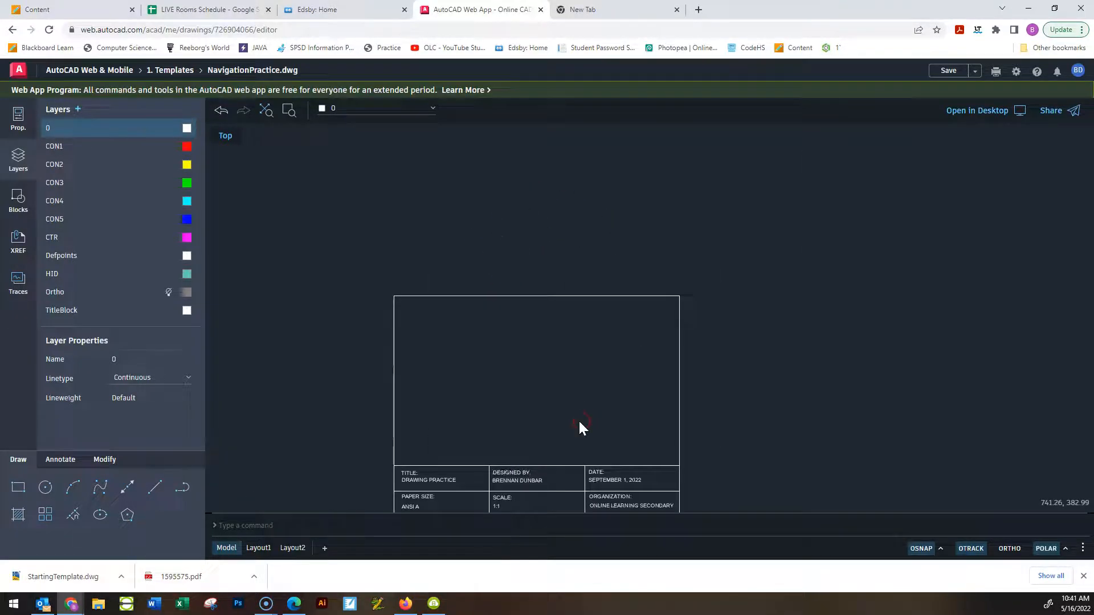
{"action": "scroll", "coordinate": [580, 420], "scroll_direction": "up", "scroll_amount": 3}
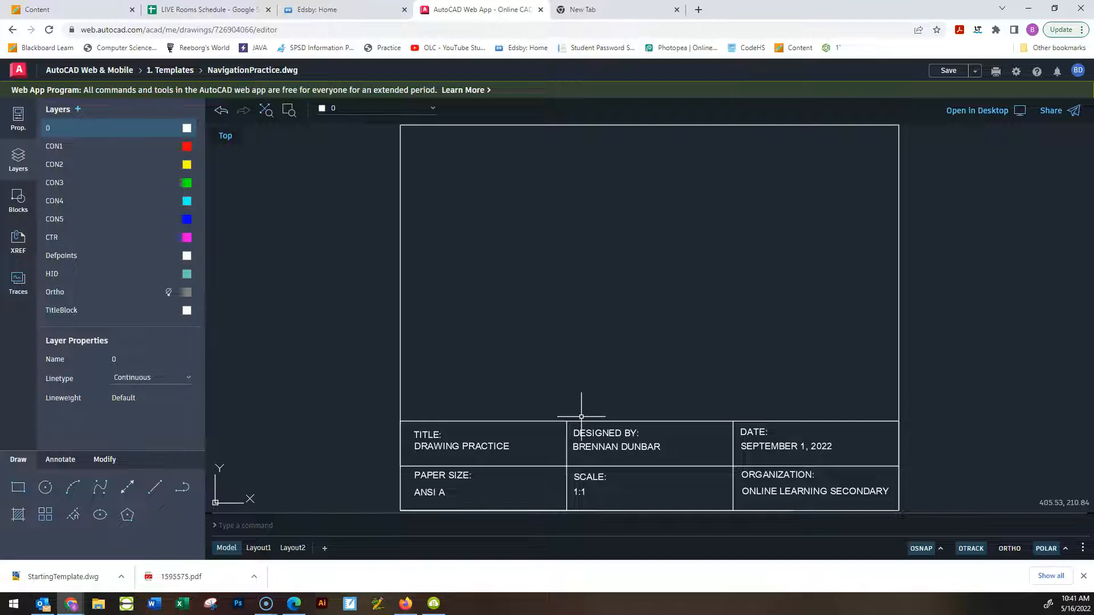
{"action": "left_click", "coordinate": [25, 122]}
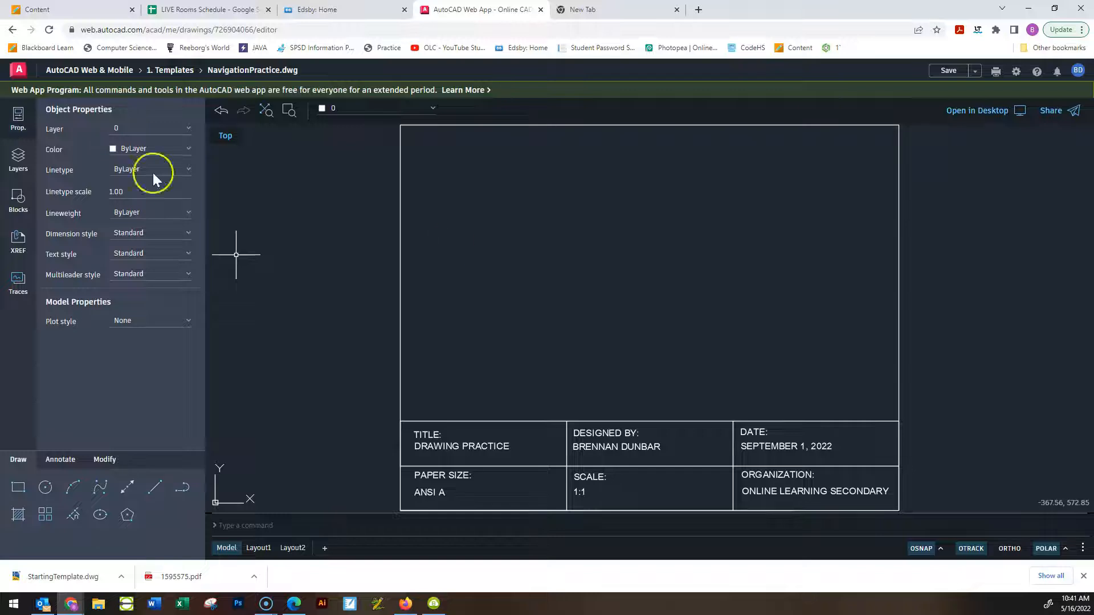
{"action": "type", "text": "c"}
{"action": "key", "text": "Return"}
{"action": "left_click", "coordinate": [589, 194]}
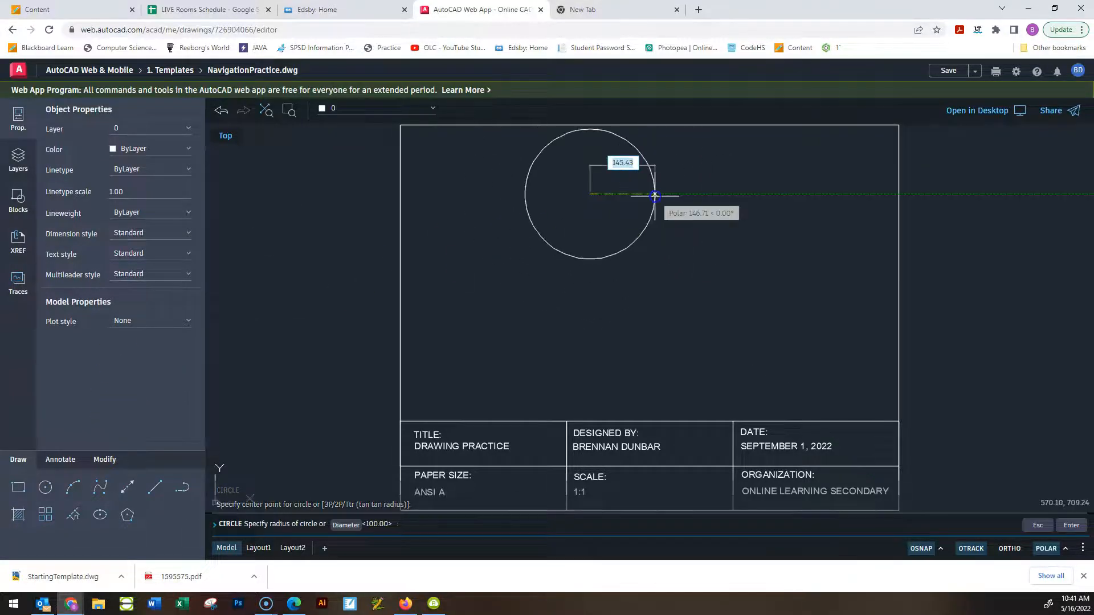
{"action": "left_click", "coordinate": [648, 212]}
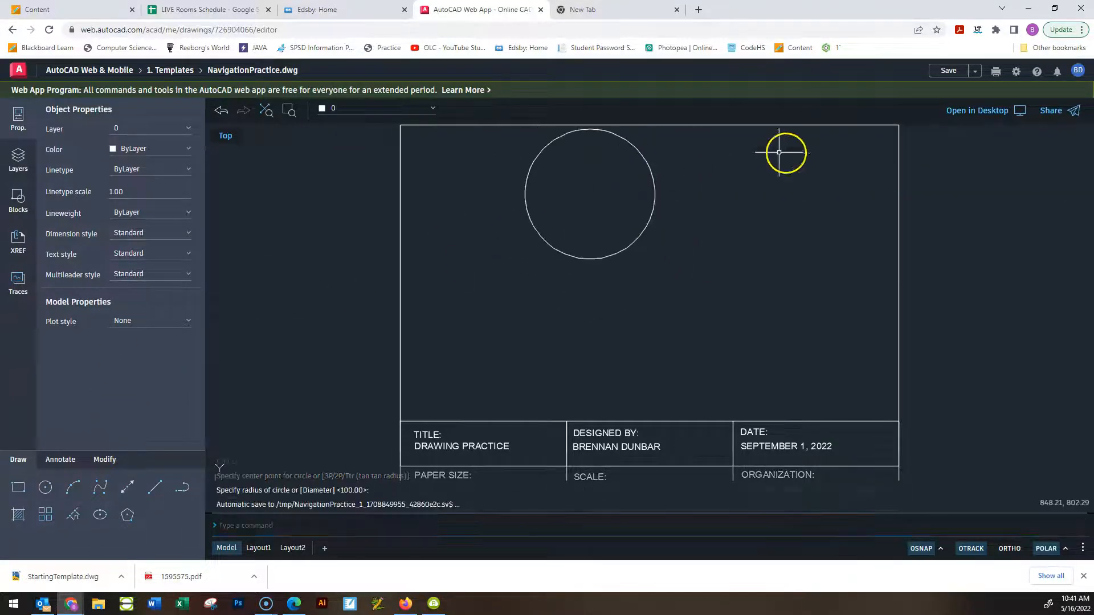
Make CON1 the current layer and draw a smaller circle below and to the right of the first one
{"action": "left_click", "coordinate": [18, 159]}
{"action": "left_click", "coordinate": [177, 149]}
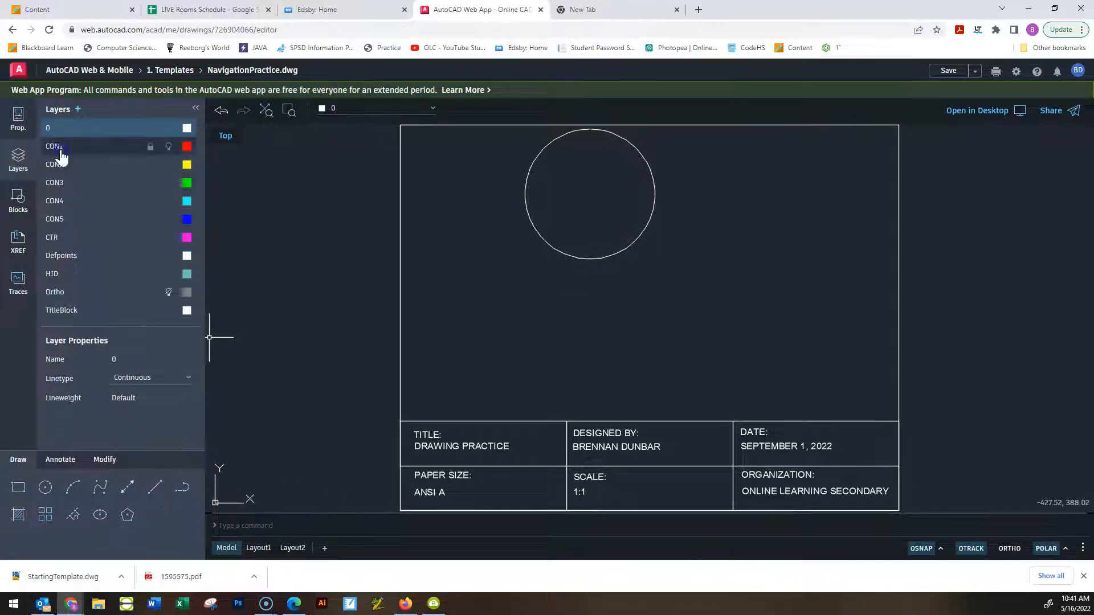
{"action": "left_click", "coordinate": [42, 490]}
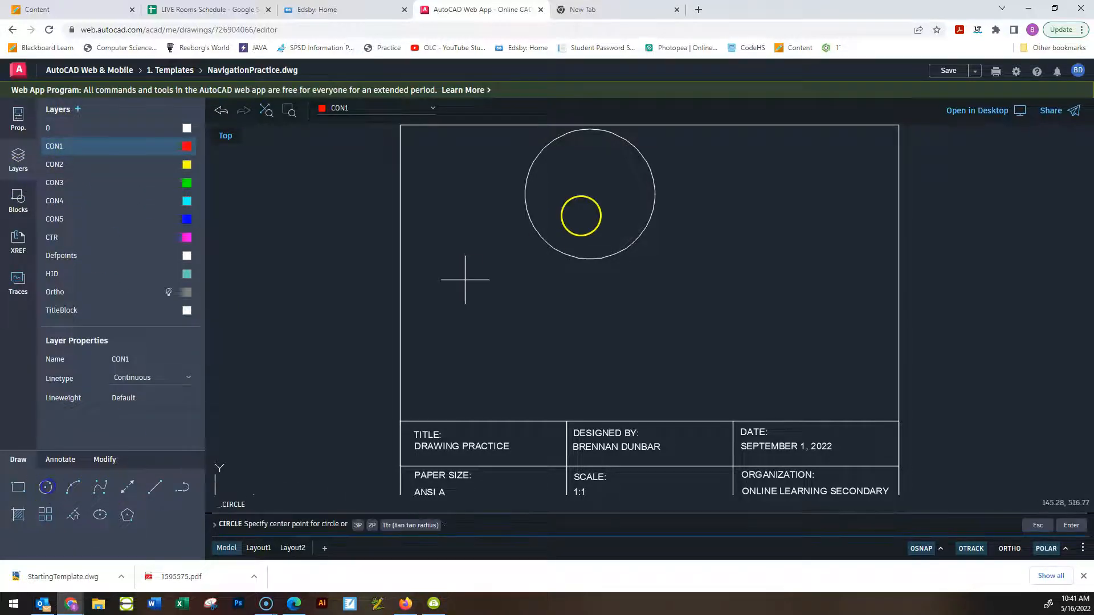
{"action": "left_click", "coordinate": [755, 292]}
{"action": "left_click", "coordinate": [745, 245]}
{"action": "key", "text": "Escape"}
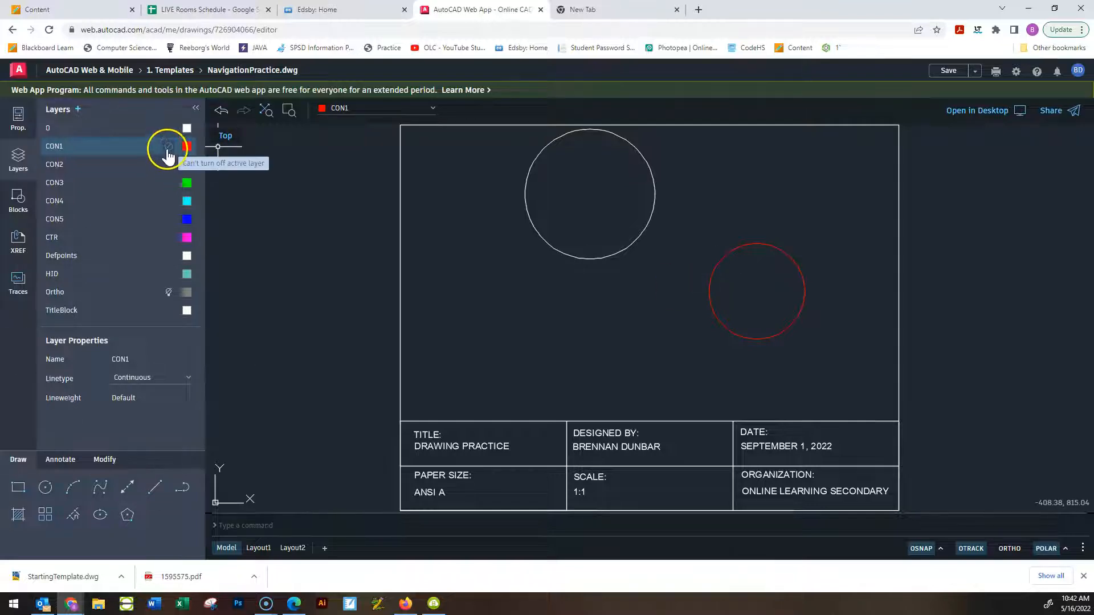
Lock layer 0, try to select the white circle on it, and unlock the layer again
{"action": "left_click", "coordinate": [151, 129]}
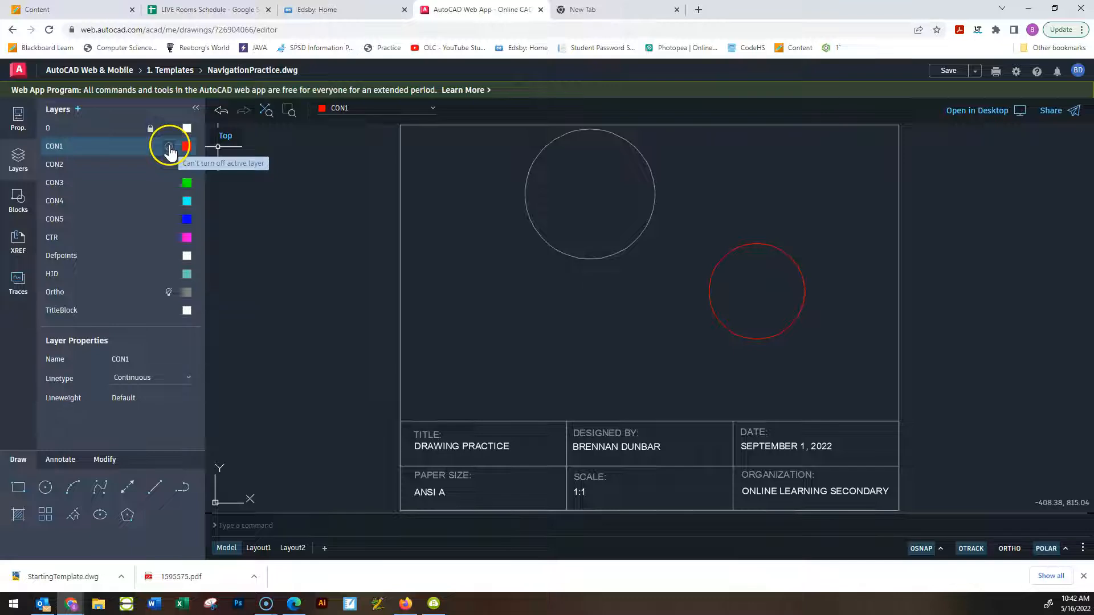
{"action": "left_click", "coordinate": [519, 211]}
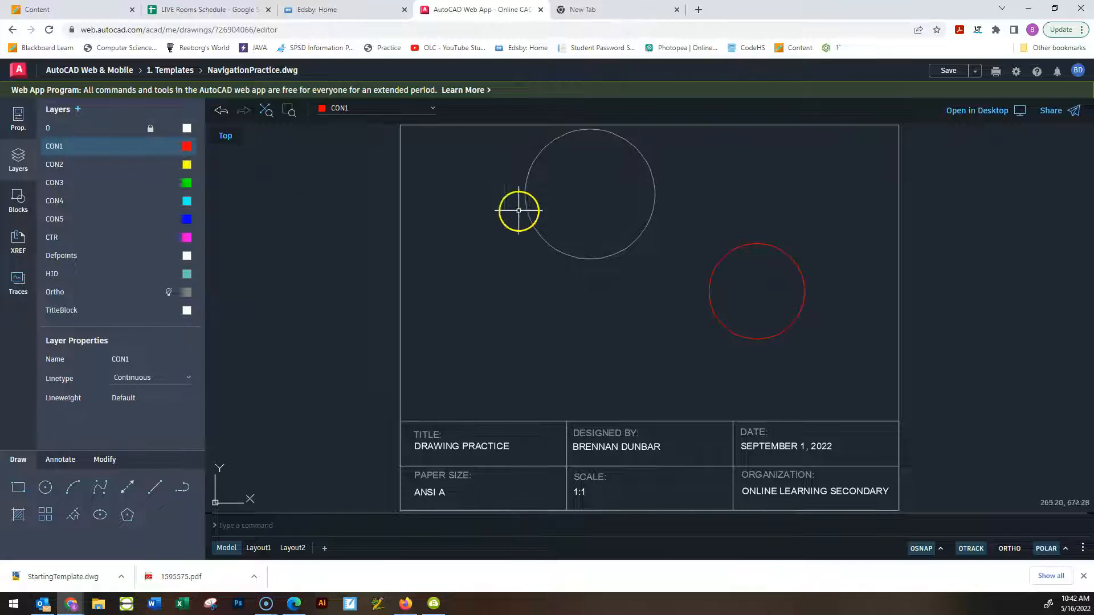
{"action": "key", "text": "Escape"}
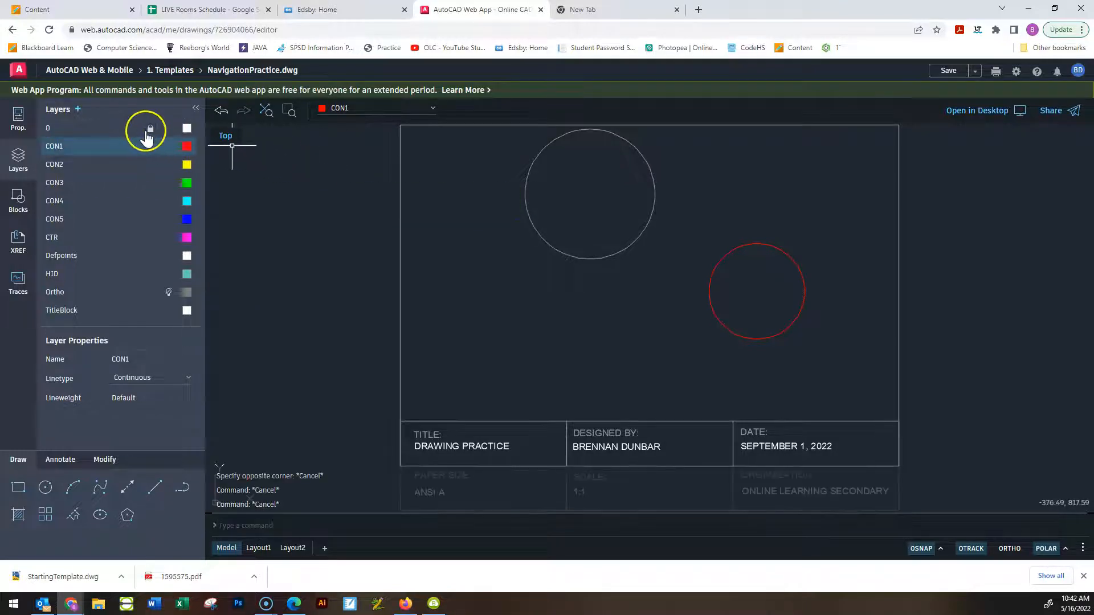
{"action": "left_click", "coordinate": [150, 129]}
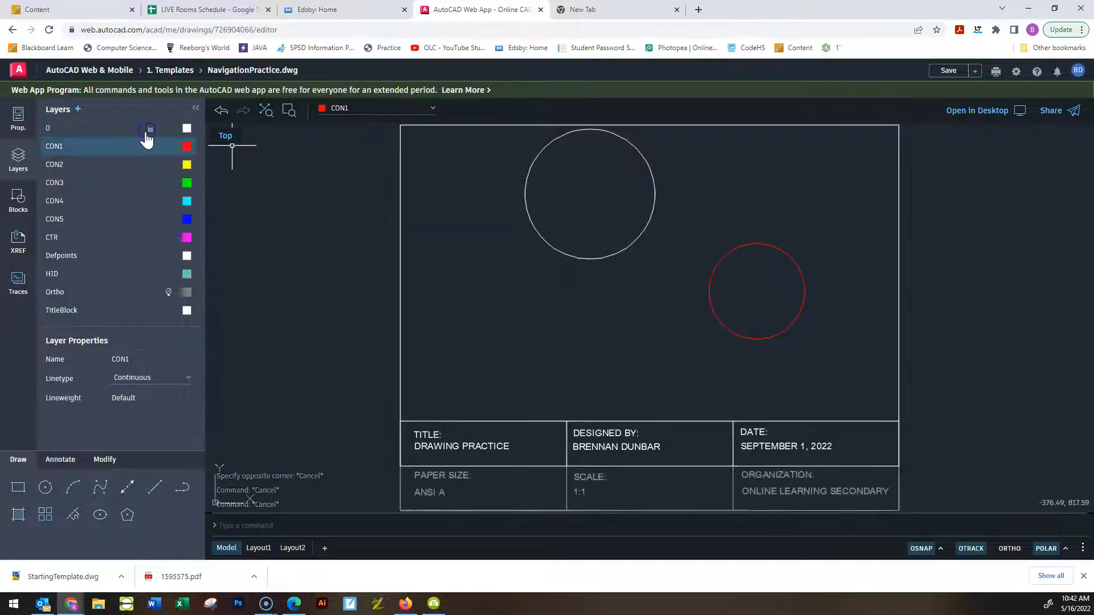
Make layer 0 current, and turn layer CON1 off and back on
{"action": "left_click", "coordinate": [97, 129]}
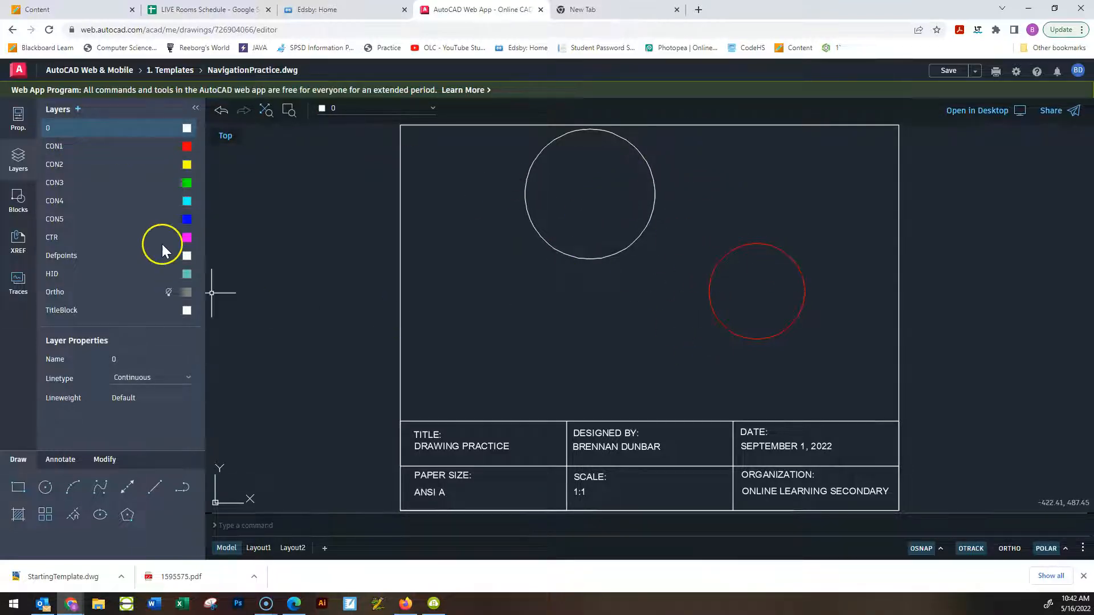
{"action": "left_click", "coordinate": [168, 147]}
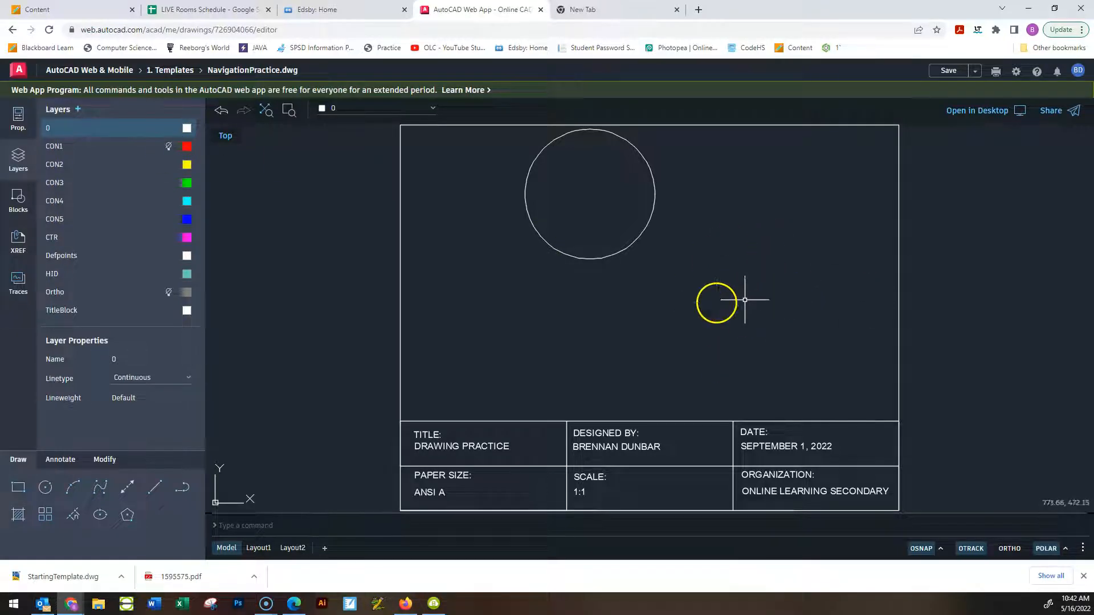
{"action": "left_click", "coordinate": [169, 147]}
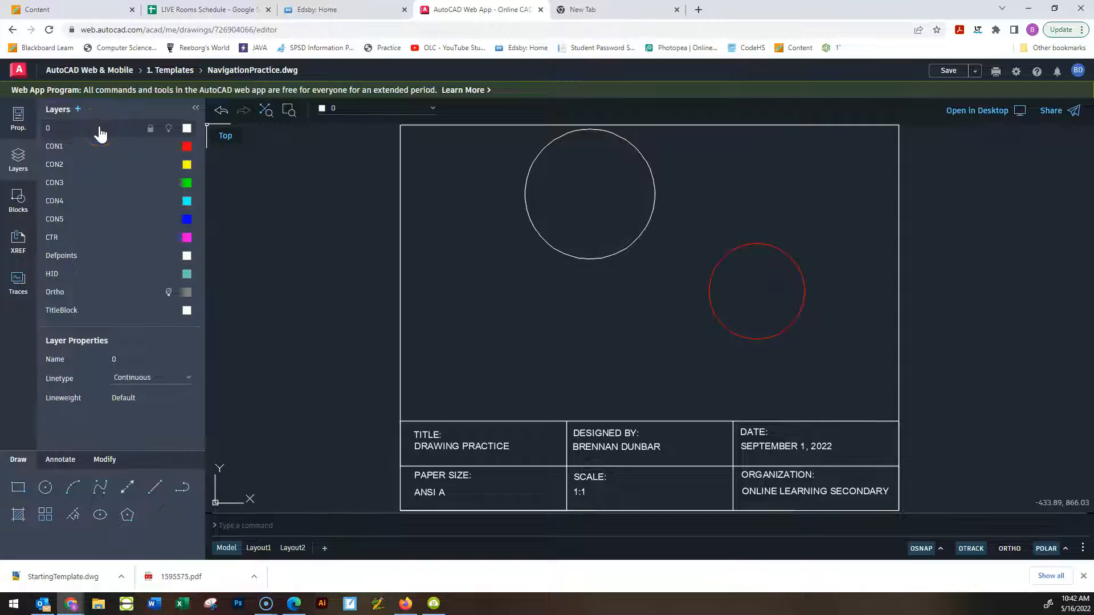
{"action": "left_click", "coordinate": [94, 129]}
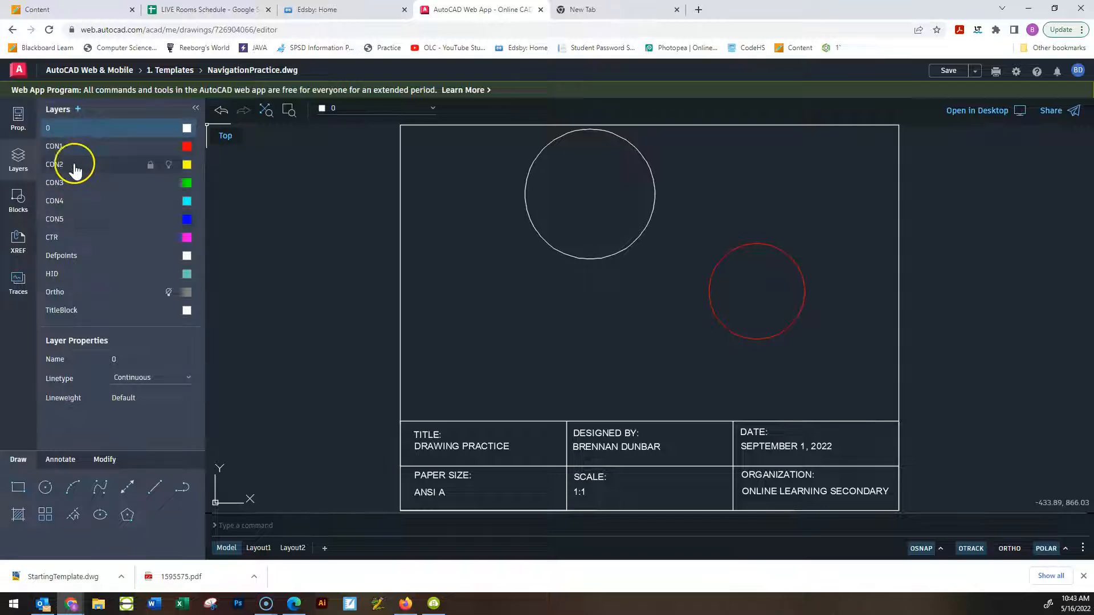
Make CON2 the current layer and draw a construction line at 60° running between the white and red circles
{"action": "left_click", "coordinate": [187, 165]}
{"action": "left_click", "coordinate": [185, 160]}
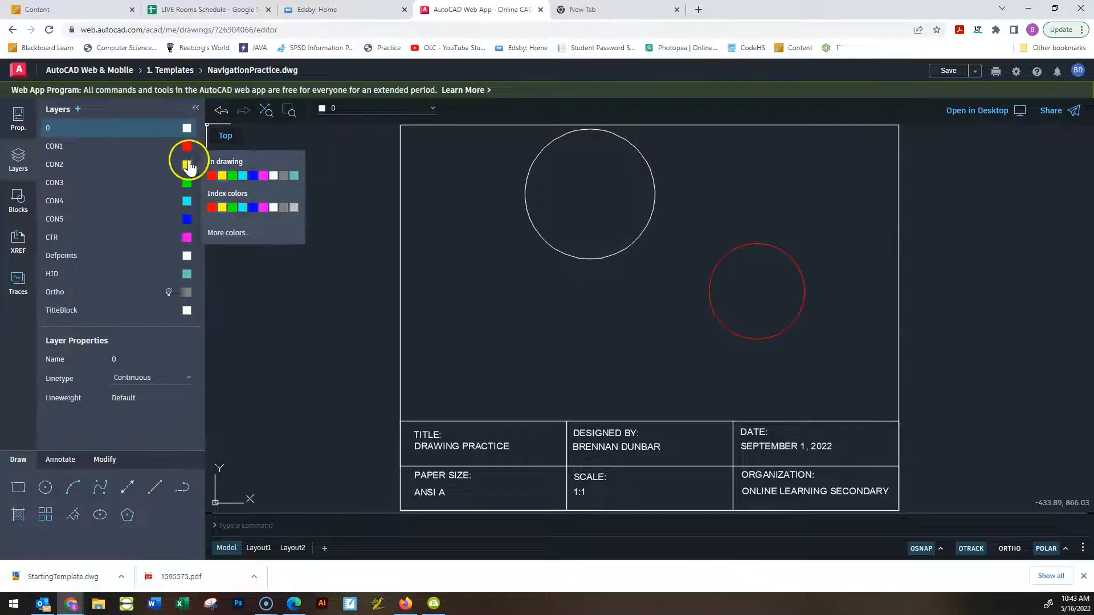
{"action": "left_click", "coordinate": [62, 167]}
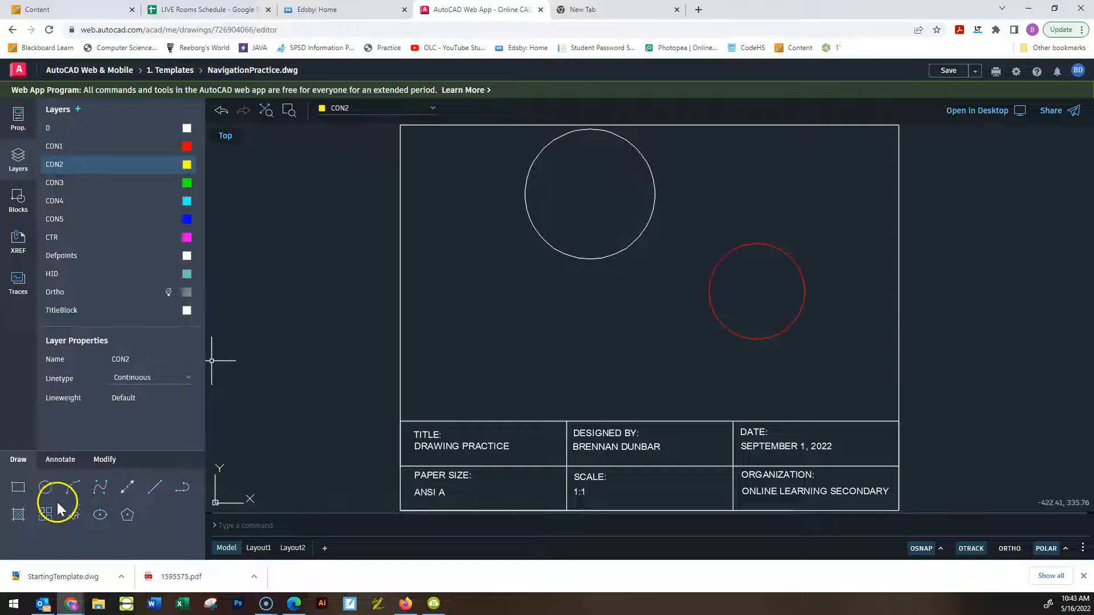
{"action": "left_click", "coordinate": [114, 491]}
{"action": "left_click", "coordinate": [561, 371]}
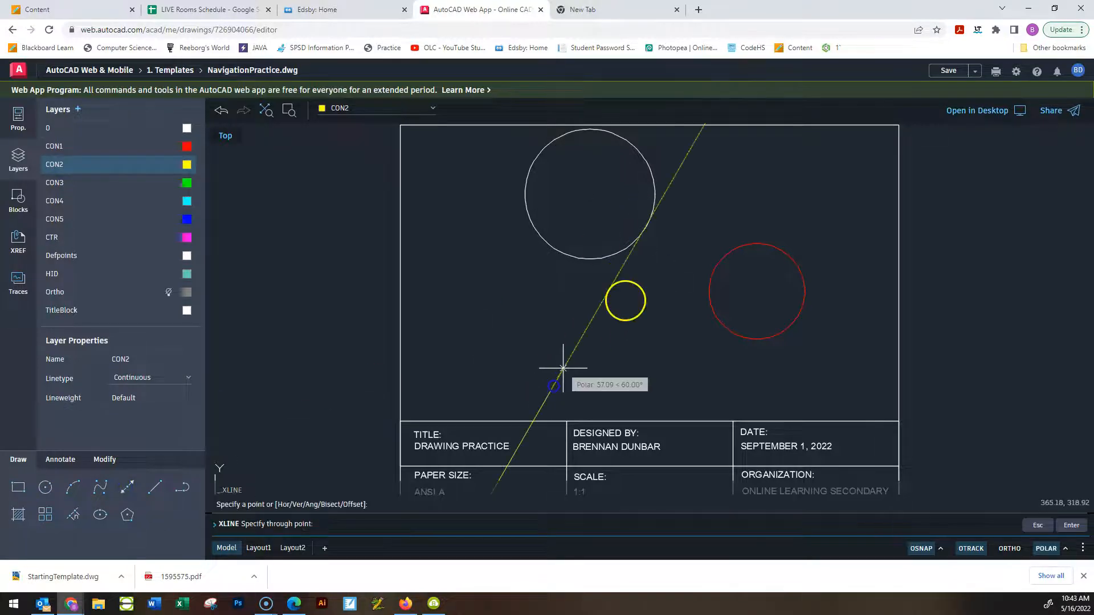
{"action": "left_click", "coordinate": [660, 209]}
{"action": "key", "text": "Escape"}
{"action": "key", "text": "Escape"}
{"action": "key", "text": "Escape"}
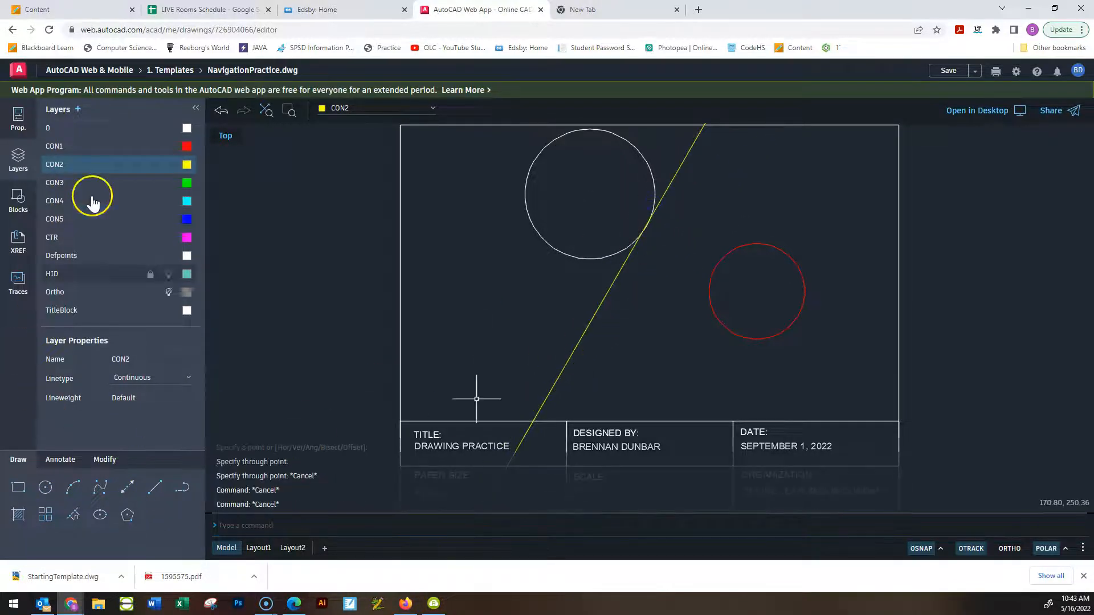
Make CON3 the current layer and draw a short line sloping down to the right until it meets the construction line
{"action": "left_click", "coordinate": [67, 182]}
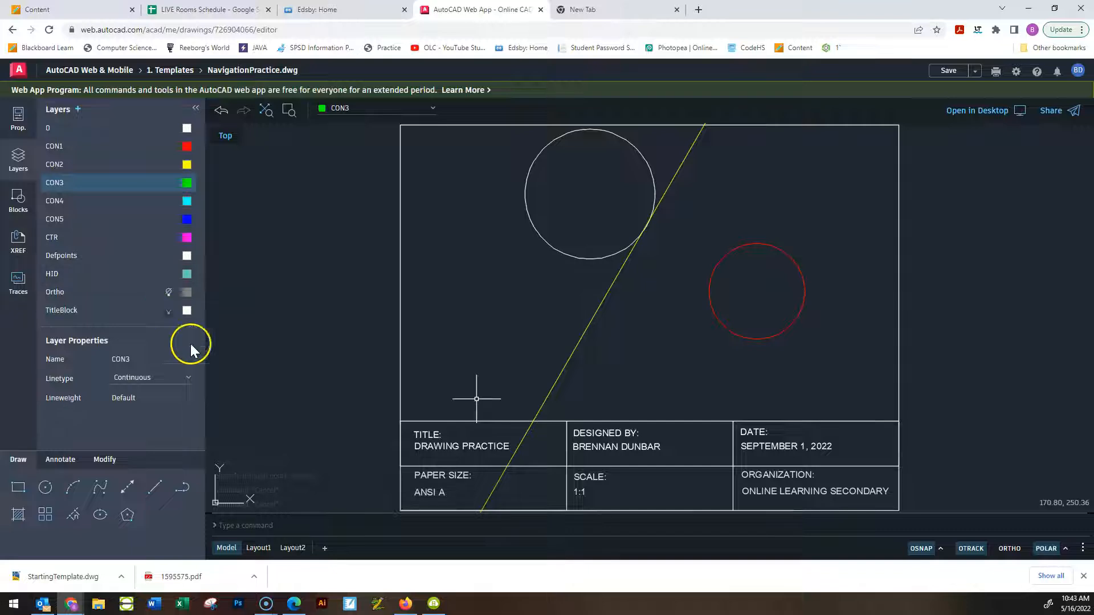
{"action": "left_click", "coordinate": [153, 487]}
{"action": "left_click", "coordinate": [492, 311]}
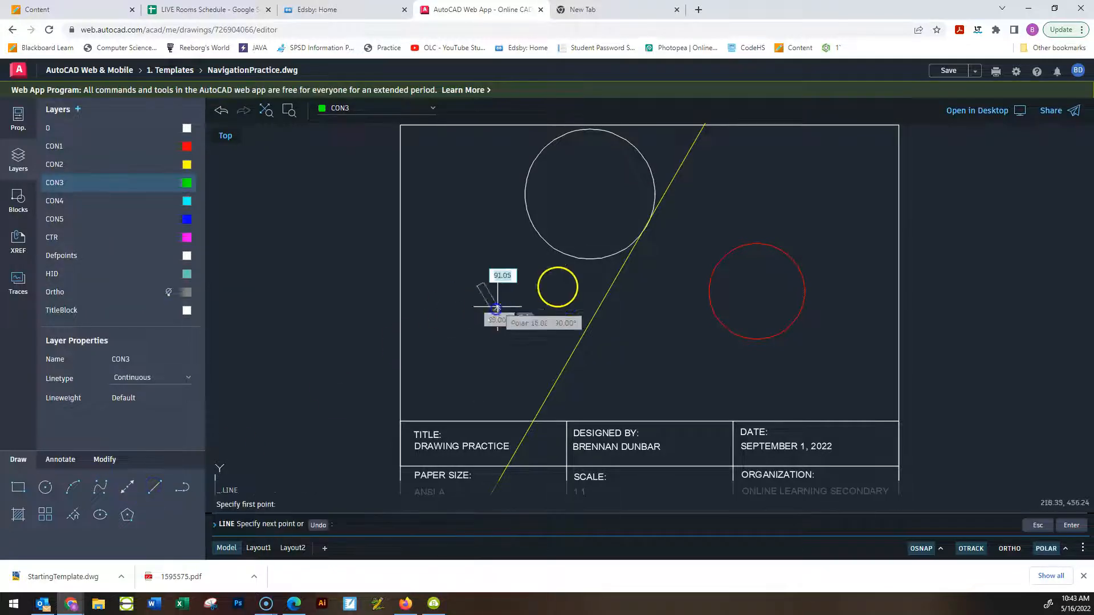
{"action": "left_click", "coordinate": [629, 259]}
{"action": "key", "text": "Escape"}
{"action": "key", "text": "Escape"}
{"action": "key", "text": "Escape"}
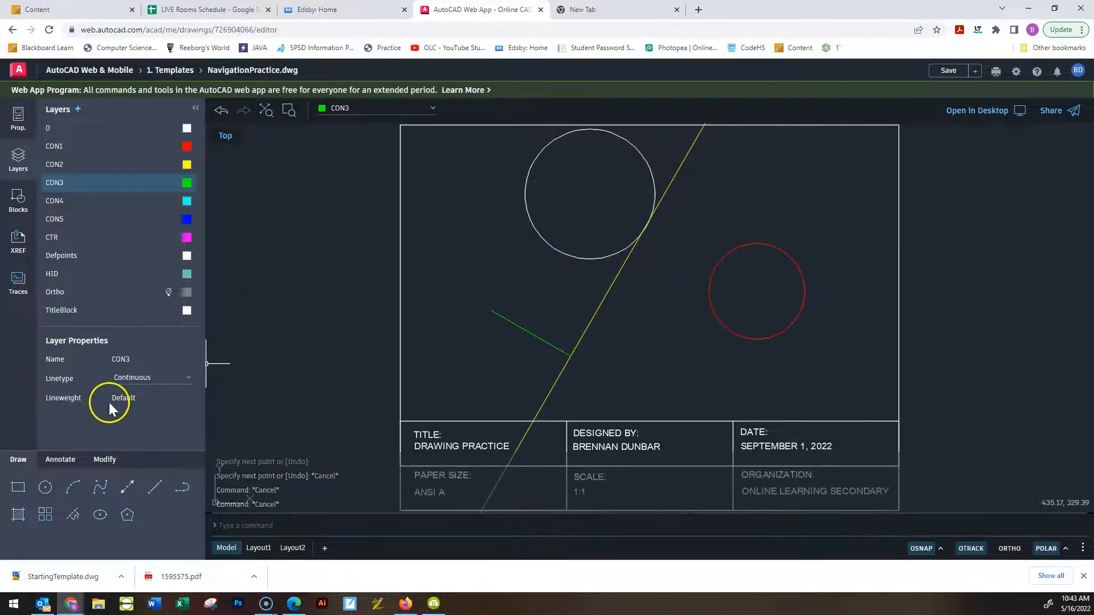
Make CON4 the current layer and draw a steep line from below the circles across the construction line into the white circle
{"action": "left_click", "coordinate": [70, 202]}
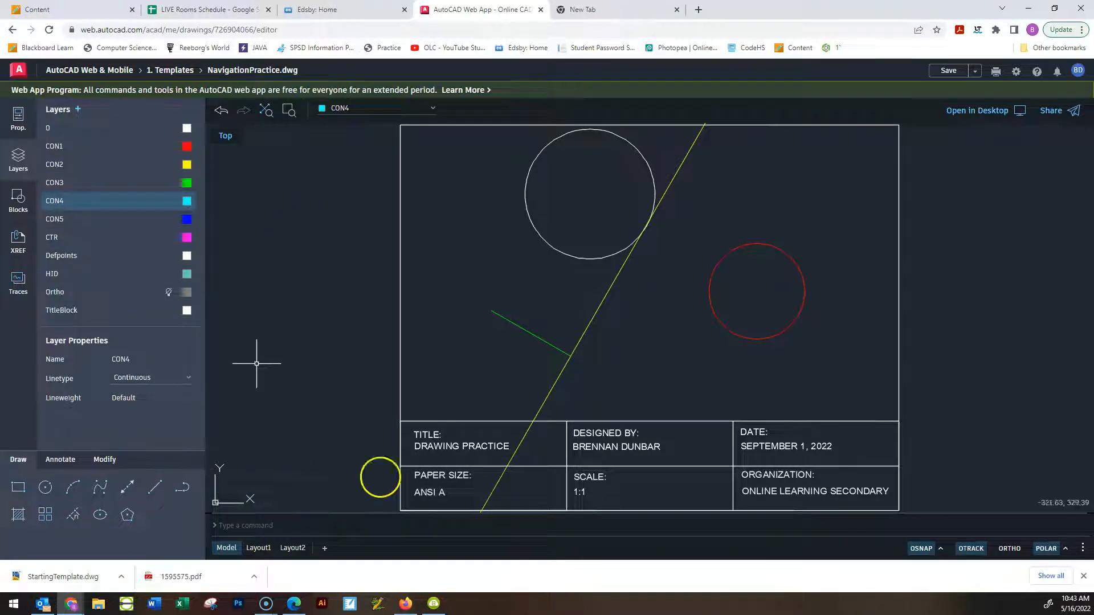
{"action": "left_click", "coordinate": [155, 488]}
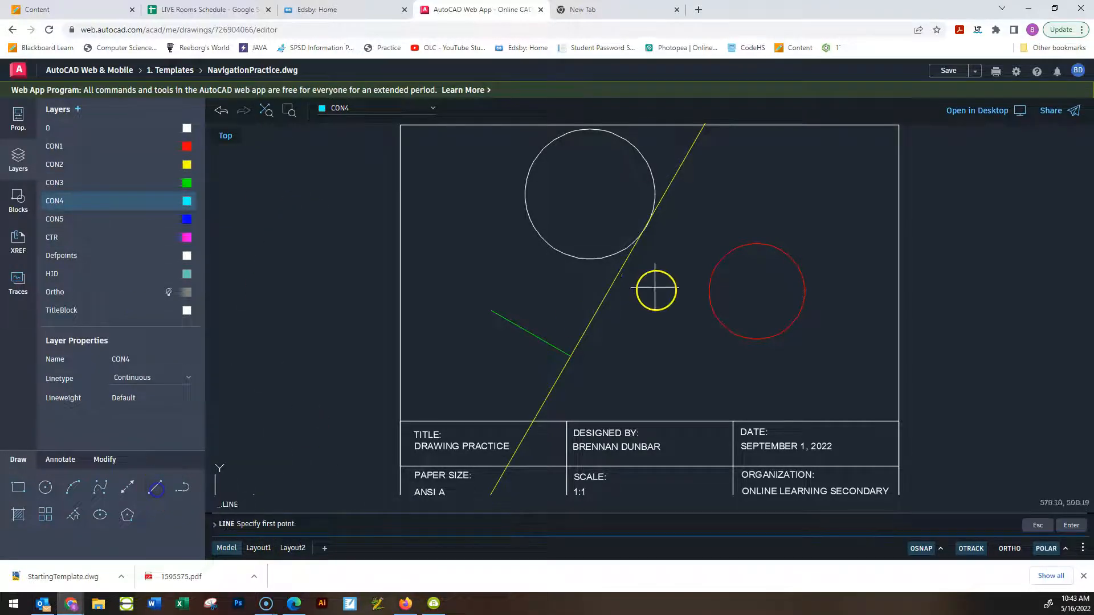
{"action": "left_click", "coordinate": [663, 351]}
{"action": "left_click", "coordinate": [629, 220]}
{"action": "key", "text": "Escape"}
{"action": "key", "text": "Escape"}
{"action": "key", "text": "Escape"}
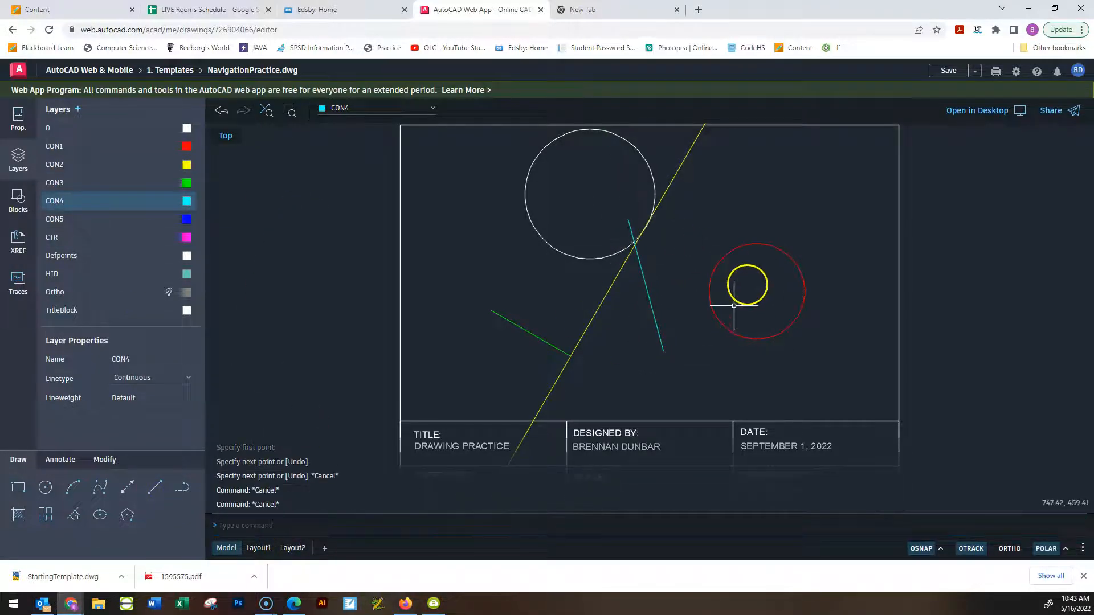
{"action": "left_click", "coordinate": [654, 246]}
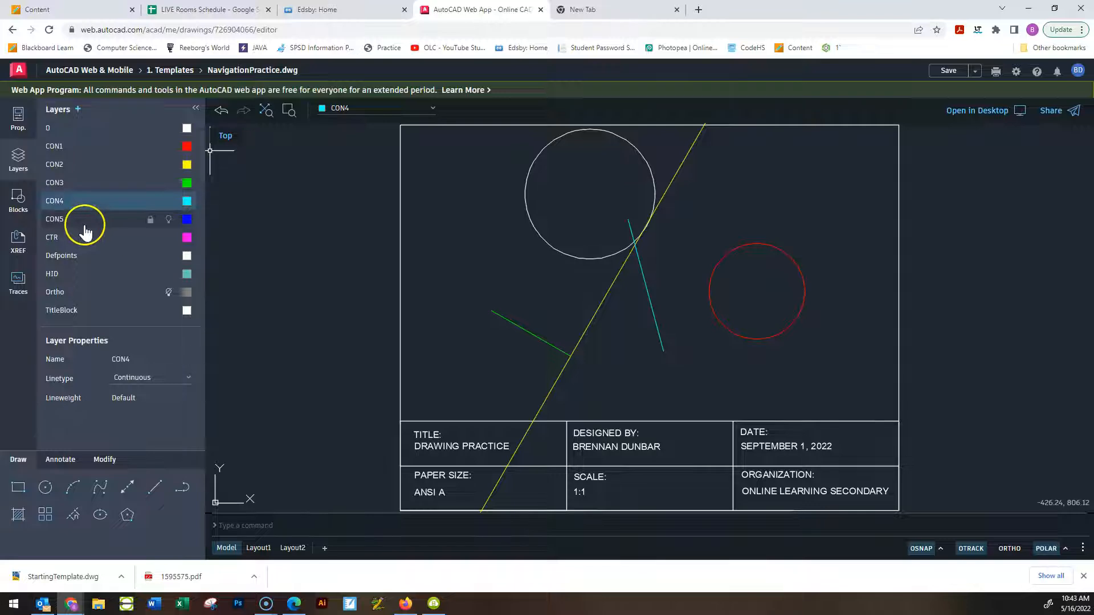
Make CTR the current layer and draw a short vertical line upward from the centre of the white circle
{"action": "left_click", "coordinate": [68, 239]}
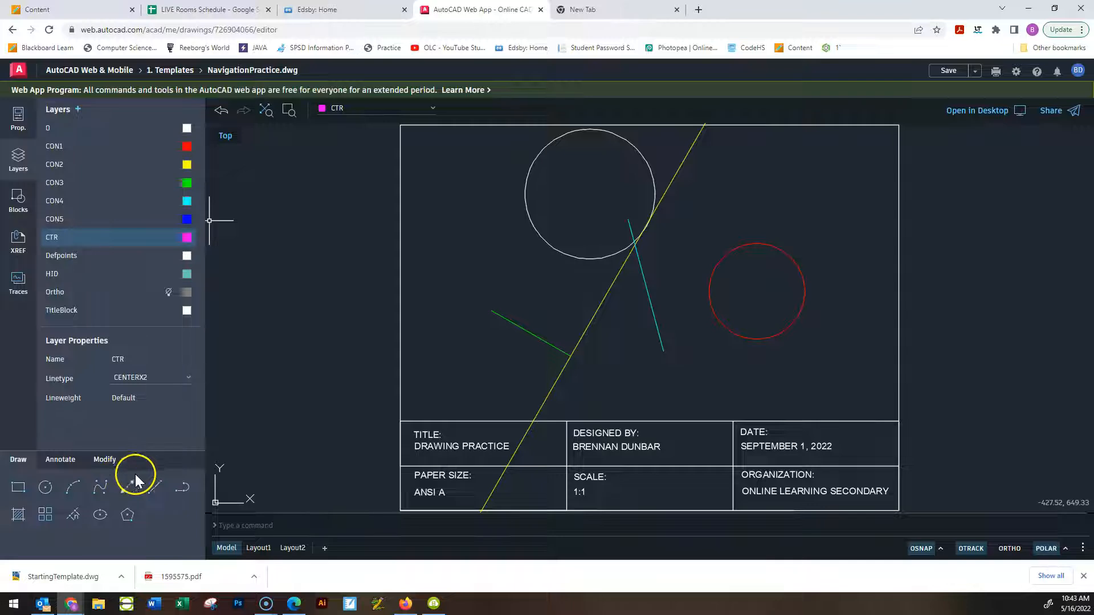
{"action": "left_click", "coordinate": [155, 489]}
{"action": "left_click", "coordinate": [589, 194]}
{"action": "left_click", "coordinate": [589, 169]}
{"action": "key", "text": "Escape"}
{"action": "key", "text": "Escape"}
{"action": "key", "text": "Escape"}
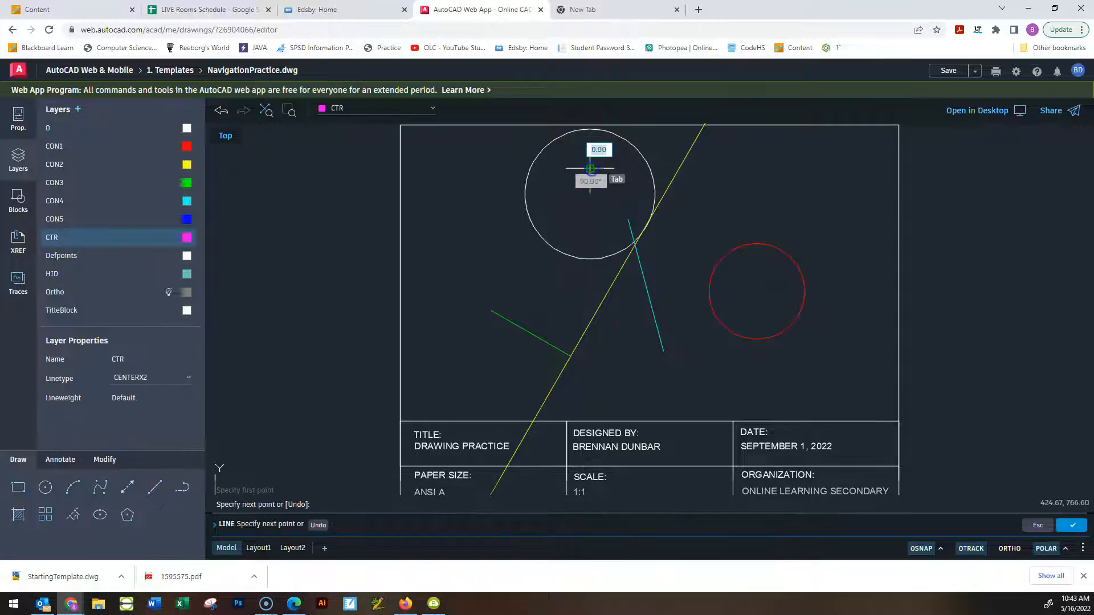
Examine the dash pattern of the magenta line up close and the linetypes available for the CTR layer
{"action": "scroll", "coordinate": [589, 209], "scroll_direction": "up", "scroll_amount": 8}
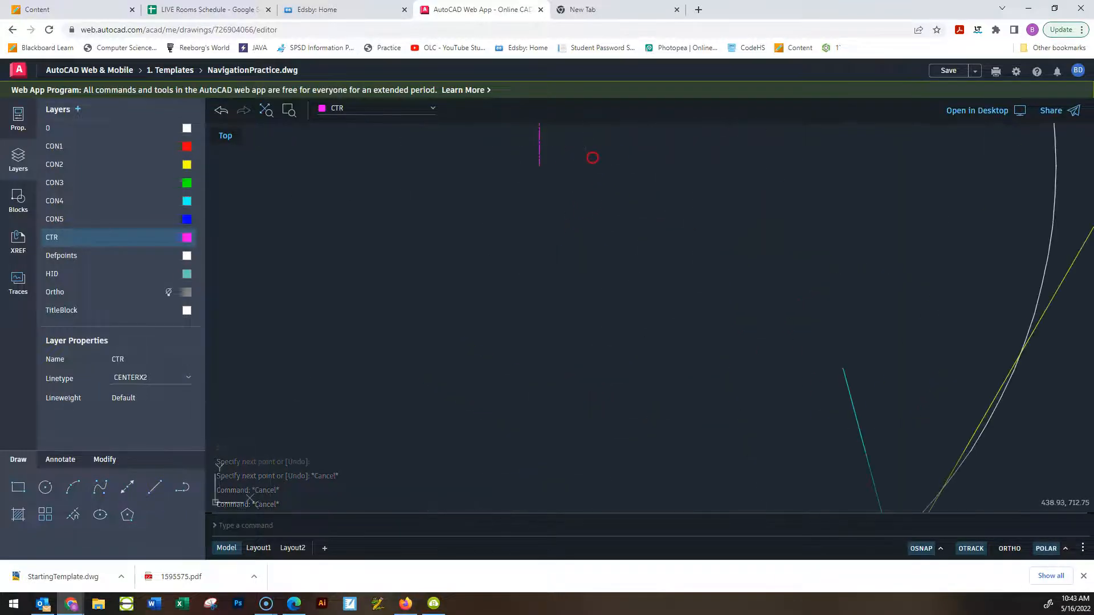
{"action": "scroll", "coordinate": [587, 188], "scroll_direction": "up", "scroll_amount": 5}
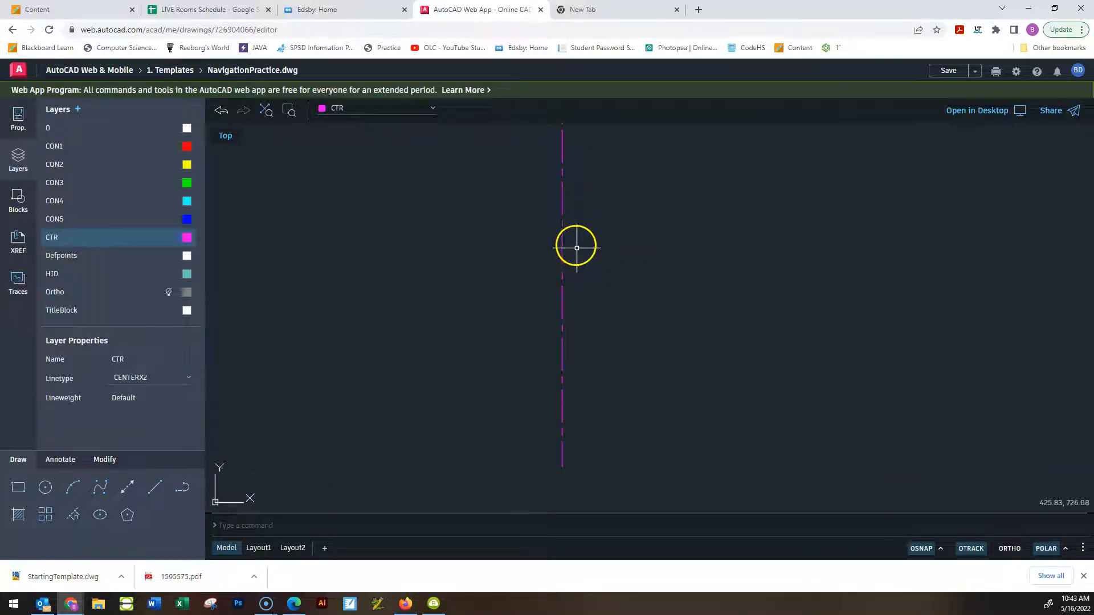
{"action": "scroll", "coordinate": [557, 270], "scroll_direction": "down", "scroll_amount": 3}
{"action": "scroll", "coordinate": [556, 270], "scroll_direction": "down", "scroll_amount": 3}
{"action": "scroll", "coordinate": [897, 188], "scroll_direction": "up", "scroll_amount": 5}
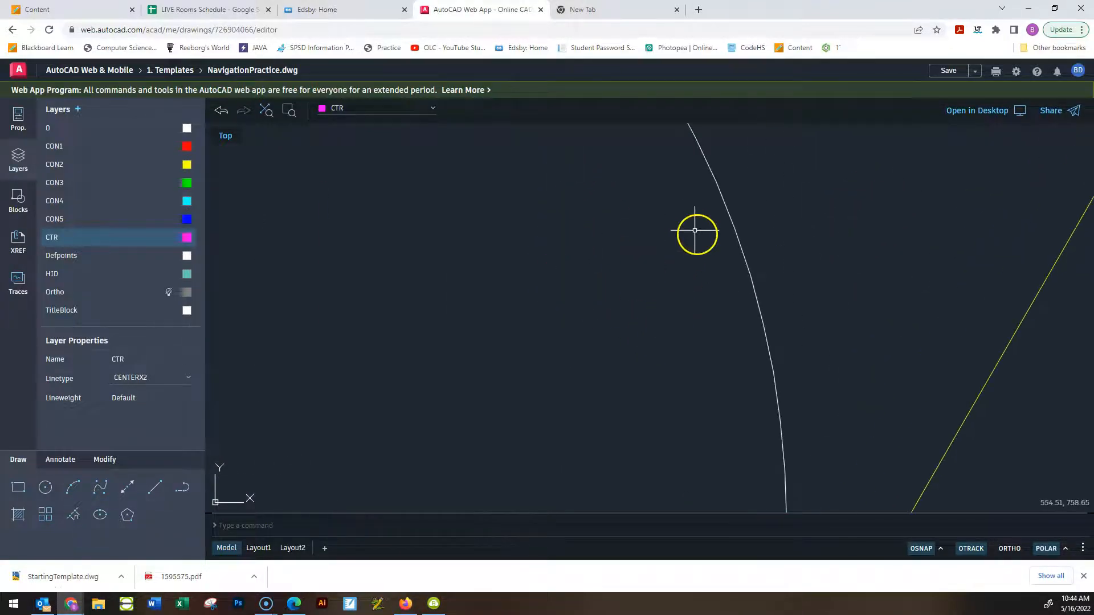
{"action": "scroll", "coordinate": [349, 313], "scroll_direction": "down", "scroll_amount": 6}
{"action": "scroll", "coordinate": [344, 252], "scroll_direction": "up", "scroll_amount": 2}
{"action": "scroll", "coordinate": [357, 219], "scroll_direction": "up", "scroll_amount": 2}
{"action": "scroll", "coordinate": [421, 239], "scroll_direction": "down", "scroll_amount": 5}
{"action": "scroll", "coordinate": [404, 257], "scroll_direction": "up", "scroll_amount": 2}
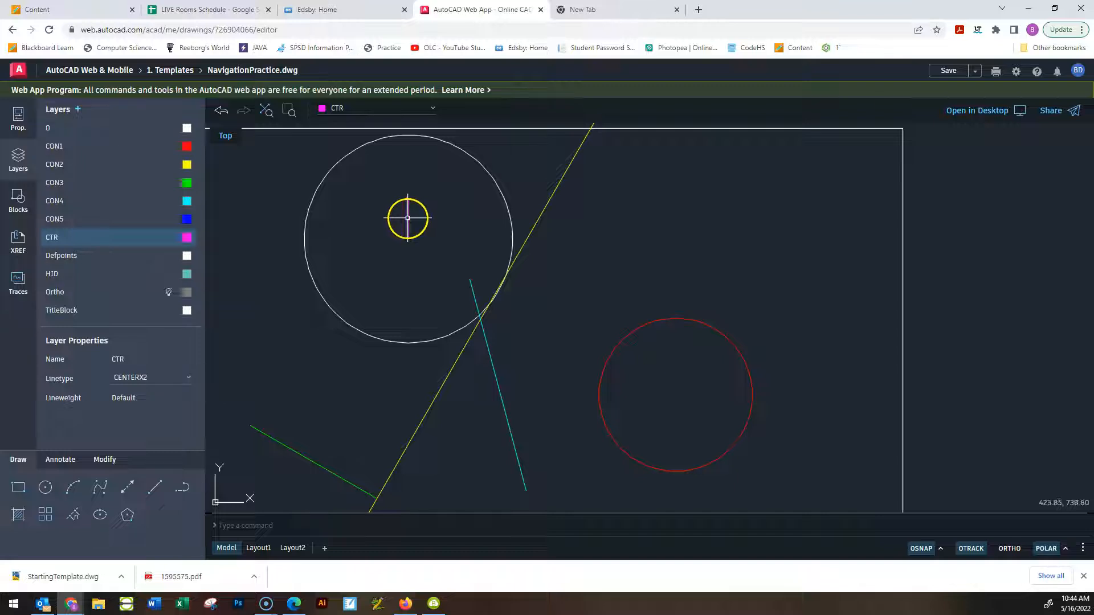
{"action": "left_click", "coordinate": [175, 380]}
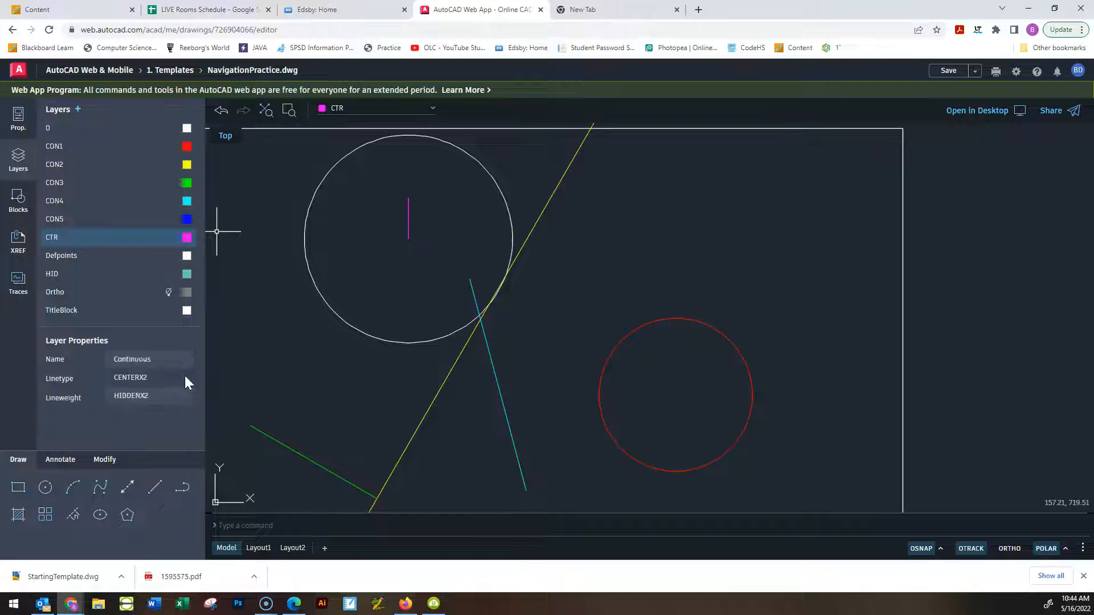
{"action": "left_click", "coordinate": [142, 378]}
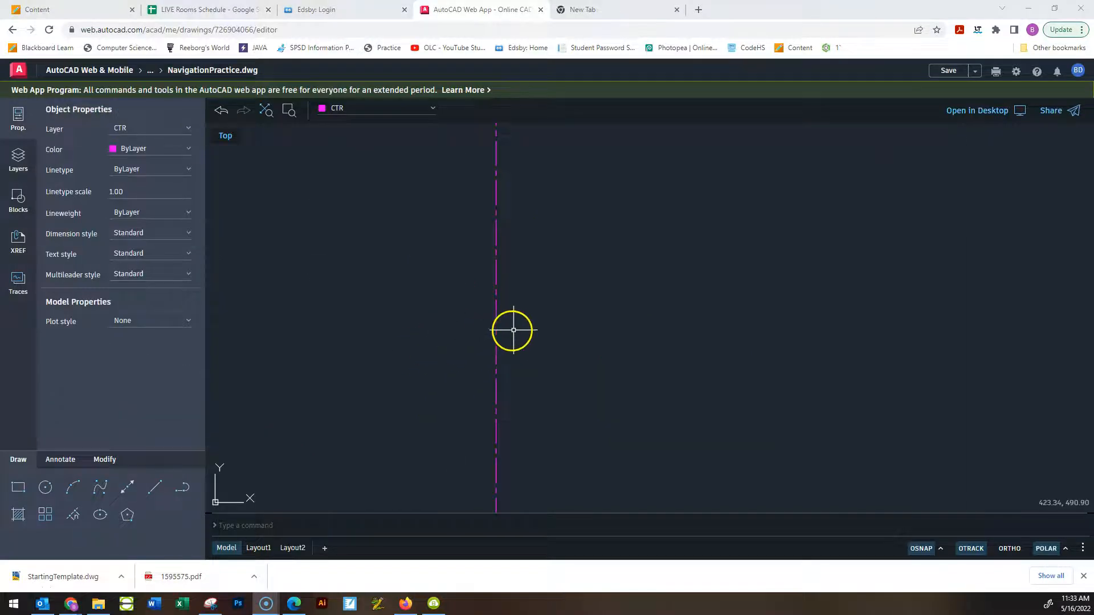
Select the vertical magenta line and set its linetype scale to 15
{"action": "scroll", "coordinate": [509, 334], "scroll_direction": "down", "scroll_amount": 3}
{"action": "middle_click_drag", "start_coordinate": [547, 304], "coordinate": [536, 352]}
{"action": "scroll", "coordinate": [537, 351], "scroll_direction": "down", "scroll_amount": 2}
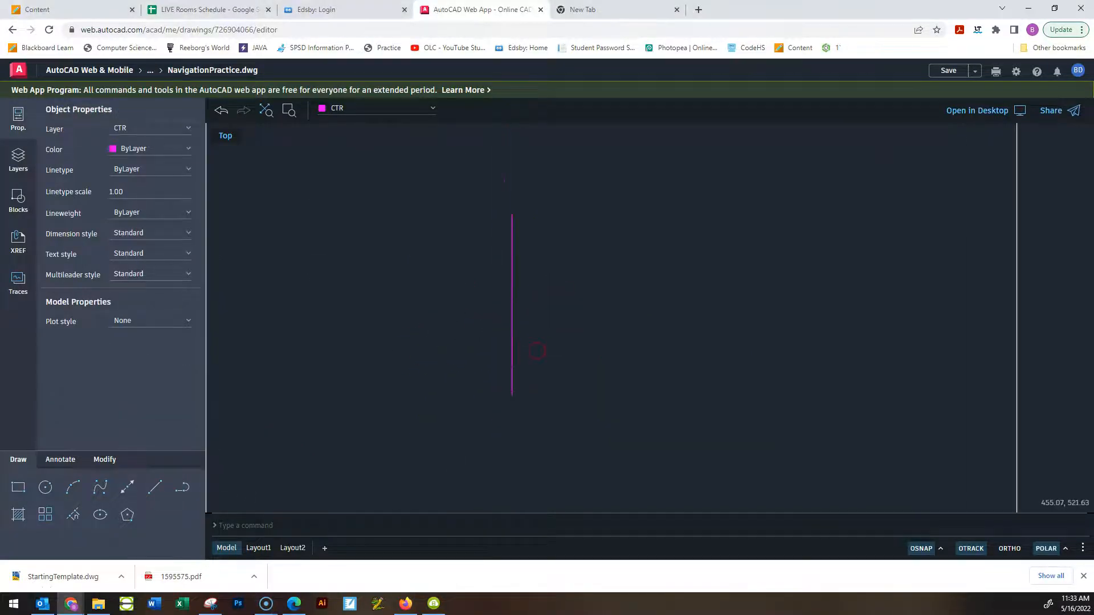
{"action": "left_click", "coordinate": [553, 347]}
{"action": "left_click", "coordinate": [479, 289]}
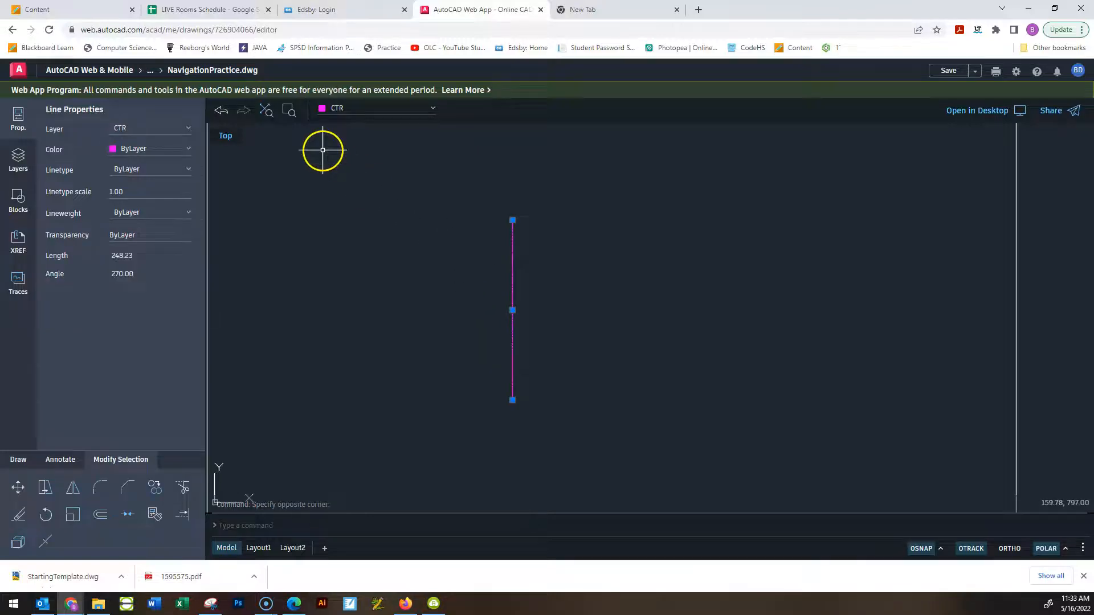
{"action": "left_click", "coordinate": [20, 131]}
{"action": "left_click", "coordinate": [20, 130]}
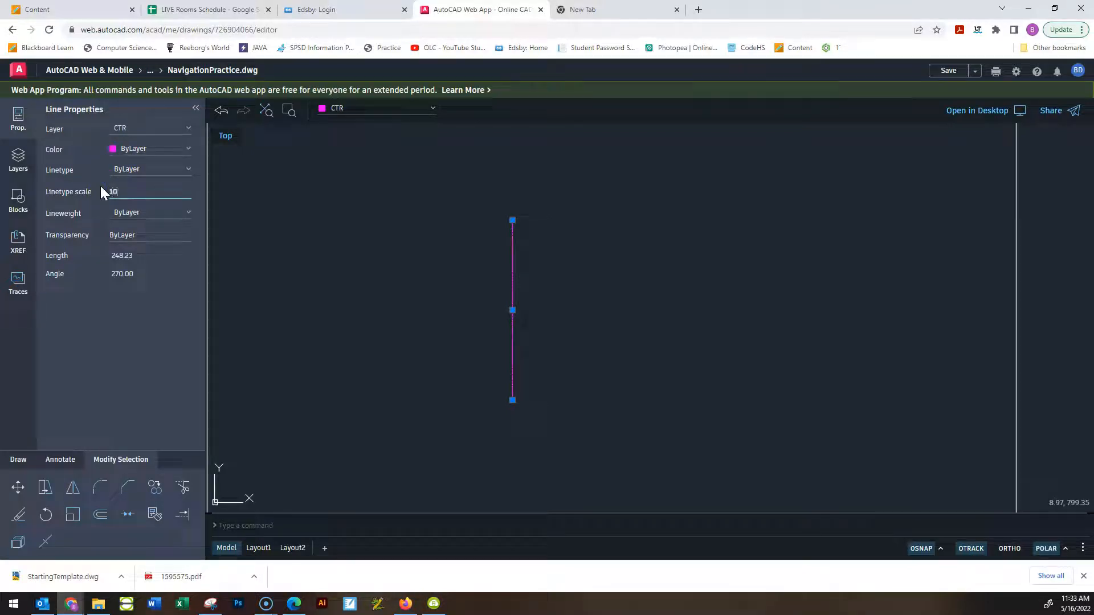
{"action": "key", "text": "Return"}
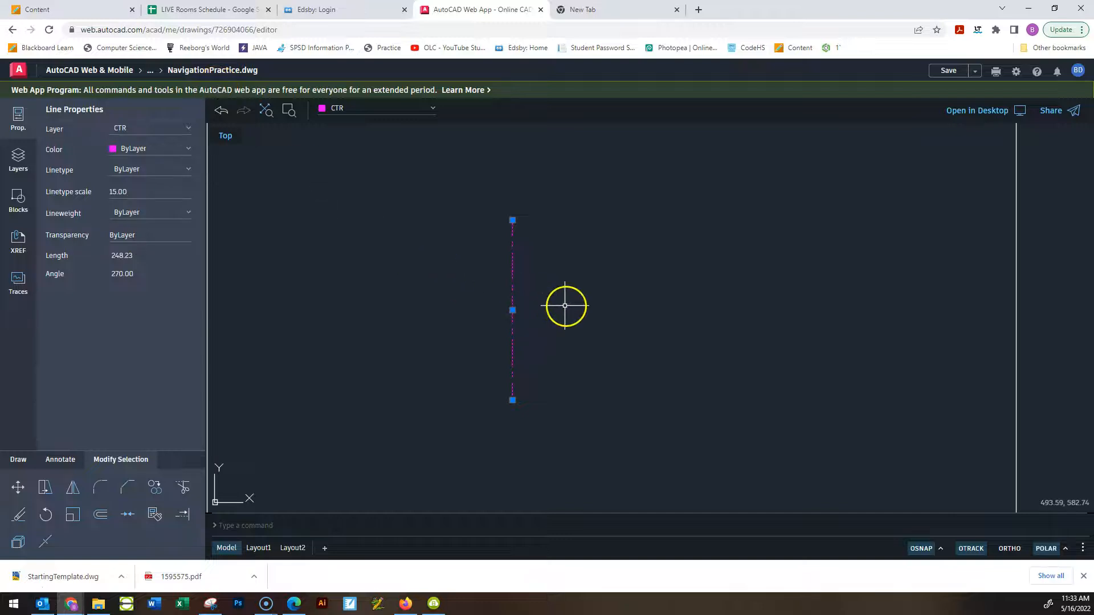
Examine the dash pattern of the rescaled magenta line at different zoom levels, and select the line again
{"action": "key", "text": "Escape"}
{"action": "scroll", "coordinate": [564, 319], "scroll_direction": "up", "scroll_amount": 5}
{"action": "scroll", "coordinate": [562, 327], "scroll_direction": "down", "scroll_amount": 5}
{"action": "scroll", "coordinate": [562, 326], "scroll_direction": "up", "scroll_amount": 1}
{"action": "left_click", "coordinate": [562, 325]}
{"action": "left_click", "coordinate": [413, 241]}
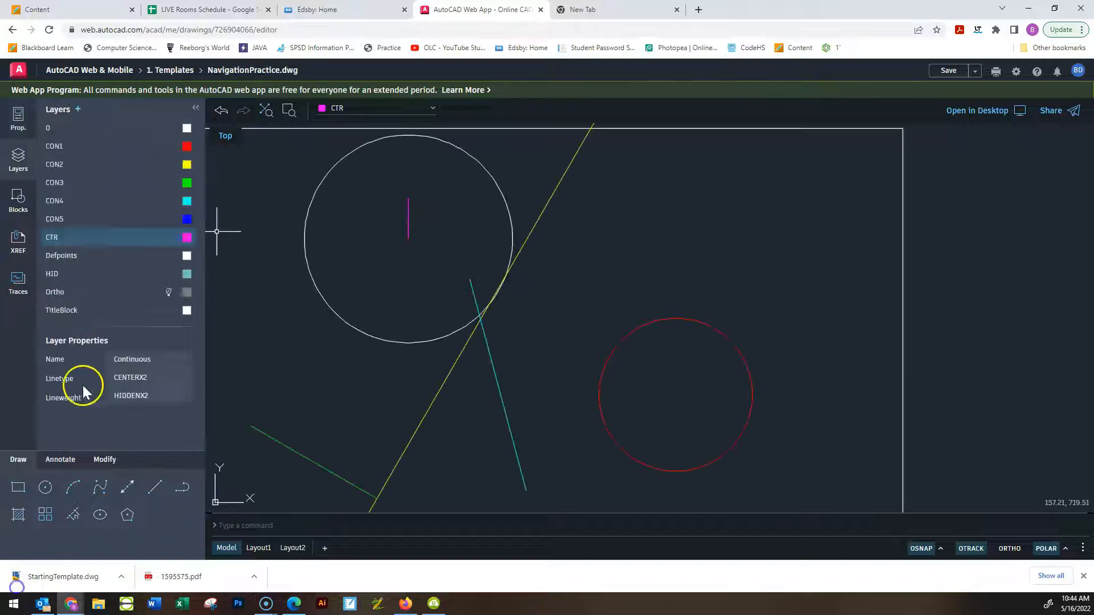
Change the CTR layer's linetype to HIDDENX2
{"action": "left_click", "coordinate": [91, 363]}
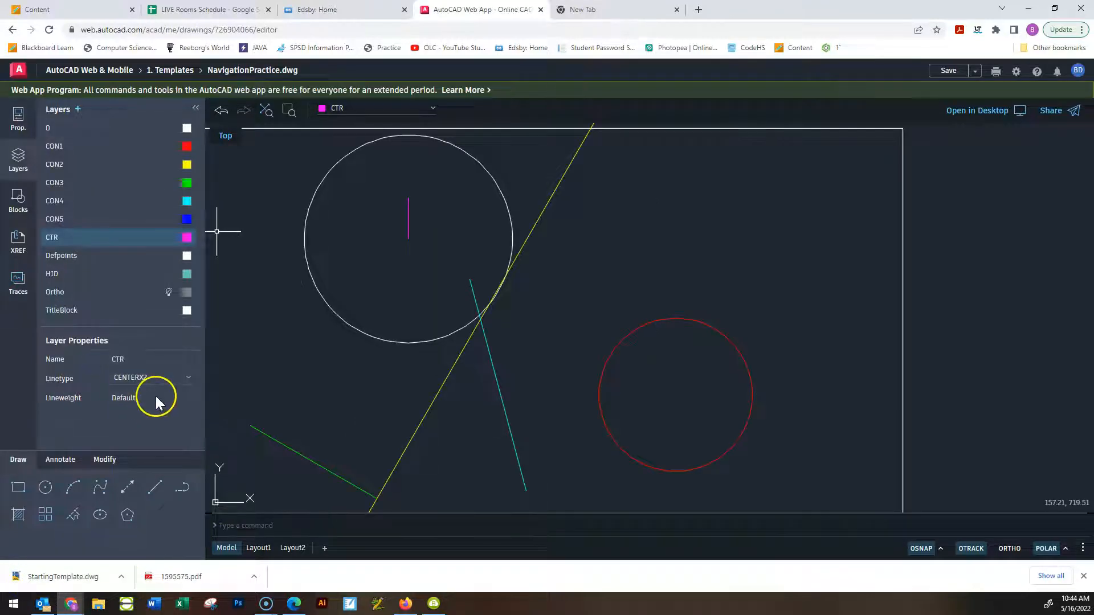
{"action": "left_click", "coordinate": [122, 394]}
{"action": "left_click", "coordinate": [132, 377]}
{"action": "left_click", "coordinate": [131, 397]}
{"action": "left_click", "coordinate": [407, 202]}
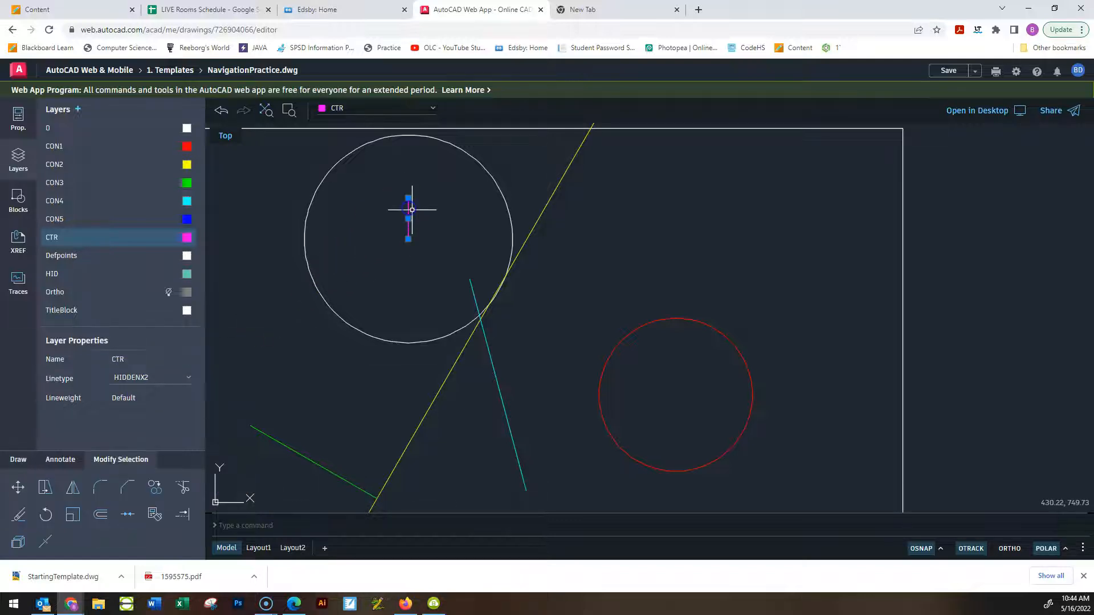
{"action": "scroll", "coordinate": [344, 268], "scroll_direction": "up", "scroll_amount": 3}
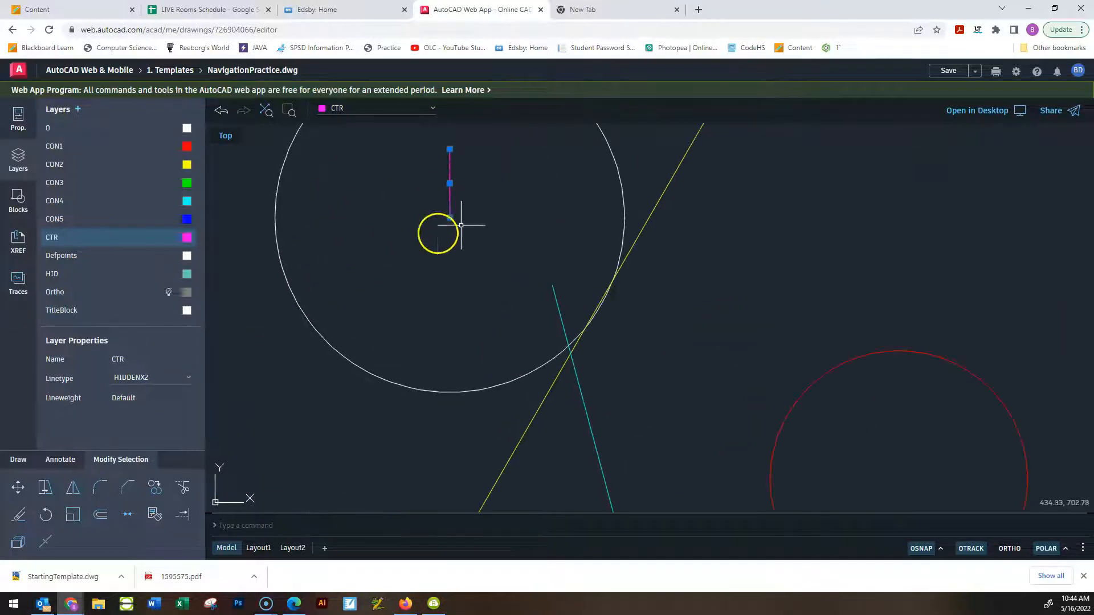
{"action": "type", "text": "SCALE"}
{"action": "key", "text": "Return"}
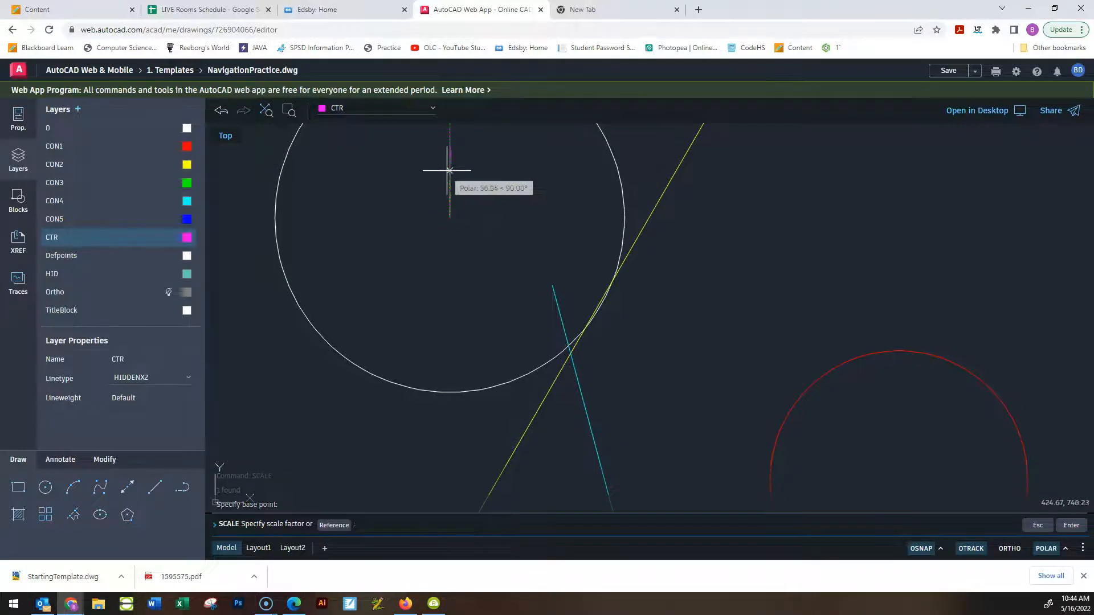
{"action": "key", "text": "Escape"}
{"action": "key", "text": "Escape"}
{"action": "key", "text": "Escape"}
{"action": "key", "text": "Escape"}
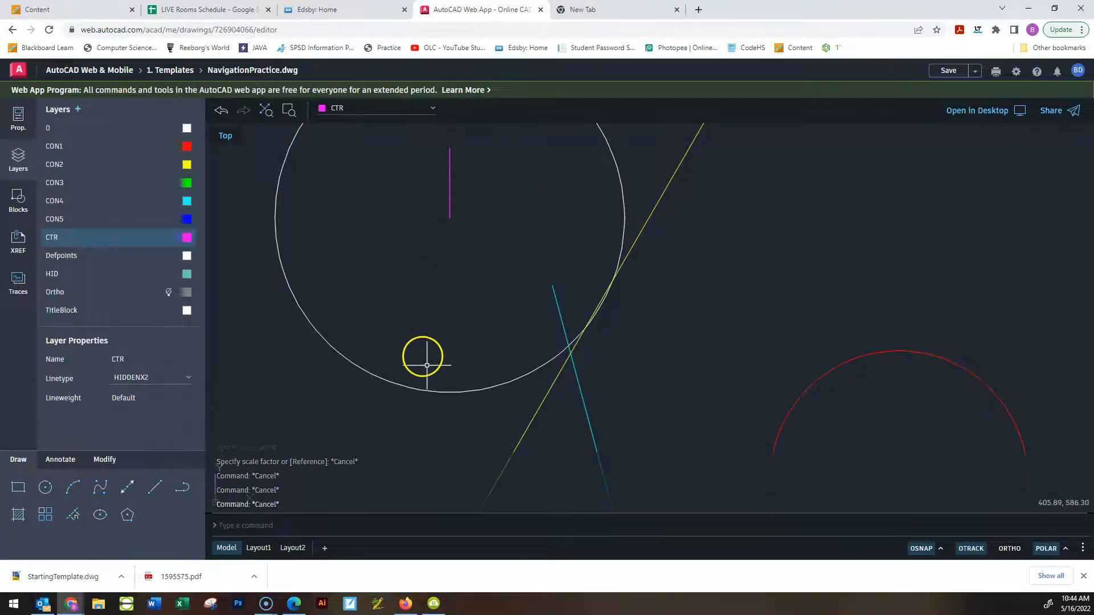
{"action": "scroll", "coordinate": [423, 353], "scroll_direction": "down", "scroll_amount": 2}
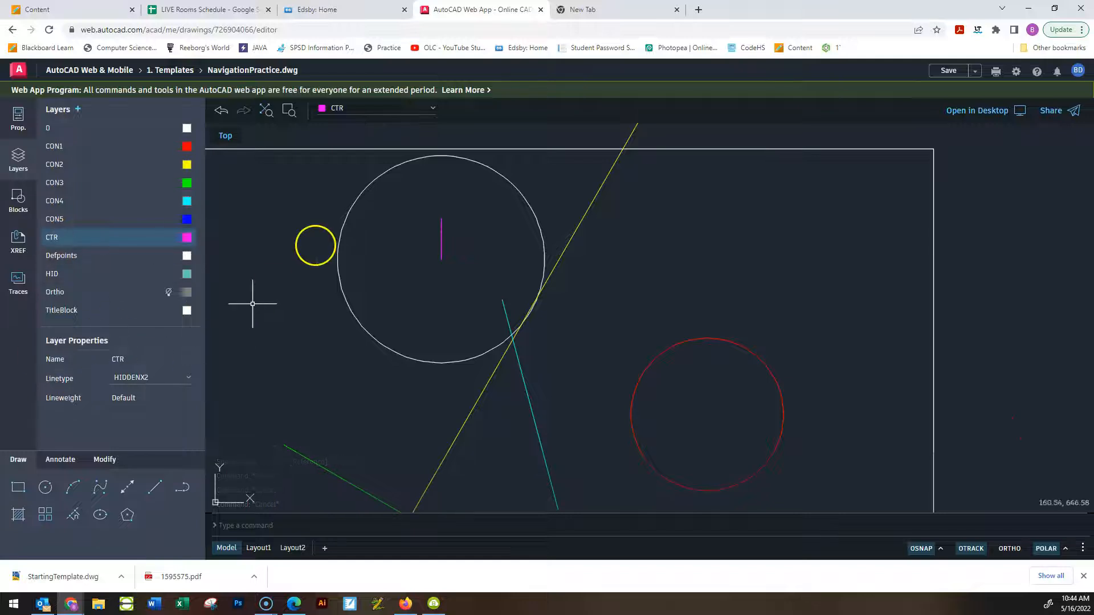
{"action": "scroll", "coordinate": [438, 275], "scroll_direction": "up", "scroll_amount": 2}
{"action": "scroll", "coordinate": [438, 275], "scroll_direction": "up", "scroll_amount": 2}
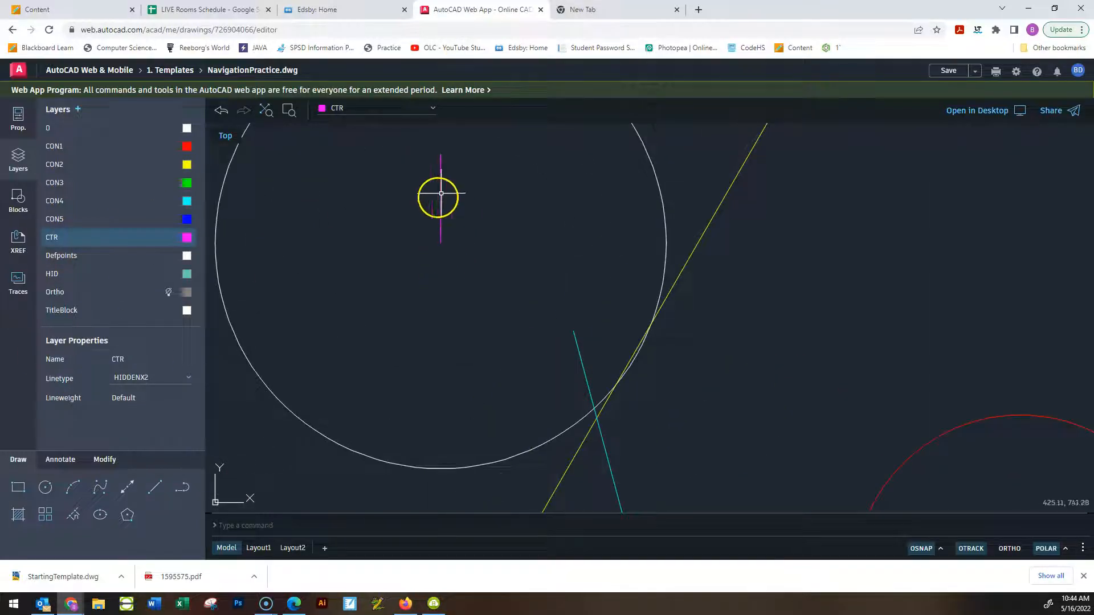
{"action": "left_click", "coordinate": [440, 207]}
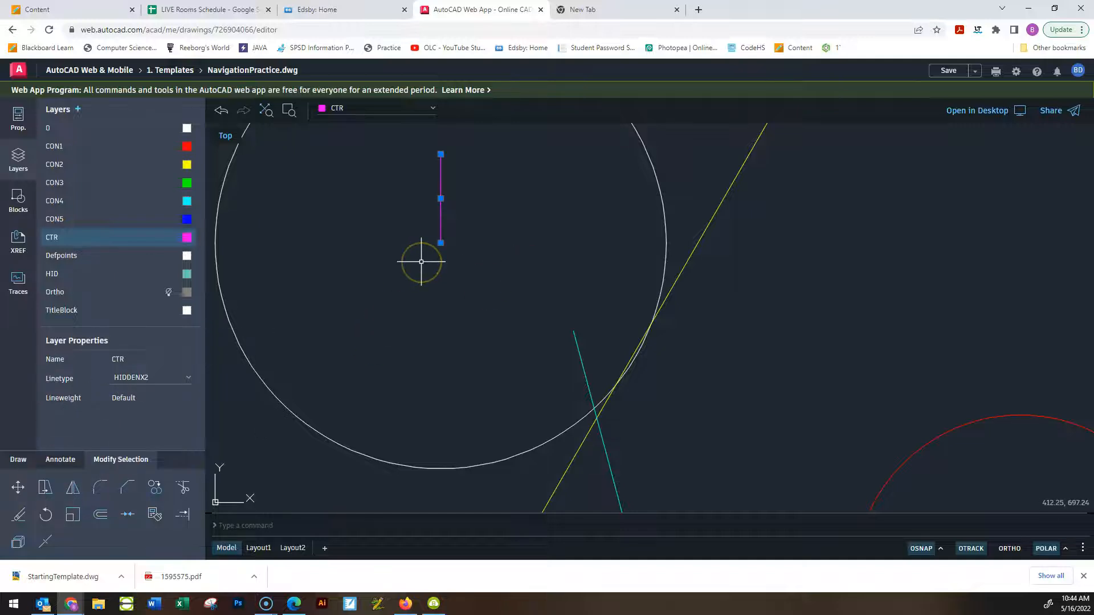
{"action": "type", "text": "LINE"}
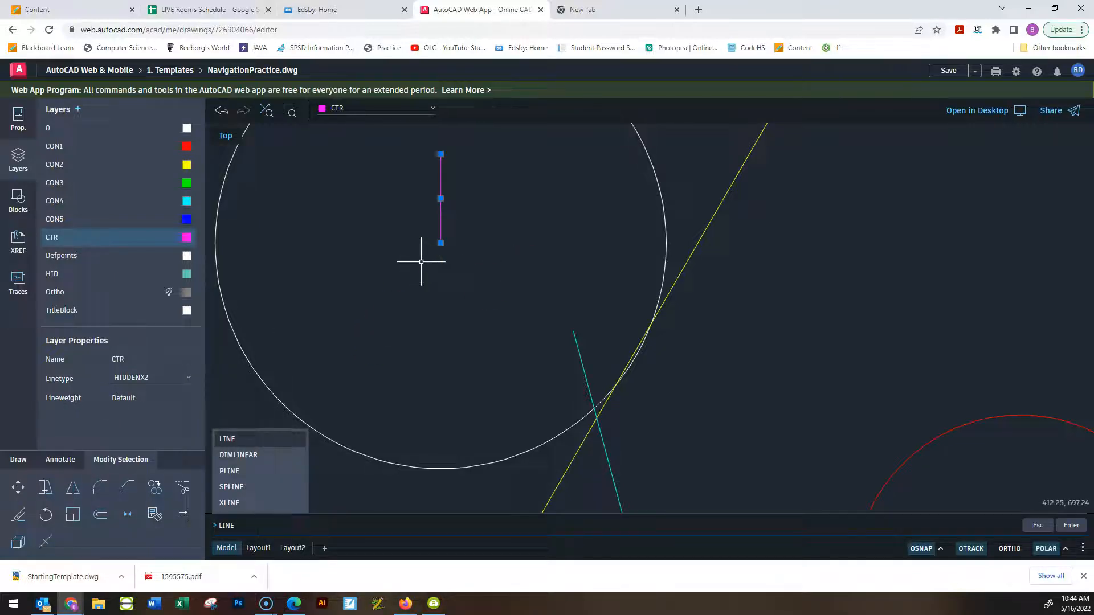
{"action": "key", "text": "Down"}
{"action": "key", "text": "Down"}
{"action": "key", "text": "Down"}
{"action": "key", "text": "Down"}
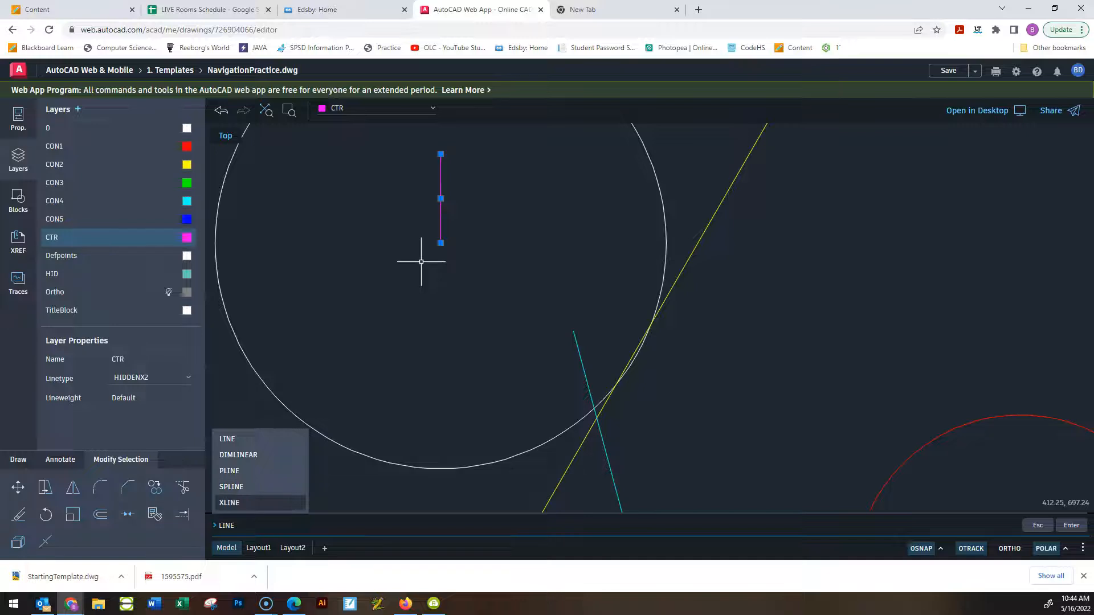
{"action": "key", "text": "Escape"}
{"action": "key", "text": "Escape"}
Inspect the magenta line's dashes up close and set the CTR layer's linetype back to CENTERX2
{"action": "scroll", "coordinate": [466, 237], "scroll_direction": "up", "scroll_amount": 7}
{"action": "scroll", "coordinate": [289, 239], "scroll_direction": "up", "scroll_amount": 4}
{"action": "middle_click_drag", "start_coordinate": [268, 278], "coordinate": [346, 293]}
{"action": "left_click", "coordinate": [174, 387]}
{"action": "left_click", "coordinate": [129, 350]}
{"action": "left_click", "coordinate": [306, 300]}
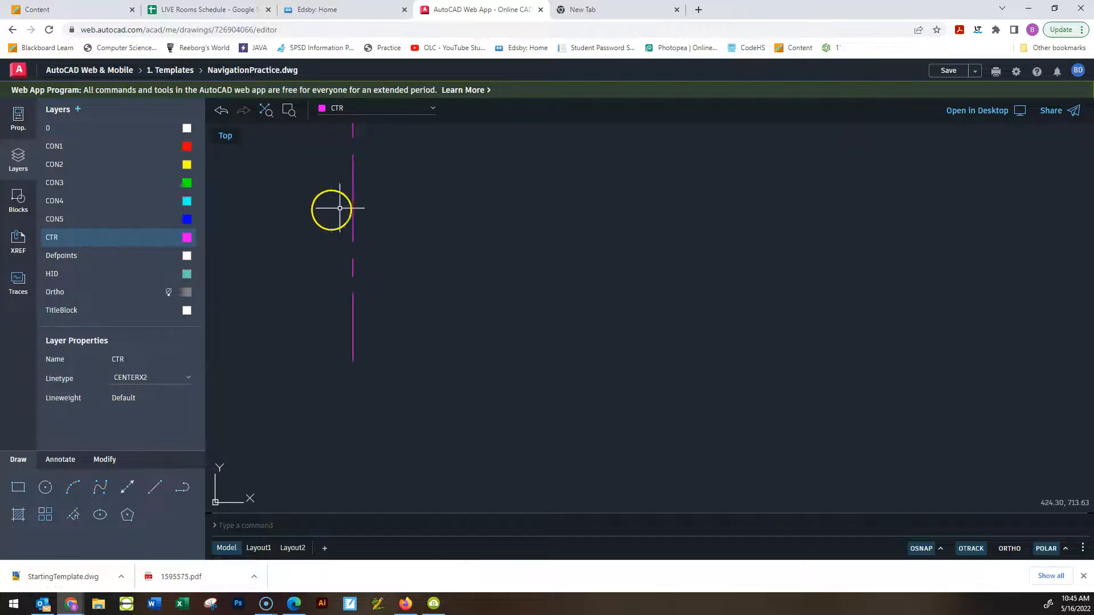
Add a new layer to the drawing, and look through its colour and linetype options
{"action": "left_click", "coordinate": [79, 109]}
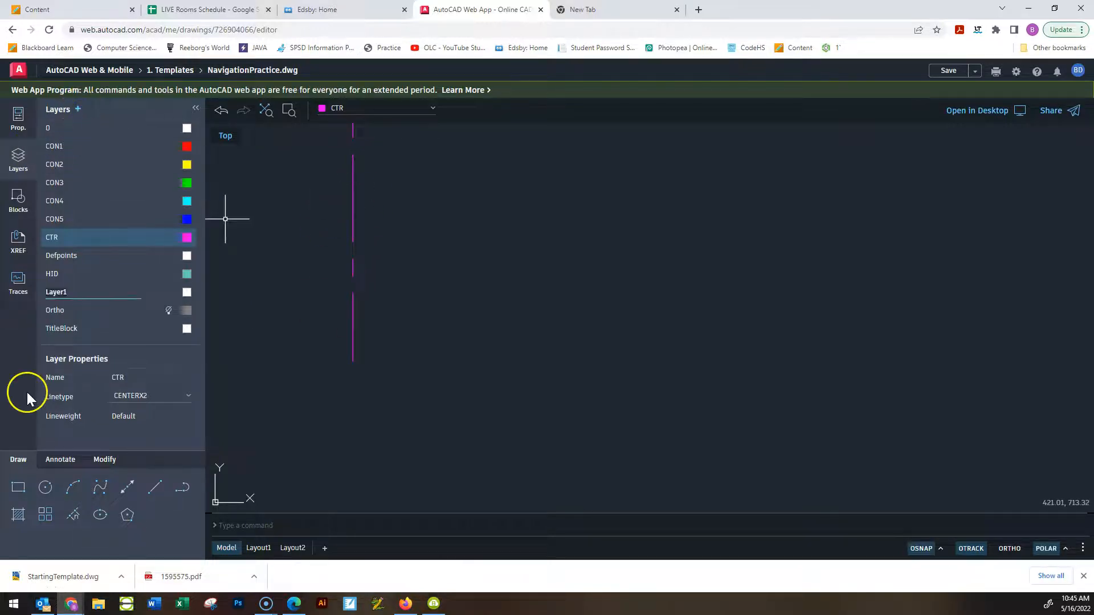
{"action": "left_click", "coordinate": [187, 293]}
{"action": "left_click", "coordinate": [169, 392]}
{"action": "left_click", "coordinate": [173, 394]}
{"action": "left_click", "coordinate": [143, 397]}
{"action": "left_click", "coordinate": [166, 393]}
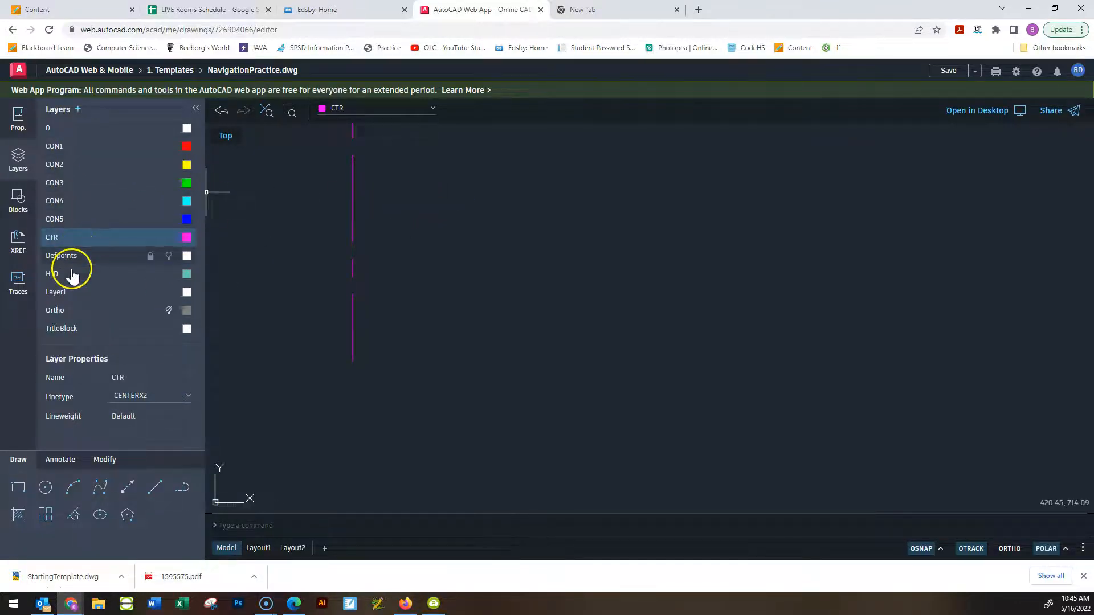
Delete the newly added layer
{"action": "left_click", "coordinate": [93, 294]}
{"action": "right_click", "coordinate": [93, 294]}
{"action": "left_click", "coordinate": [112, 268]}
{"action": "right_click", "coordinate": [80, 295]}
{"action": "left_click", "coordinate": [91, 322]}
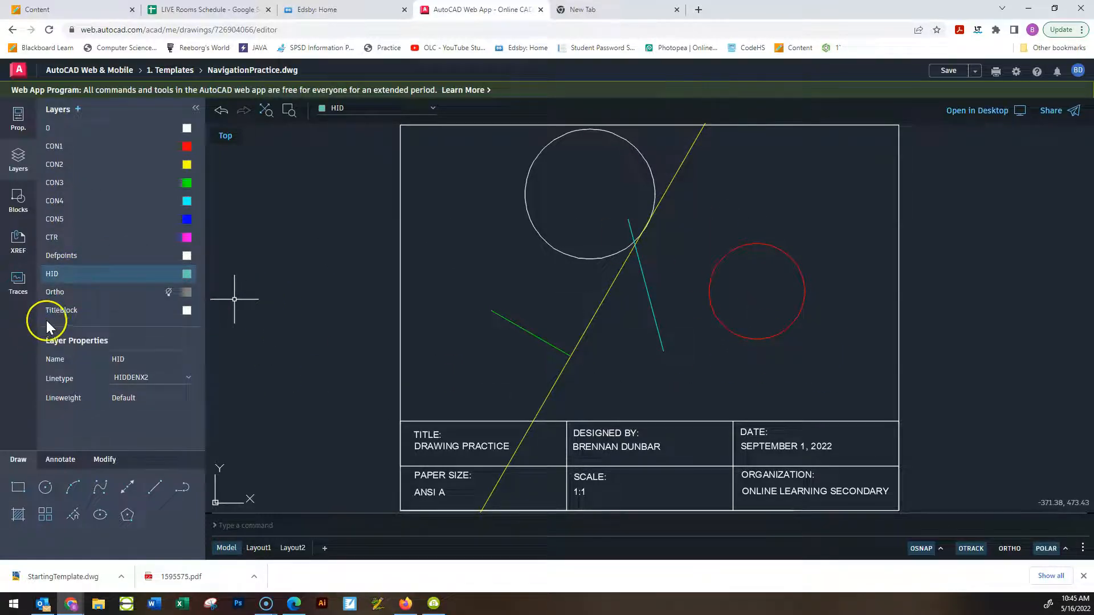
Make HID the current layer and draw a steep line from below the white circle up to its centre
{"action": "left_click", "coordinate": [59, 277]}
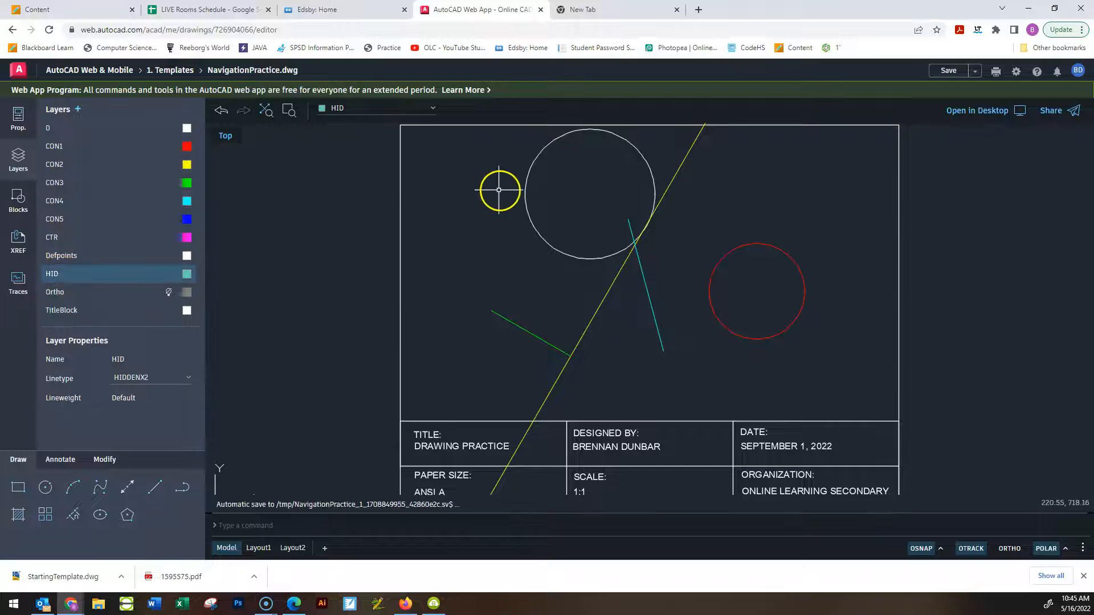
{"action": "mouse_move", "coordinate": [674, 273]}
{"action": "middle_mouse_down"}
{"action": "mouse_move", "coordinate": [542, 251]}
{"action": "mouse_move", "coordinate": [508, 263]}
{"action": "middle_mouse_up"}
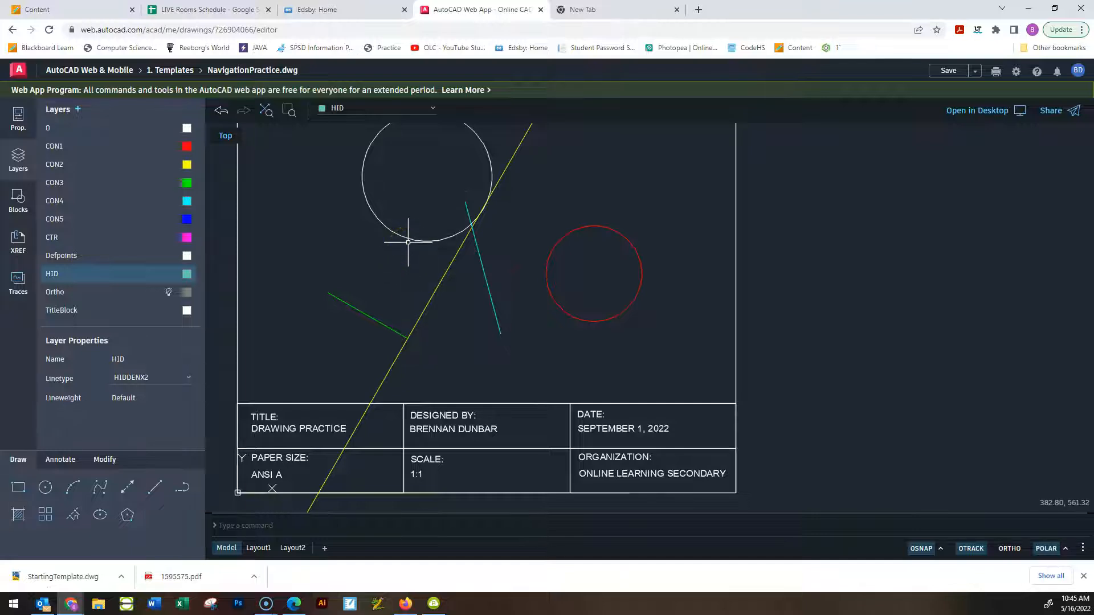
{"action": "left_click", "coordinate": [149, 492]}
{"action": "left_click", "coordinate": [417, 281]}
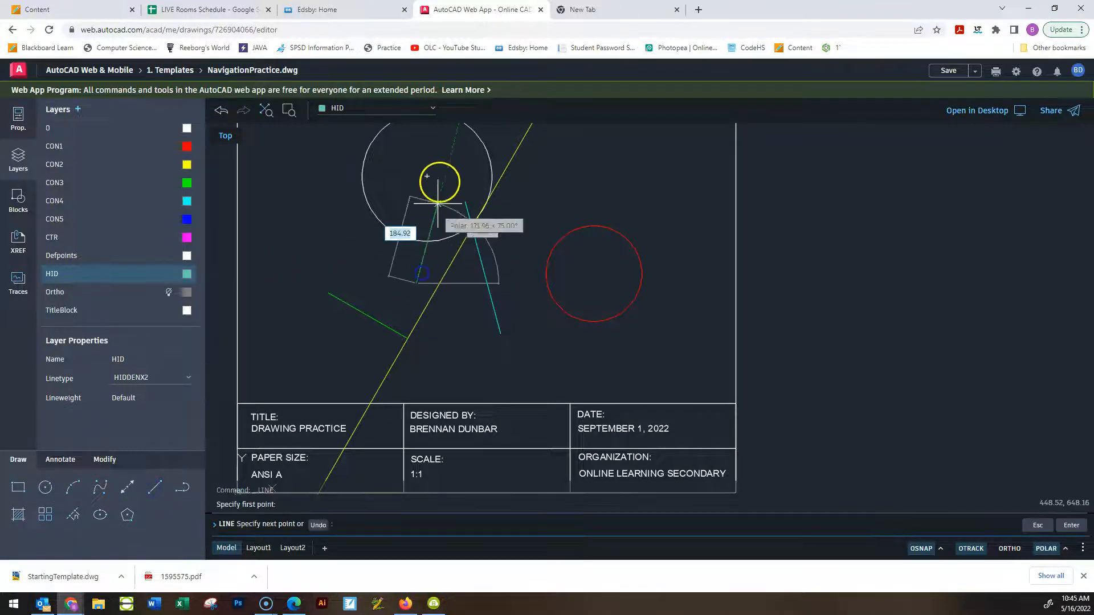
{"action": "left_click", "coordinate": [427, 177]}
{"action": "key", "text": "Escape"}
{"action": "key", "text": "Escape"}
{"action": "key", "text": "Escape"}
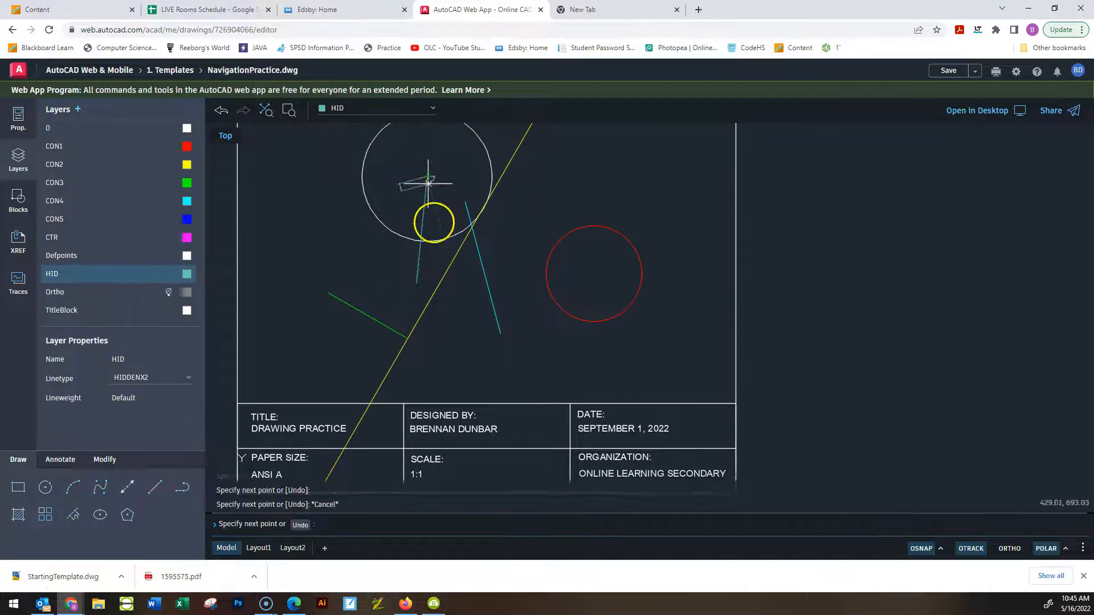
Inspect the dashes of the line on the HID layer up close, and delete that line
{"action": "scroll", "coordinate": [422, 254], "scroll_direction": "up", "scroll_amount": 10}
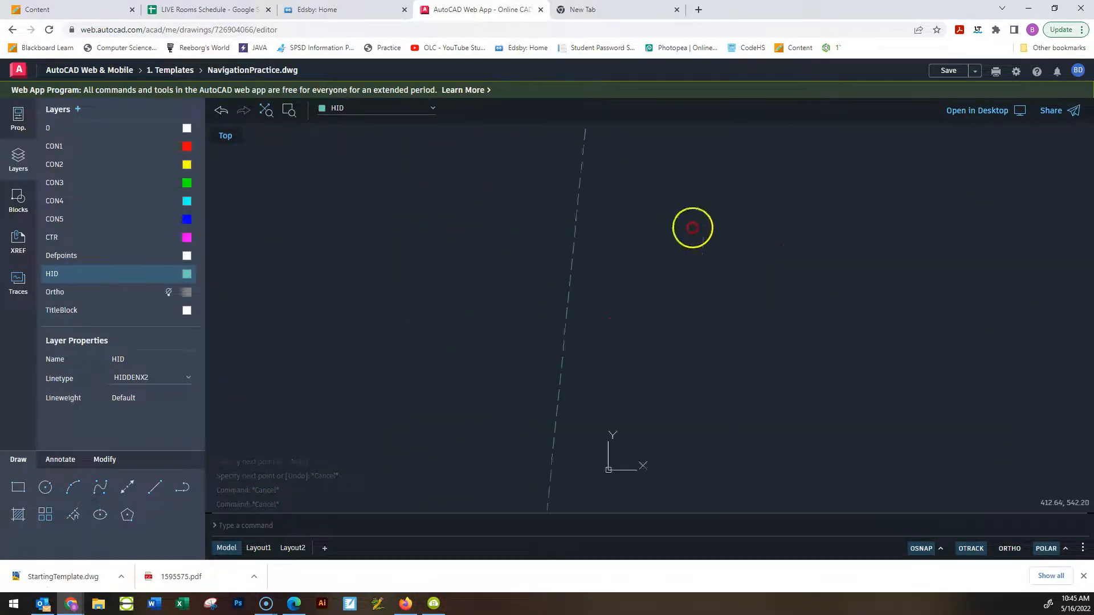
{"action": "scroll", "coordinate": [635, 237], "scroll_direction": "down", "scroll_amount": 2}
{"action": "scroll", "coordinate": [634, 237], "scroll_direction": "down", "scroll_amount": 2}
{"action": "left_click_drag", "start_coordinate": [655, 317], "coordinate": [556, 232]}
{"action": "key", "text": "Delete"}
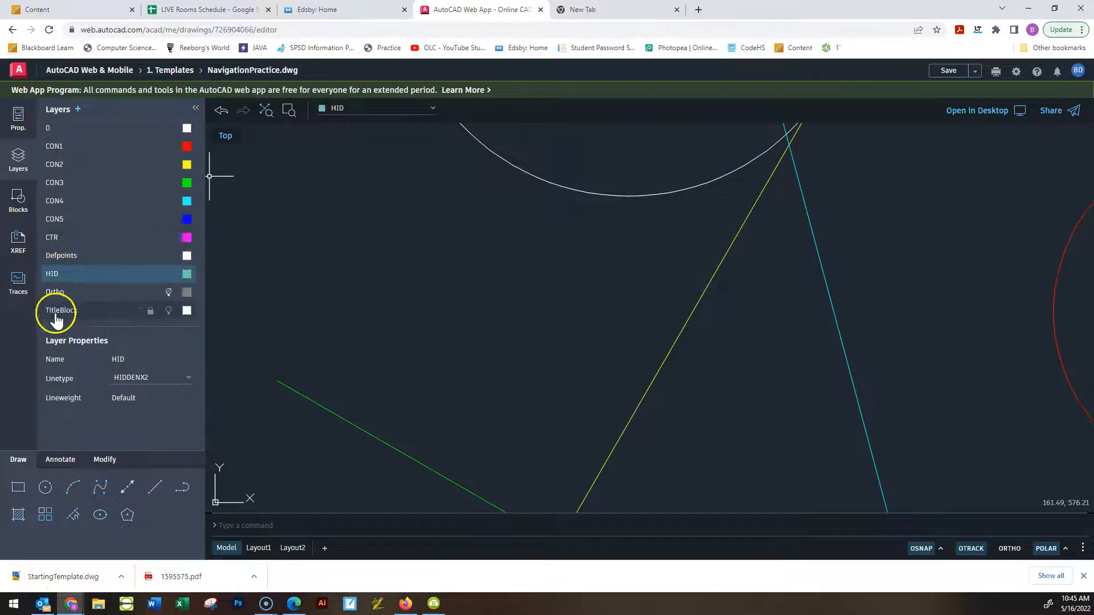
Turn on the Ortho layer and make it current, and delete the yellow, green and cyan lines
{"action": "left_click", "coordinate": [57, 293]}
{"action": "scroll", "coordinate": [256, 297], "scroll_direction": "down", "scroll_amount": 5}
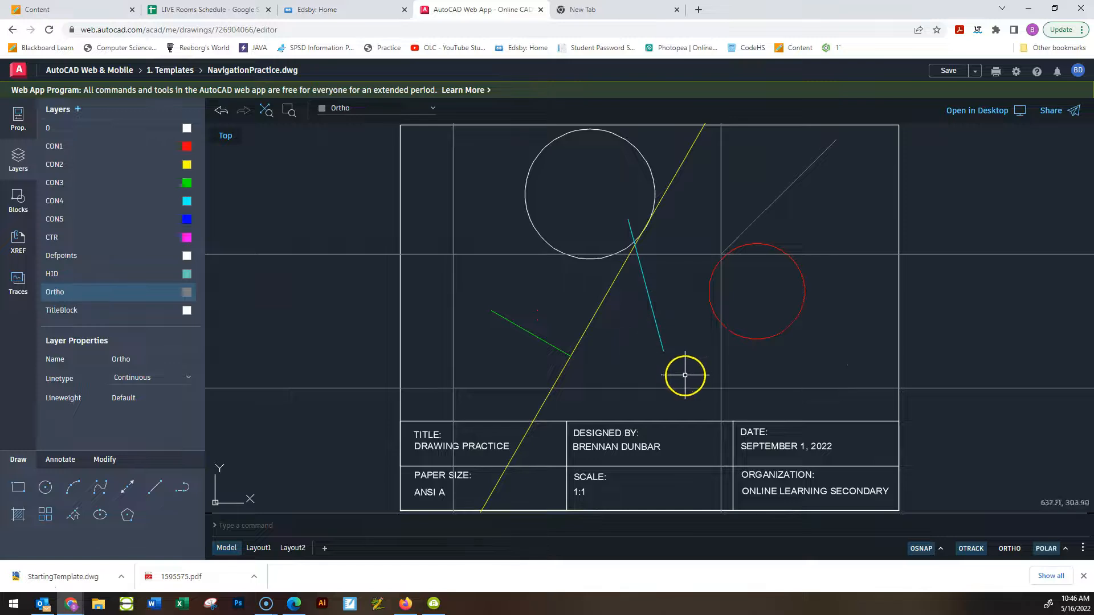
{"action": "left_click", "coordinate": [684, 375]}
{"action": "left_click", "coordinate": [530, 295]}
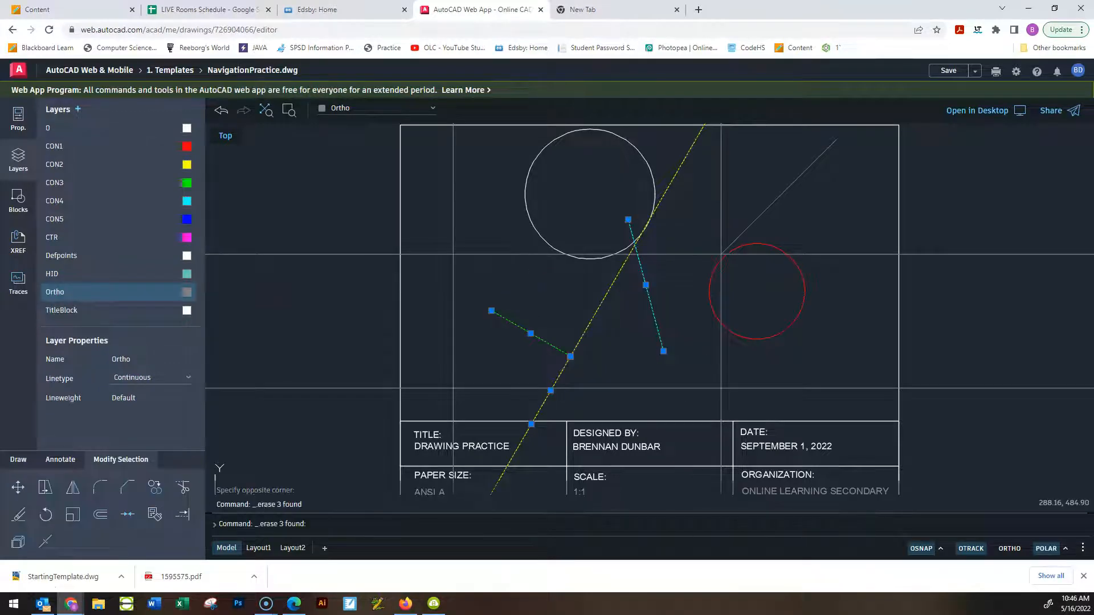
Delete the white circle and the red circle from the drawing
{"action": "left_click", "coordinate": [689, 183]}
{"action": "left_click", "coordinate": [636, 174]}
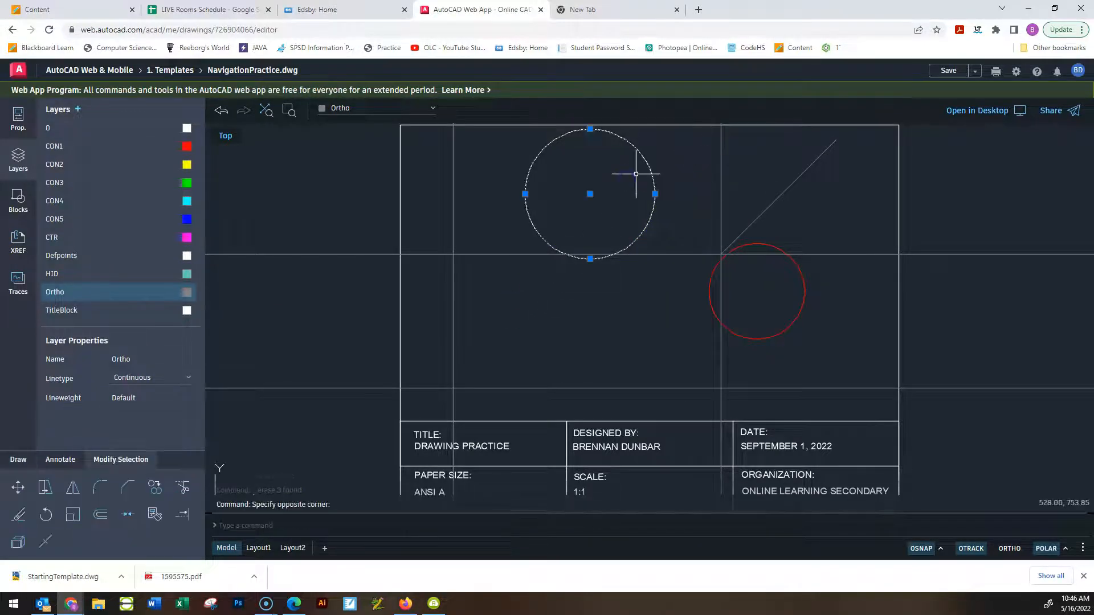
{"action": "key", "text": "Delete"}
{"action": "left_click", "coordinate": [851, 343]}
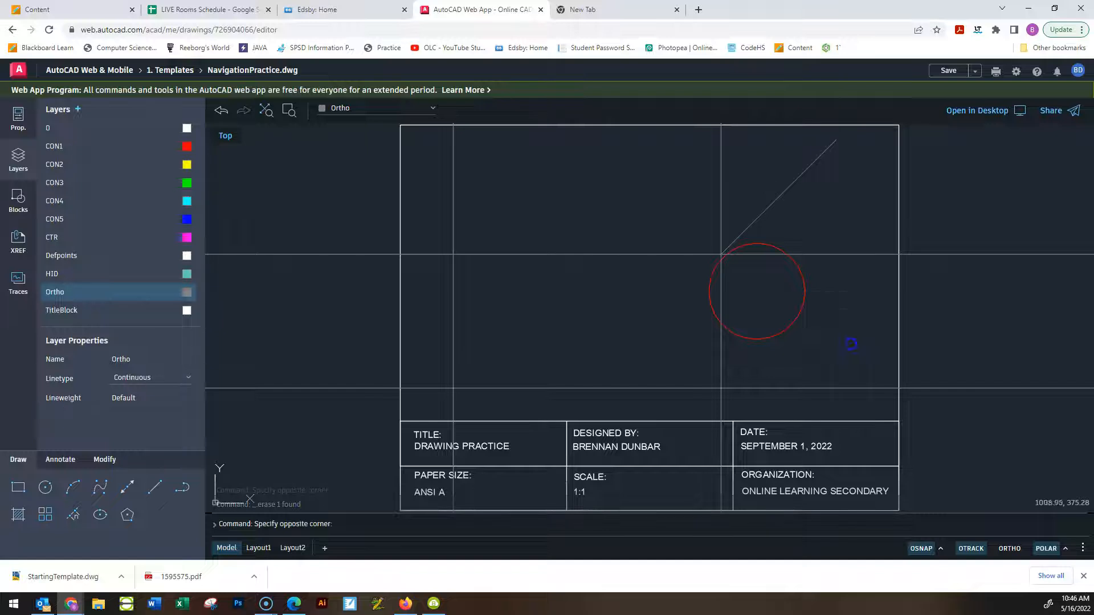
{"action": "left_click", "coordinate": [778, 293]}
{"action": "key", "text": "Delete"}
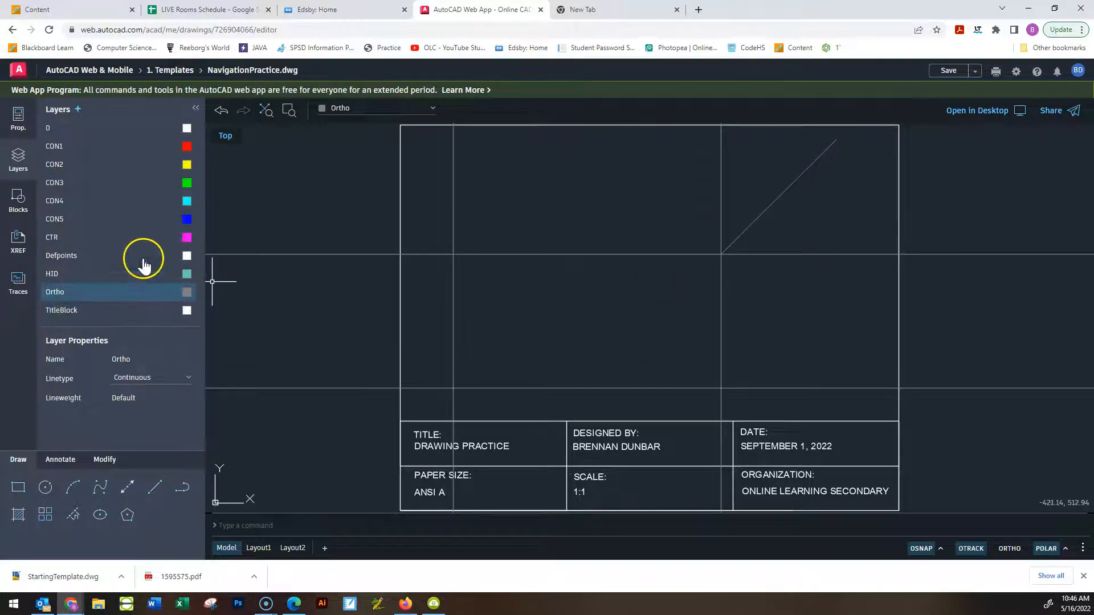
Make layer 0 current and turn off the Ortho layer
{"action": "left_click", "coordinate": [59, 129]}
{"action": "left_click", "coordinate": [168, 292]}
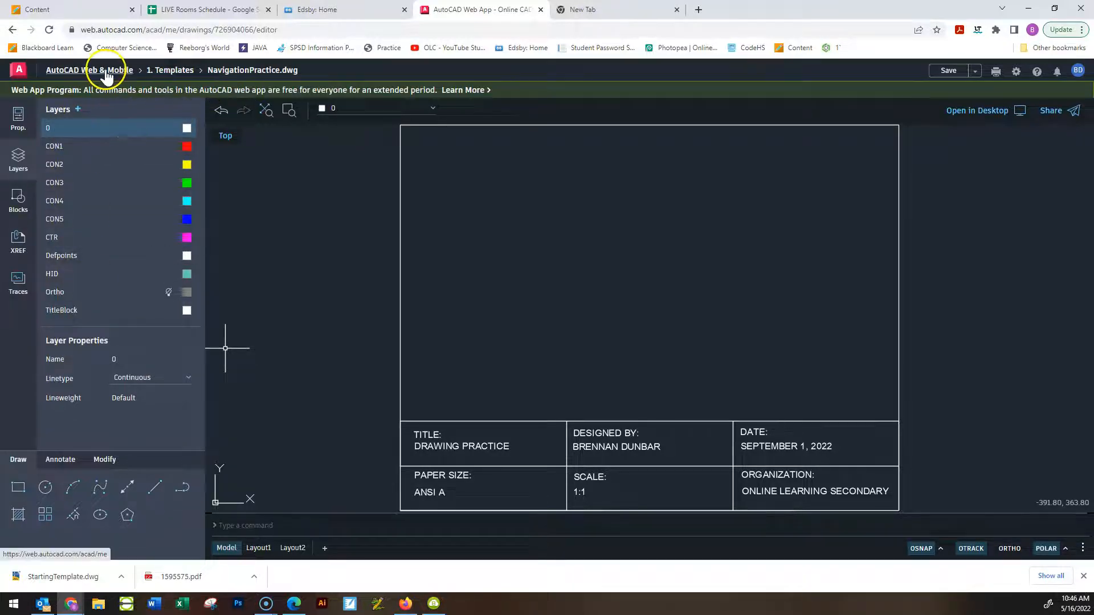
Show the object properties and draw a circle with a radius of about 111 in the upper left part of the sheet
{"action": "left_click", "coordinate": [18, 117]}
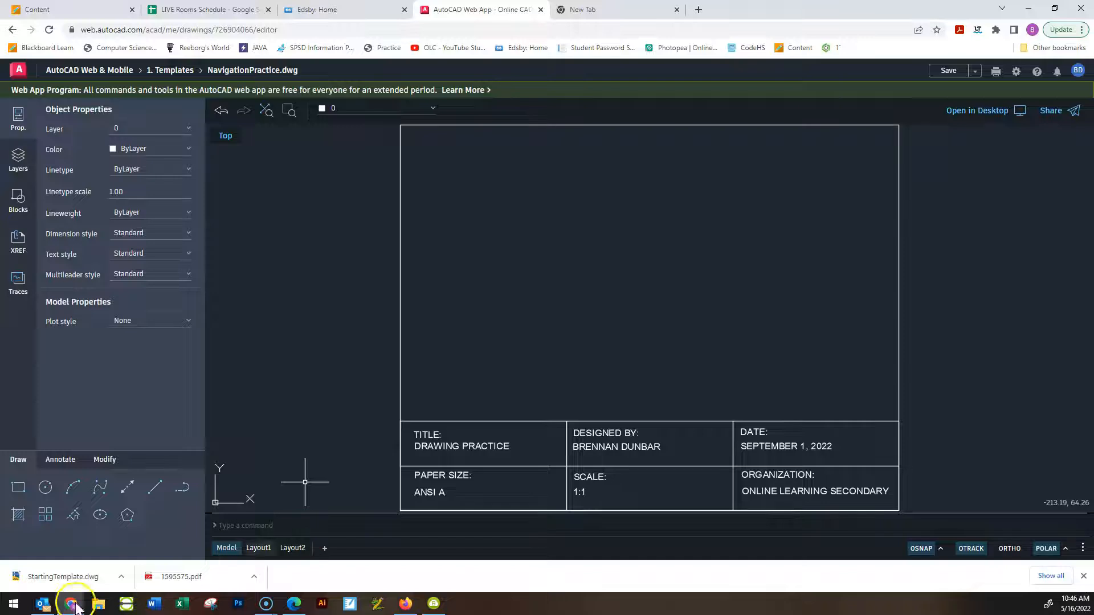
{"action": "left_click", "coordinate": [549, 244]}
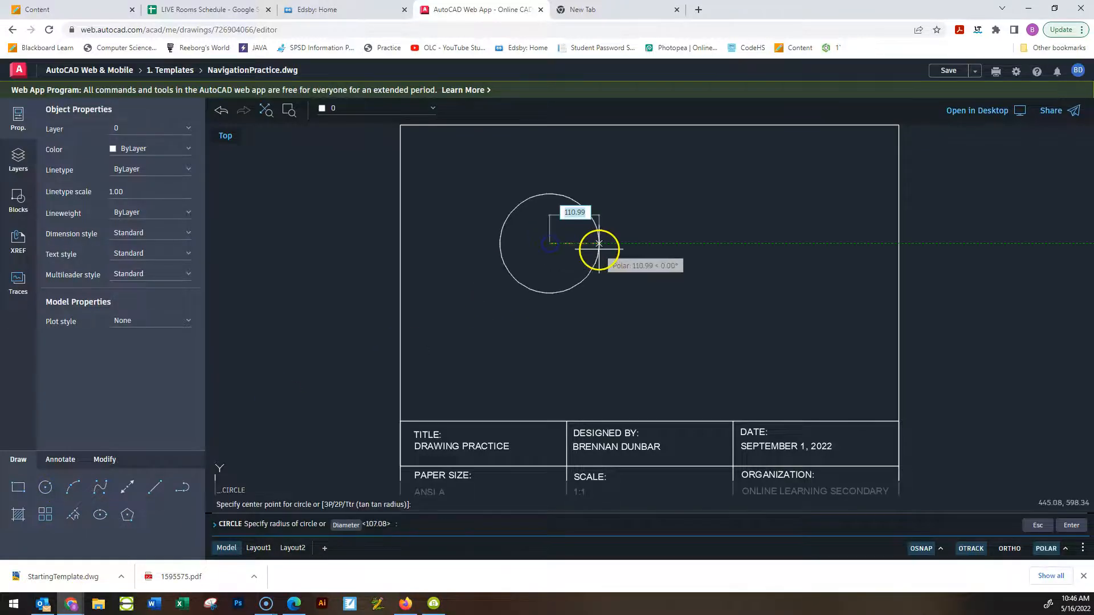
{"action": "left_click", "coordinate": [598, 252]}
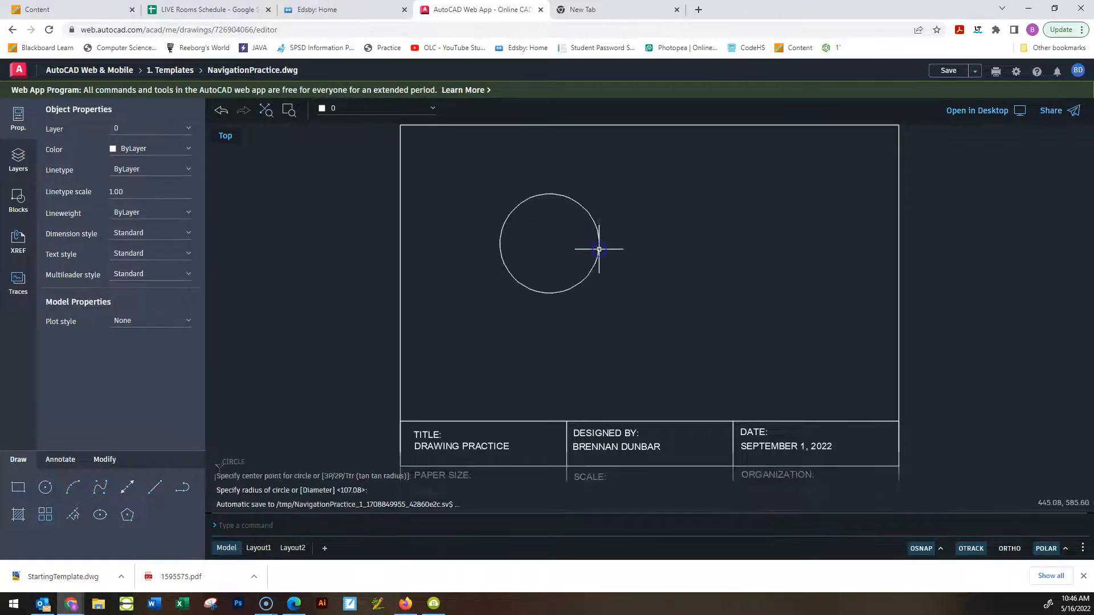
Select the circle and examine its properties, including the available linetypes and the linetype scale
{"action": "left_click", "coordinate": [629, 233]}
{"action": "left_click", "coordinate": [564, 216]}
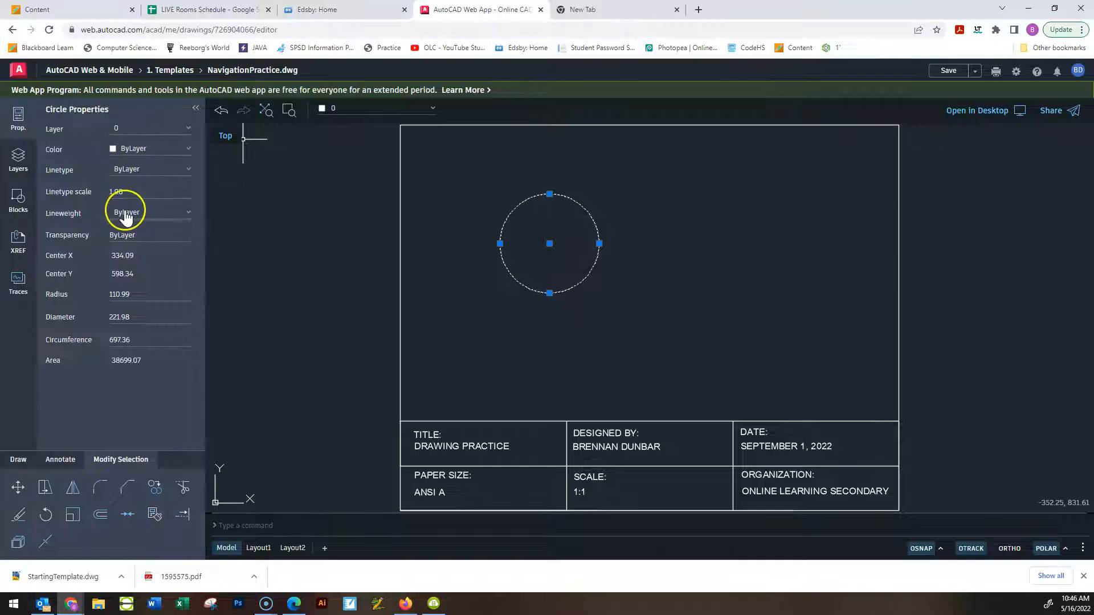
{"action": "left_click", "coordinate": [187, 171]}
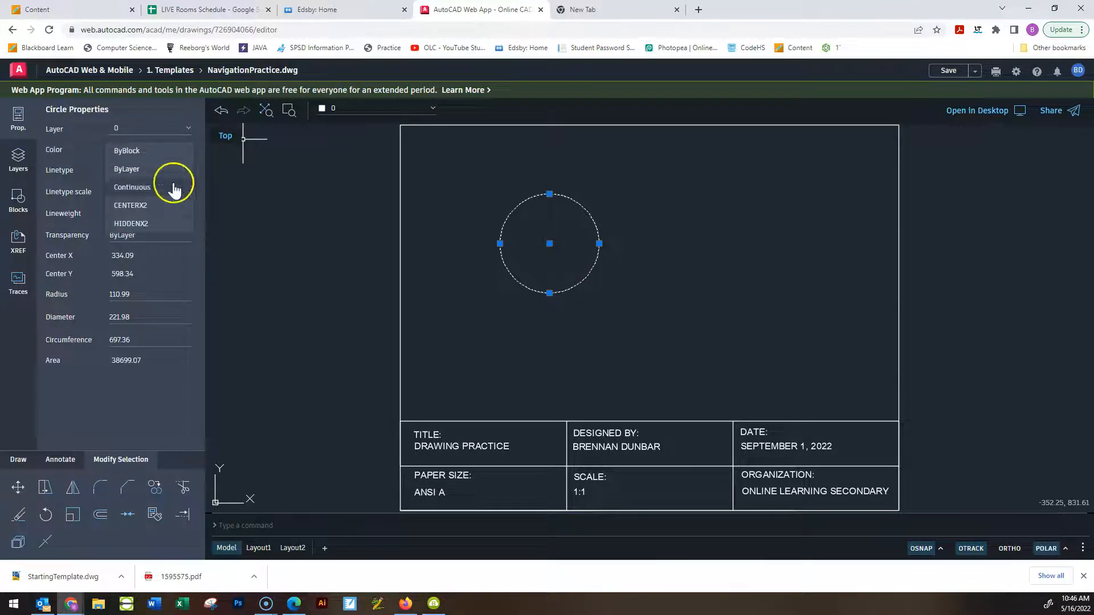
{"action": "key", "text": "Escape"}
{"action": "left_click", "coordinate": [106, 191]}
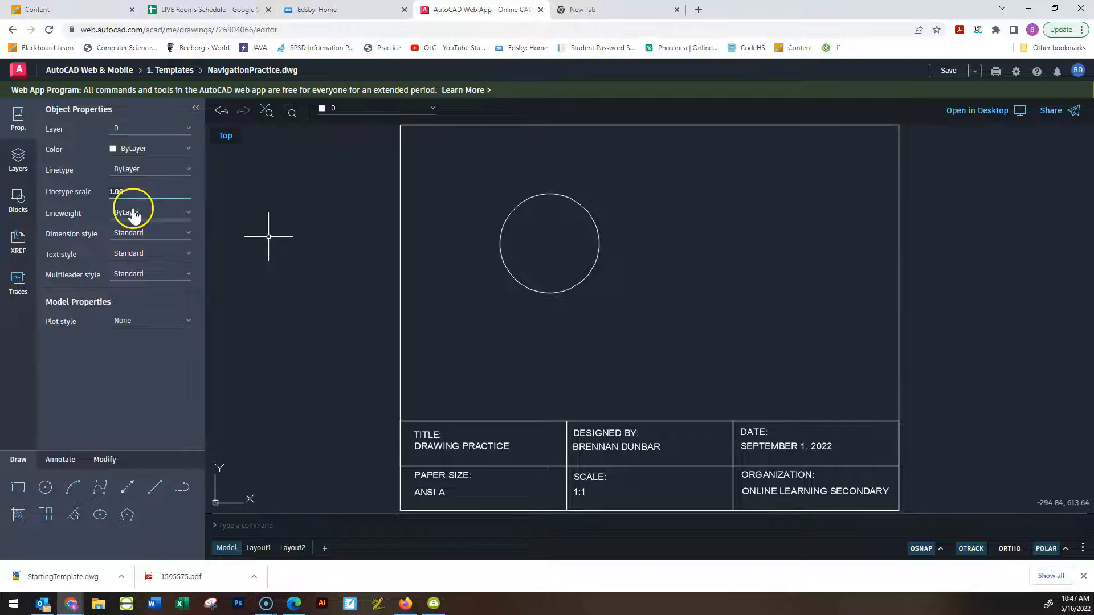
{"action": "key", "text": "Escape"}
Set the default lineweight to 0.18 mm, and try to give the existing circle a fixed lineweight
{"action": "left_click", "coordinate": [153, 221]}
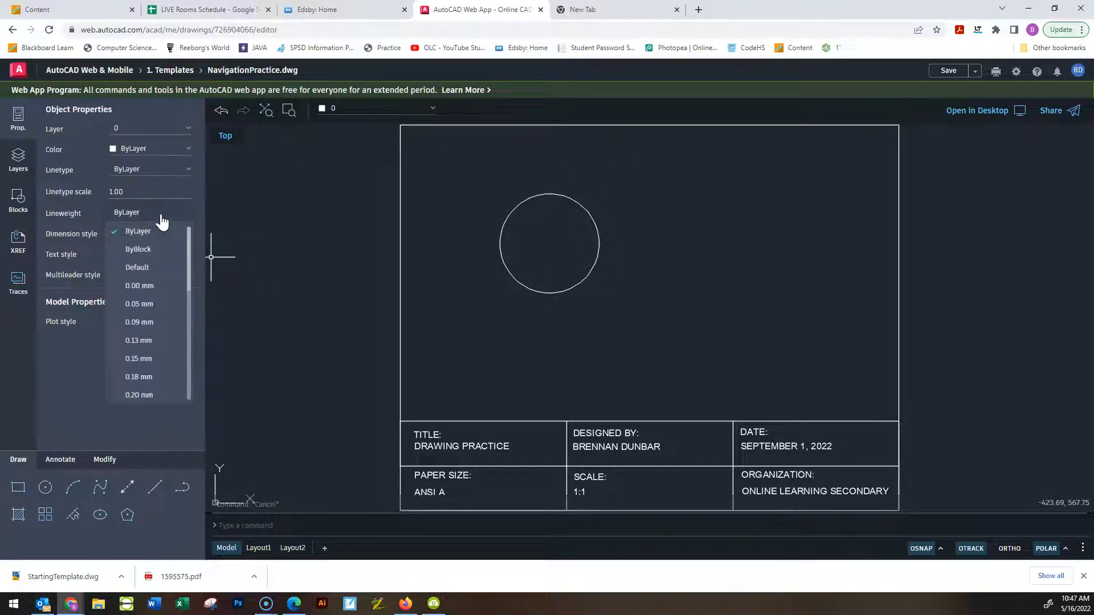
{"action": "left_click", "coordinate": [142, 377]}
{"action": "left_click", "coordinate": [594, 287]}
{"action": "left_click", "coordinate": [571, 252]}
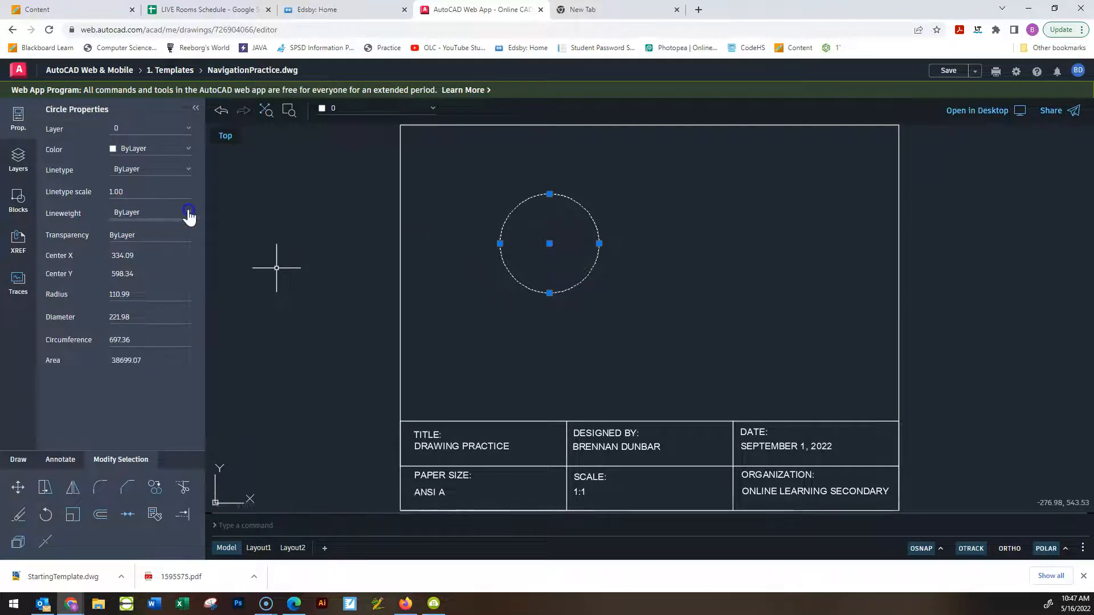
{"action": "left_click", "coordinate": [189, 213]}
{"action": "left_click", "coordinate": [139, 392]}
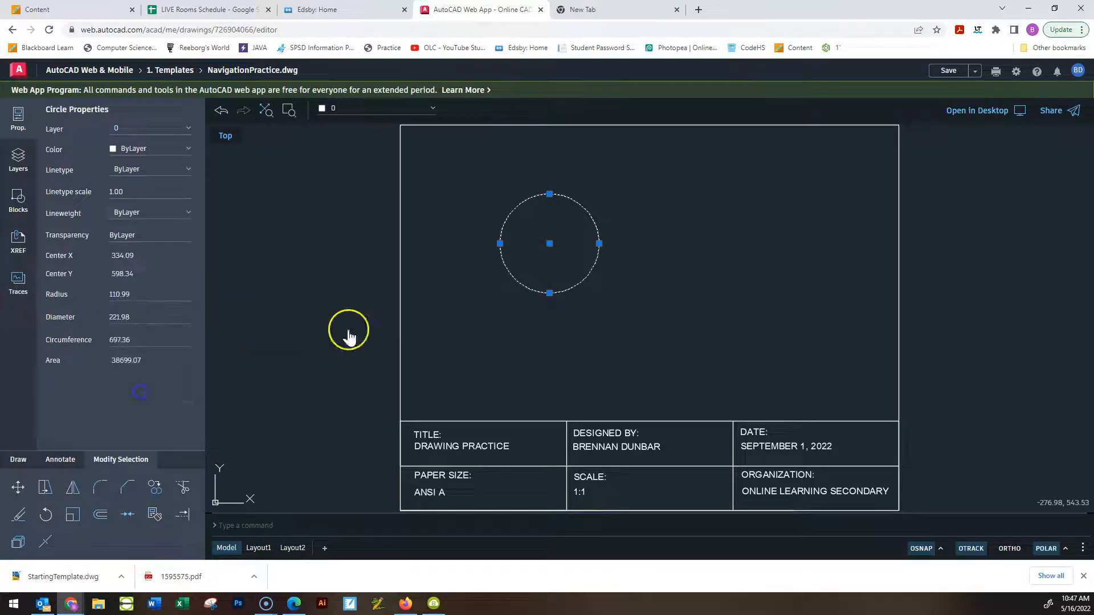
{"action": "left_click", "coordinate": [629, 203]}
{"action": "key", "text": "Escape"}
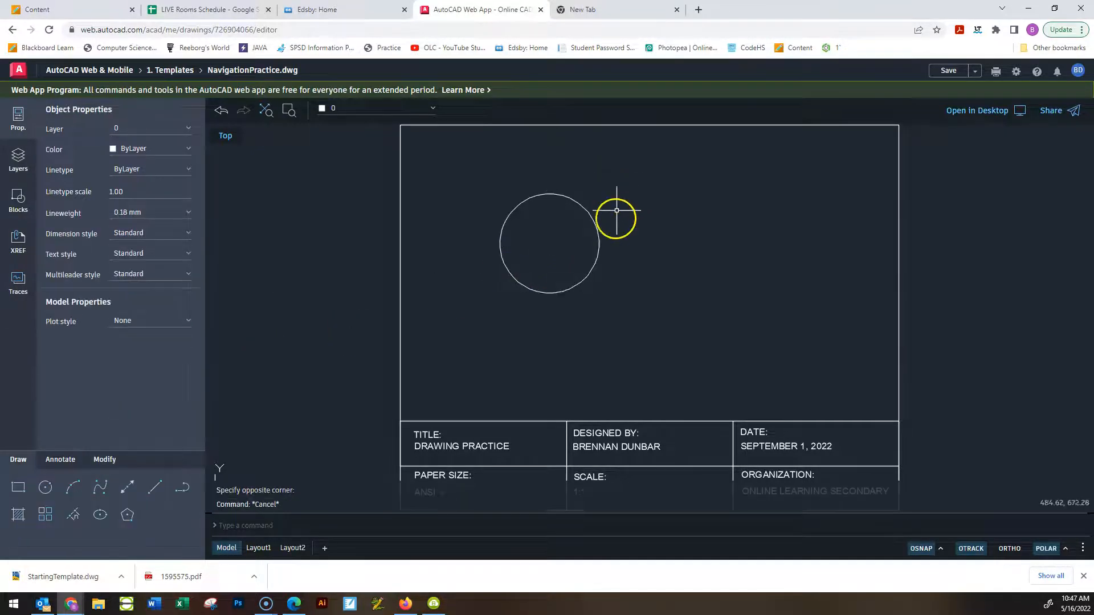
Set the default lineweight back to ByLayer
{"action": "left_click", "coordinate": [188, 214]}
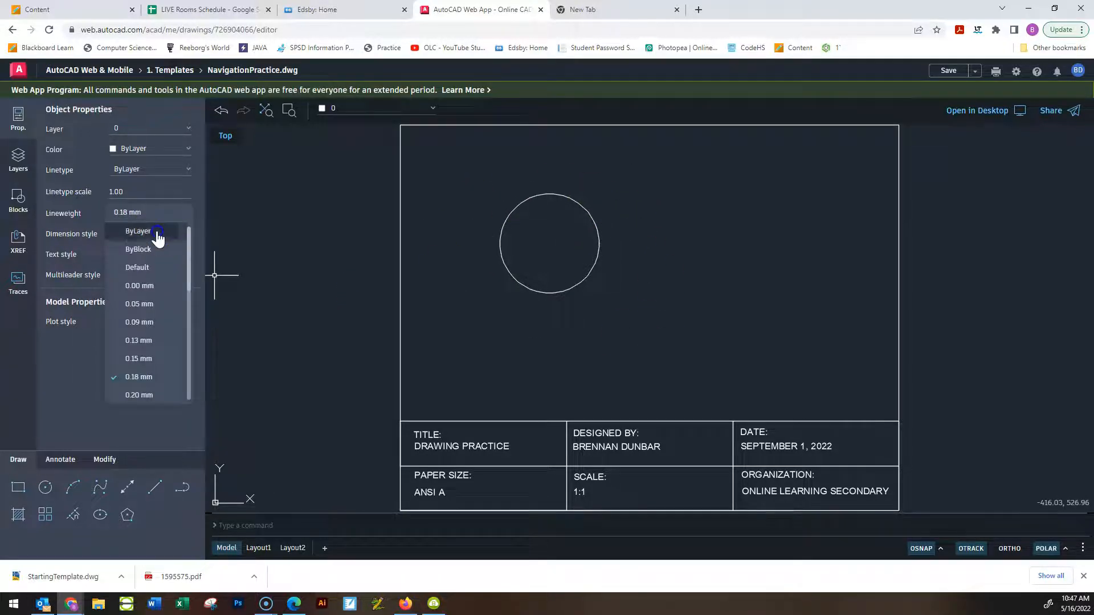
{"action": "left_click", "coordinate": [156, 232]}
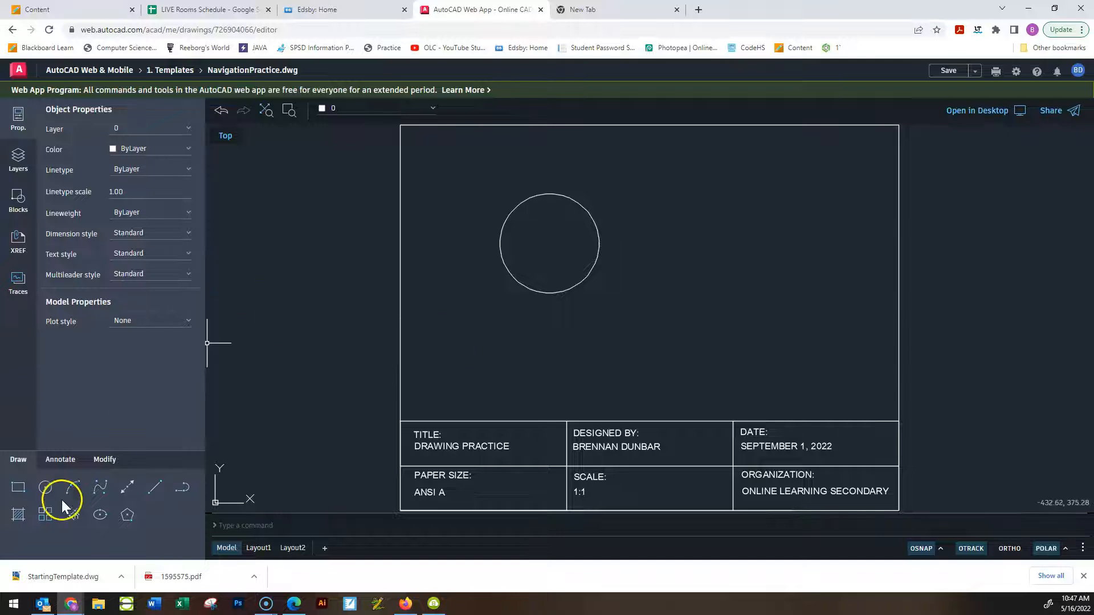
Draw a single line about 426 long, rising at about 40 degrees, to the lower right of the circle
{"action": "left_click", "coordinate": [152, 488]}
{"action": "left_click", "coordinate": [617, 336]}
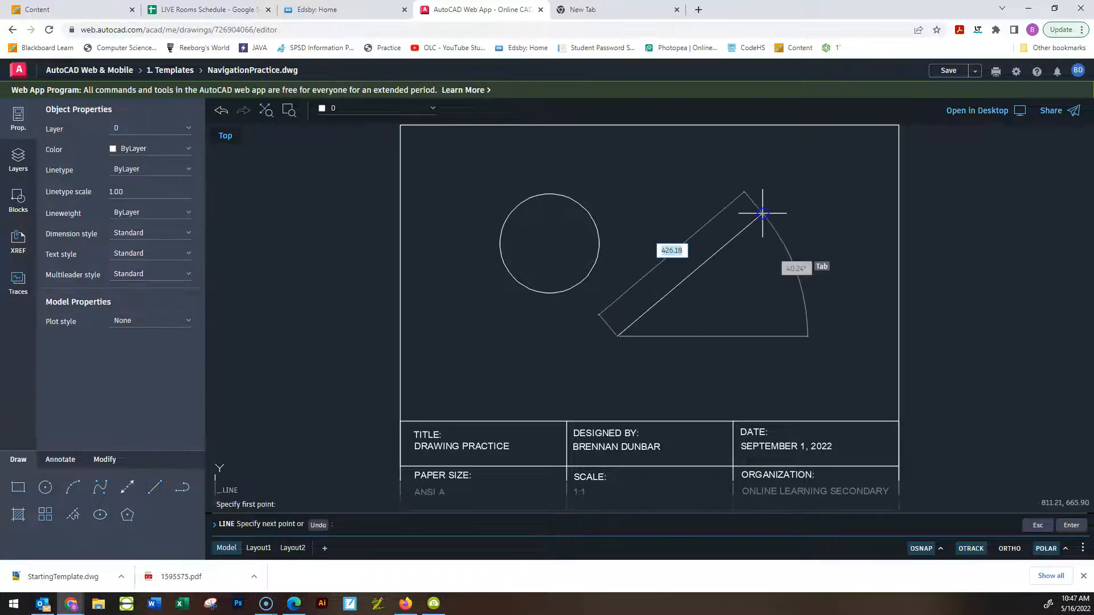
{"action": "left_click", "coordinate": [752, 256]}
{"action": "key", "text": "Escape"}
{"action": "key", "text": "Escape"}
{"action": "key", "text": "Escape"}
Select the line and review its properties, along with the drawing's layers, blocks, external references and traces
{"action": "left_click_drag", "start_coordinate": [768, 310], "coordinate": [724, 207]}
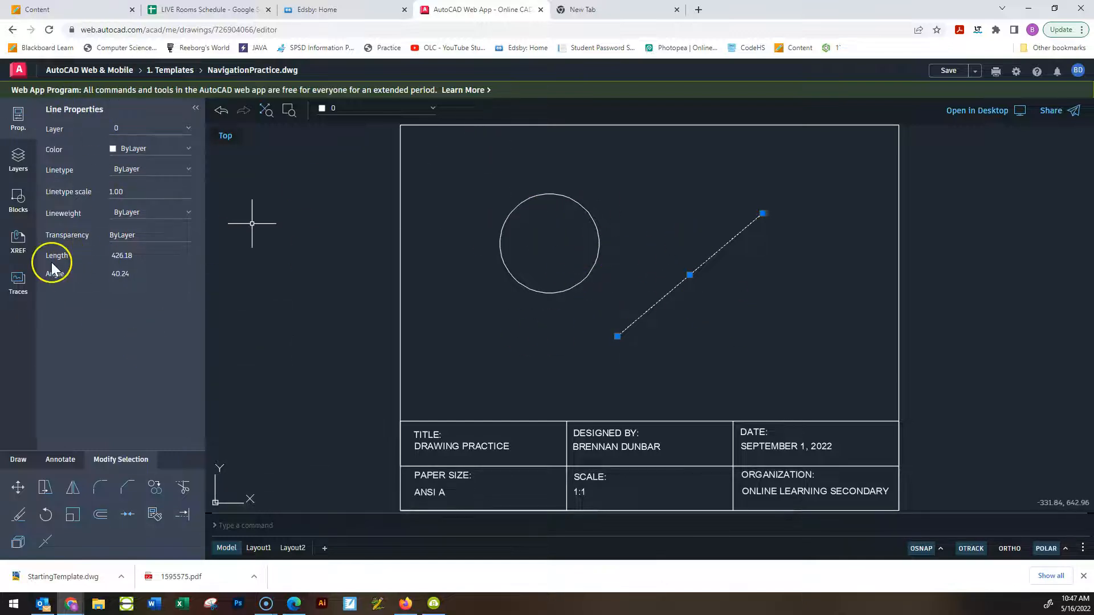
{"action": "left_click", "coordinate": [19, 165]}
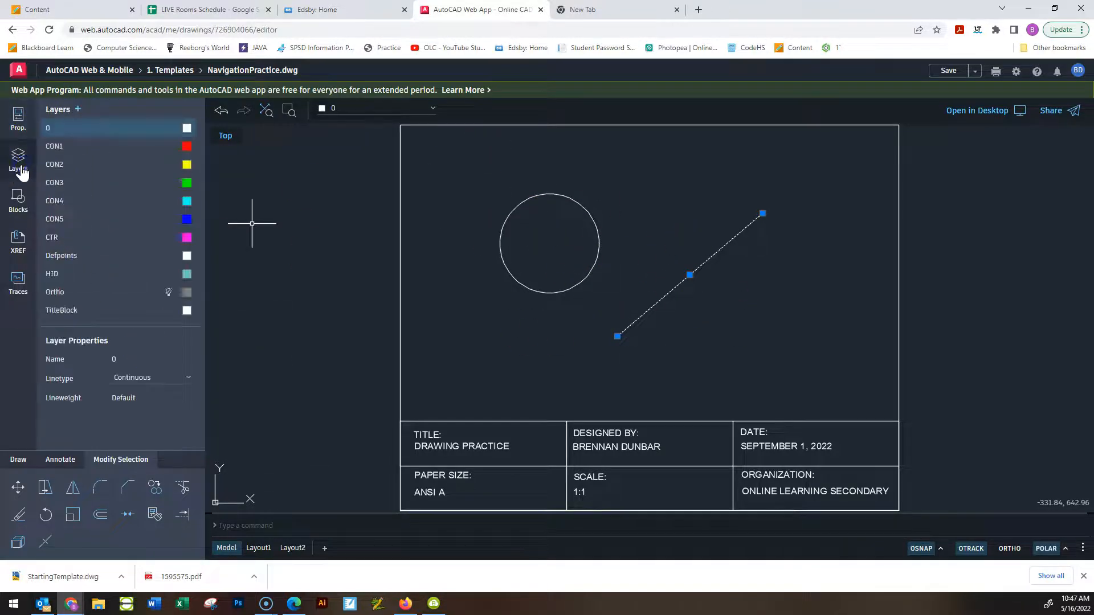
{"action": "left_click", "coordinate": [19, 119]}
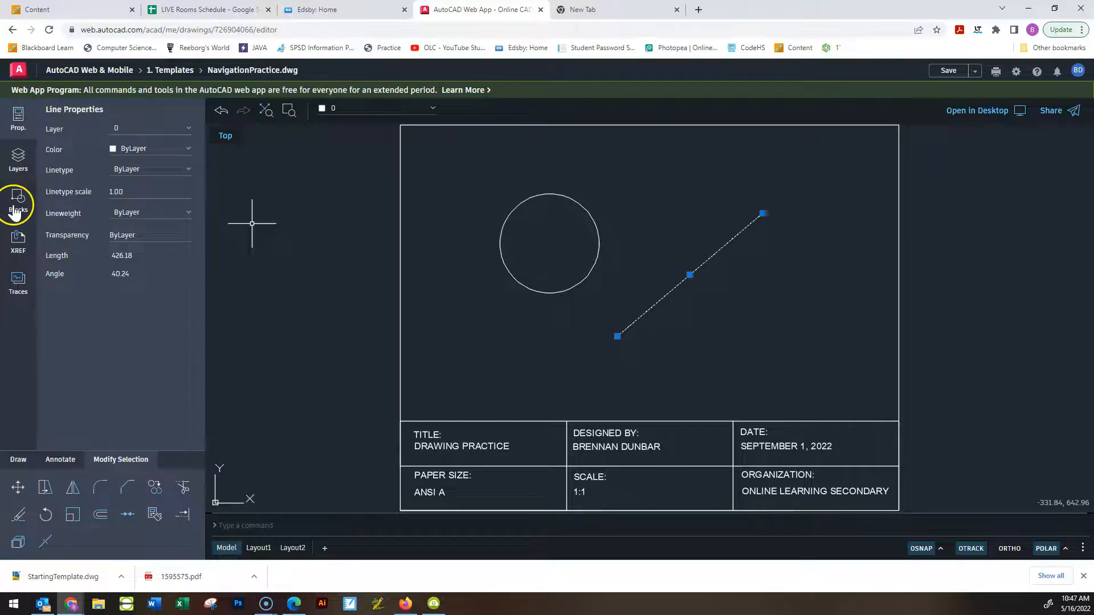
{"action": "left_click", "coordinate": [19, 162]}
{"action": "left_click", "coordinate": [19, 200]}
{"action": "left_click", "coordinate": [18, 239]}
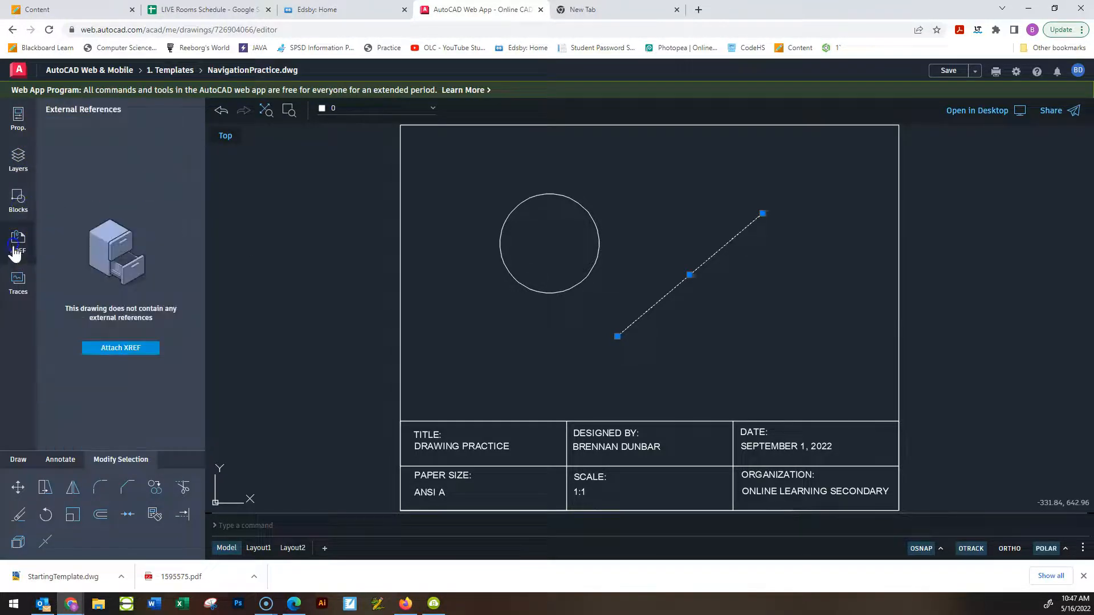
{"action": "left_click", "coordinate": [19, 282]}
{"action": "key", "text": "Escape"}
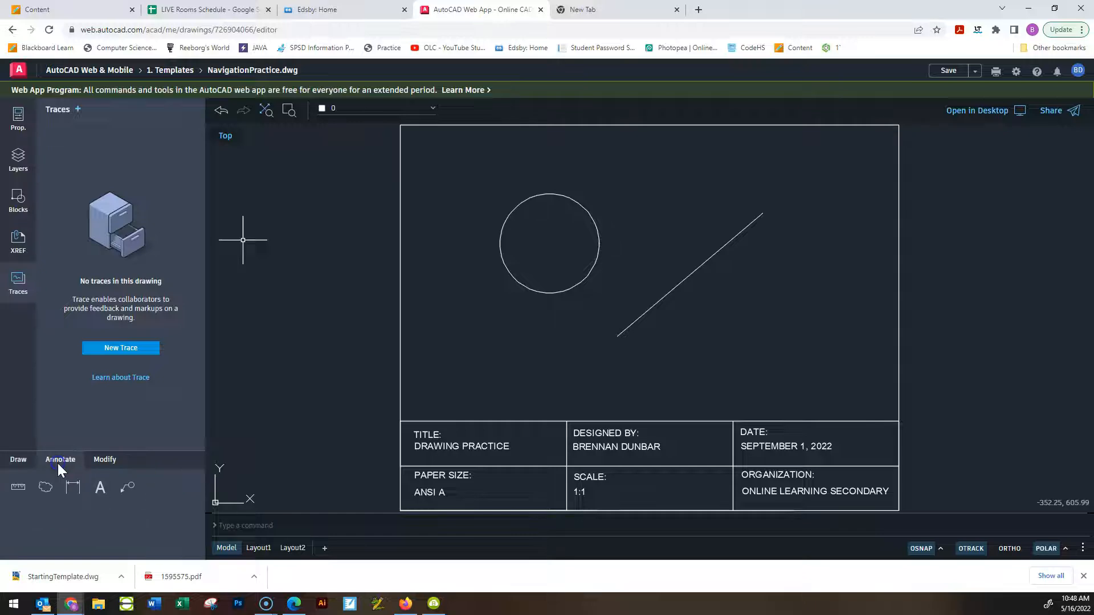
Draw a wide rectangular revision cloud above the sloping line
{"action": "left_click", "coordinate": [40, 495]}
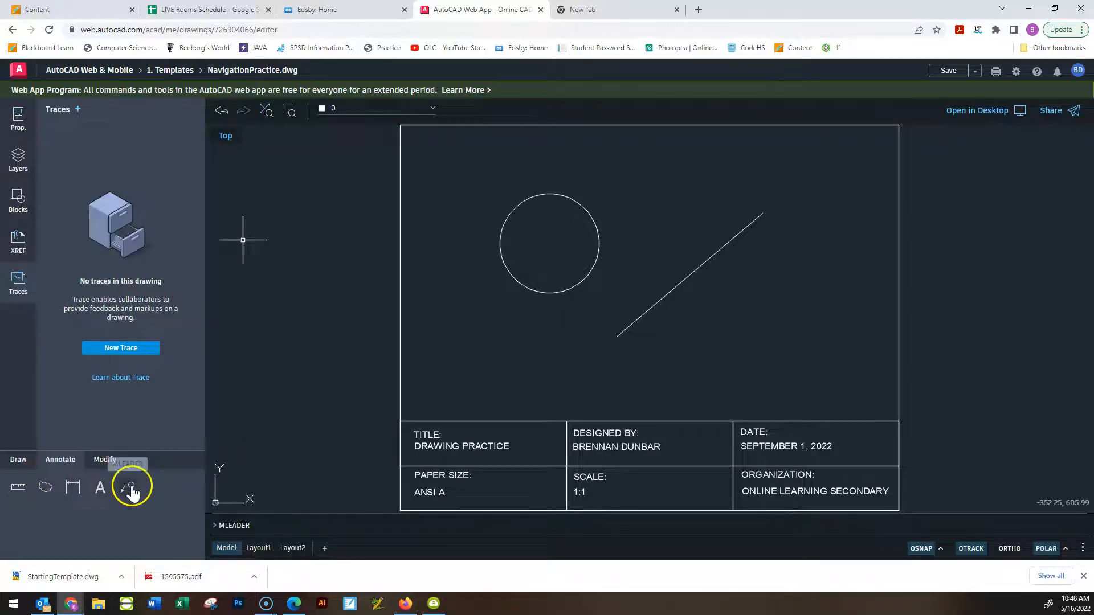
{"action": "left_click", "coordinate": [640, 155]}
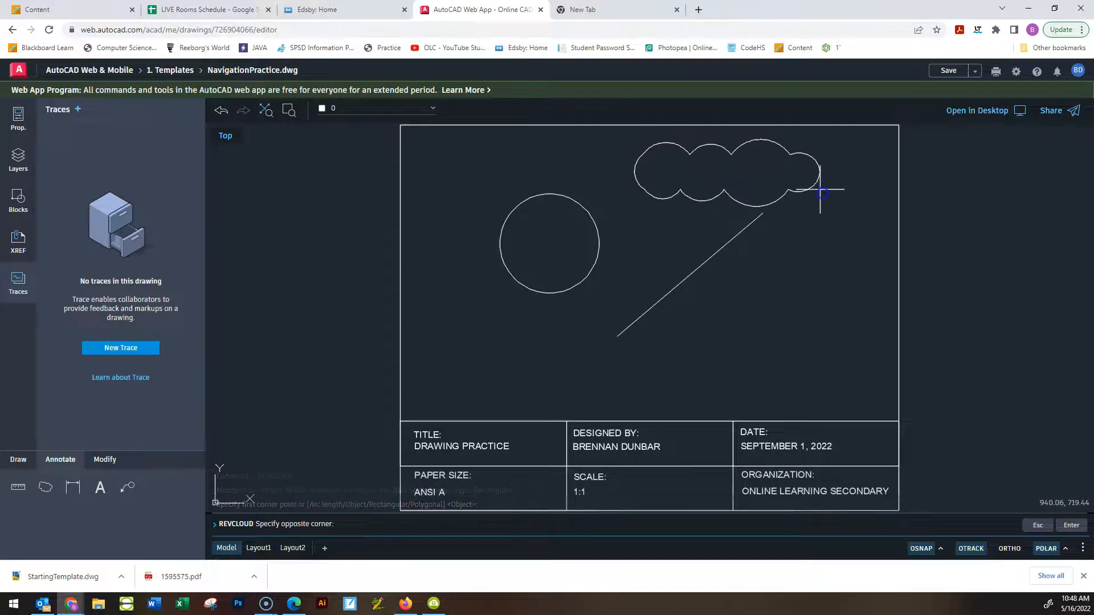
{"action": "left_click", "coordinate": [820, 193]}
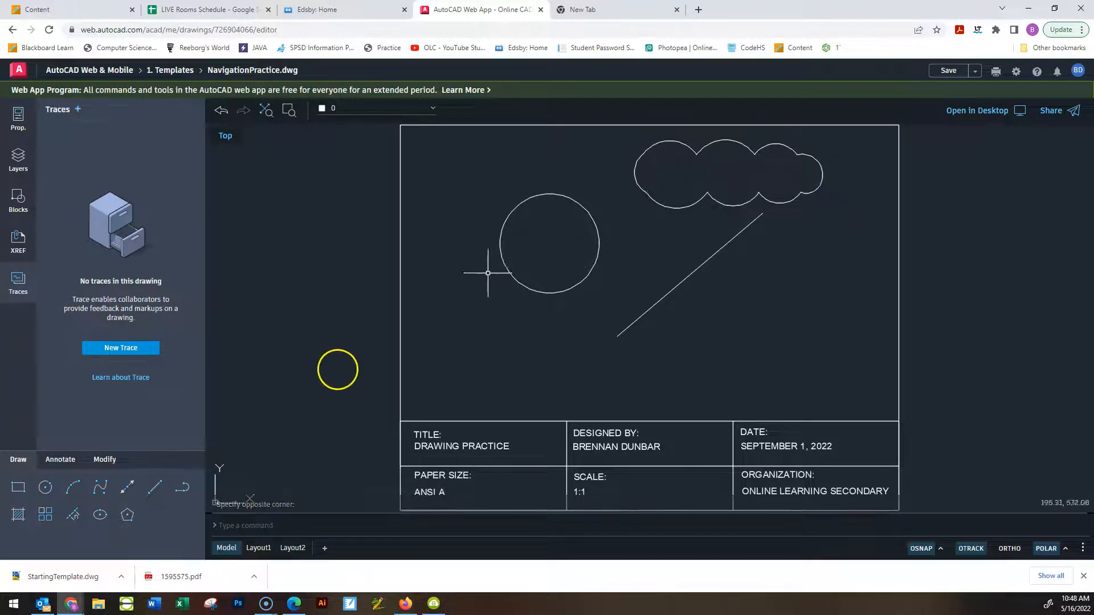
Add the multiline text "CHANGE THIS" with a text height of 5 inside the revision cloud
{"action": "left_click", "coordinate": [61, 461]}
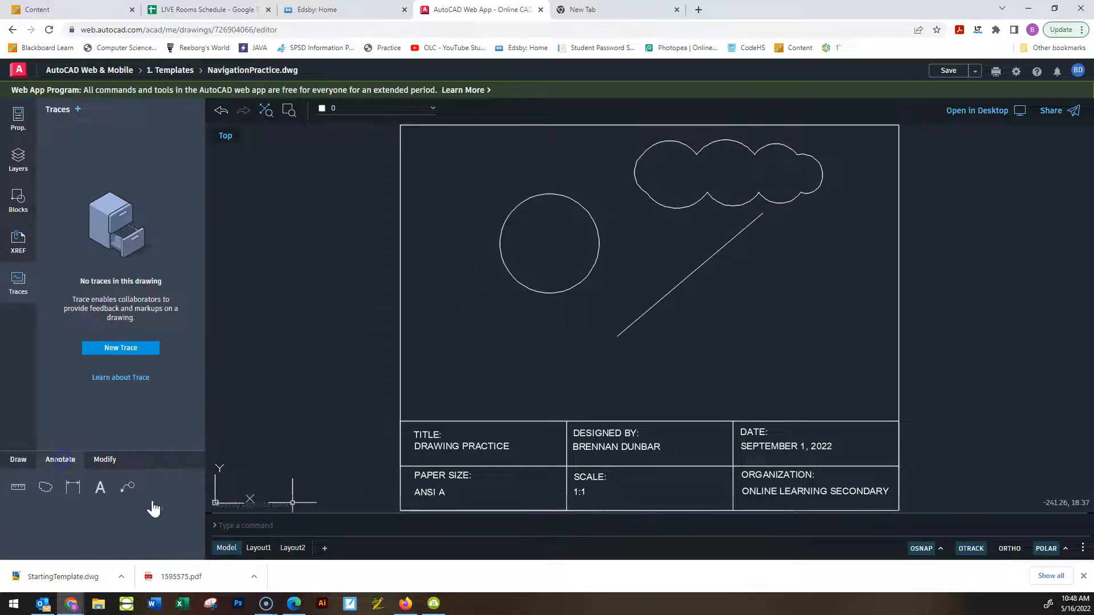
{"action": "left_click", "coordinate": [100, 488]}
{"action": "left_click", "coordinate": [696, 164]}
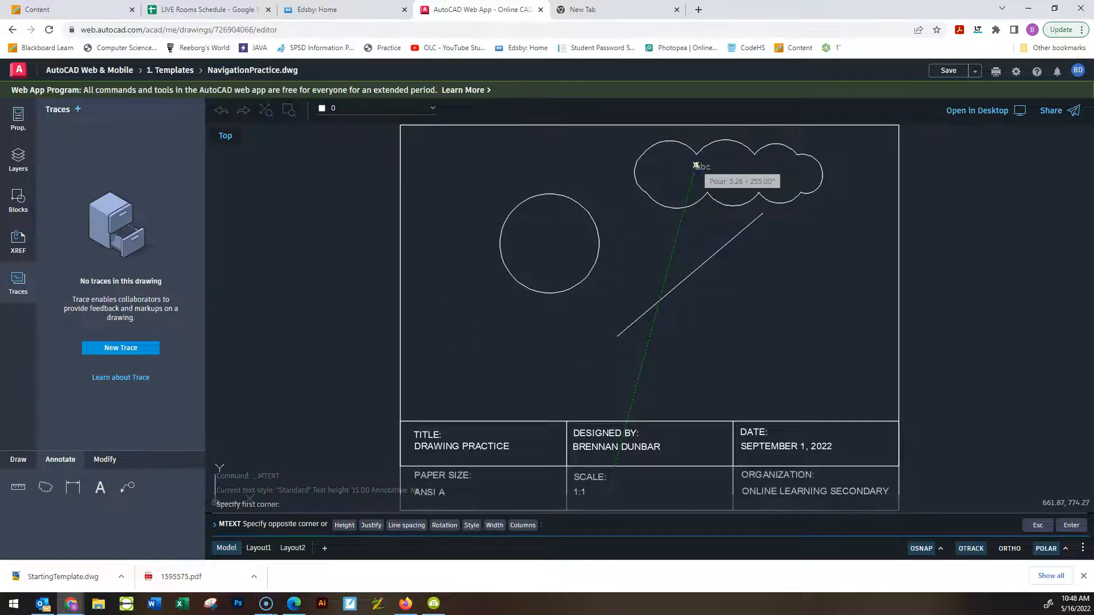
{"action": "left_click", "coordinate": [762, 165]}
{"action": "type", "text": "CHANGE THIS"}
{"action": "left_click", "coordinate": [710, 221]}
{"action": "type", "text": "5"}
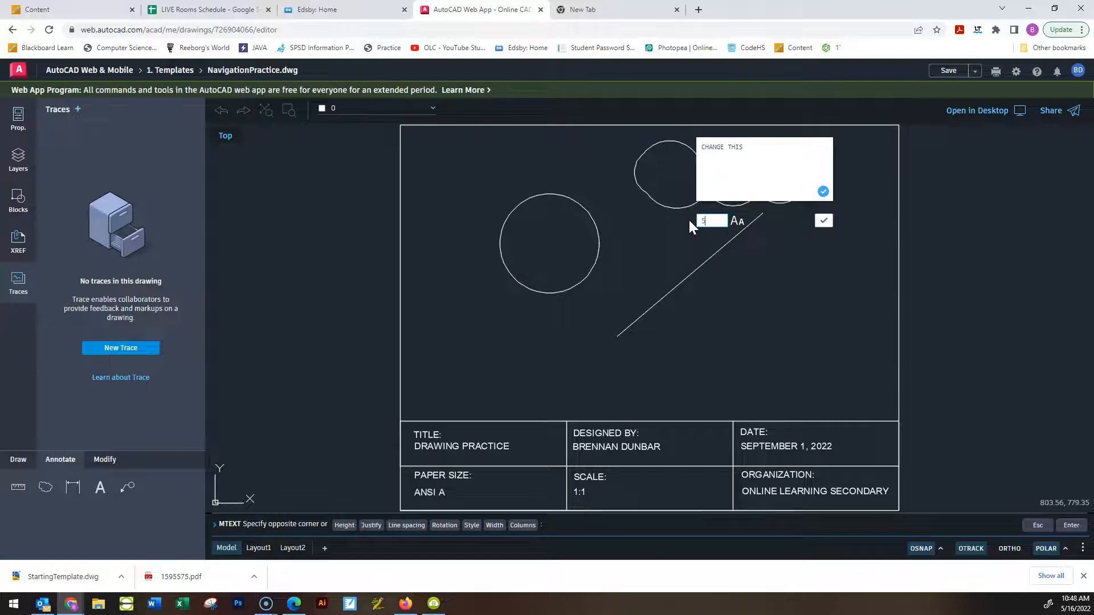
{"action": "left_click", "coordinate": [823, 220]}
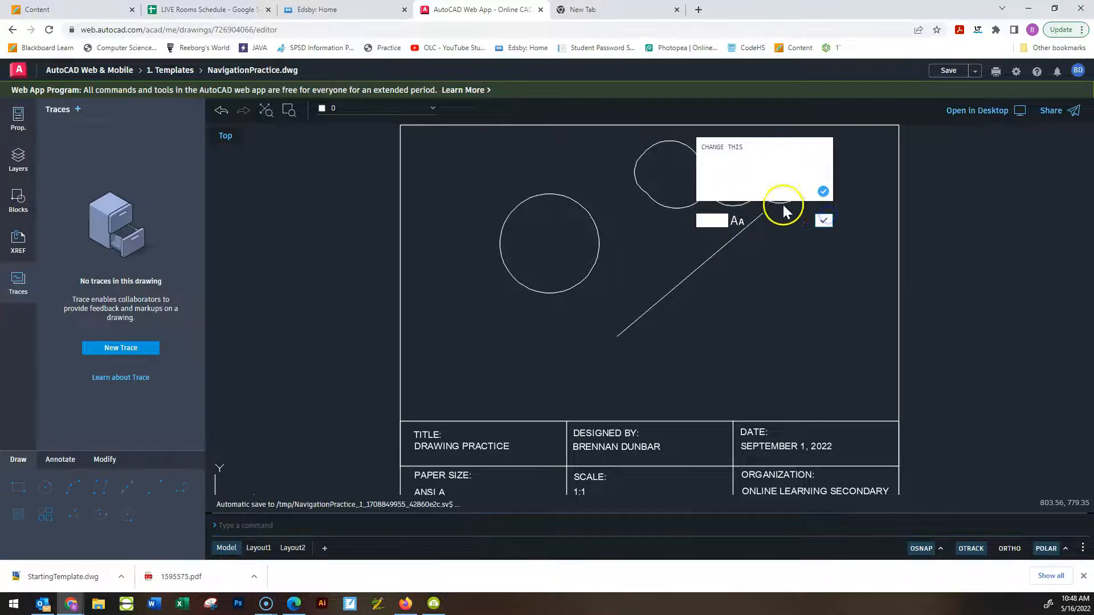
Inspect the small text inside the revision cloud up close, and delete the cloud together with its text
{"action": "scroll", "coordinate": [715, 166], "scroll_direction": "up", "scroll_amount": 5}
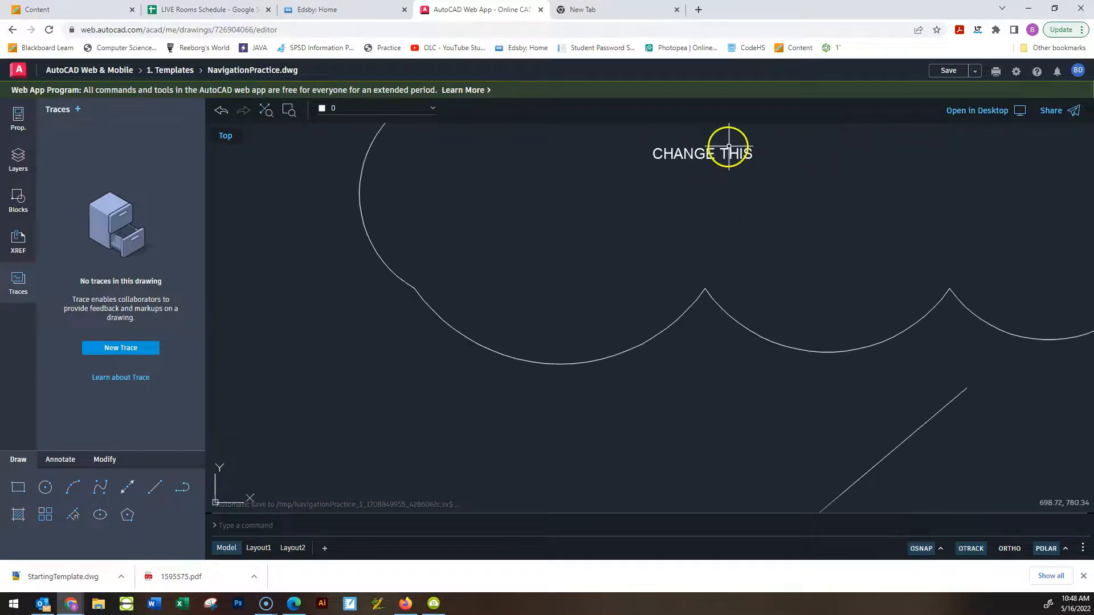
{"action": "scroll", "coordinate": [729, 147], "scroll_direction": "down", "scroll_amount": 5}
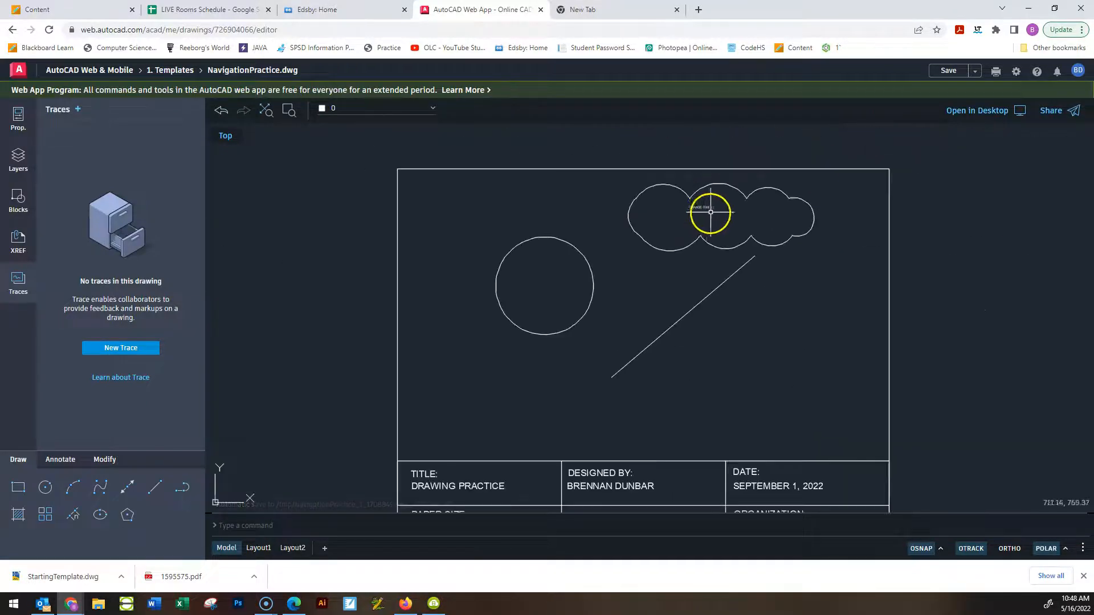
{"action": "left_click", "coordinate": [826, 247]}
{"action": "left_click", "coordinate": [659, 182]}
{"action": "key", "text": "Delete"}
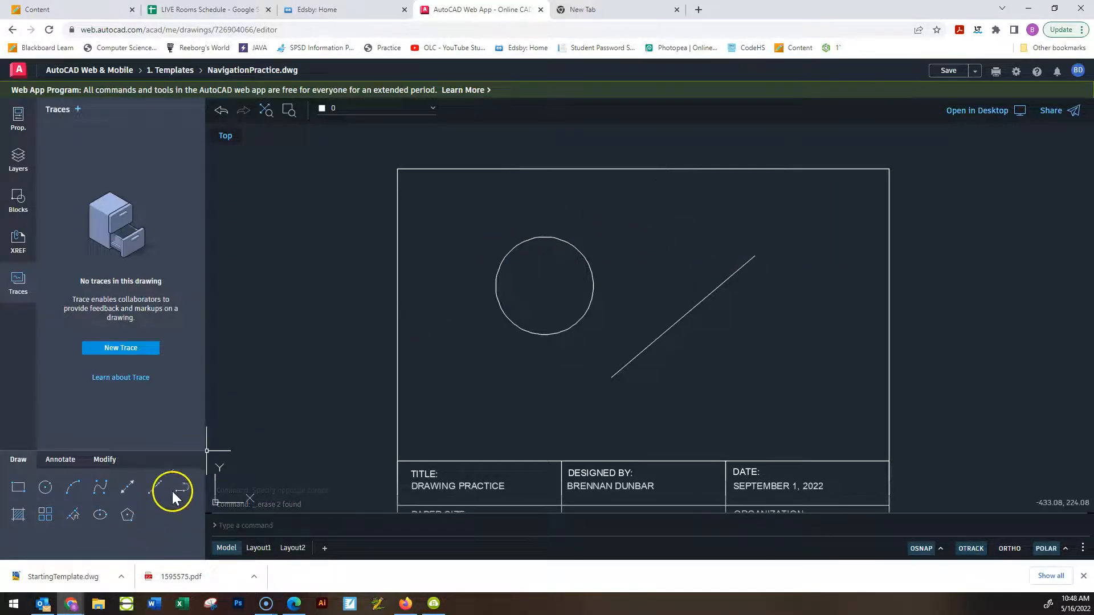
Add an aligned dimension between the sloping line's two endpoints, placed below and to the right of the line
{"action": "left_click", "coordinate": [61, 461]}
{"action": "left_click", "coordinate": [82, 486]}
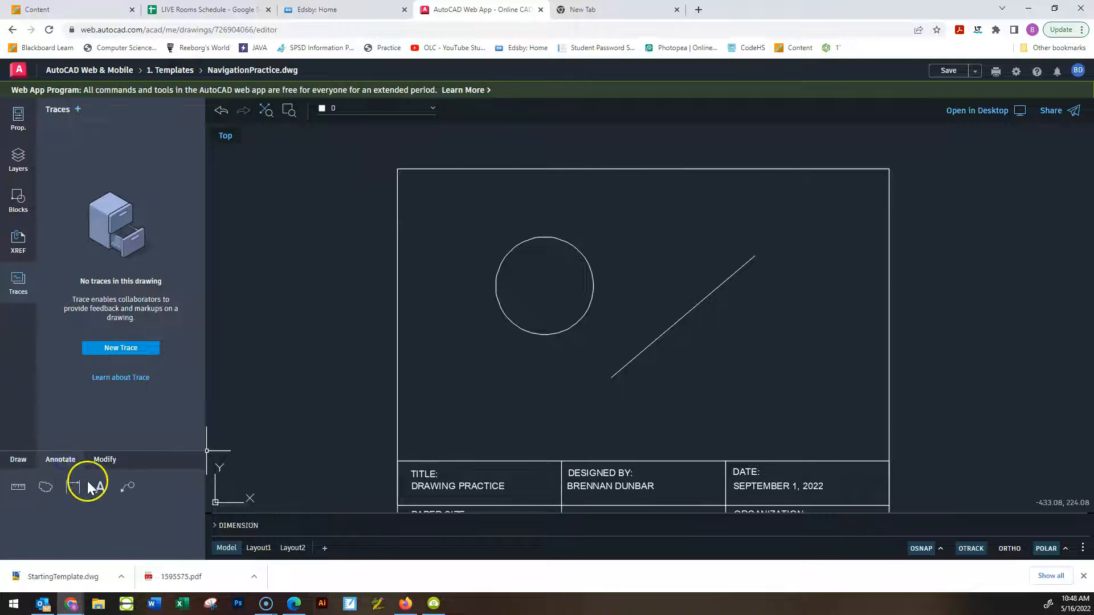
{"action": "left_click", "coordinate": [605, 379]}
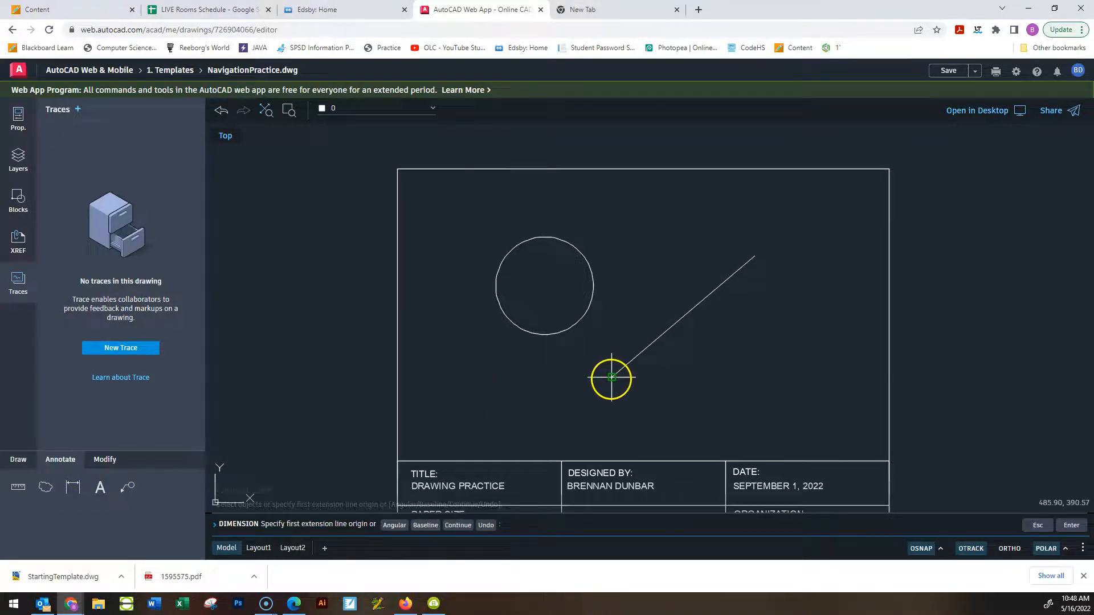
{"action": "left_click", "coordinate": [755, 255]}
{"action": "left_click", "coordinate": [767, 317]}
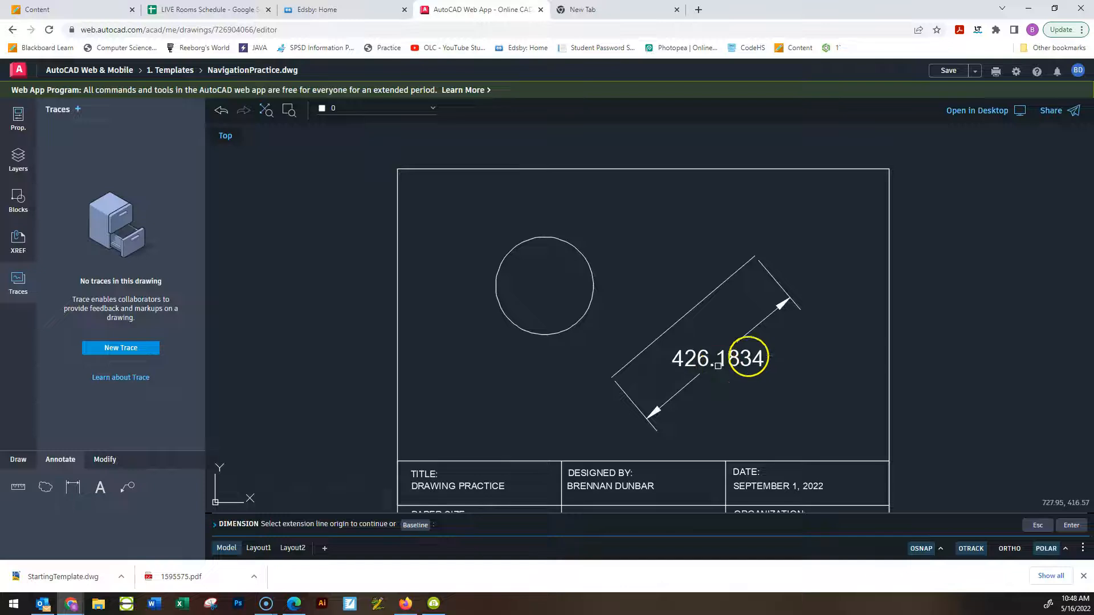
Delete the sloping line together with its aligned dimension, and bring up the modify tools
{"action": "key", "text": "Escape"}
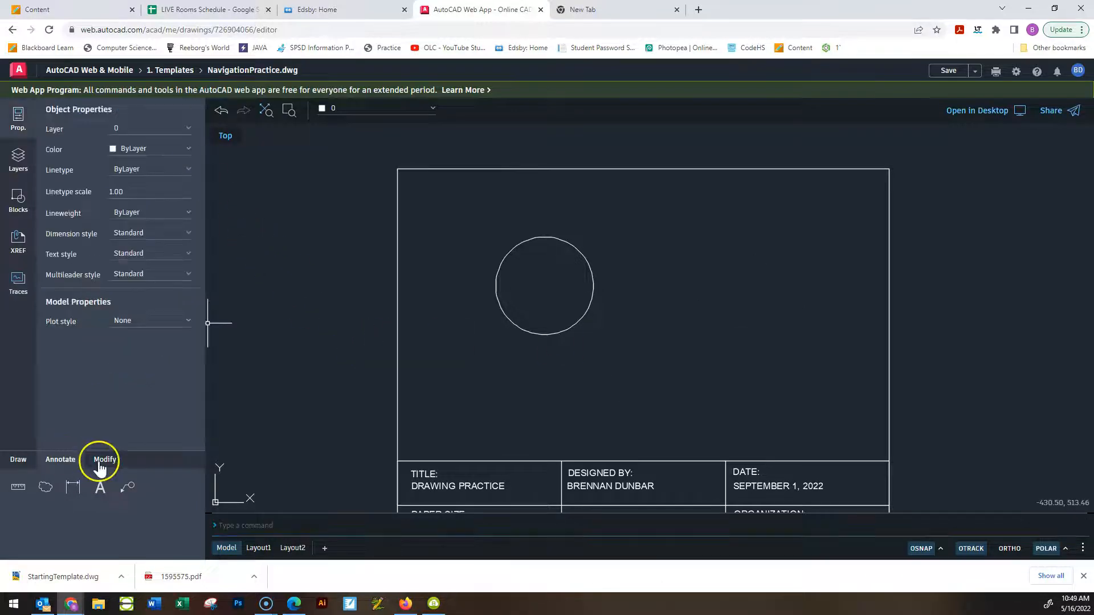
{"action": "left_click", "coordinate": [104, 460]}
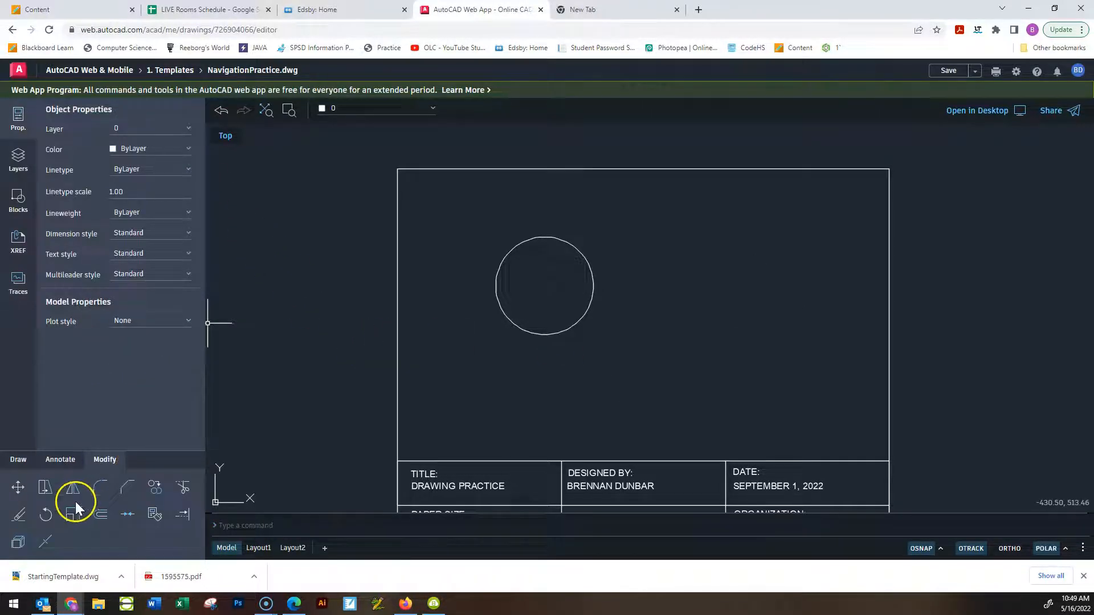
{"action": "left_click", "coordinate": [94, 493]}
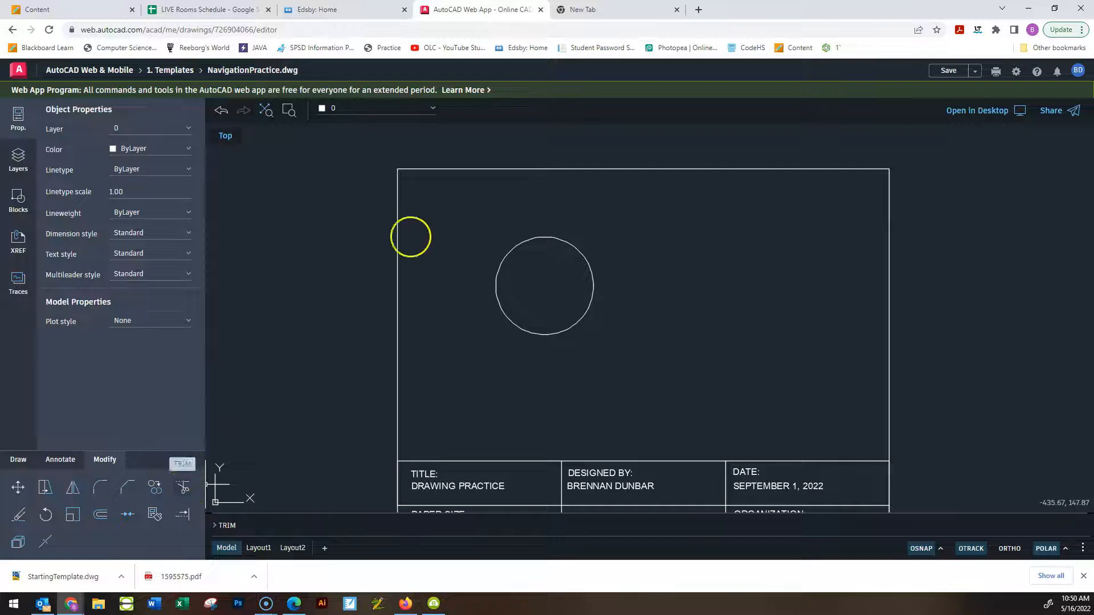
Draw a line crossing the circle diagonally, from below right of it to above left of it
{"action": "left_click", "coordinate": [21, 465]}
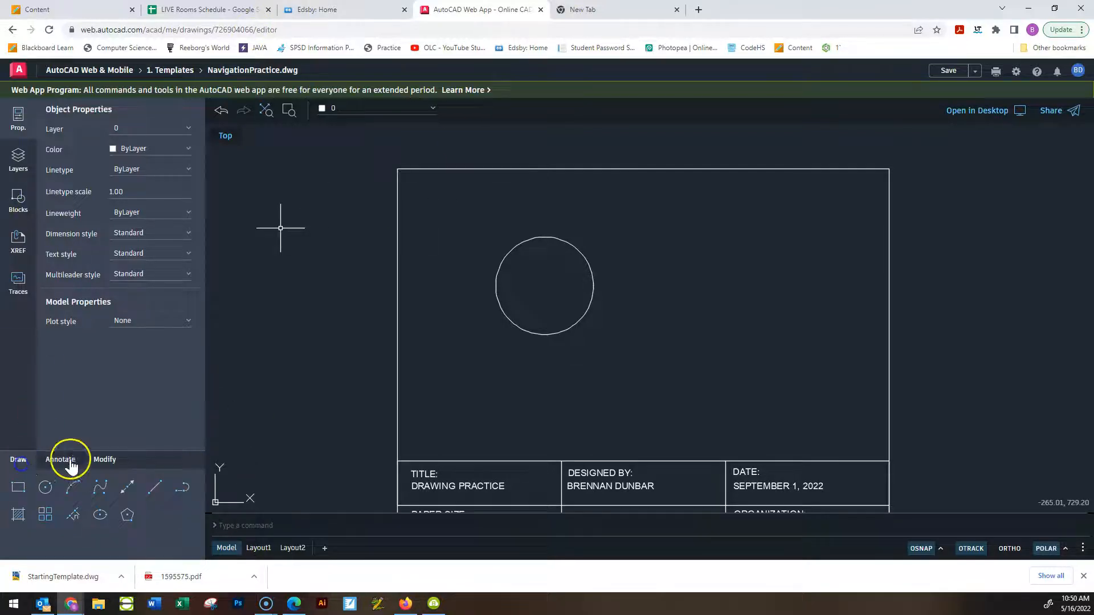
{"action": "left_click", "coordinate": [622, 361]}
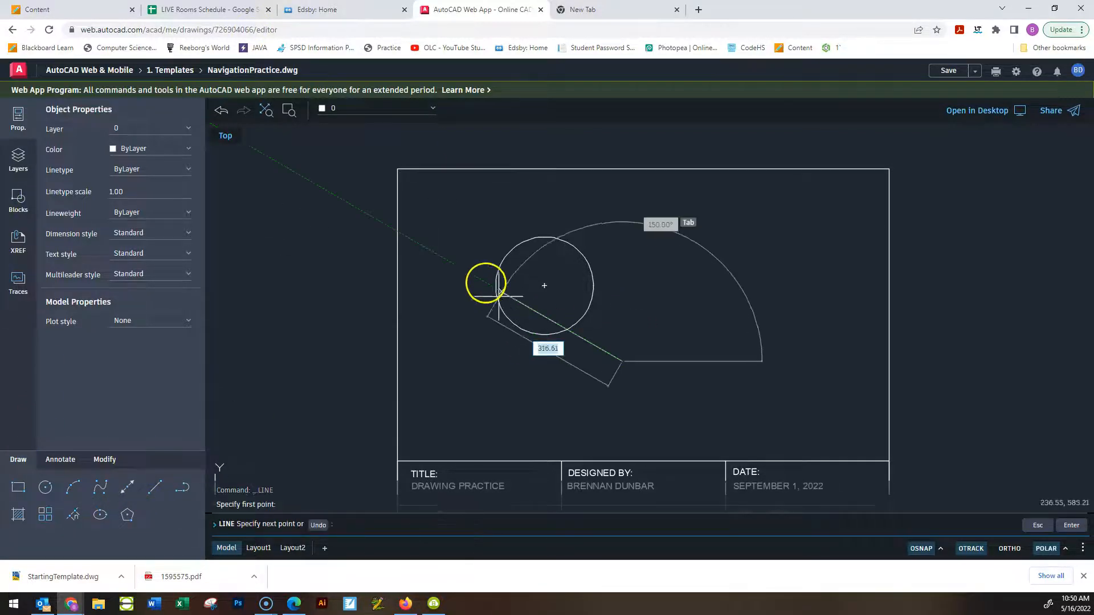
{"action": "left_click", "coordinate": [478, 258]}
{"action": "key", "text": "Escape"}
{"action": "key", "text": "Escape"}
{"action": "key", "text": "Escape"}
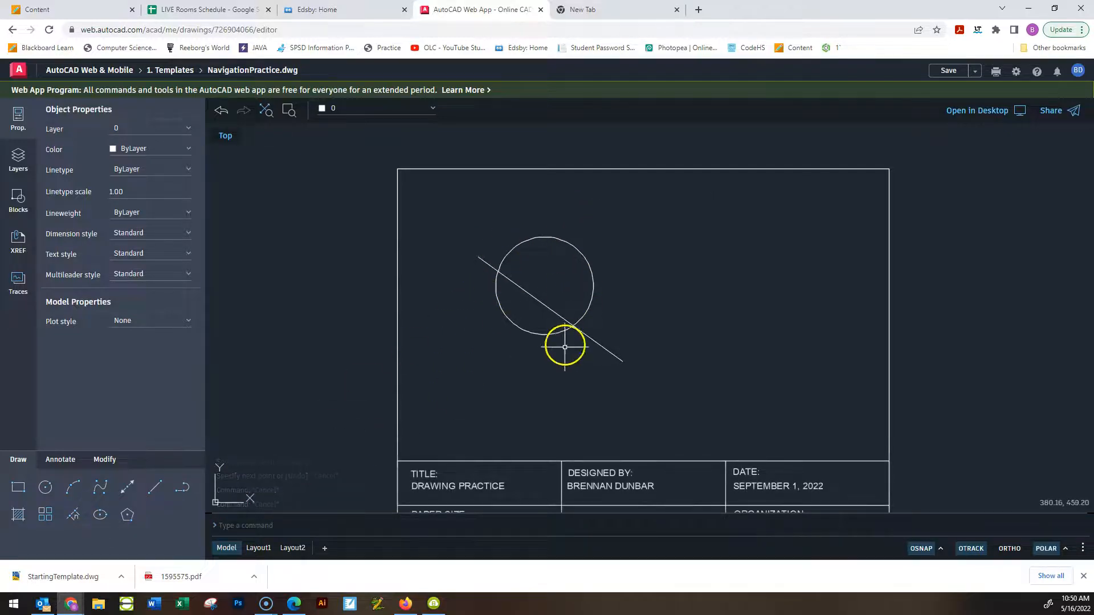
Trim away the part of the line inside the circle, and undo the trim
{"action": "left_click", "coordinate": [103, 465]}
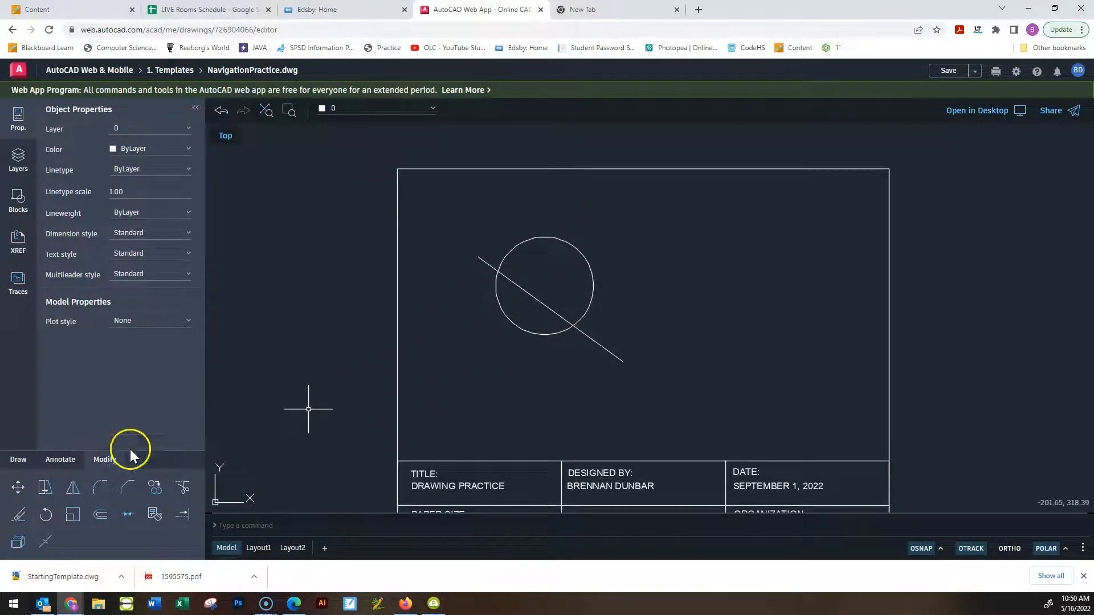
{"action": "left_click", "coordinate": [180, 515]}
{"action": "left_click", "coordinate": [129, 517]}
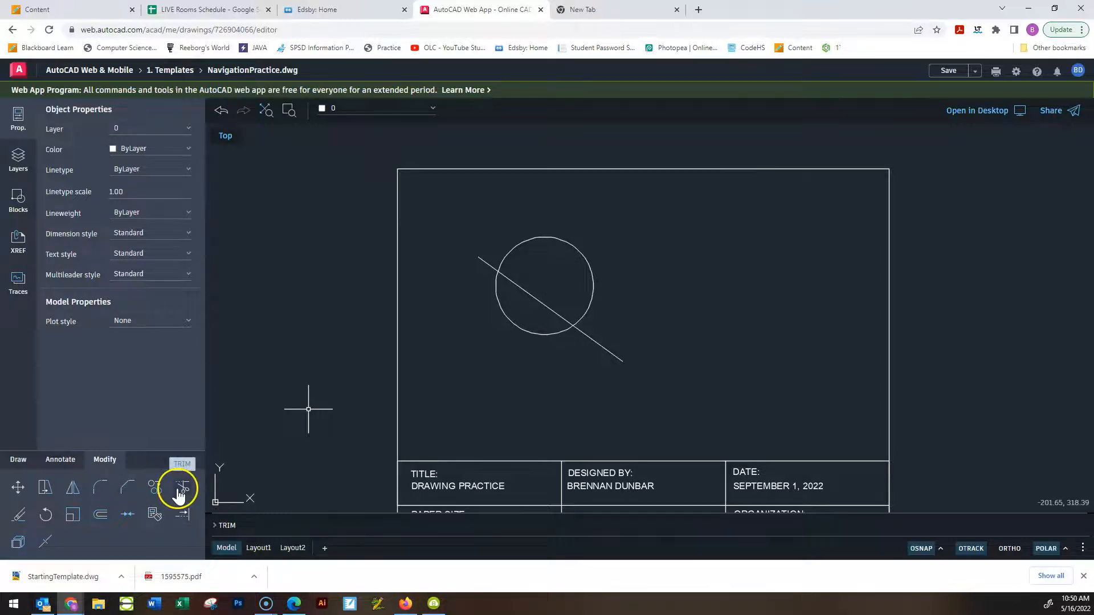
{"action": "left_click", "coordinate": [556, 315]}
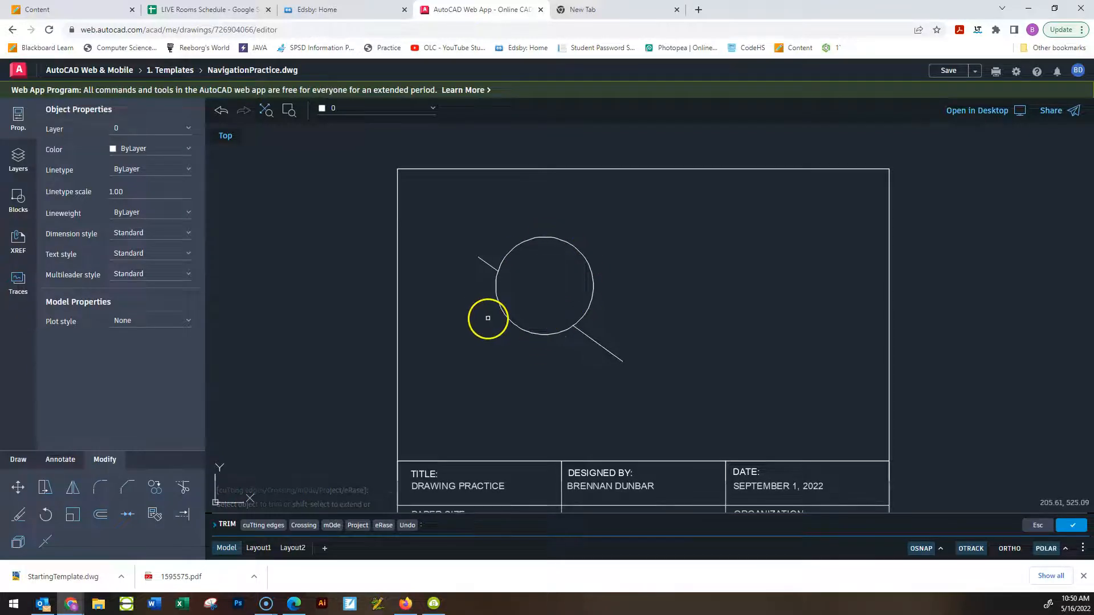
{"action": "key", "text": "Escape"}
{"action": "key", "text": "ctrl+z"}
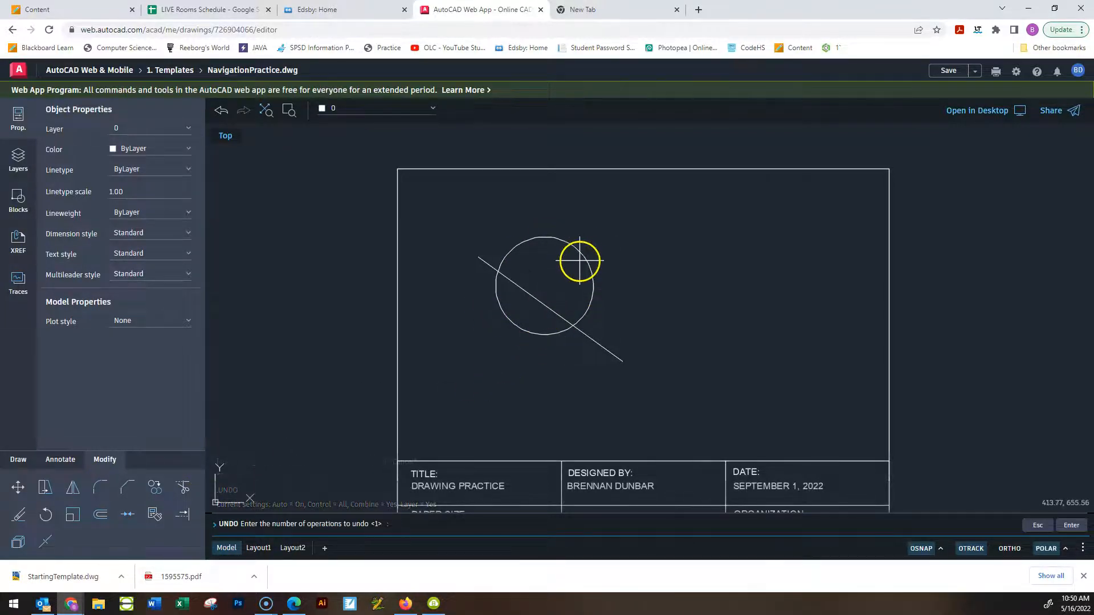
{"action": "key", "text": "Escape"}
{"action": "key", "text": "Escape"}
{"action": "key", "text": "Escape"}
{"action": "key", "text": "Escape"}
Trim away the circle's arc above and to the right of the sloping line
{"action": "left_click", "coordinate": [182, 487]}
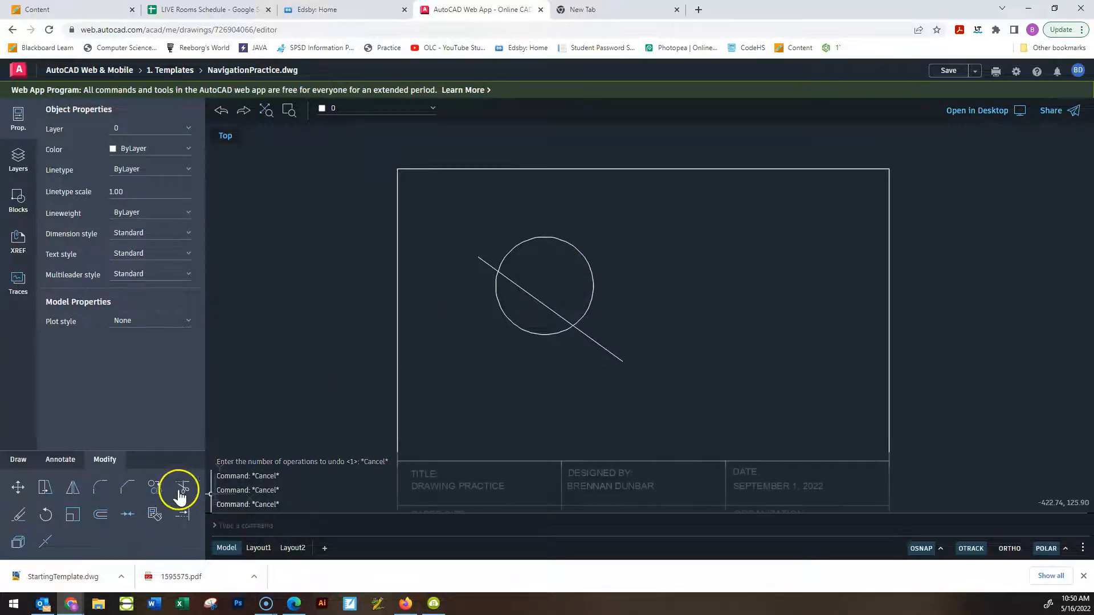
{"action": "left_click", "coordinate": [593, 286]}
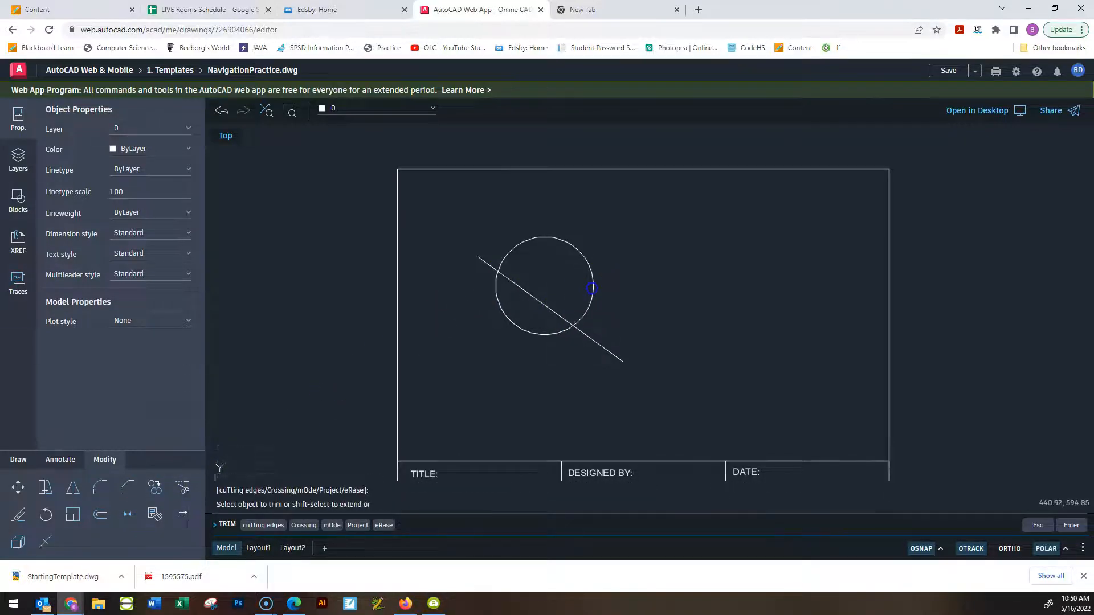
{"action": "key", "text": "Escape"}
{"action": "key", "text": "Escape"}
{"action": "key", "text": "Escape"}
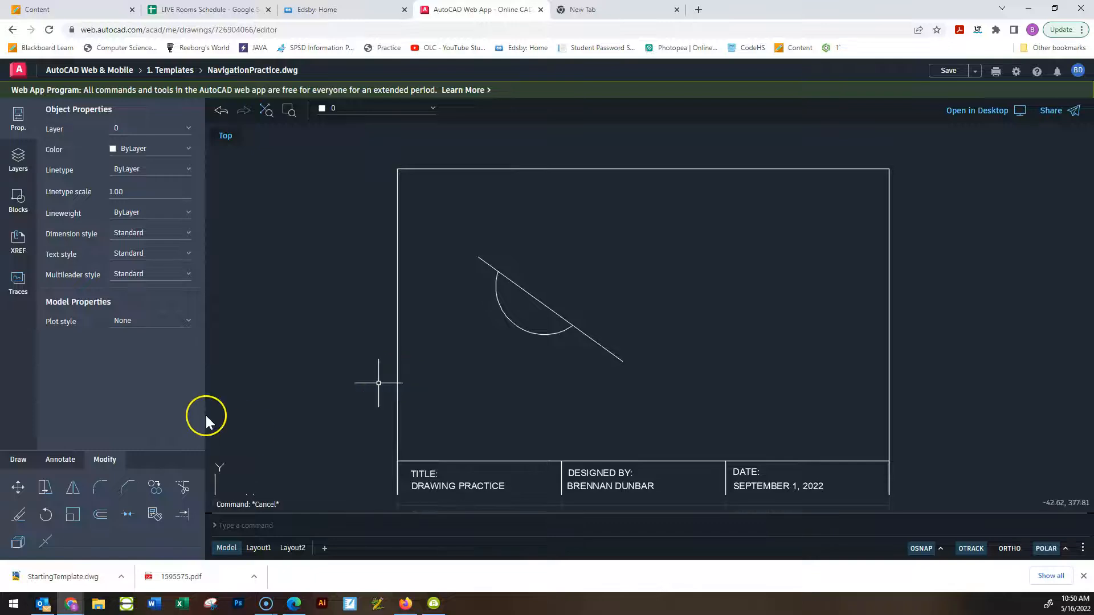
{"action": "left_click", "coordinate": [25, 468]}
{"action": "left_click", "coordinate": [63, 459]}
{"action": "left_click", "coordinate": [18, 460]}
{"action": "left_click", "coordinate": [124, 485]}
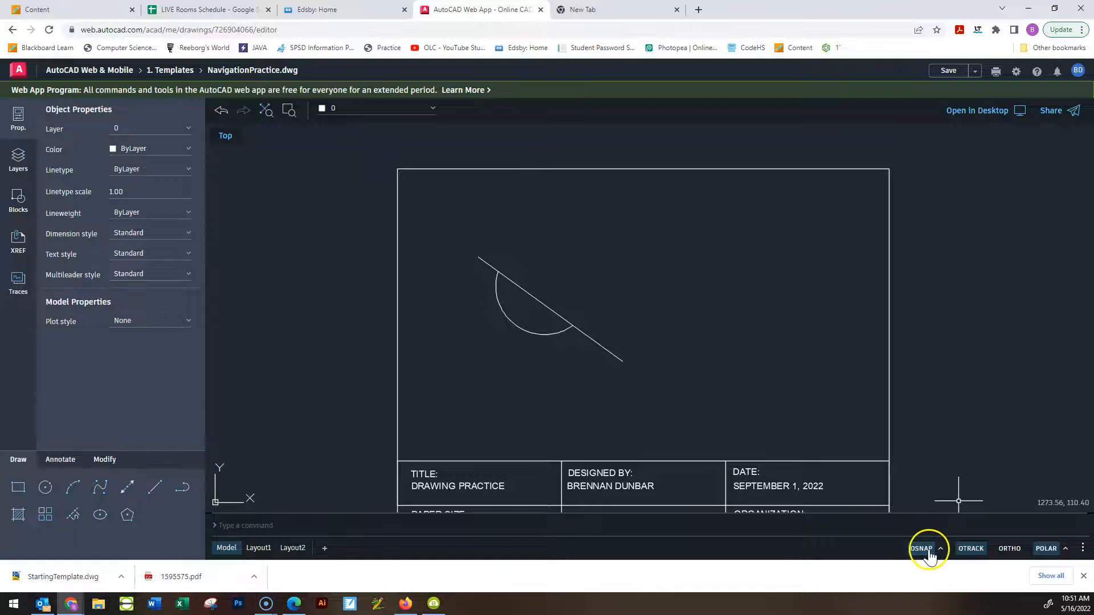
Draw a second line from the upper right of the drawing down to the sloping line's lower endpoint
{"action": "scroll", "coordinate": [464, 420], "scroll_direction": "up", "scroll_amount": 5}
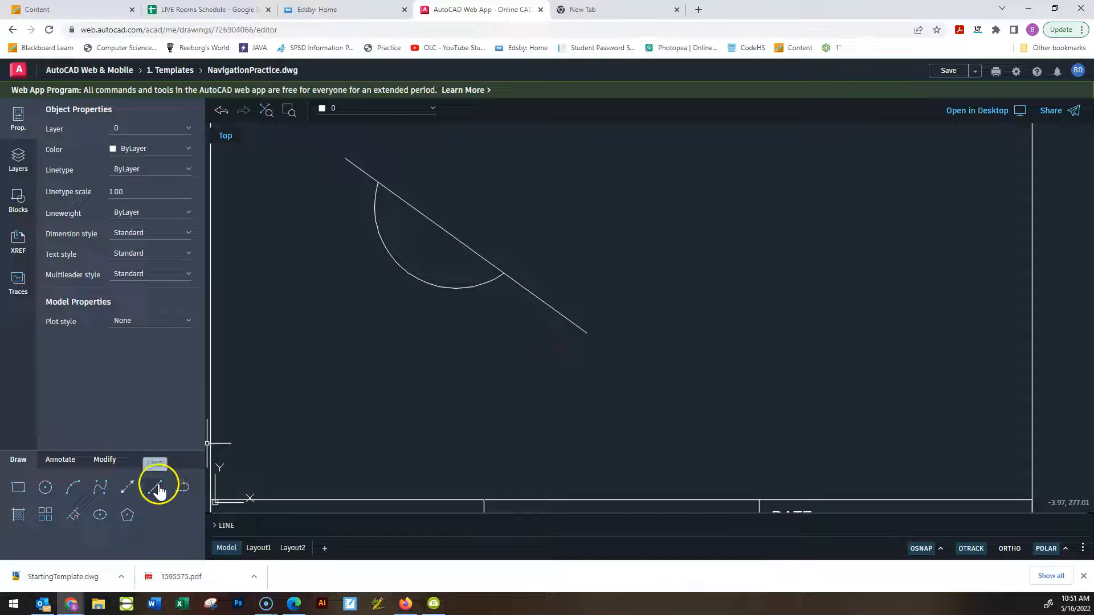
{"action": "left_click", "coordinate": [158, 489]}
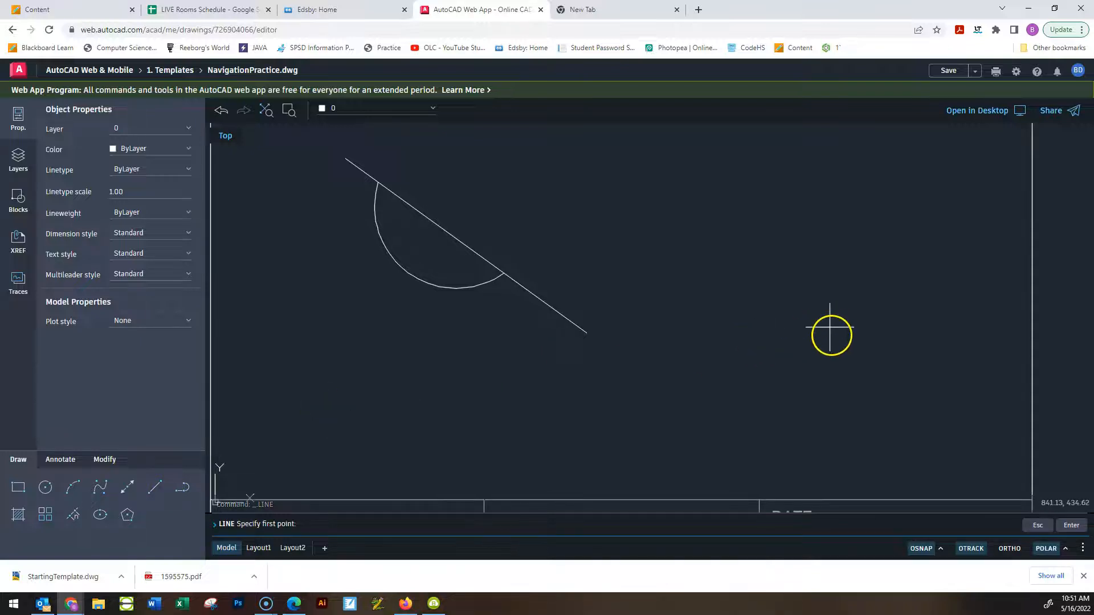
{"action": "left_click", "coordinate": [794, 185]}
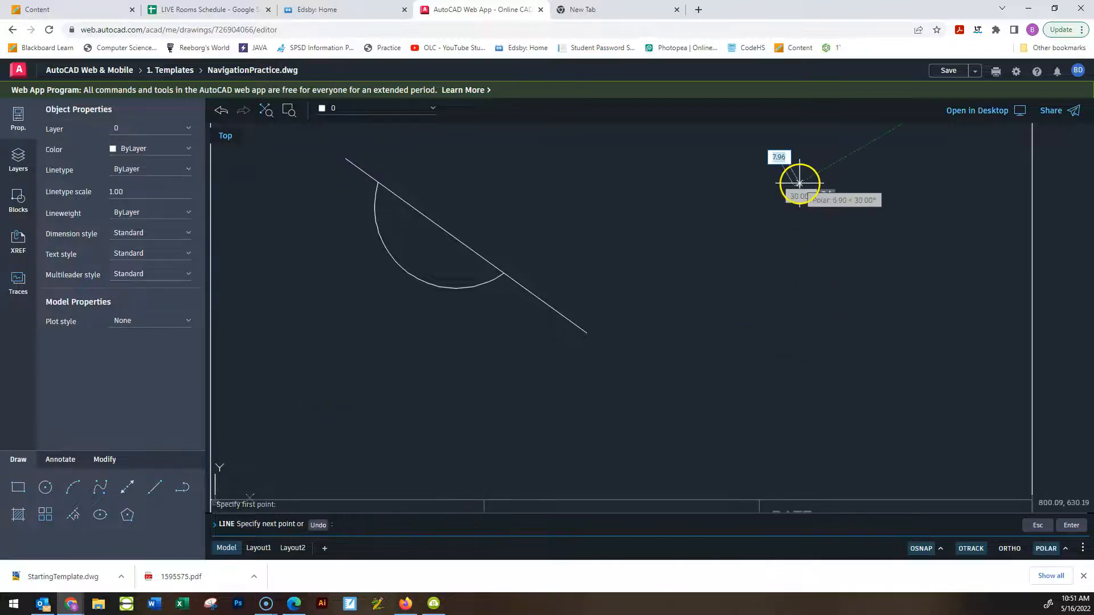
{"action": "scroll", "coordinate": [644, 334], "scroll_direction": "up", "scroll_amount": 4}
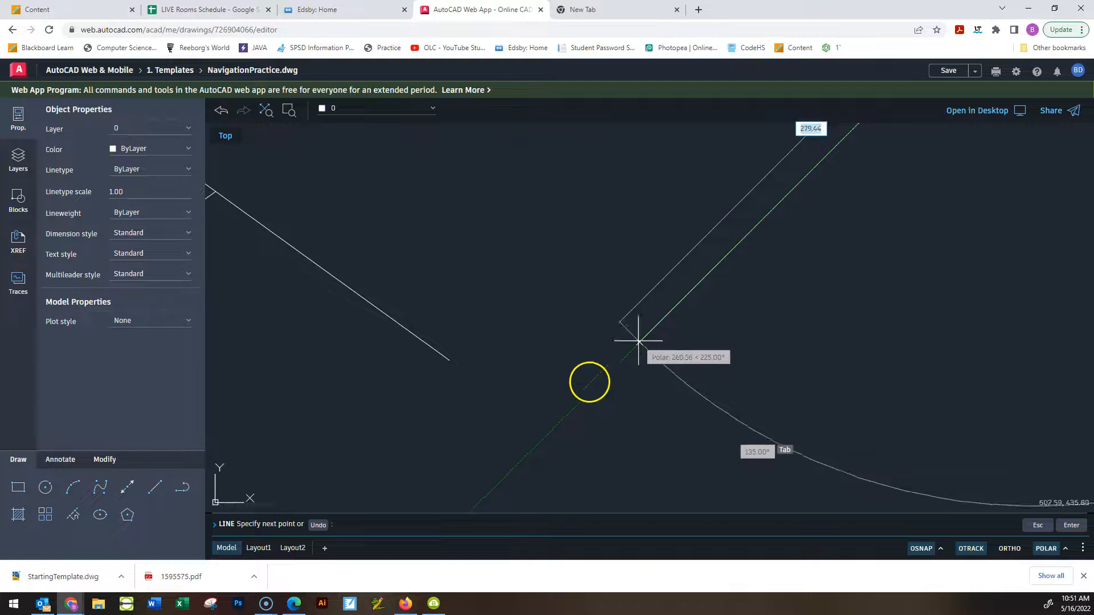
{"action": "left_click", "coordinate": [450, 363]}
{"action": "key", "text": "Escape"}
{"action": "key", "text": "Escape"}
{"action": "key", "text": "Escape"}
{"action": "key", "text": "Escape"}
Stretch the second line's lower end slightly away from the corner, leaving a tiny gap between the two lines
{"action": "scroll", "coordinate": [399, 419], "scroll_direction": "up", "scroll_amount": 6}
{"action": "middle_click_drag", "start_coordinate": [769, 200], "coordinate": [624, 447]}
{"action": "scroll", "coordinate": [709, 200], "scroll_direction": "down", "scroll_amount": 3}
{"action": "scroll", "coordinate": [720, 192], "scroll_direction": "up", "scroll_amount": 5}
{"action": "scroll", "coordinate": [705, 212], "scroll_direction": "up", "scroll_amount": 6}
{"action": "left_click", "coordinate": [738, 277]}
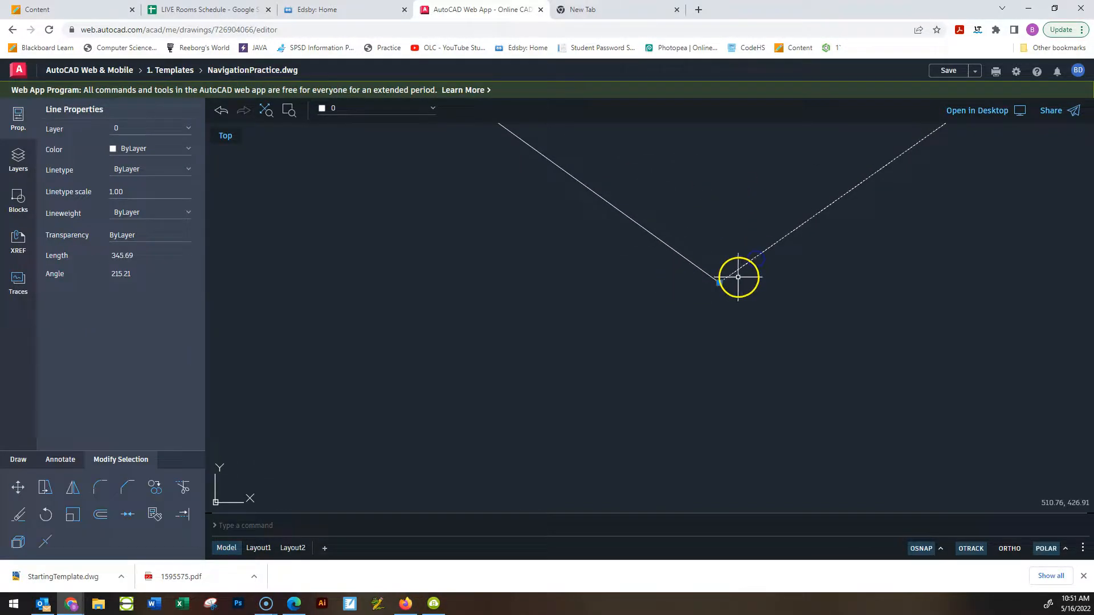
{"action": "left_click", "coordinate": [722, 283]}
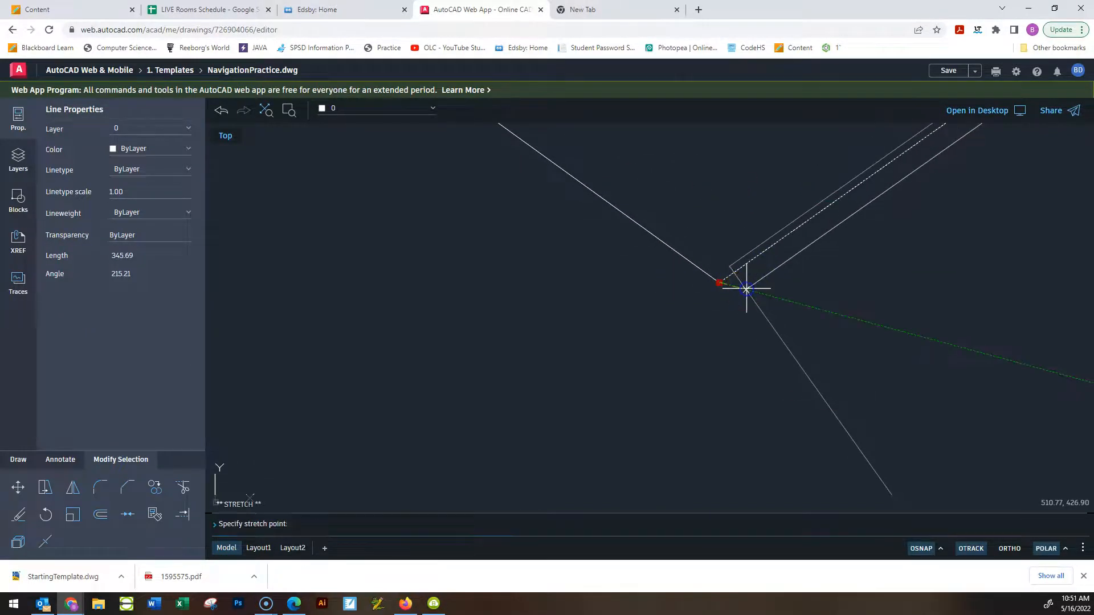
{"action": "key", "text": "Escape"}
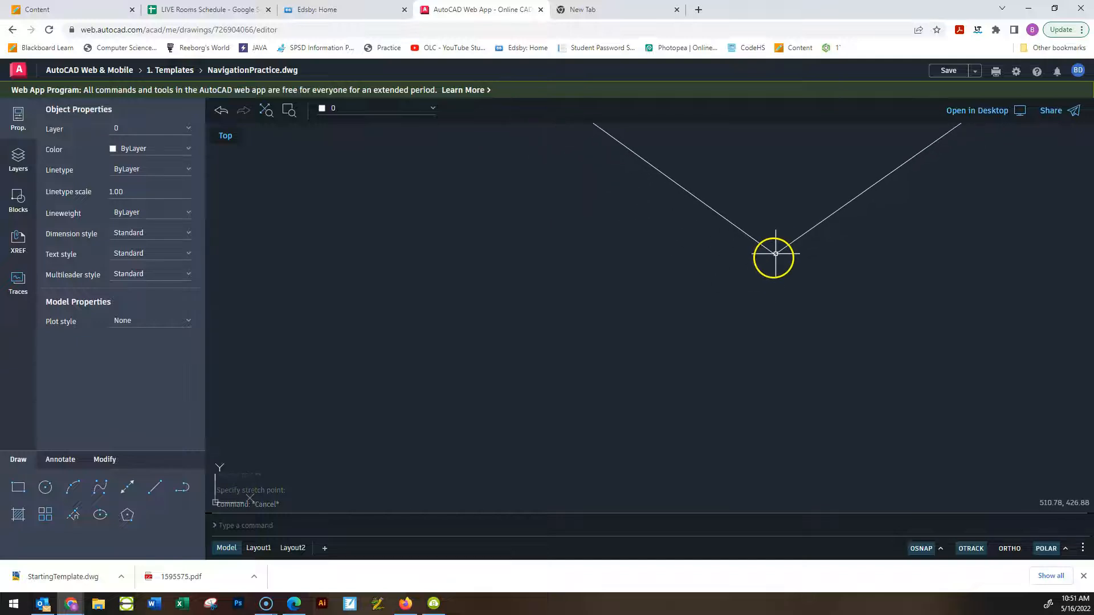
Inspect the gap at the corner up close, and stretch the second line's end back onto the sloping line's endpoint
{"action": "scroll", "coordinate": [778, 214], "scroll_direction": "up", "scroll_amount": 7}
{"action": "middle_click_drag", "start_coordinate": [746, 465], "coordinate": [684, 137]}
{"action": "scroll", "coordinate": [675, 419], "scroll_direction": "up", "scroll_amount": 5}
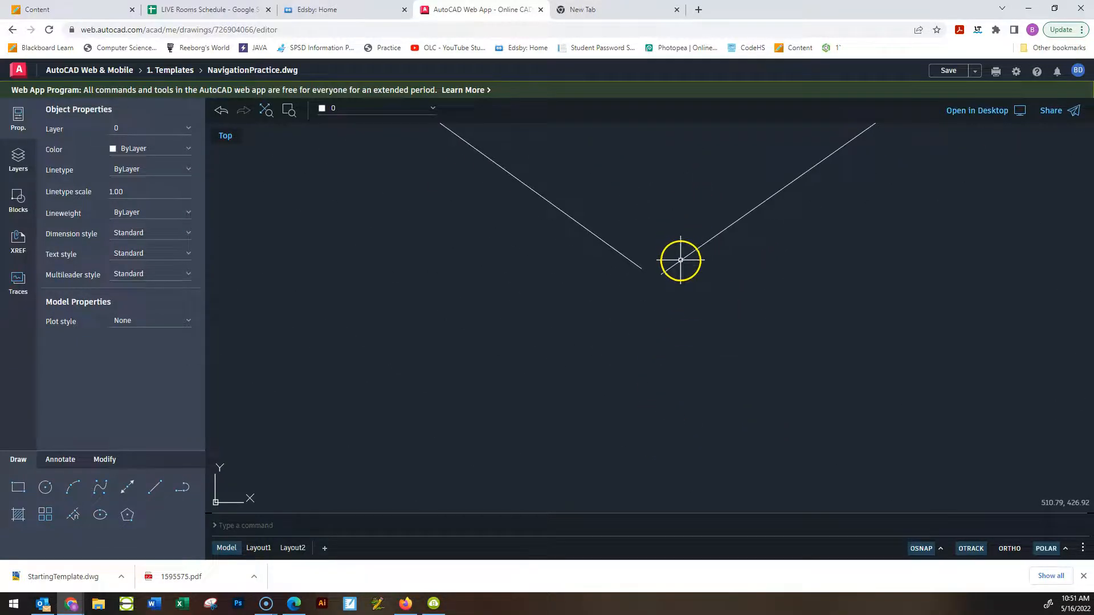
{"action": "left_click", "coordinate": [664, 278]}
{"action": "left_click", "coordinate": [661, 274]}
{"action": "key", "text": "Escape"}
{"action": "key", "text": "Escape"}
{"action": "scroll", "coordinate": [696, 302], "scroll_direction": "down", "scroll_amount": 8}
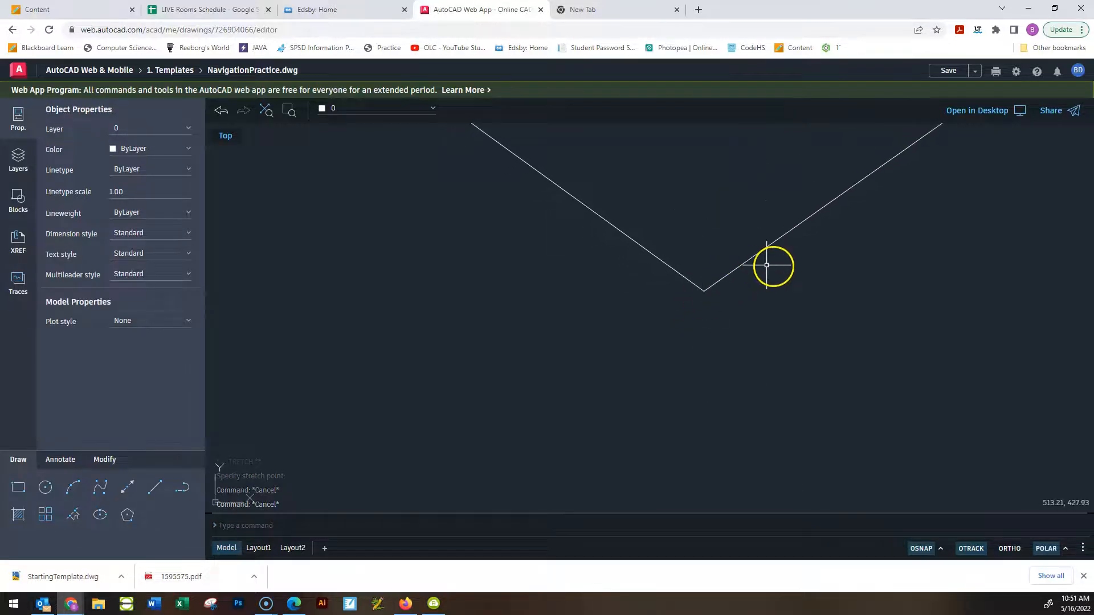
{"action": "mouse_move", "coordinate": [849, 242]}
{"action": "middle_mouse_down"}
{"action": "mouse_move", "coordinate": [751, 359]}
{"action": "mouse_move", "coordinate": [708, 376]}
{"action": "middle_mouse_up"}
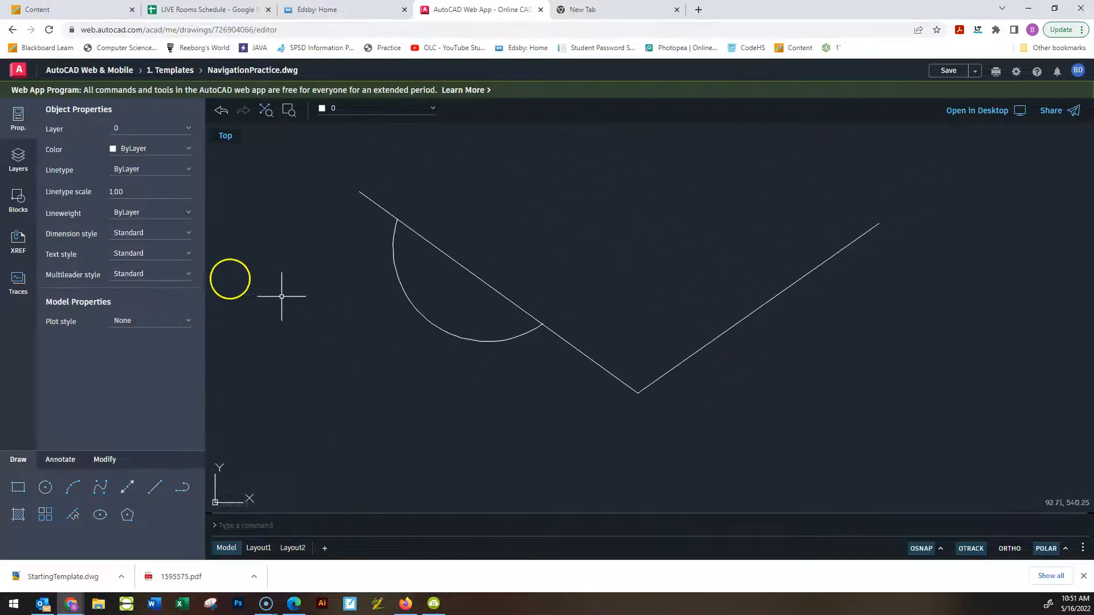
Draw a short line about 35 units long from the arc's center perpendicular to the sloping line
{"action": "left_click", "coordinate": [153, 491]}
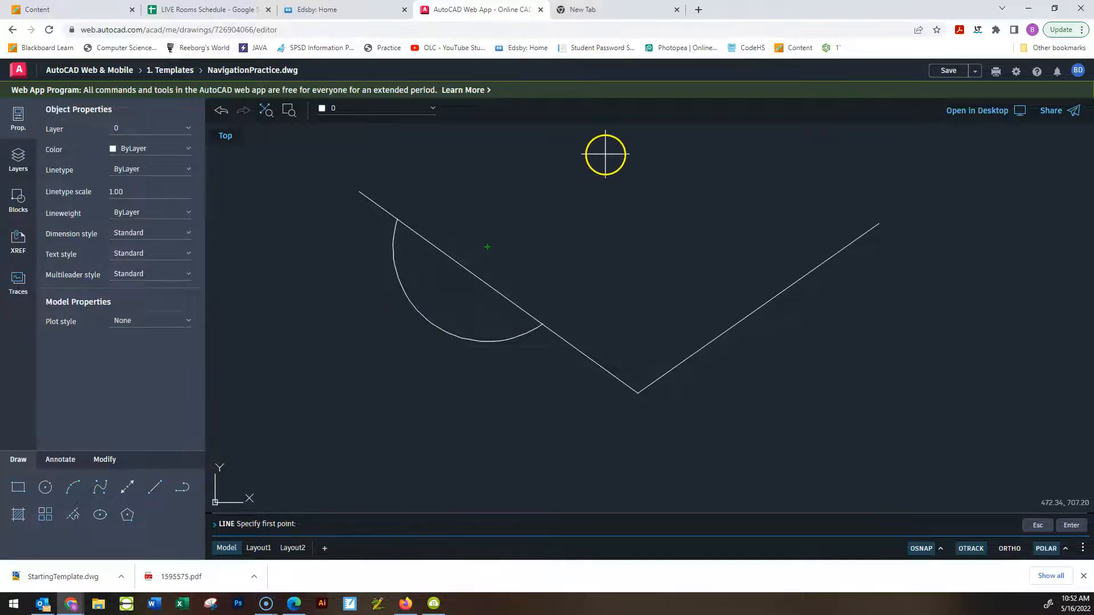
{"action": "left_click", "coordinate": [488, 246]}
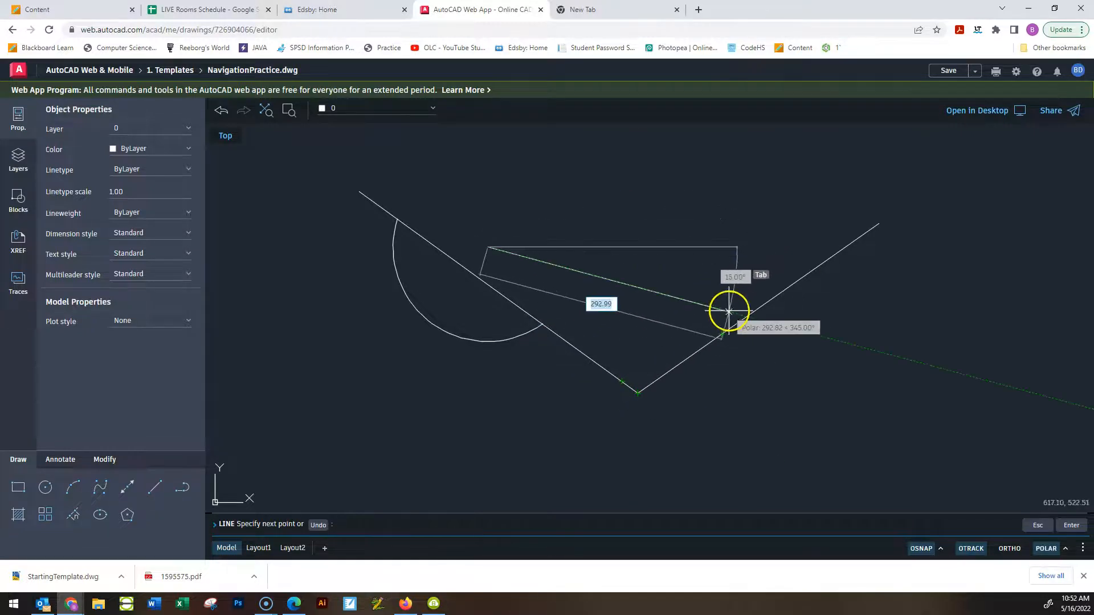
{"action": "scroll", "coordinate": [475, 262], "scroll_direction": "up", "scroll_amount": 2}
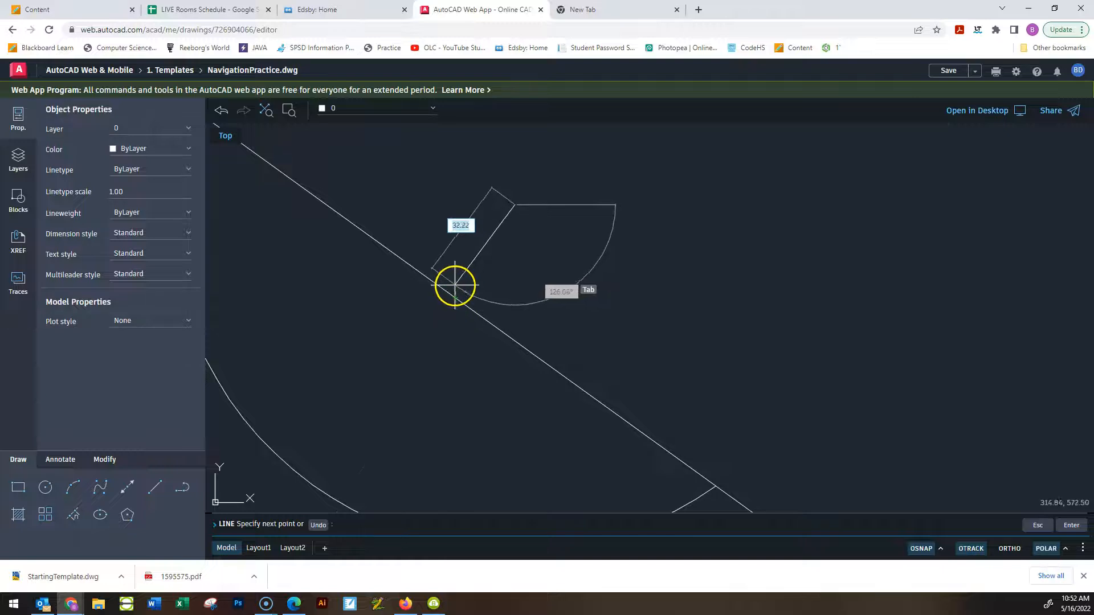
{"action": "scroll", "coordinate": [443, 280], "scroll_direction": "up", "scroll_amount": 3}
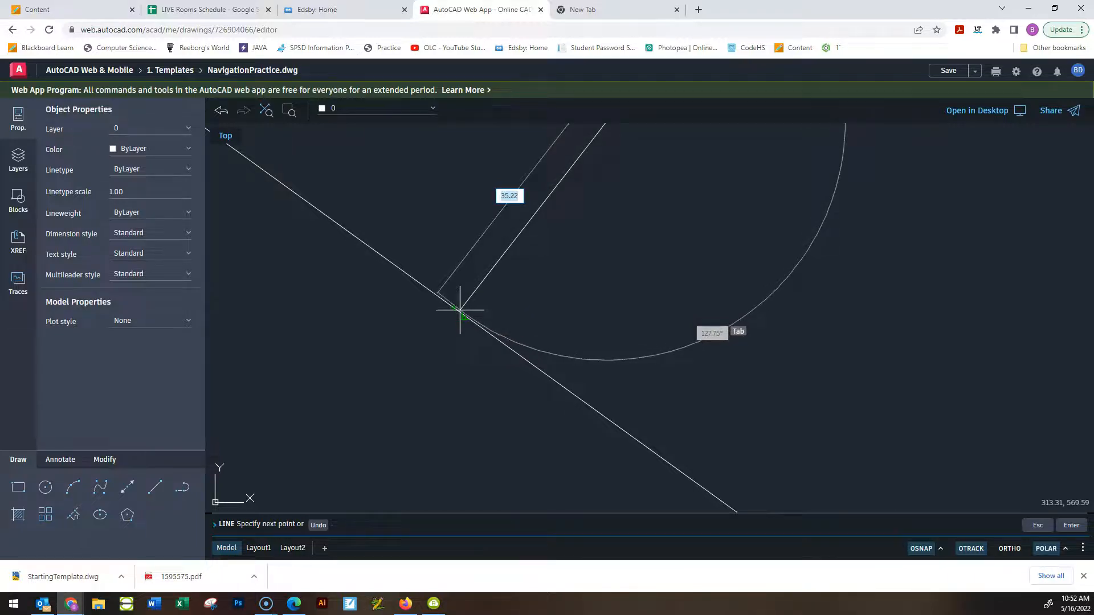
{"action": "left_click", "coordinate": [459, 310]}
{"action": "key", "text": "Escape"}
{"action": "key", "text": "Escape"}
{"action": "key", "text": "Escape"}
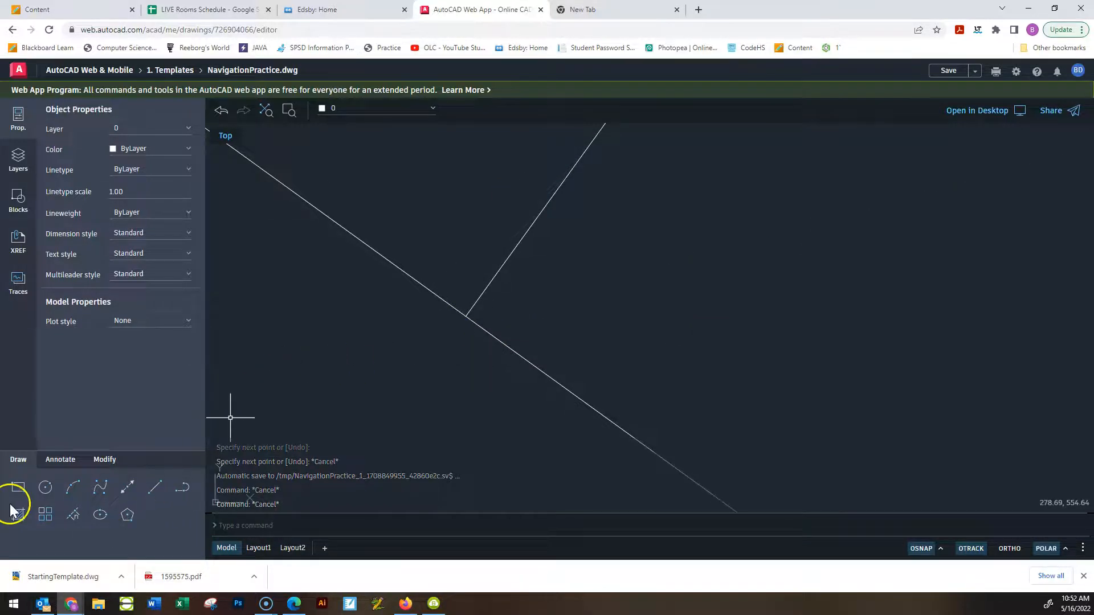
Check the angle between the short line and the sloping line with an angular dimension preview, without placing it
{"action": "left_click", "coordinate": [102, 461]}
{"action": "left_click", "coordinate": [76, 469]}
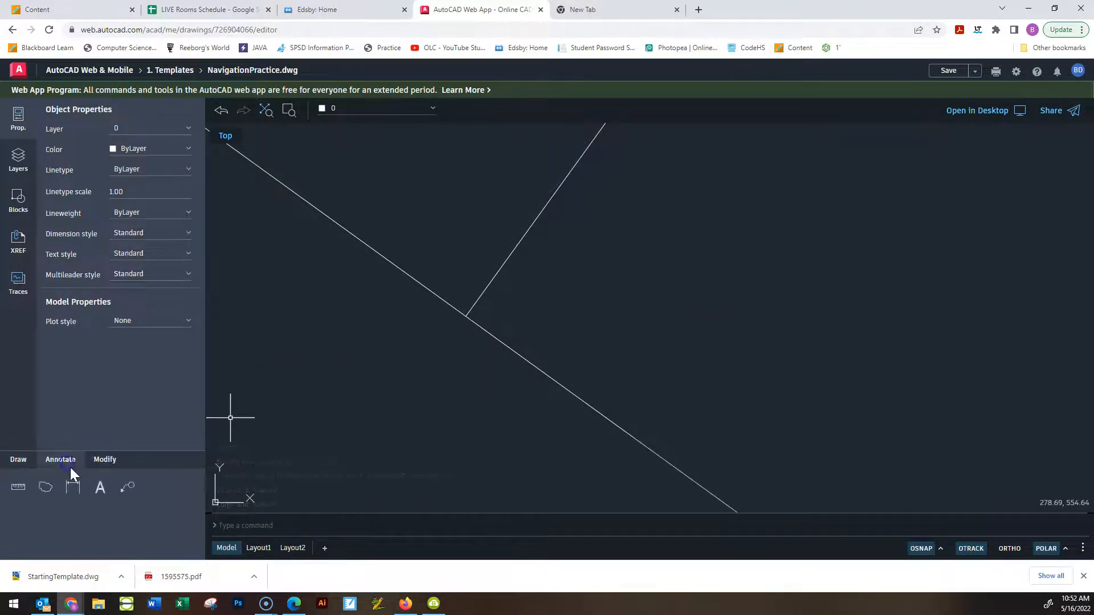
{"action": "left_click", "coordinate": [72, 487]}
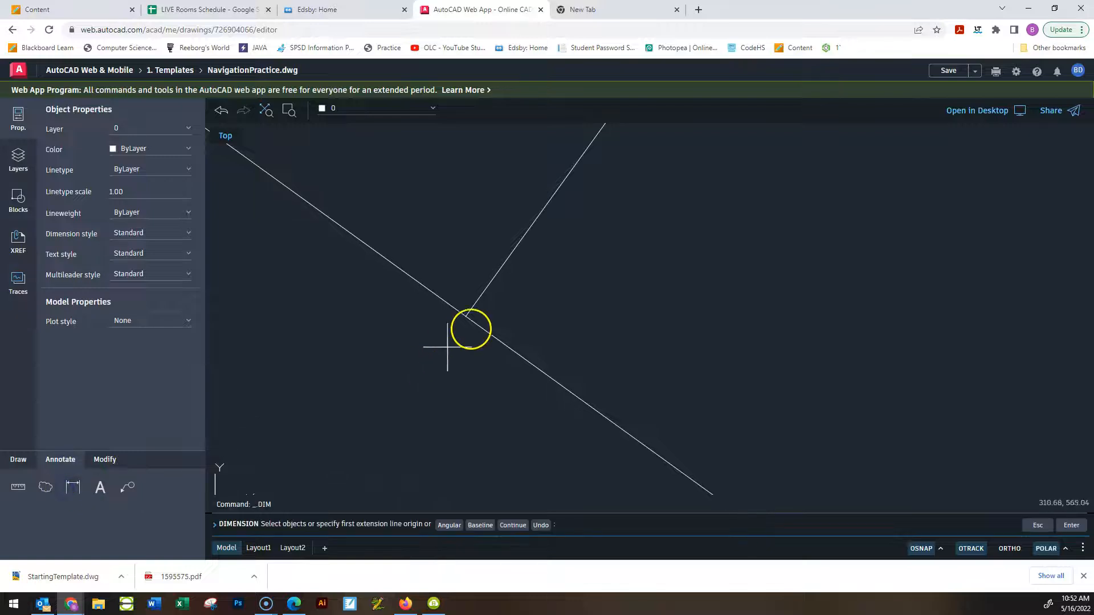
{"action": "left_click", "coordinate": [508, 345]}
{"action": "left_click", "coordinate": [500, 277]}
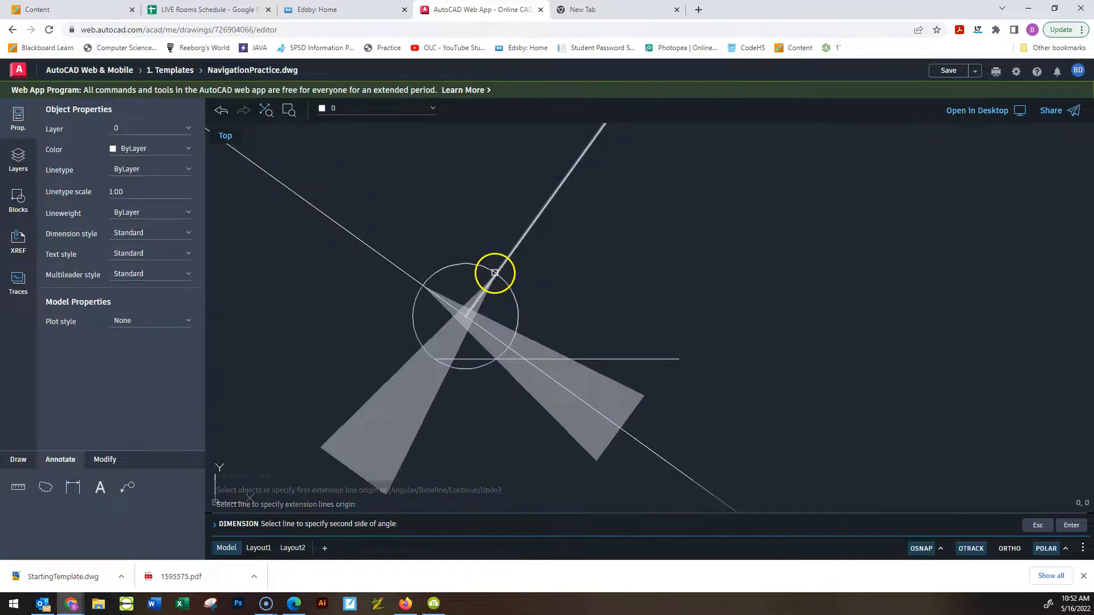
{"action": "scroll", "coordinate": [672, 305], "scroll_direction": "up", "scroll_amount": 4}
{"action": "scroll", "coordinate": [672, 313], "scroll_direction": "down", "scroll_amount": 4}
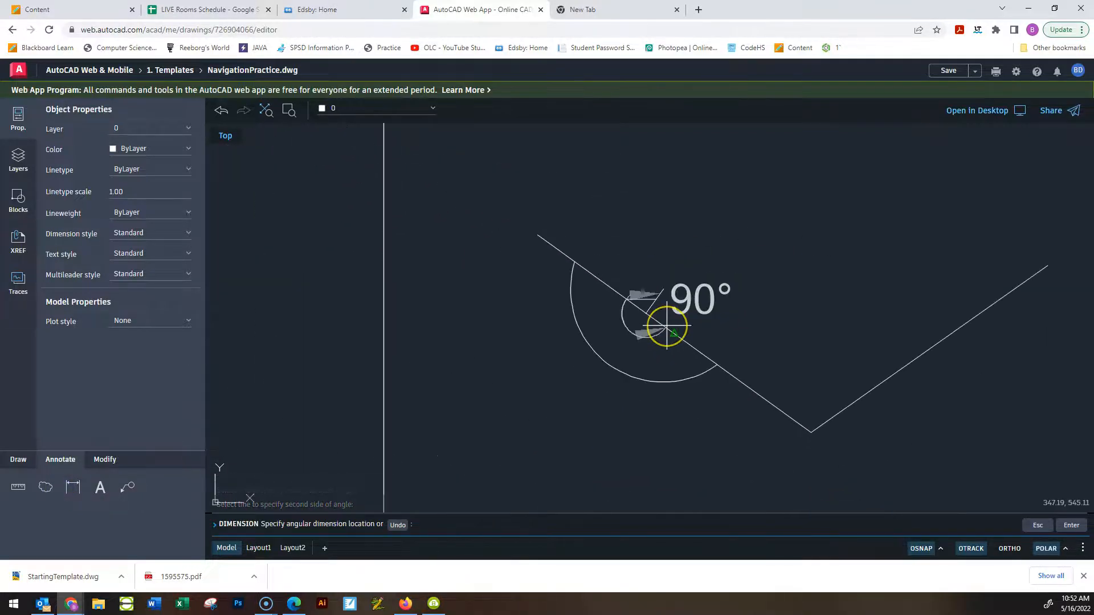
{"action": "key", "text": "Escape"}
{"action": "key", "text": "Escape"}
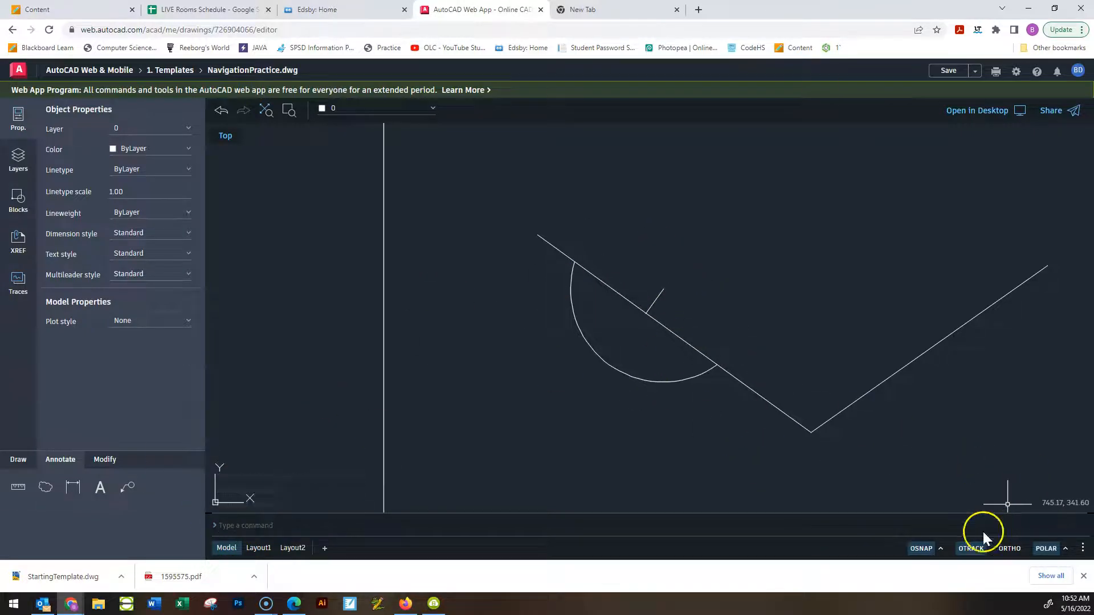
Review the object snap settings, and turn off the Apparent Intersection and Parallel snaps
{"action": "left_click", "coordinate": [939, 549]}
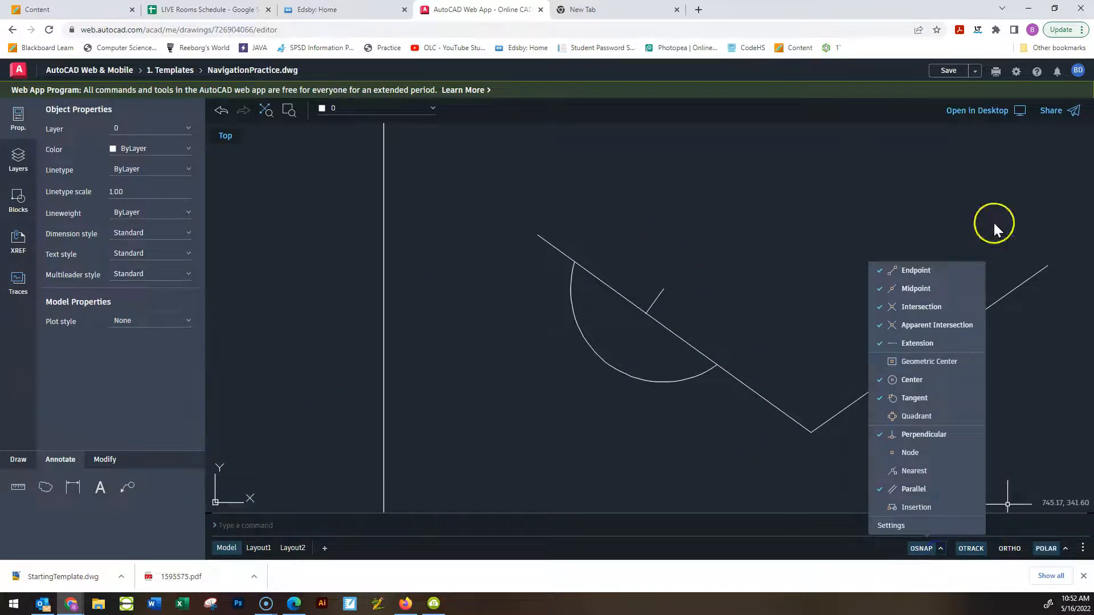
{"action": "left_click", "coordinate": [919, 550]}
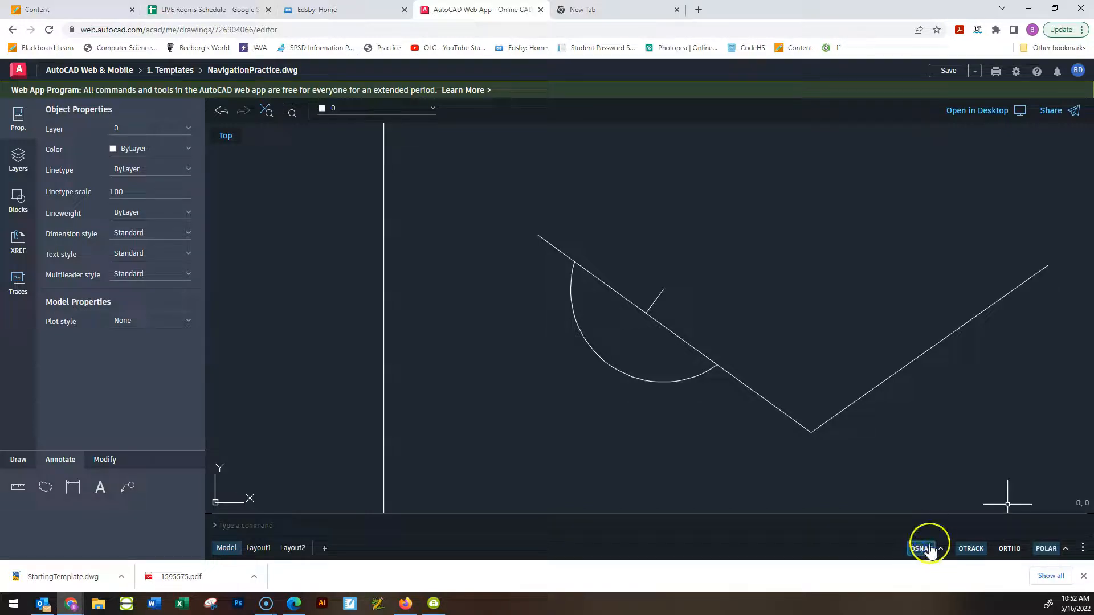
{"action": "left_click", "coordinate": [940, 549]}
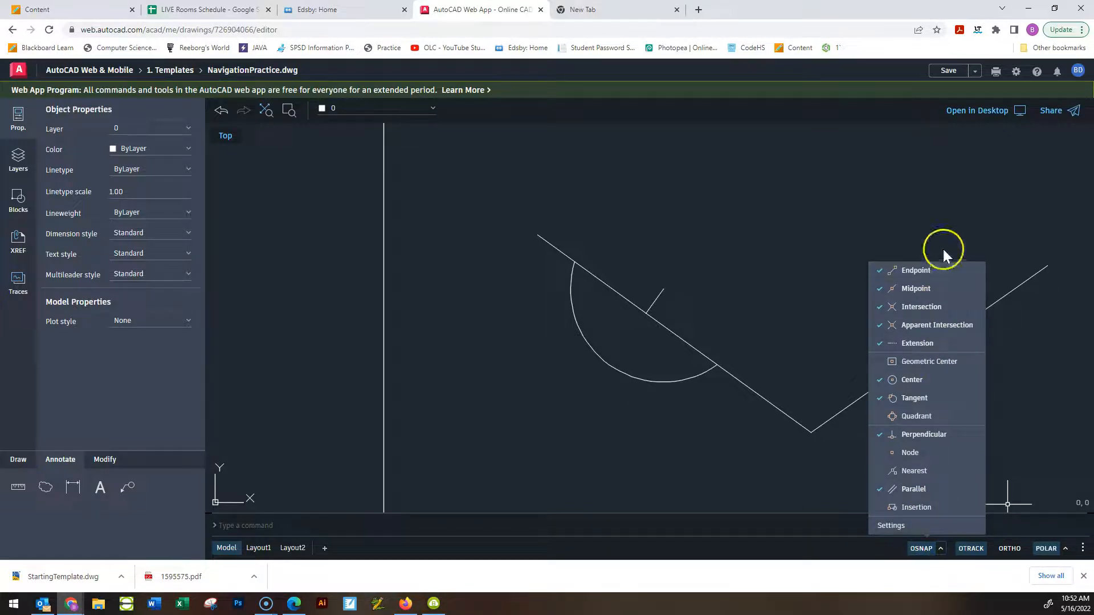
{"action": "left_click", "coordinate": [887, 525]}
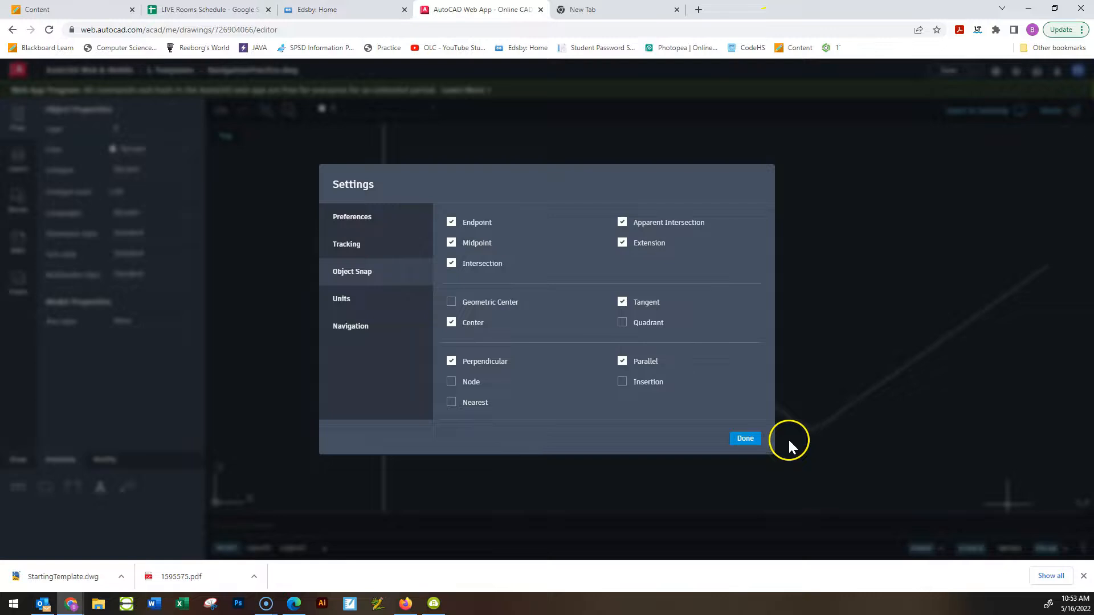
{"action": "left_click", "coordinate": [746, 439]}
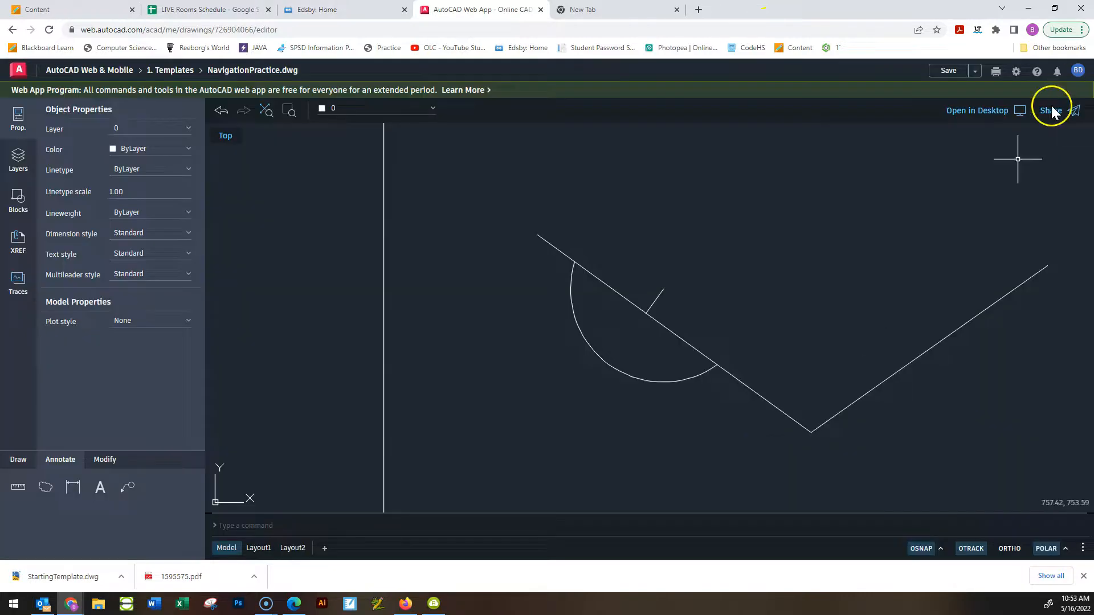
{"action": "left_click", "coordinate": [1017, 72]}
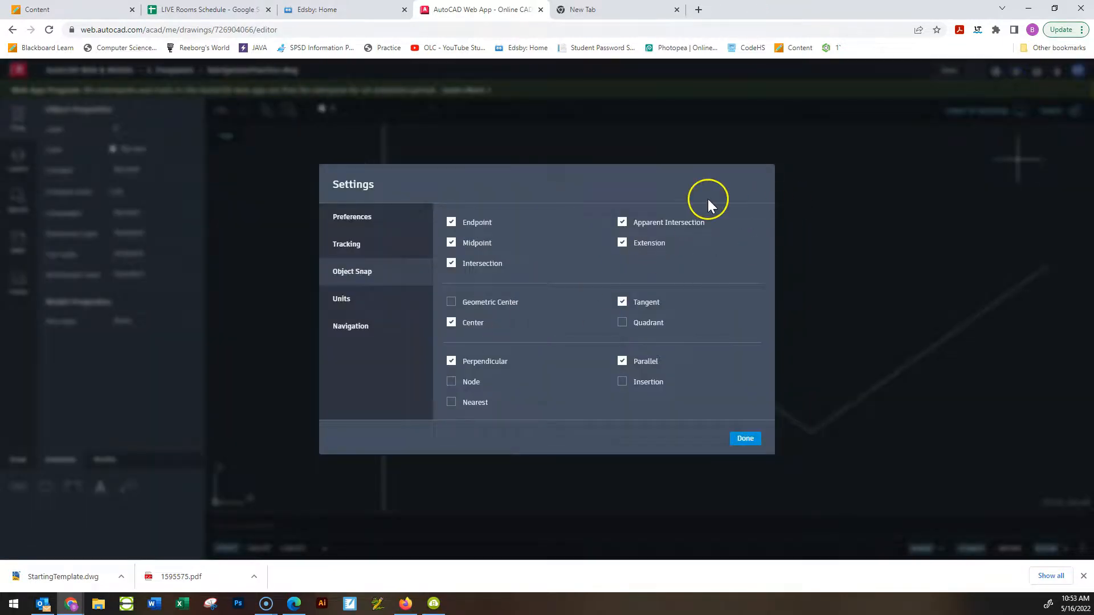
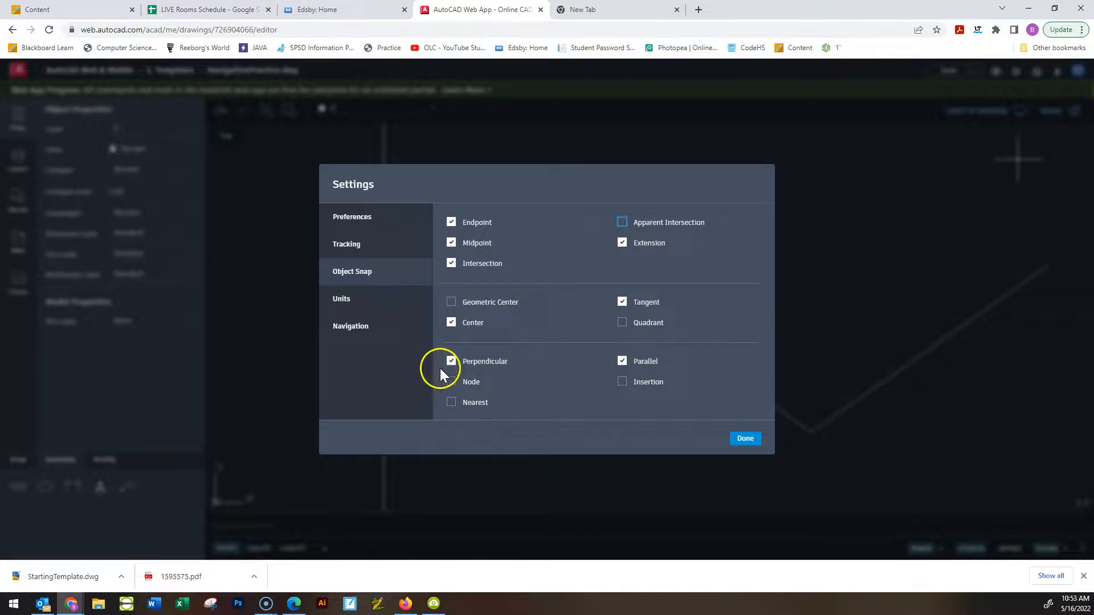
{"action": "left_click", "coordinate": [621, 362]}
{"action": "left_click", "coordinate": [746, 439]}
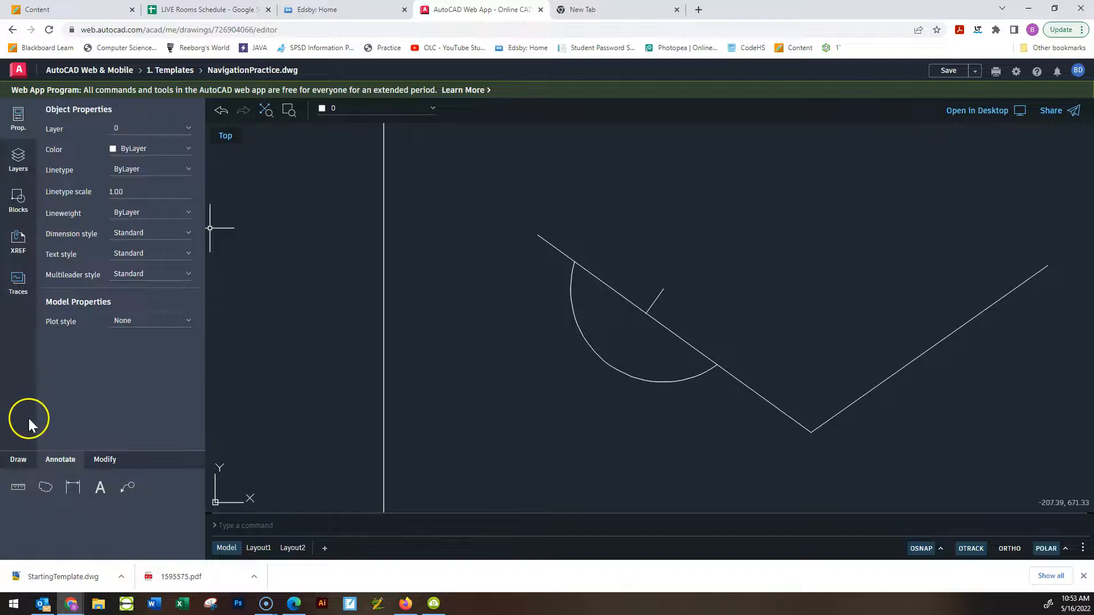
Draw a line about 249 units long from just below the corner of the two long lines to a tangent point on the arc
{"action": "left_click", "coordinate": [18, 460]}
{"action": "left_click", "coordinate": [153, 489]}
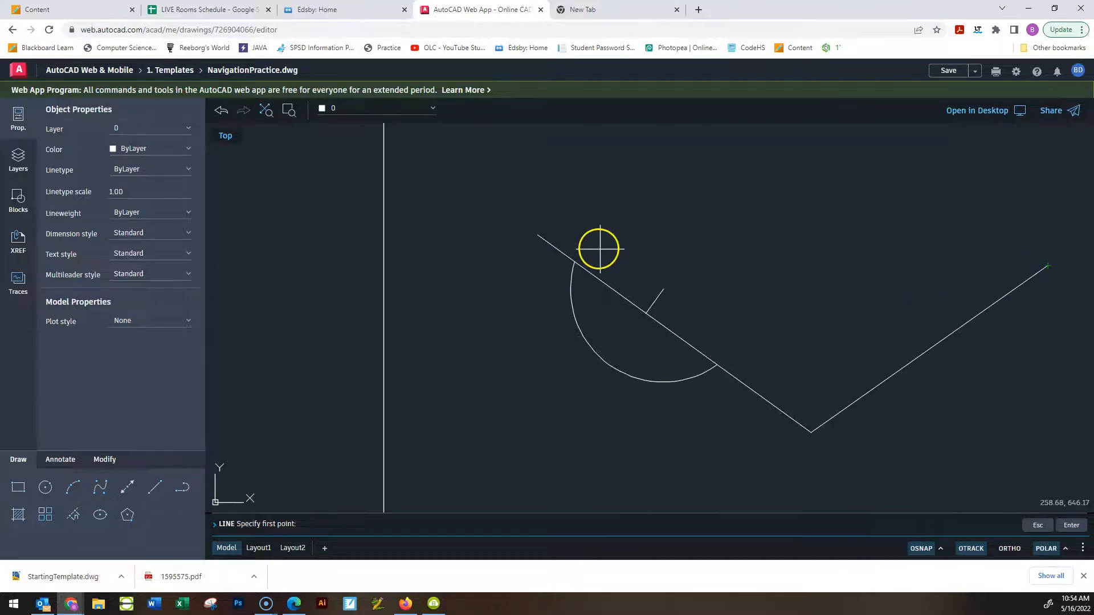
{"action": "middle_click_drag", "start_coordinate": [703, 439], "coordinate": [690, 270]}
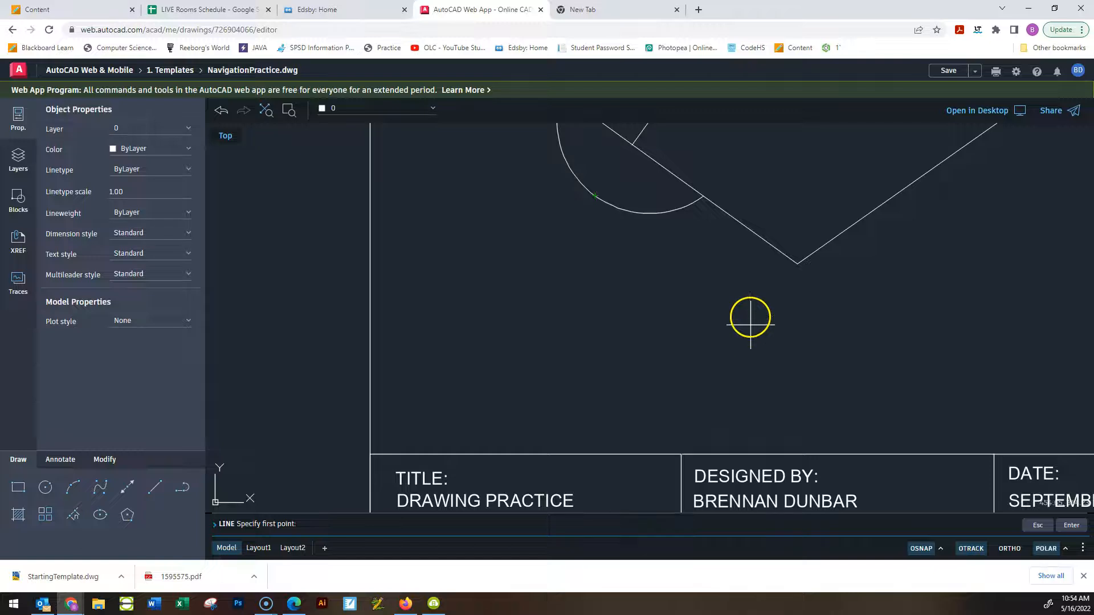
{"action": "left_click", "coordinate": [801, 292]}
{"action": "middle_click_drag", "start_coordinate": [745, 319], "coordinate": [709, 490]}
{"action": "scroll", "coordinate": [604, 454], "scroll_direction": "up", "scroll_amount": 5}
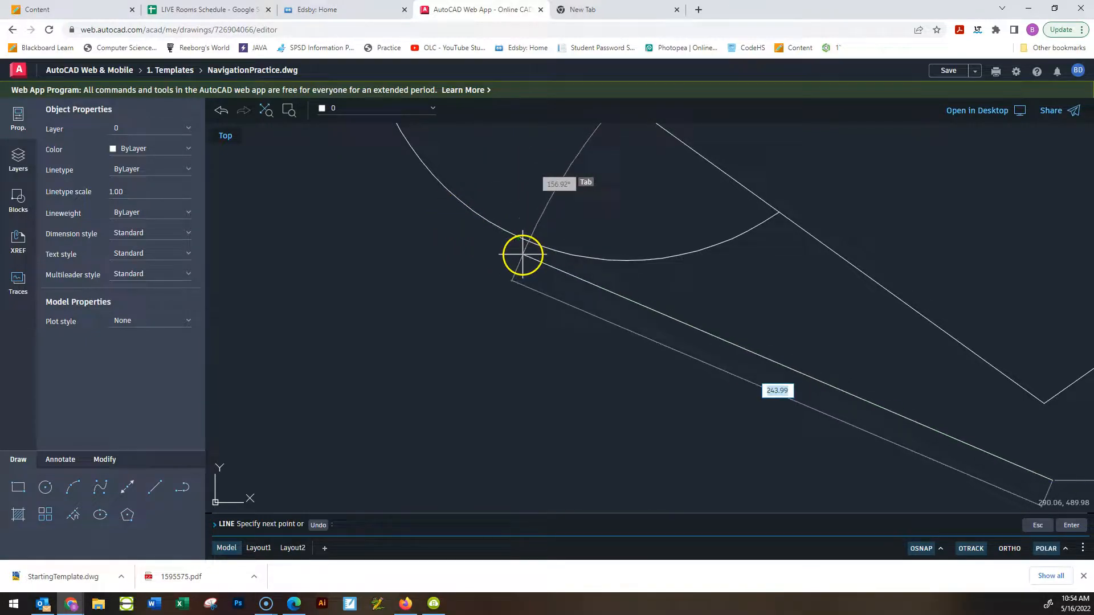
{"action": "left_click", "coordinate": [518, 237]}
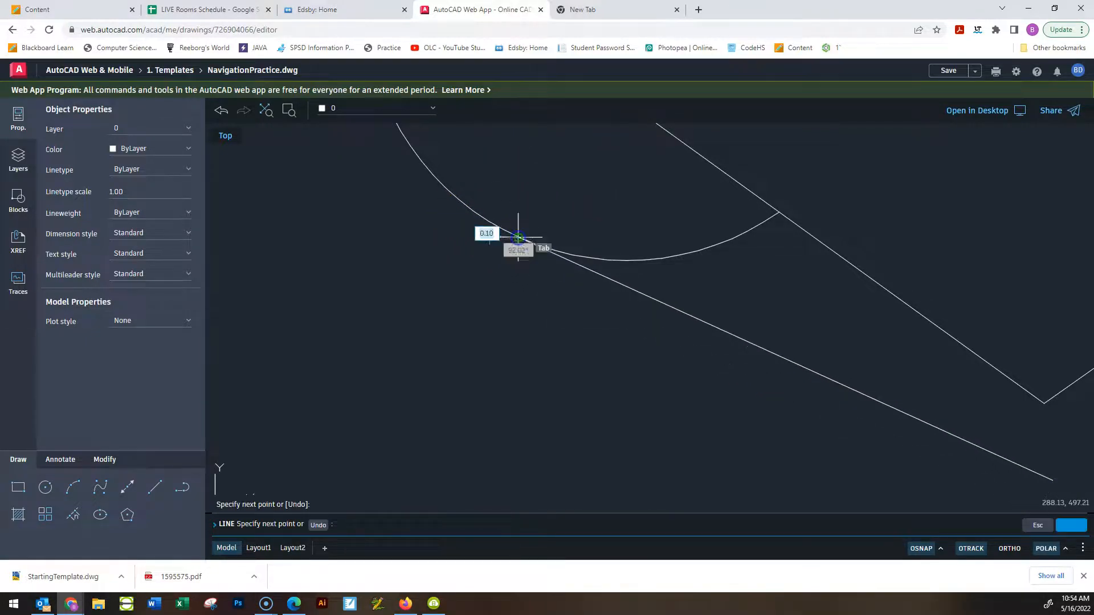
{"action": "key", "text": "Escape"}
{"action": "key", "text": "Escape"}
{"action": "key", "text": "Escape"}
{"action": "key", "text": "Escape"}
{"action": "scroll", "coordinate": [496, 308], "scroll_direction": "down", "scroll_amount": 3}
{"action": "scroll", "coordinate": [519, 292], "scroll_direction": "up", "scroll_amount": 5}
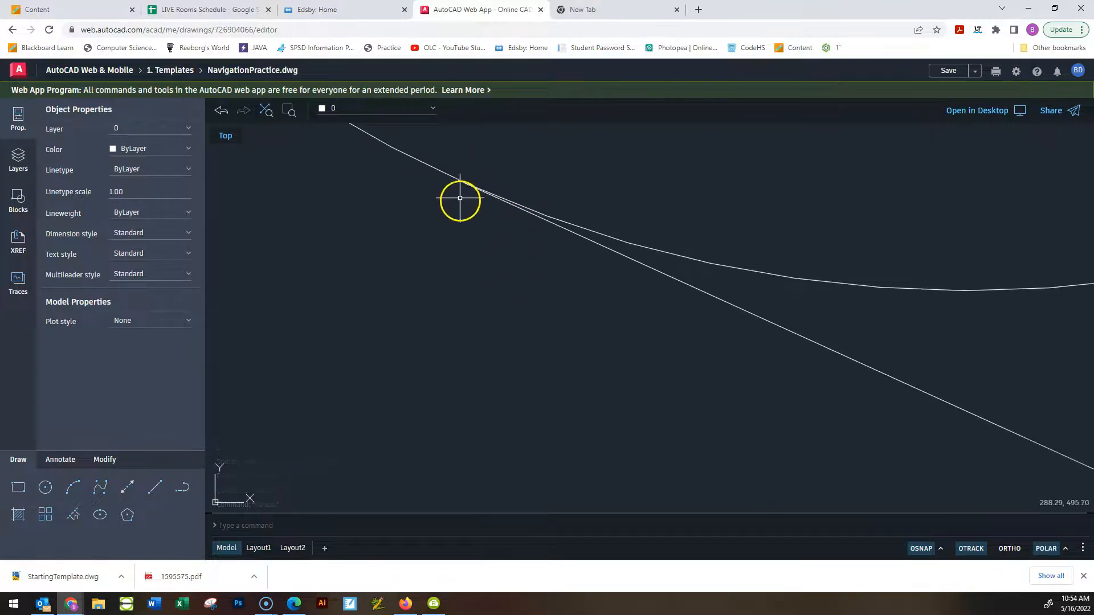
{"action": "scroll", "coordinate": [460, 207], "scroll_direction": "down", "scroll_amount": 12}
{"action": "scroll", "coordinate": [498, 225], "scroll_direction": "up", "scroll_amount": 3}
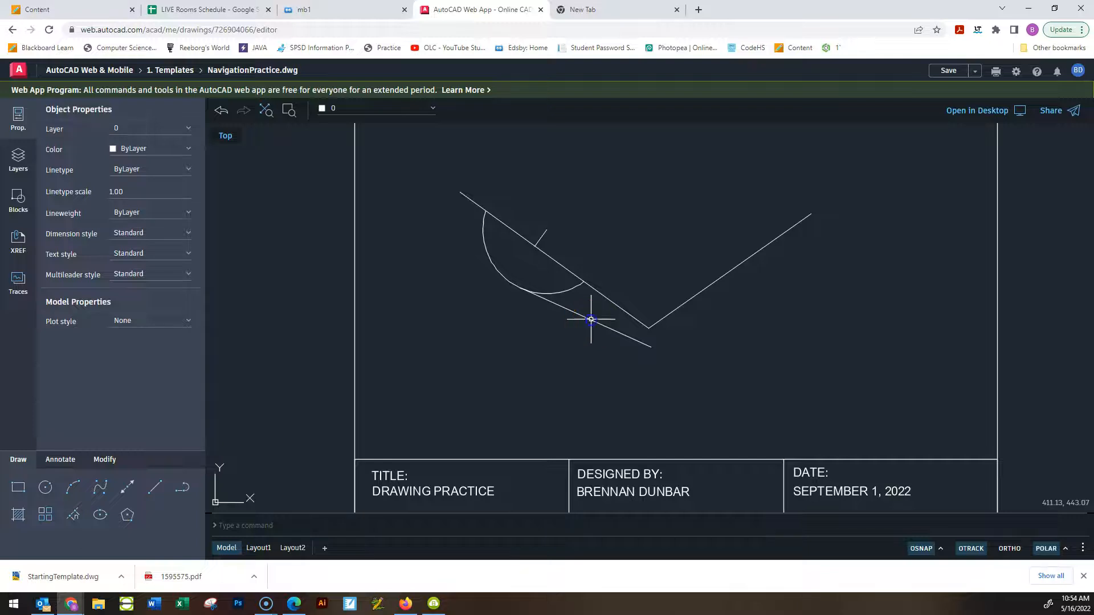
Stretch the tangent line's upper end about 30 units away from the arc at 240°
{"action": "left_click", "coordinate": [590, 319]}
{"action": "scroll", "coordinate": [541, 320], "scroll_direction": "up", "scroll_amount": 6}
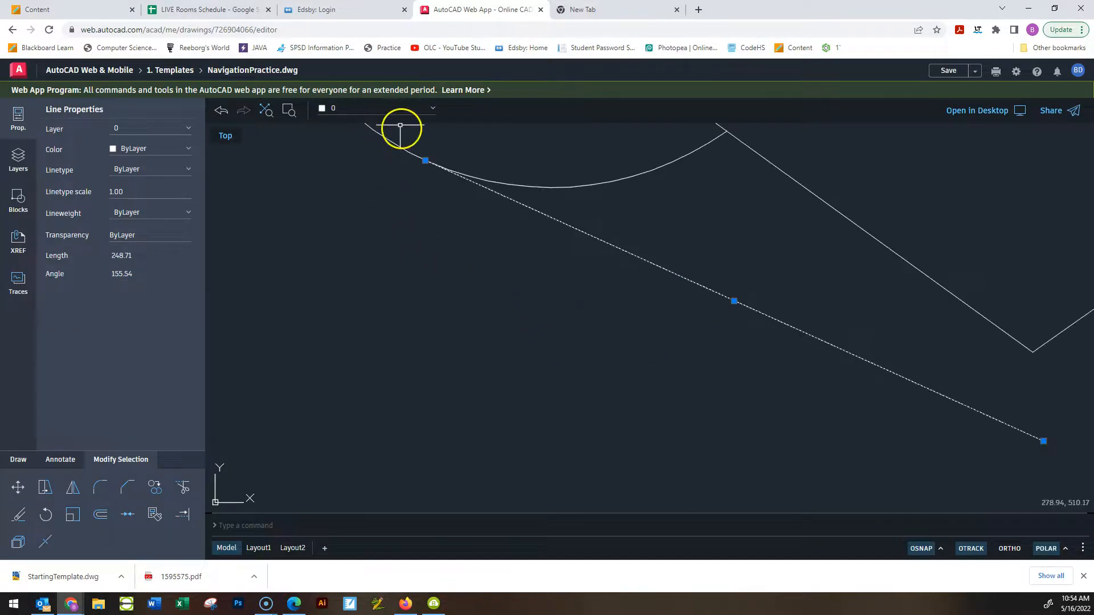
{"action": "left_click", "coordinate": [425, 160]}
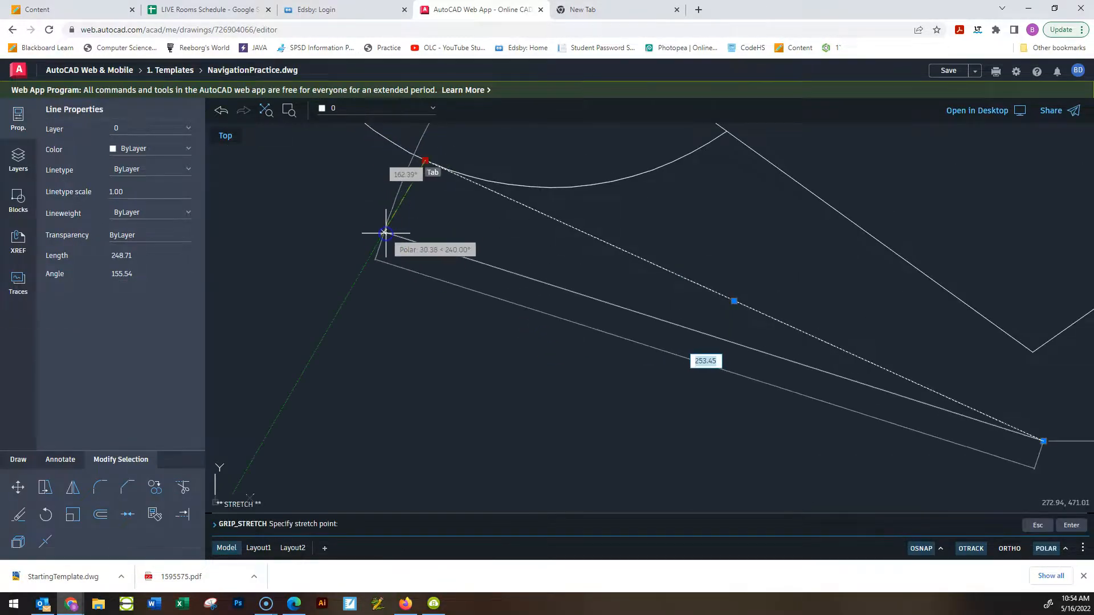
{"action": "left_click", "coordinate": [385, 234]}
{"action": "key", "text": "Escape"}
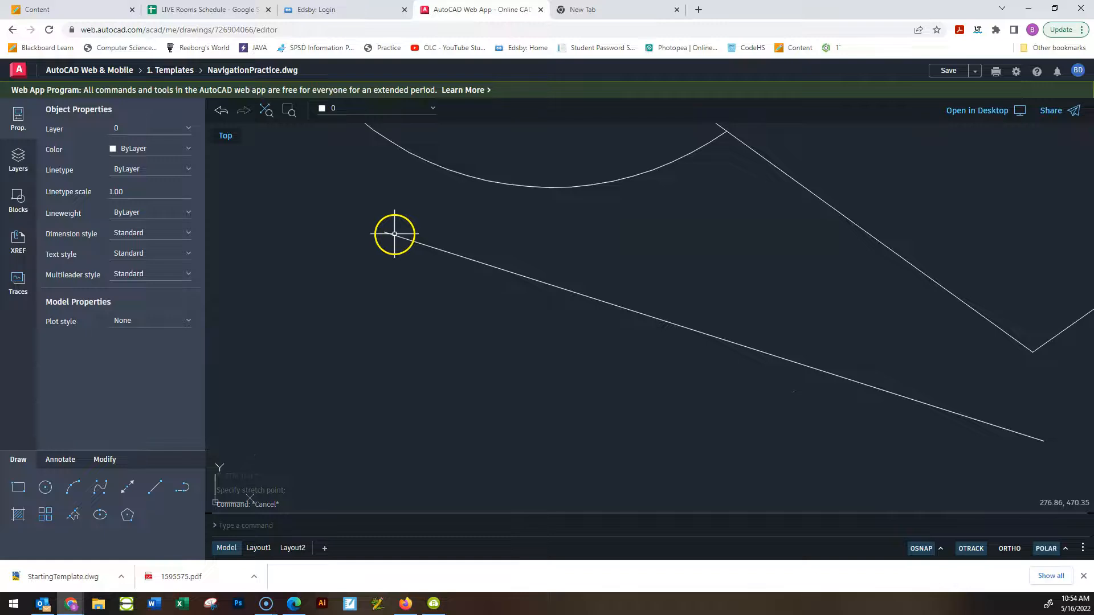
Stretch the detached line's upper end back onto the arc using the tangent snap
{"action": "left_click", "coordinate": [393, 234]}
{"action": "left_click", "coordinate": [384, 232]}
{"action": "left_click", "coordinate": [415, 176]}
{"action": "left_click", "coordinate": [384, 232]}
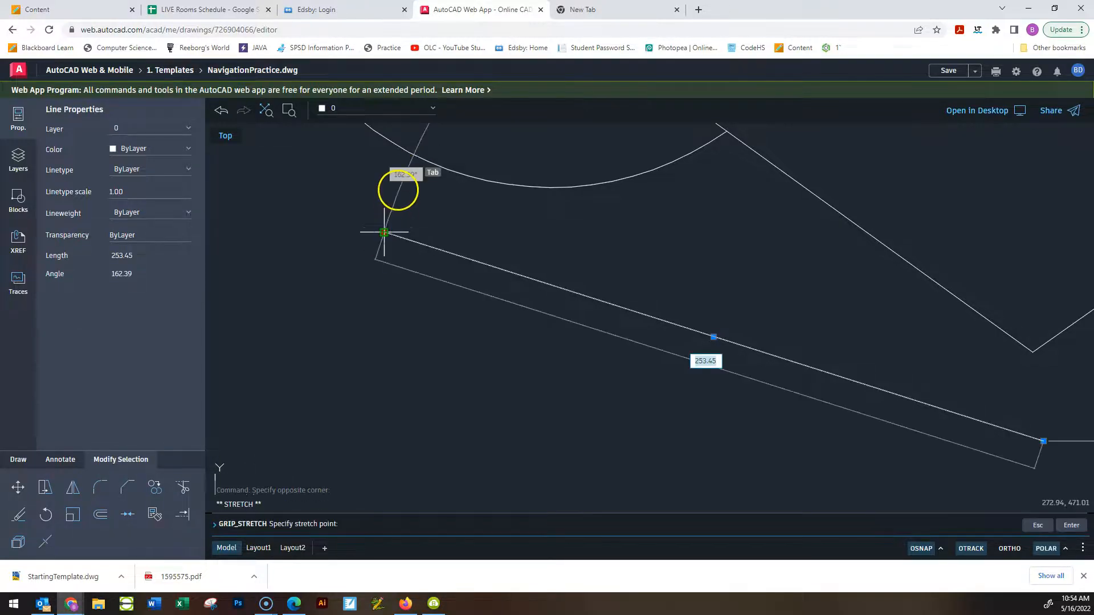
{"action": "scroll", "coordinate": [419, 157], "scroll_direction": "up", "scroll_amount": 5}
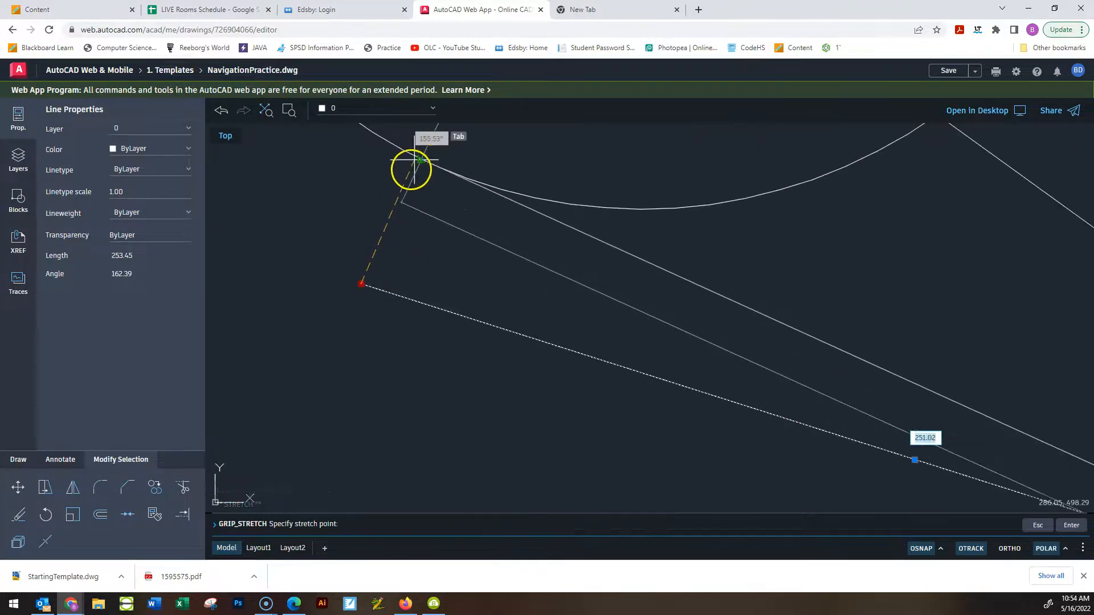
{"action": "mouse_move", "coordinate": [436, 144]}
{"action": "middle_mouse_down"}
{"action": "mouse_move", "coordinate": [399, 253]}
{"action": "mouse_move", "coordinate": [410, 241]}
{"action": "middle_mouse_up"}
{"action": "scroll", "coordinate": [410, 241], "scroll_direction": "down", "scroll_amount": 1}
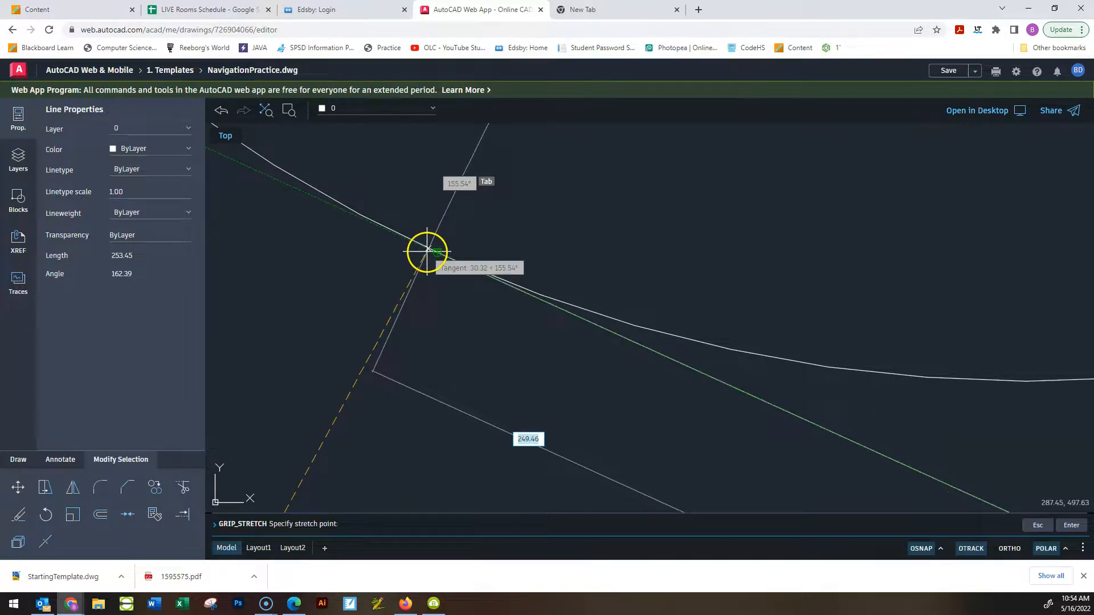
{"action": "key", "text": "Escape"}
{"action": "scroll", "coordinate": [510, 307], "scroll_direction": "down", "scroll_amount": 6}
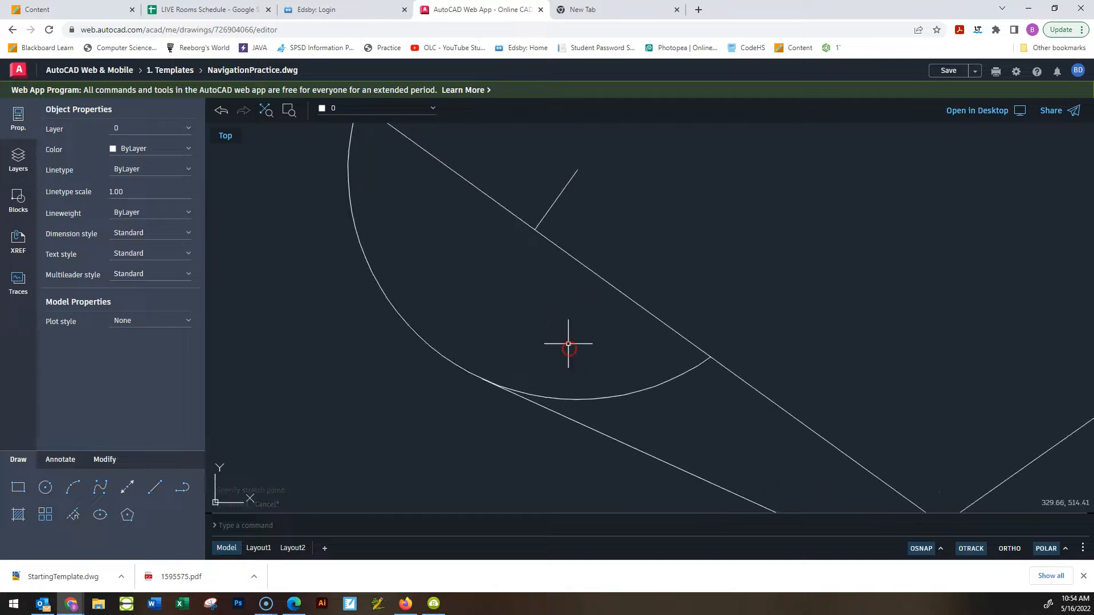
Draw a six-sided polygon, inscribed in a circle, in the empty area beside the short perpendicular line
{"action": "middle_click_drag", "start_coordinate": [617, 225], "coordinate": [506, 371]}
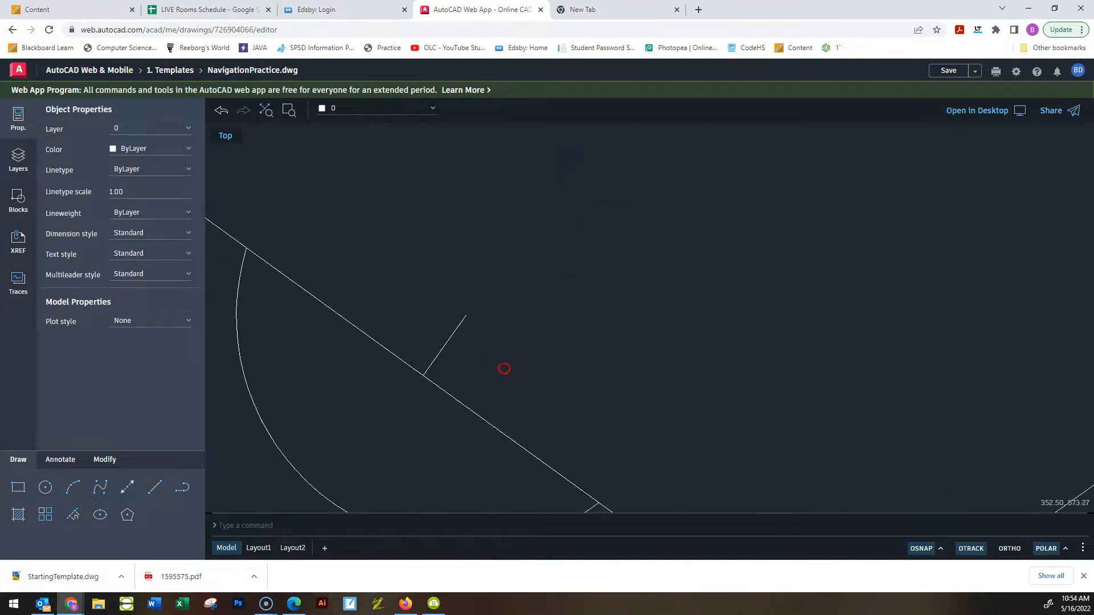
{"action": "left_click", "coordinate": [129, 516]}
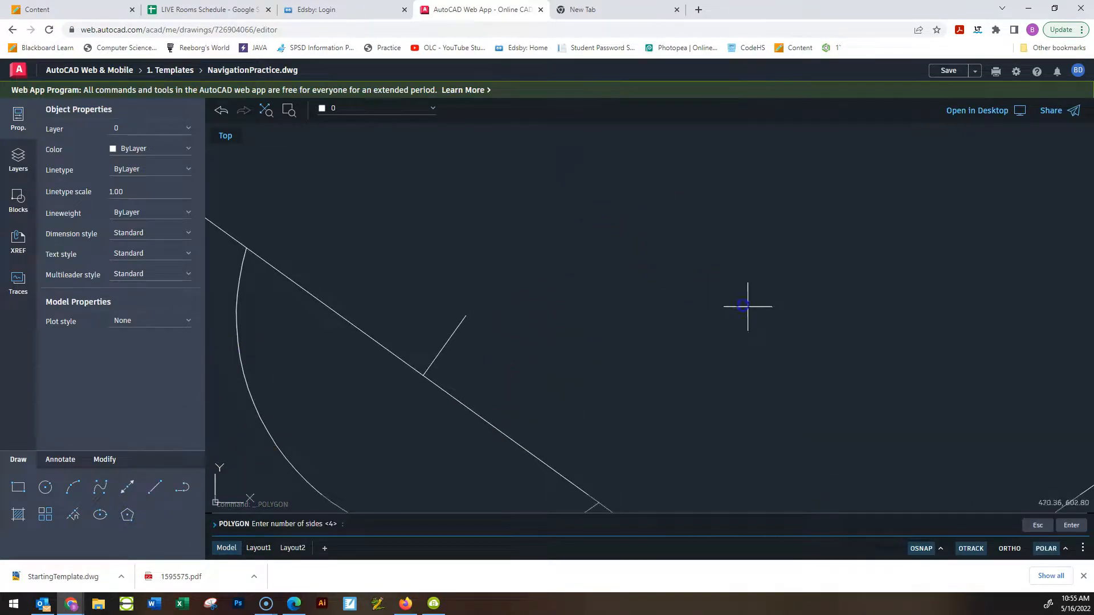
{"action": "type", "text": "6"}
{"action": "key", "text": "Return"}
{"action": "left_click", "coordinate": [684, 294]}
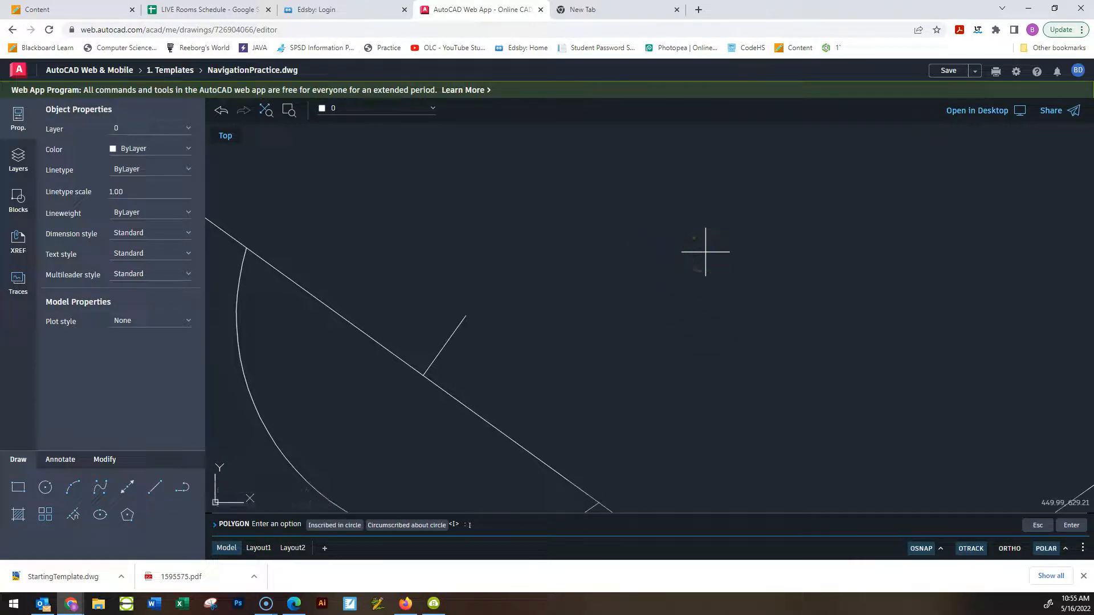
{"action": "key", "text": "Return"}
{"action": "left_click", "coordinate": [741, 238]}
{"action": "key", "text": "Escape"}
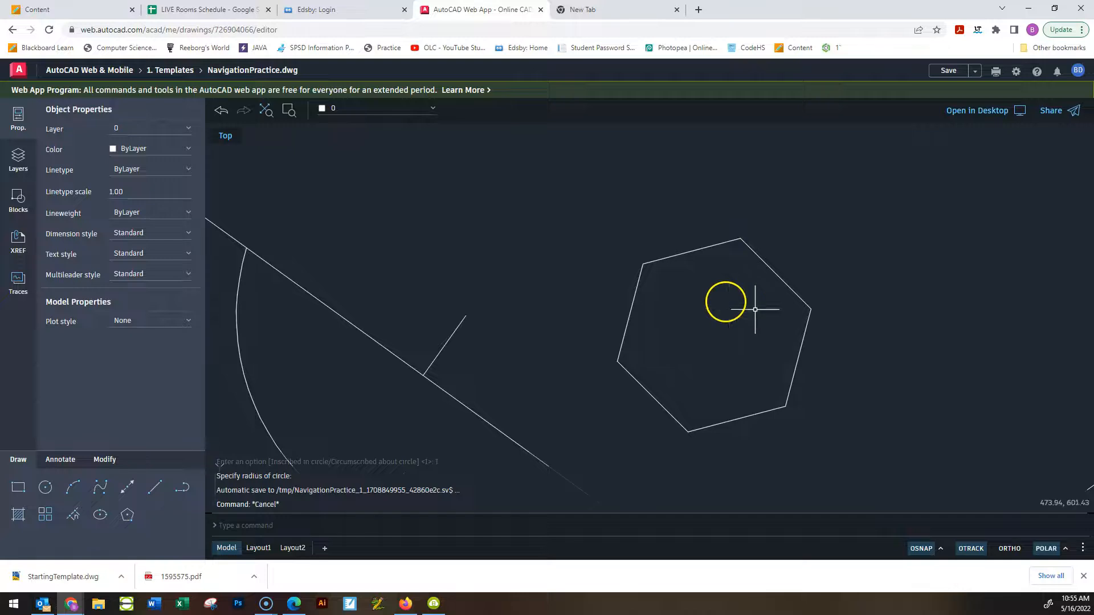
Turn on the Geometric Center object snap, and draw a circle from the hexagon's geometric center out to one of its corners
{"action": "left_click", "coordinate": [46, 476]}
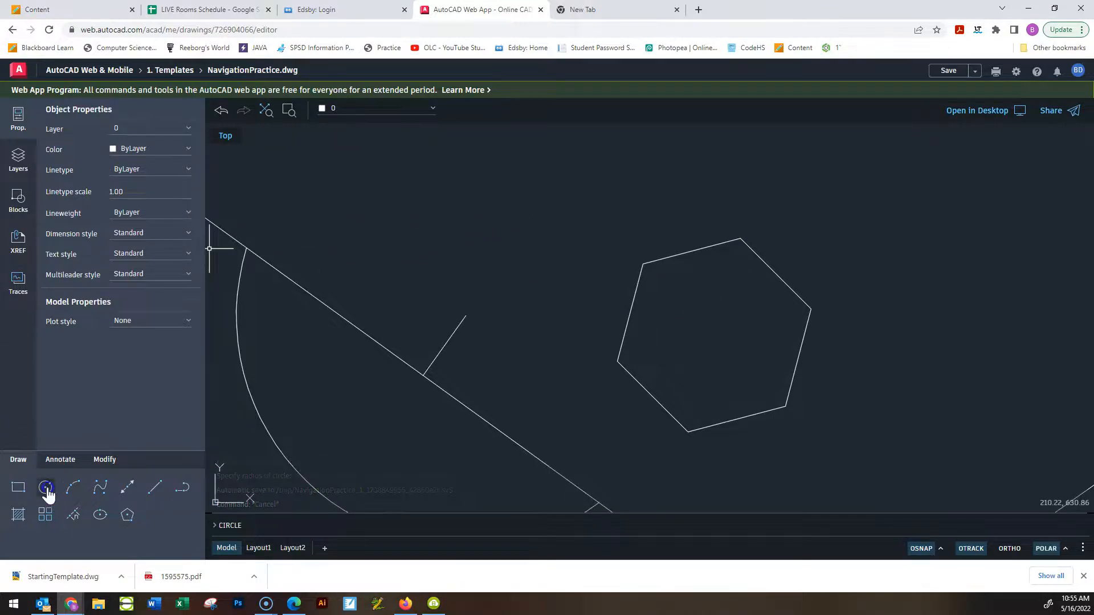
{"action": "left_click", "coordinate": [251, 274]}
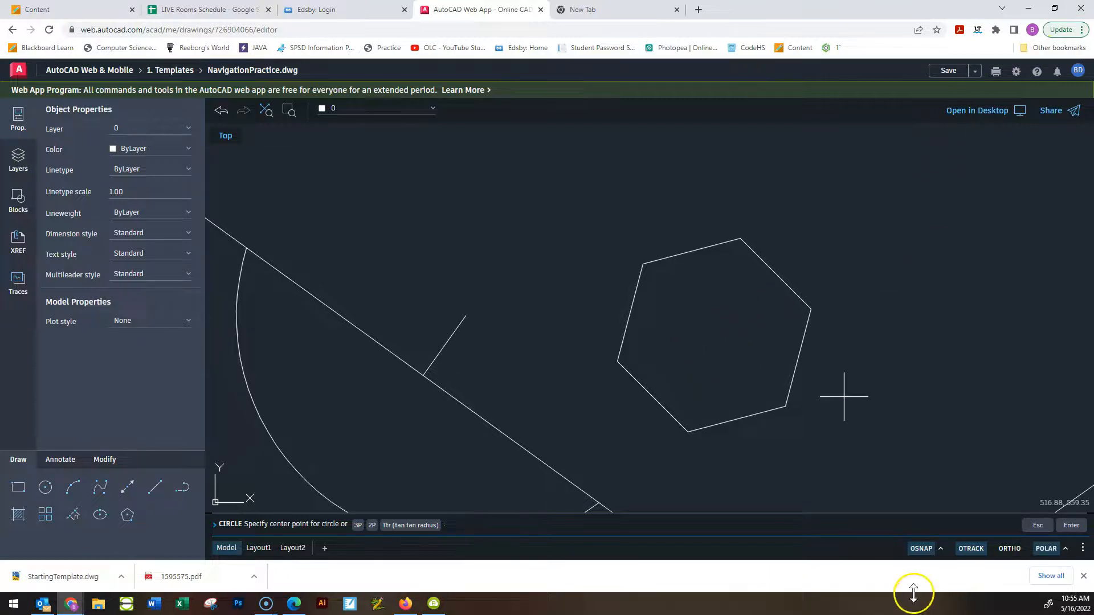
{"action": "left_click", "coordinate": [940, 551]}
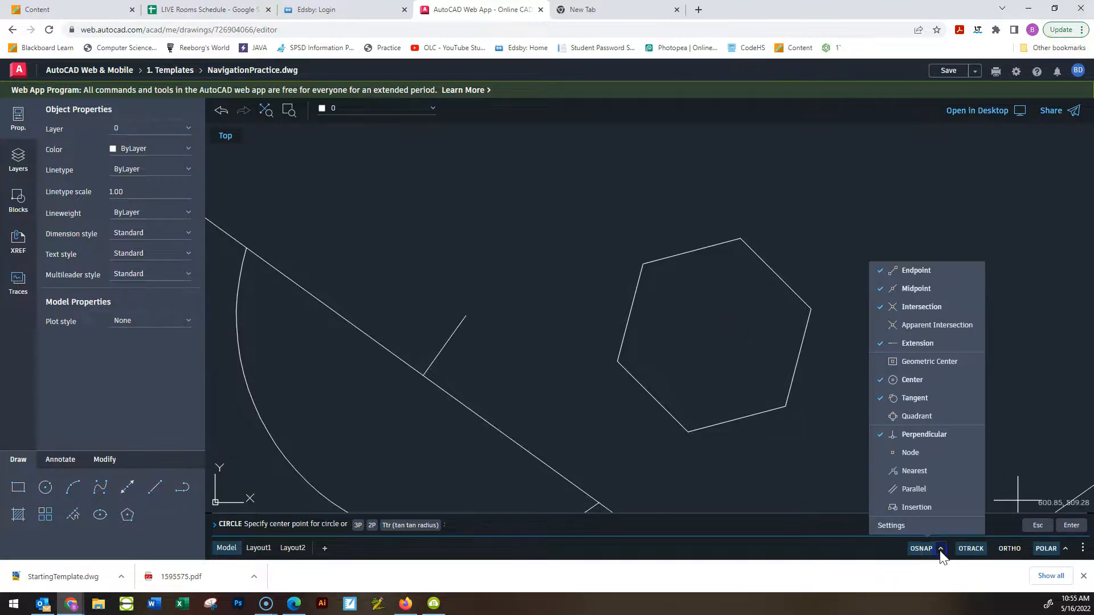
{"action": "left_click", "coordinate": [901, 526]}
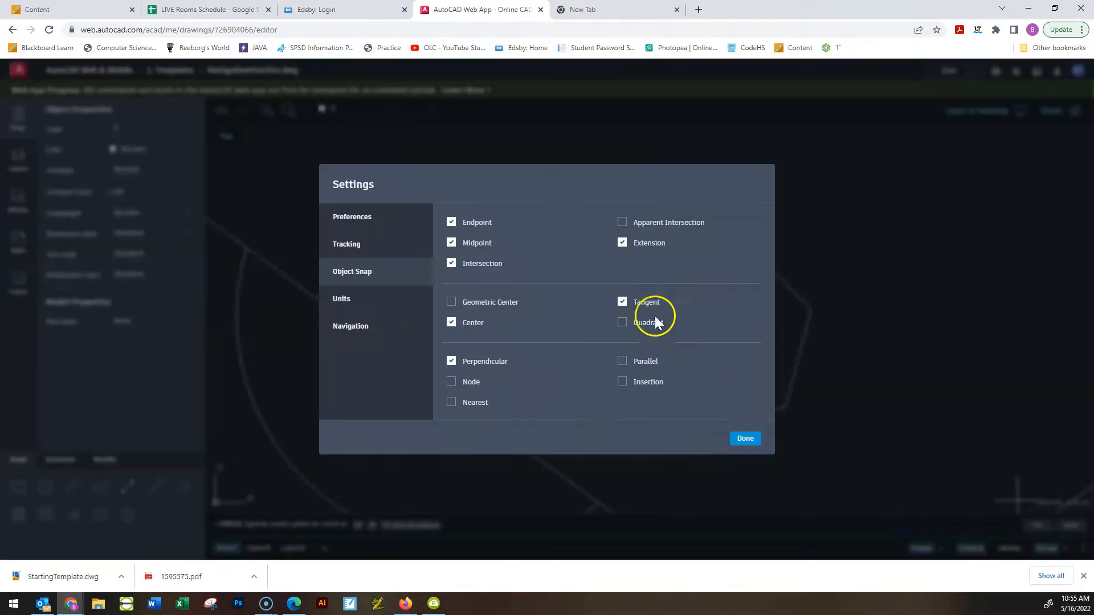
{"action": "left_click", "coordinate": [451, 302]}
{"action": "left_click", "coordinate": [746, 440]}
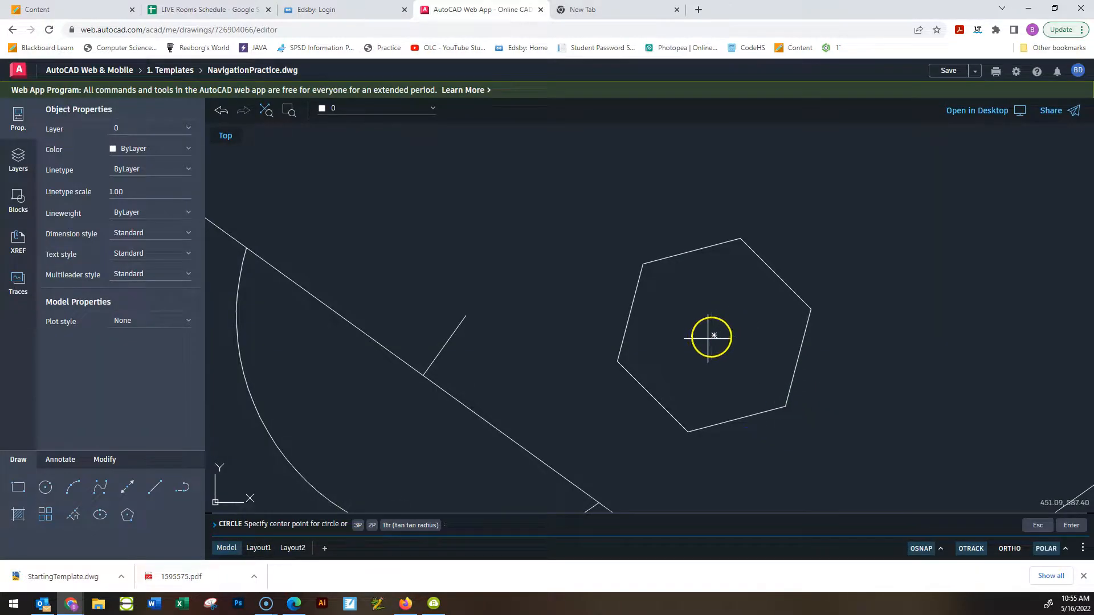
{"action": "left_click", "coordinate": [714, 335]}
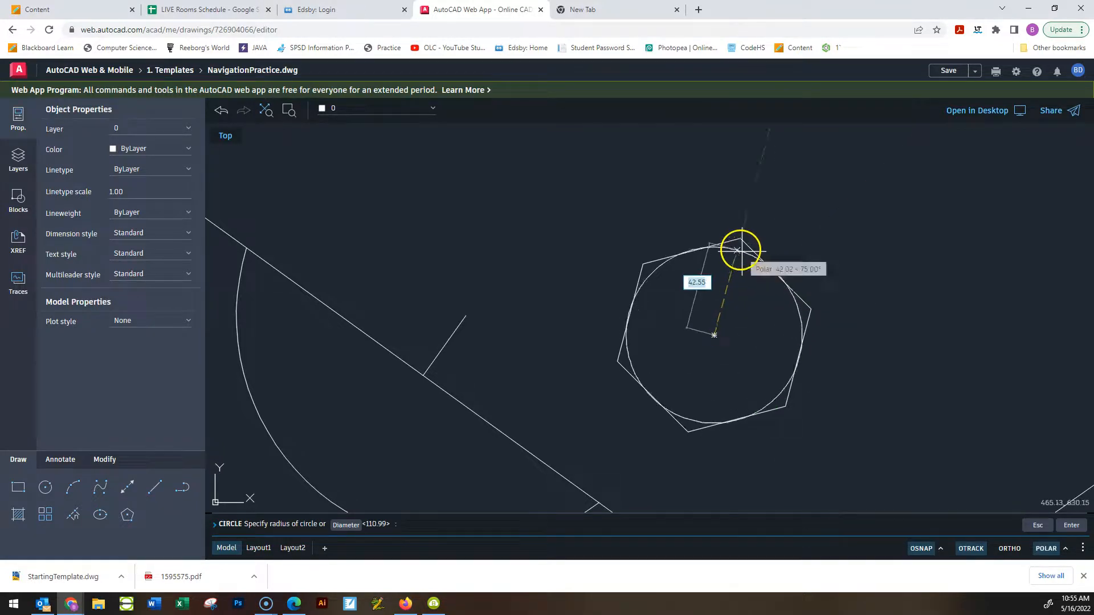
{"action": "key", "text": "Escape"}
Examine up close how the circle meets the hexagon's corner
{"action": "scroll", "coordinate": [716, 353], "scroll_direction": "up", "scroll_amount": 5}
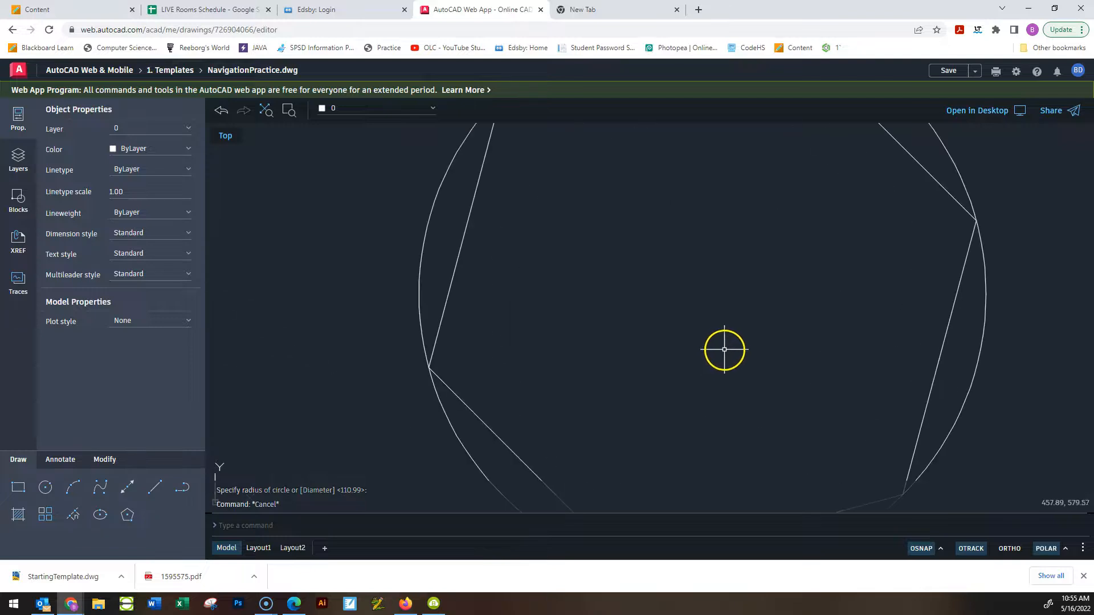
{"action": "scroll", "coordinate": [993, 212], "scroll_direction": "up", "scroll_amount": 6}
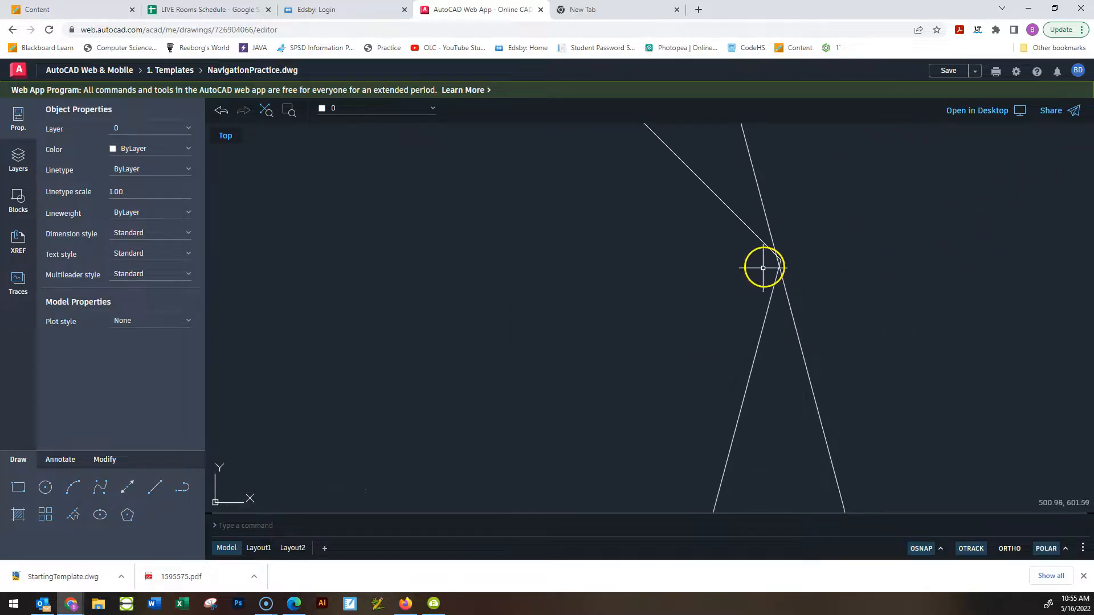
{"action": "left_click", "coordinate": [782, 264]}
{"action": "middle_click", "coordinate": [785, 264]}
{"action": "middle_click_drag", "start_coordinate": [261, 199], "coordinate": [387, 395]}
{"action": "scroll", "coordinate": [605, 254], "scroll_direction": "up", "scroll_amount": 8}
{"action": "scroll", "coordinate": [586, 304], "scroll_direction": "up", "scroll_amount": 4}
{"action": "scroll", "coordinate": [585, 301], "scroll_direction": "up", "scroll_amount": 4}
{"action": "scroll", "coordinate": [542, 345], "scroll_direction": "up", "scroll_amount": 4}
{"action": "scroll", "coordinate": [649, 232], "scroll_direction": "up", "scroll_amount": 4}
{"action": "middle_click_drag", "start_coordinate": [495, 259], "coordinate": [572, 318]}
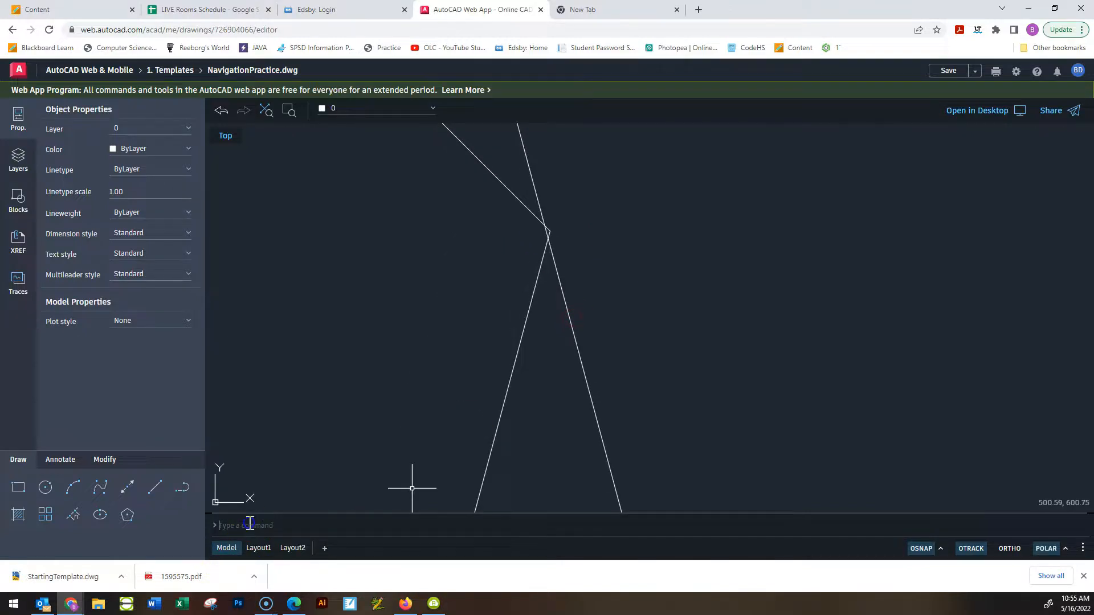
Regenerate the drawing with REGEN and inspect up close how the circle meets the hexagon's corner
{"action": "type", "text": "REGEN"}
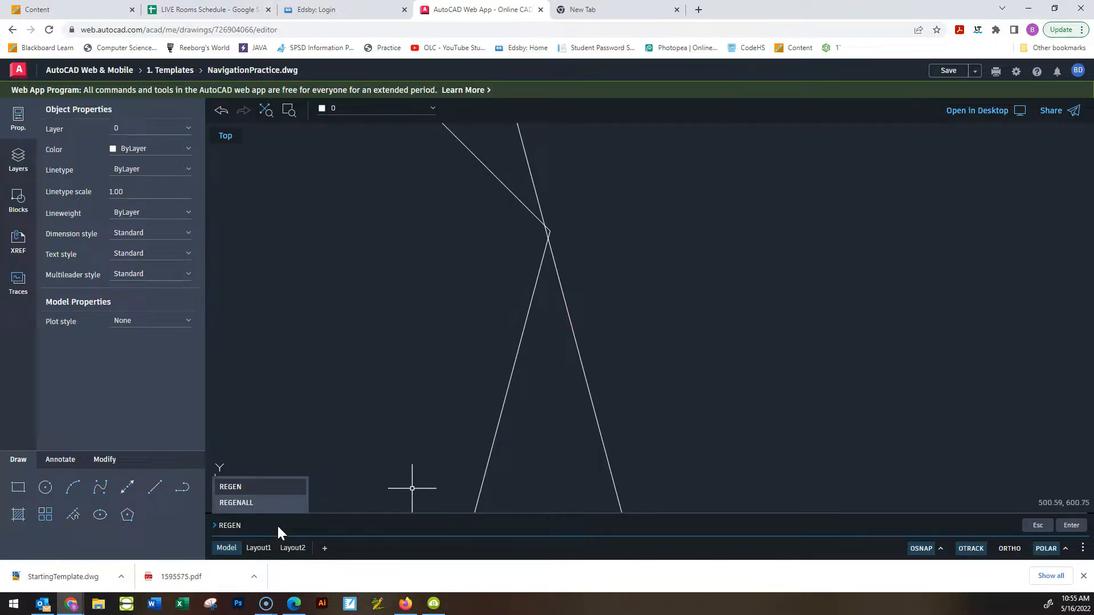
{"action": "key", "text": "Return"}
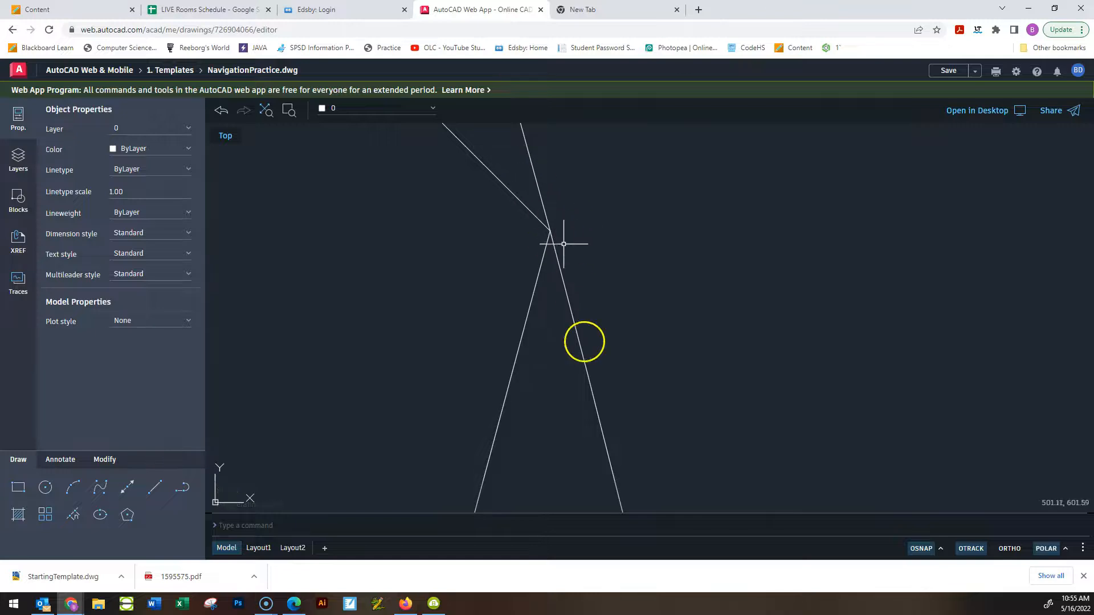
{"action": "mouse_move", "coordinate": [555, 361]}
{"action": "middle_mouse_down"}
{"action": "mouse_move", "coordinate": [437, 209]}
{"action": "mouse_move", "coordinate": [573, 359]}
{"action": "mouse_move", "coordinate": [576, 131]}
{"action": "middle_mouse_up"}
{"action": "middle_click_drag", "start_coordinate": [660, 227], "coordinate": [574, 180]}
{"action": "scroll", "coordinate": [574, 180], "scroll_direction": "up", "scroll_amount": 2}
{"action": "scroll", "coordinate": [542, 394], "scroll_direction": "up", "scroll_amount": 3}
{"action": "scroll", "coordinate": [706, 414], "scroll_direction": "down", "scroll_amount": 3}
{"action": "scroll", "coordinate": [723, 399], "scroll_direction": "down", "scroll_amount": 3}
{"action": "mouse_move", "coordinate": [728, 397]}
{"action": "middle_mouse_down"}
{"action": "mouse_move", "coordinate": [708, 442]}
{"action": "mouse_move", "coordinate": [728, 406]}
{"action": "middle_mouse_up"}
Run REGEN again at the closer zoom and recheck the corner shared by the circle and hexagon
{"action": "left_click", "coordinate": [317, 524]}
{"action": "type", "text": "REGEN"}
{"action": "key", "text": "Return"}
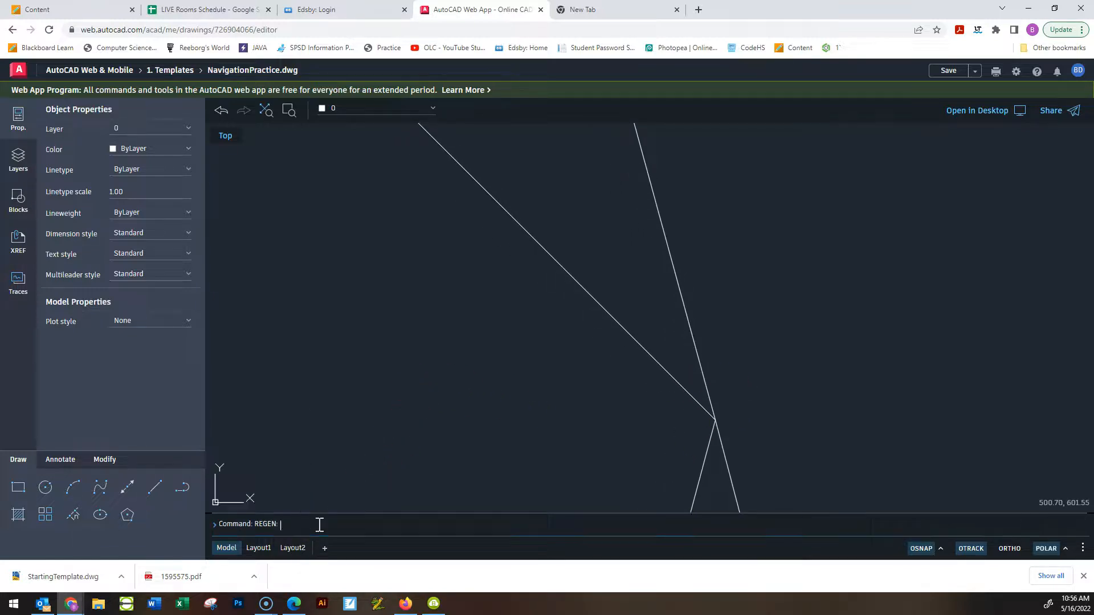
{"action": "scroll", "coordinate": [728, 356], "scroll_direction": "down", "scroll_amount": 3}
{"action": "scroll", "coordinate": [724, 398], "scroll_direction": "down", "scroll_amount": 5}
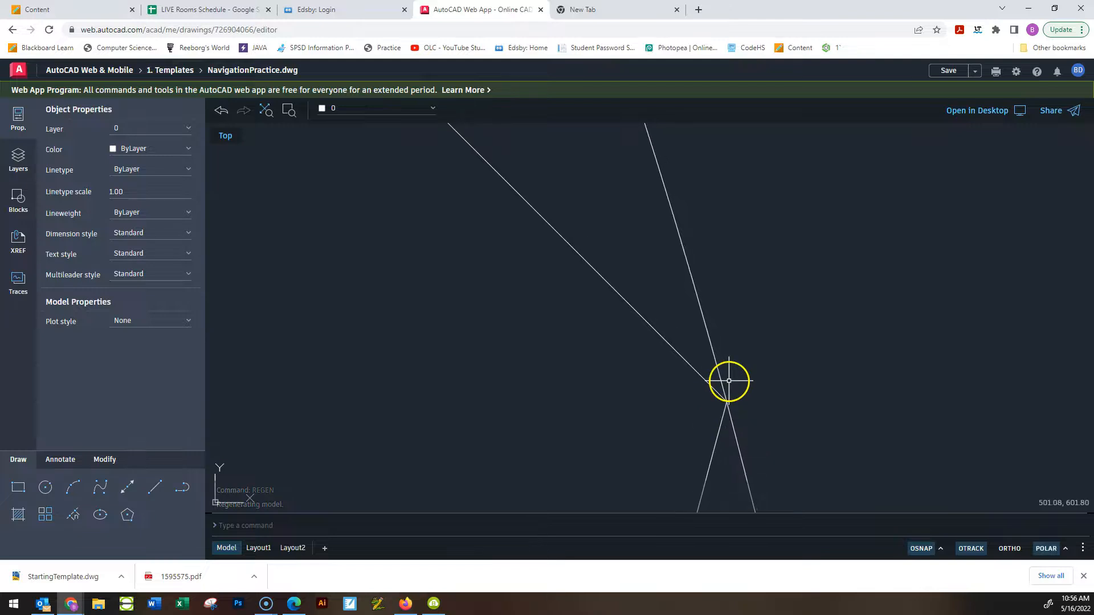
{"action": "scroll", "coordinate": [721, 393], "scroll_direction": "up", "scroll_amount": 3}
{"action": "mouse_move", "coordinate": [707, 433]}
{"action": "middle_mouse_down"}
{"action": "mouse_move", "coordinate": [681, 357]}
{"action": "mouse_move", "coordinate": [660, 340]}
{"action": "middle_mouse_up"}
Turn off the Geometric Center object snap in the settings
{"action": "left_click", "coordinate": [941, 549]}
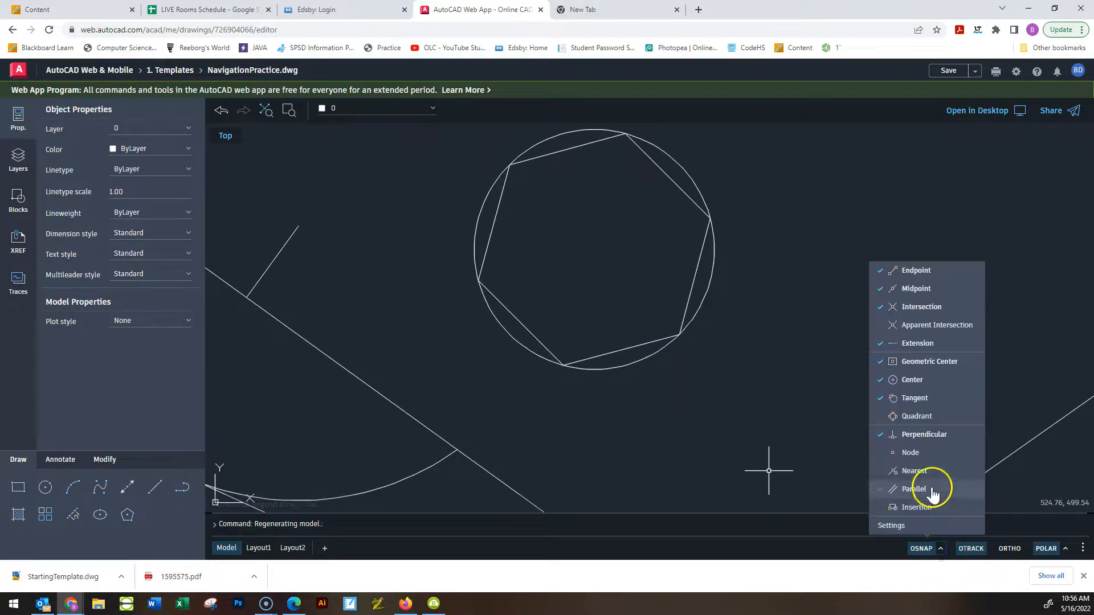
{"action": "left_click", "coordinate": [916, 526]}
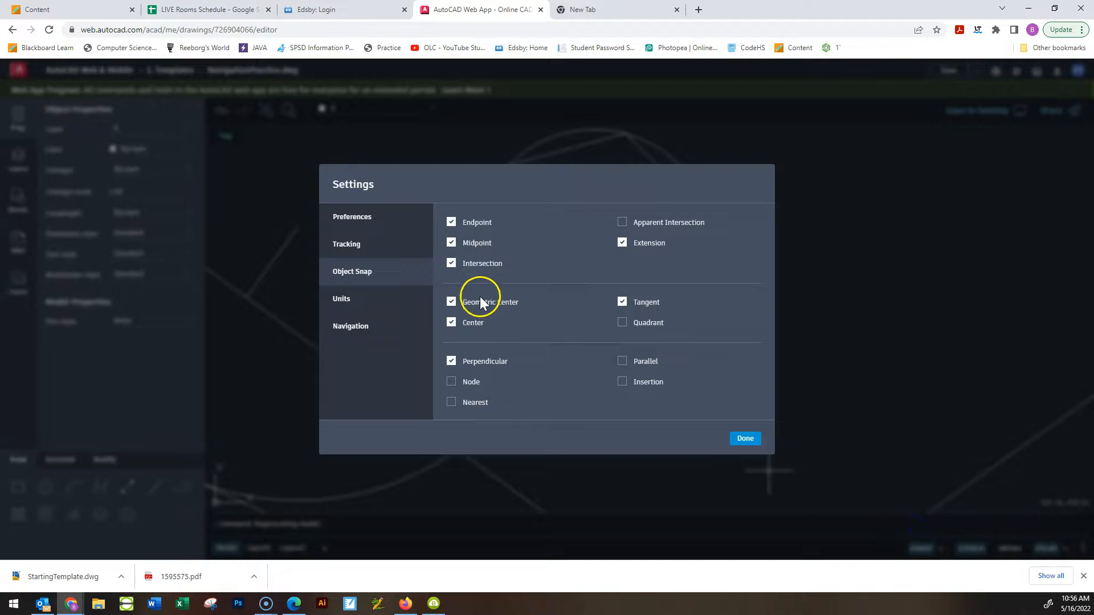
{"action": "left_click", "coordinate": [452, 301]}
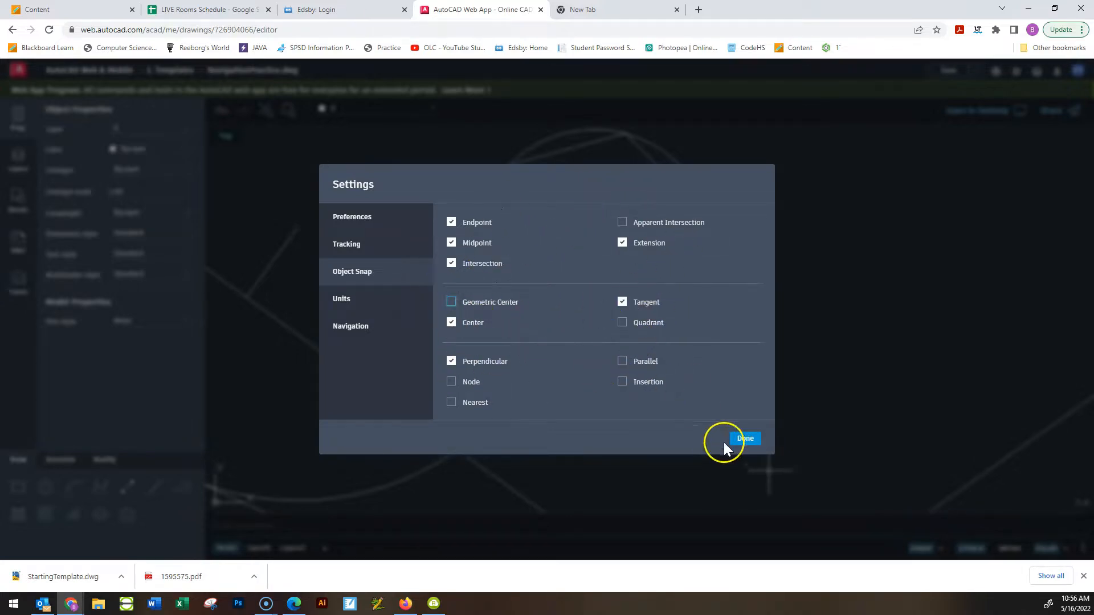
{"action": "left_click", "coordinate": [746, 438]}
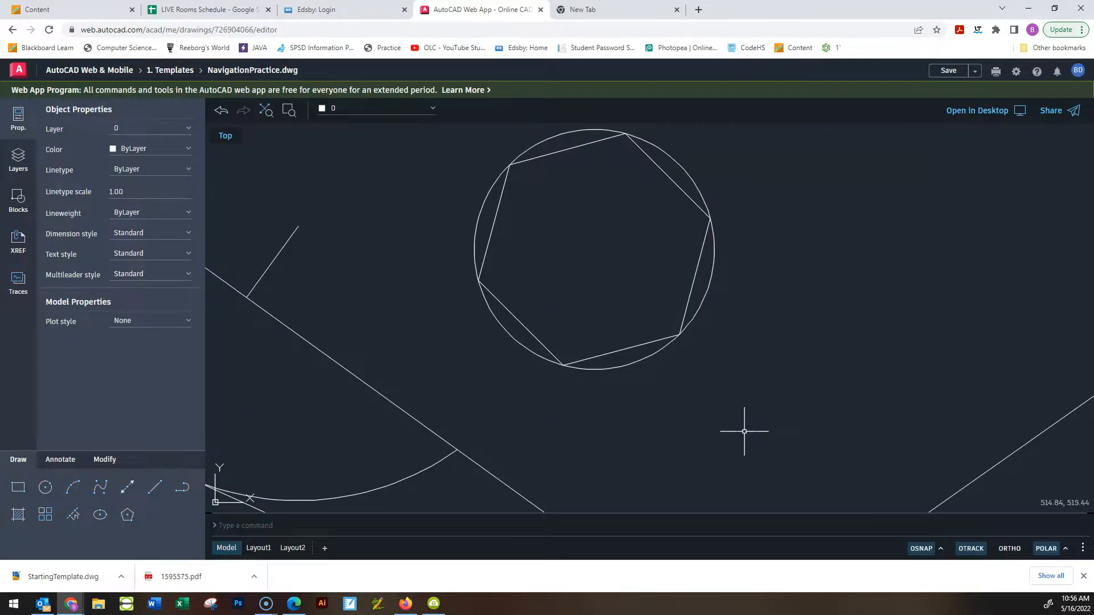
Review the theme and selection preferences and the Polar Tracking increment in the settings
{"action": "left_click", "coordinate": [1016, 71]}
{"action": "left_click", "coordinate": [380, 218]}
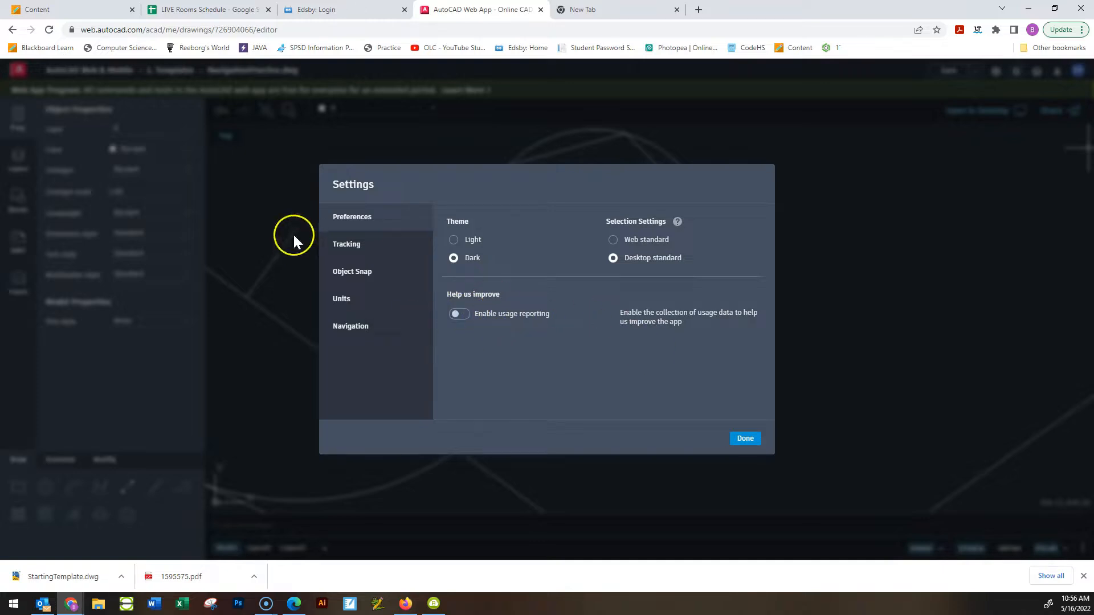
{"action": "left_click", "coordinate": [376, 247]}
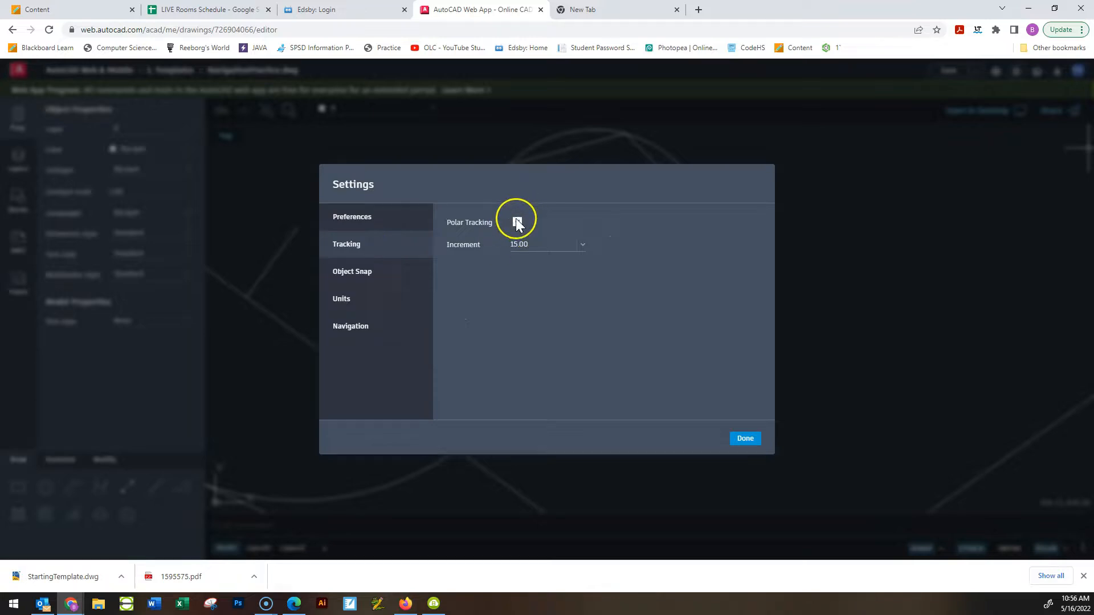
{"action": "left_click", "coordinate": [517, 247]}
{"action": "left_click", "coordinate": [745, 440]}
Draw a line 100 units long at 45° in the empty area beside the hexagon, using polar tracking
{"action": "left_click", "coordinate": [73, 489]}
{"action": "left_click", "coordinate": [154, 491]}
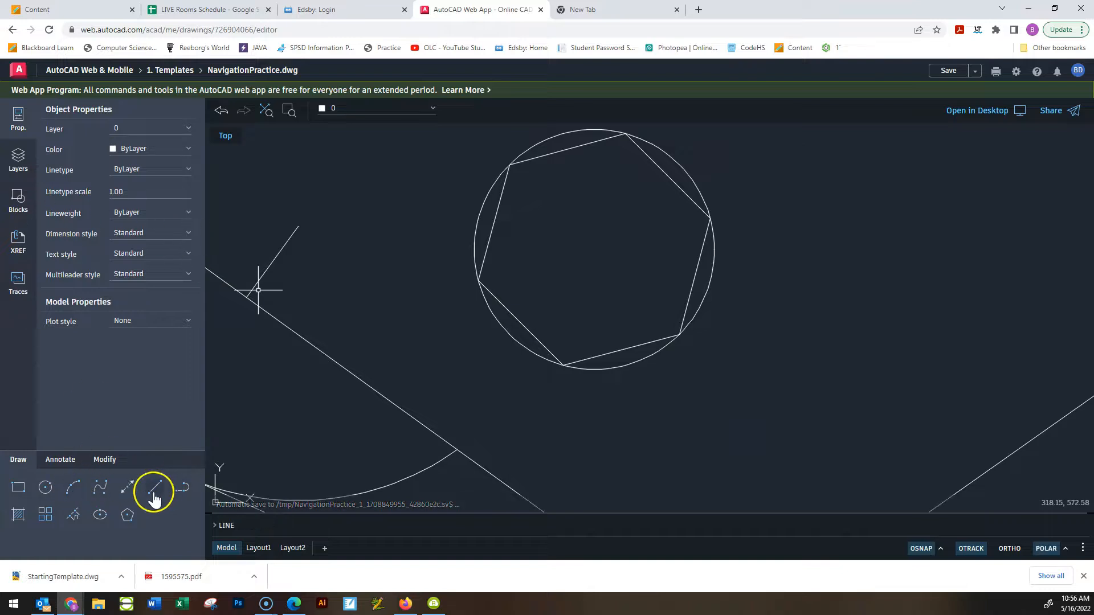
{"action": "left_click", "coordinate": [767, 410]}
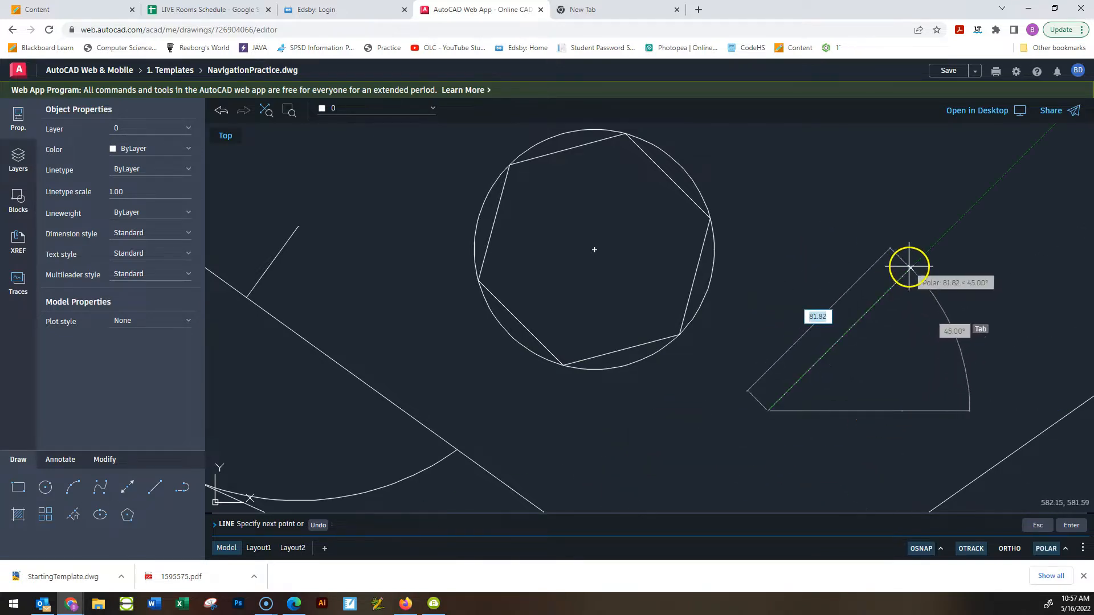
{"action": "type", "text": "100"}
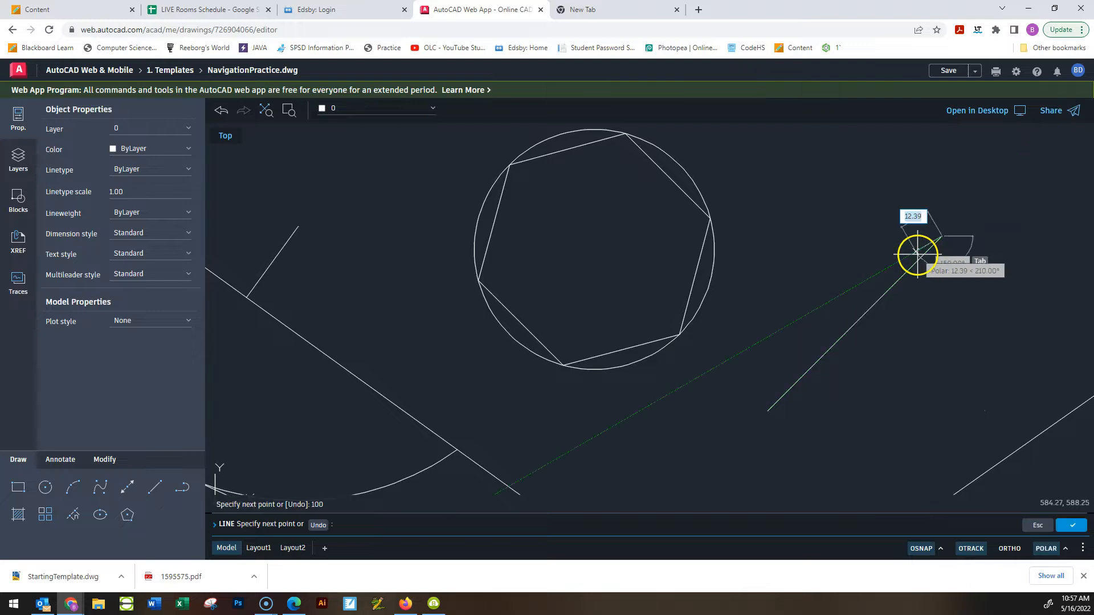
{"action": "key", "text": "Return"}
{"action": "key", "text": "Escape"}
{"action": "key", "text": "Escape"}
{"action": "key", "text": "Escape"}
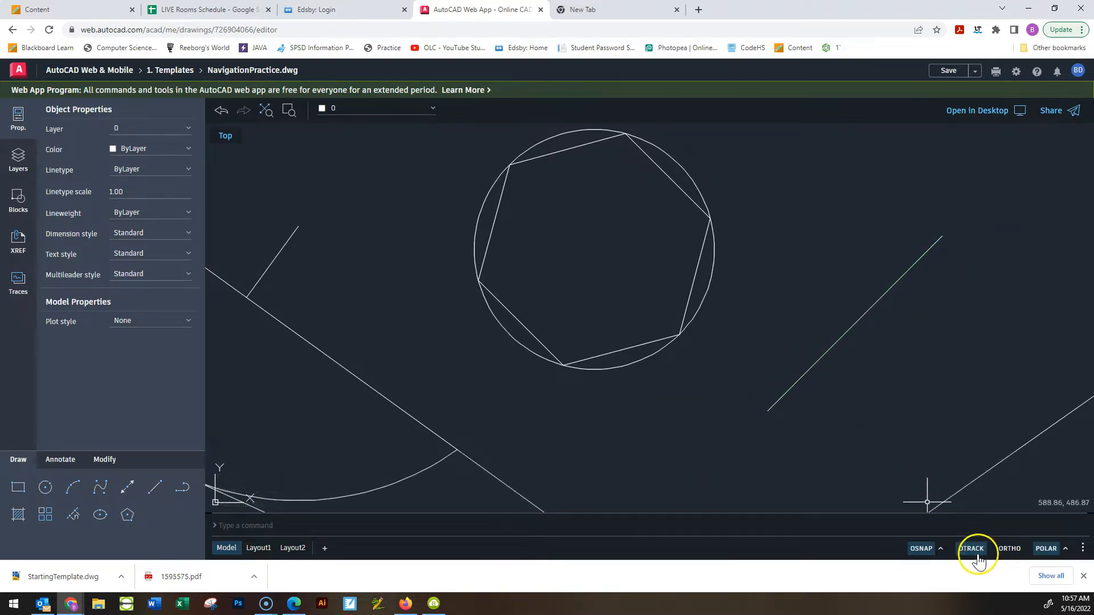
Turn Polar Tracking off and try out a freely angled line near the lower end of the 45° line
{"action": "left_click", "coordinate": [1061, 552]}
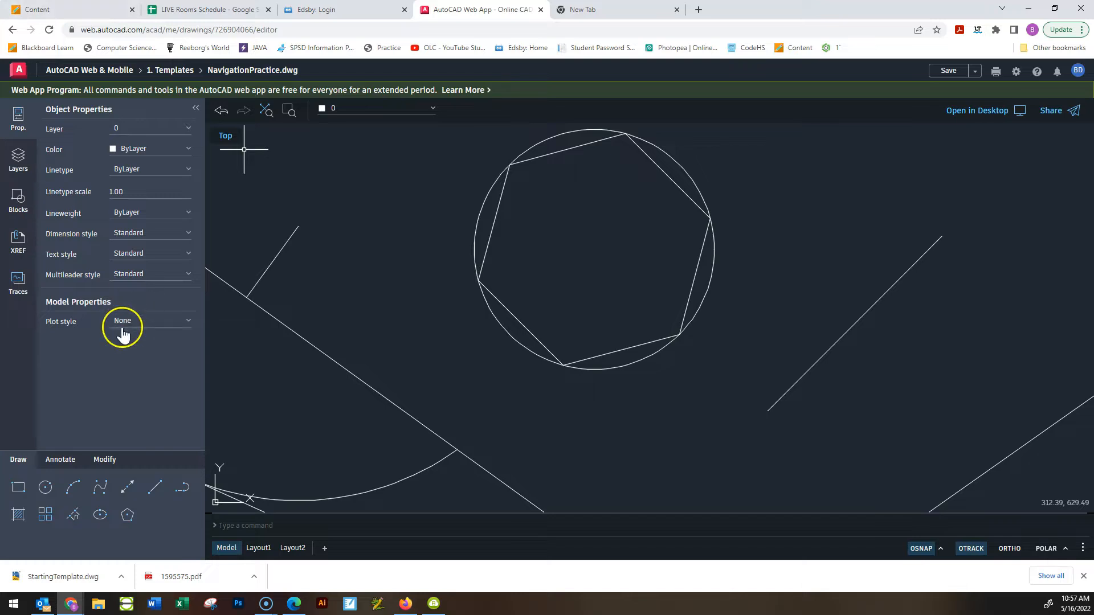
{"action": "left_click", "coordinate": [155, 489]}
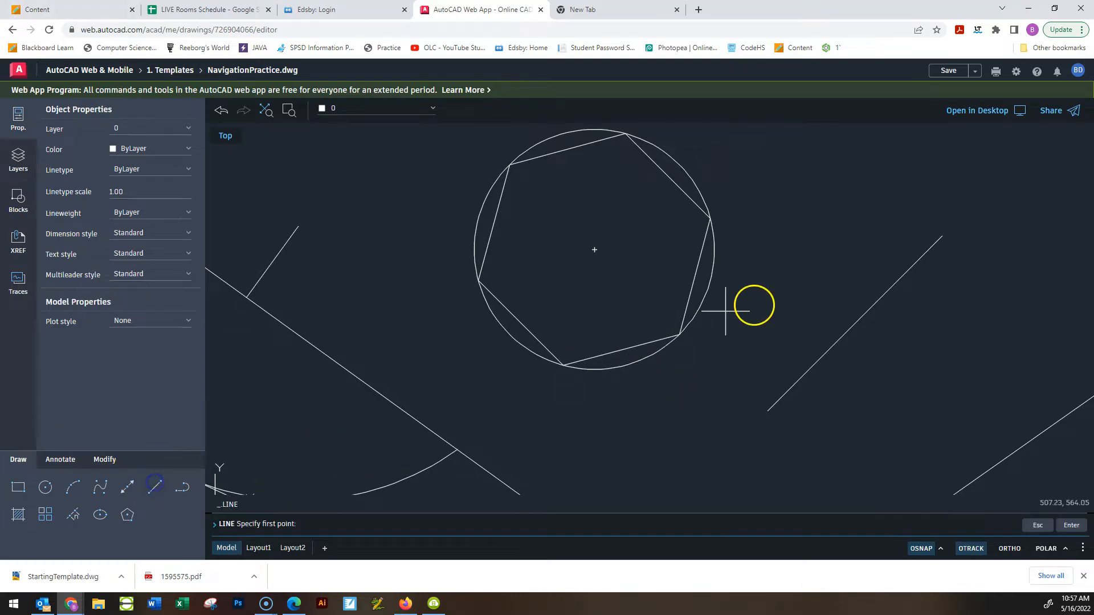
{"action": "left_click", "coordinate": [723, 400]}
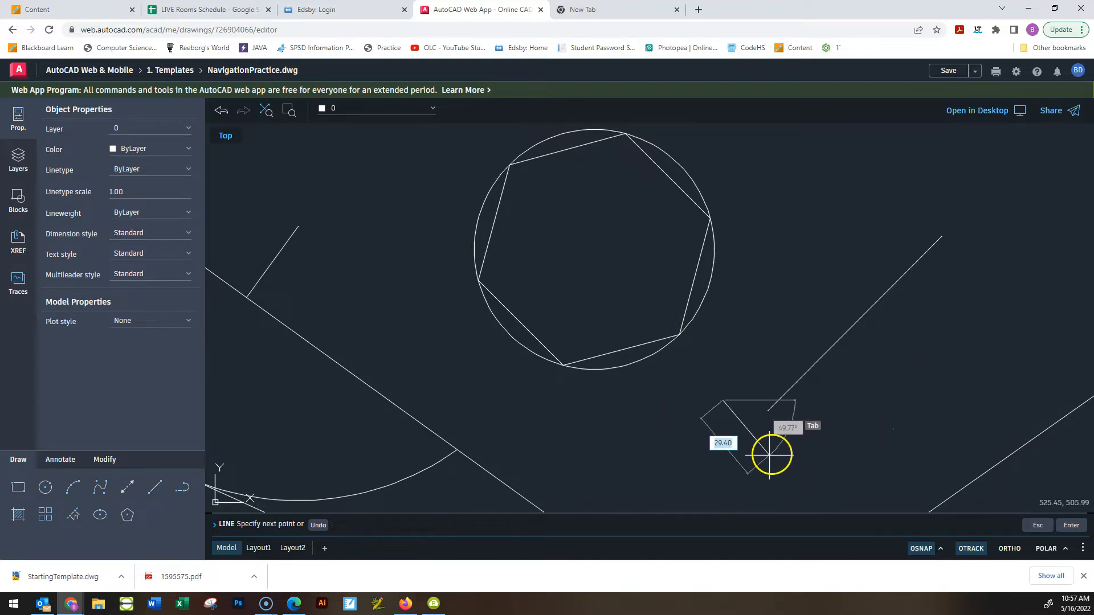
{"action": "key", "text": "Escape"}
{"action": "key", "text": "Escape"}
{"action": "key", "text": "Escape"}
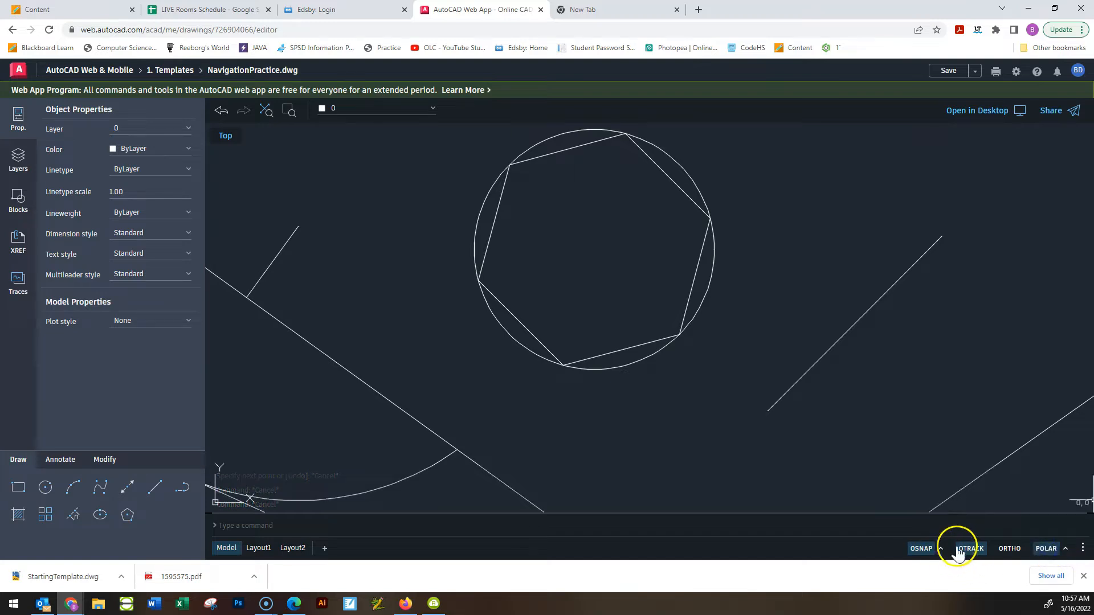
Check which drafting aids, such as Coordinates, Object Snap Mode and Ortho Mode, are set to display in the status bar
{"action": "left_click", "coordinate": [1083, 548]}
{"action": "left_click", "coordinate": [1020, 352]}
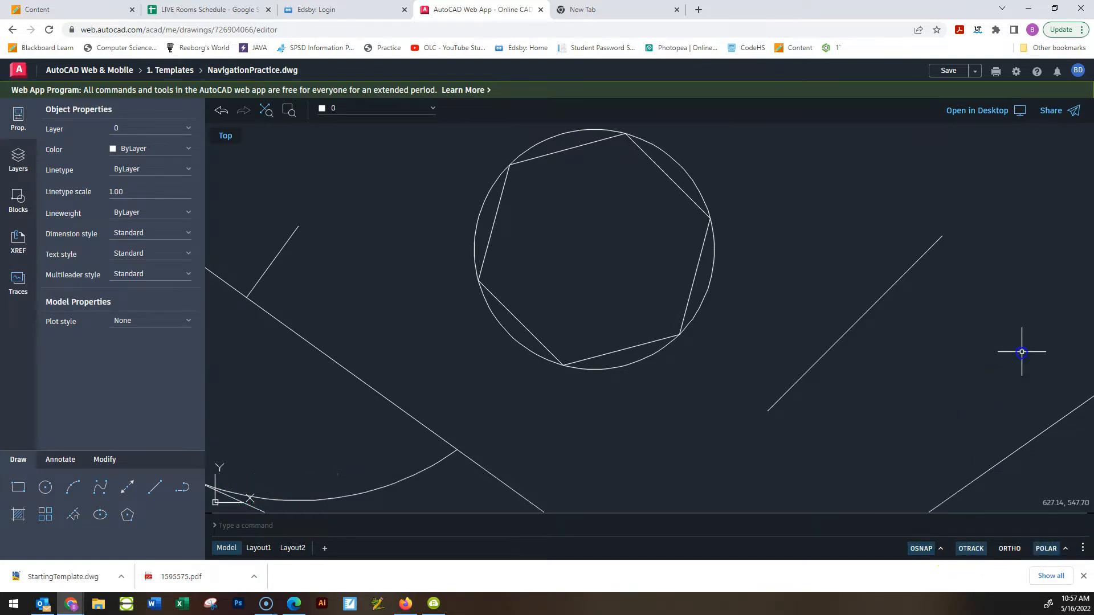
{"action": "left_click", "coordinate": [1082, 548]}
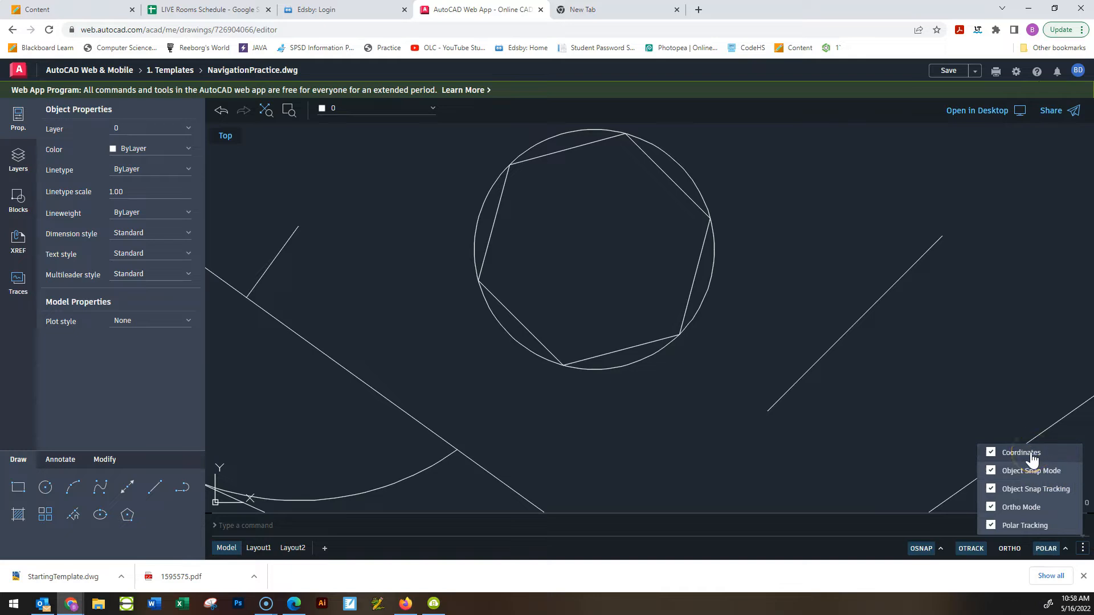
{"action": "left_click", "coordinate": [1003, 368]}
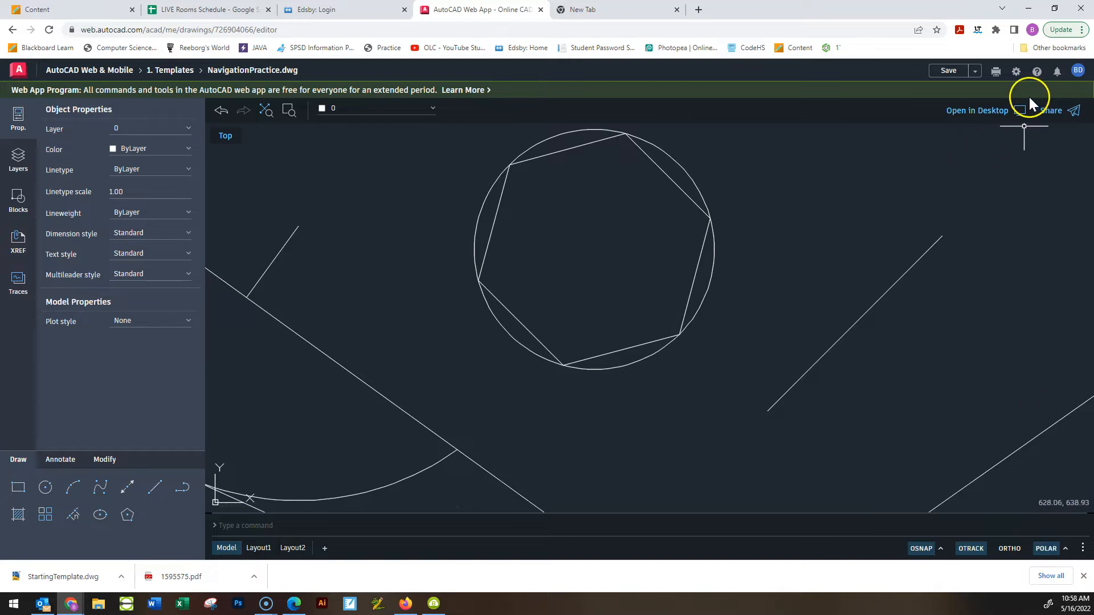
Review the settings for preferences, object snaps, linear and angular units, and zoom direction without changing them
{"action": "left_click", "coordinate": [1014, 75]}
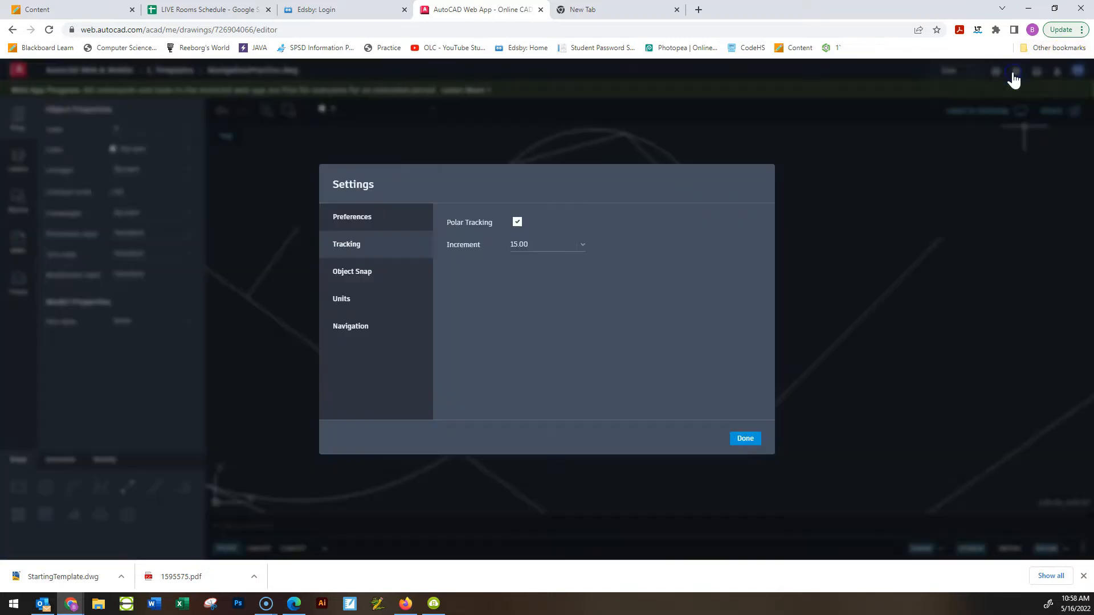
{"action": "left_click", "coordinate": [355, 223]}
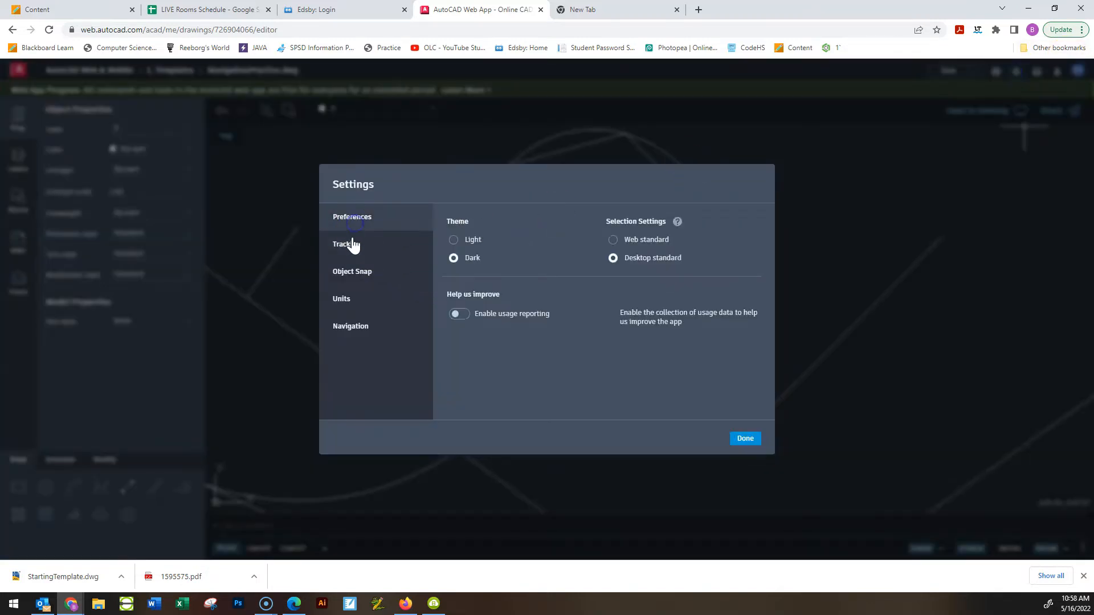
{"action": "left_click", "coordinate": [353, 275]}
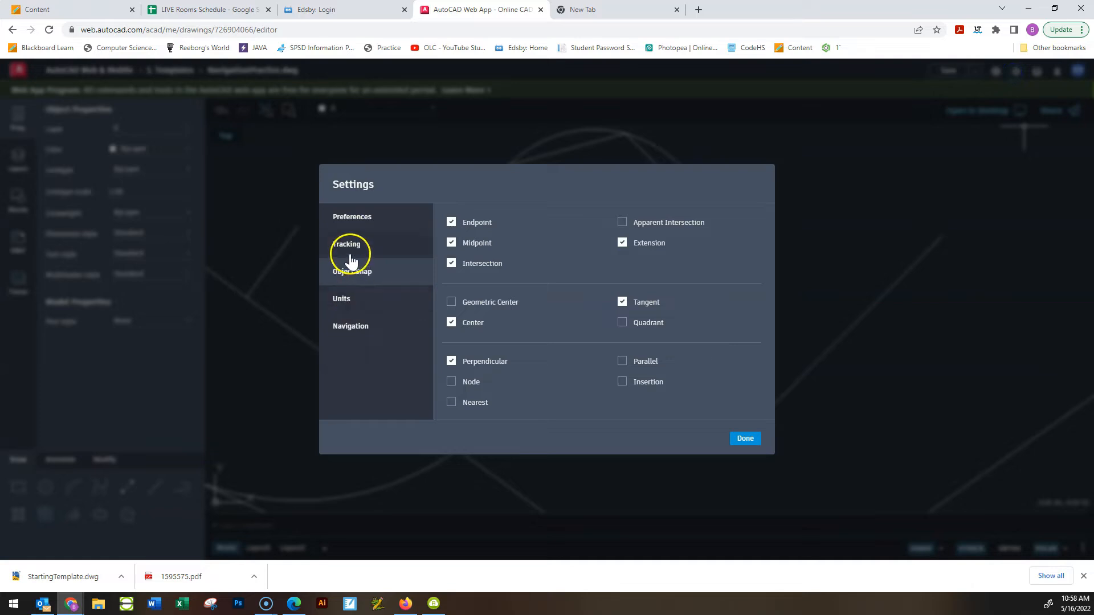
{"action": "left_click", "coordinate": [346, 302]}
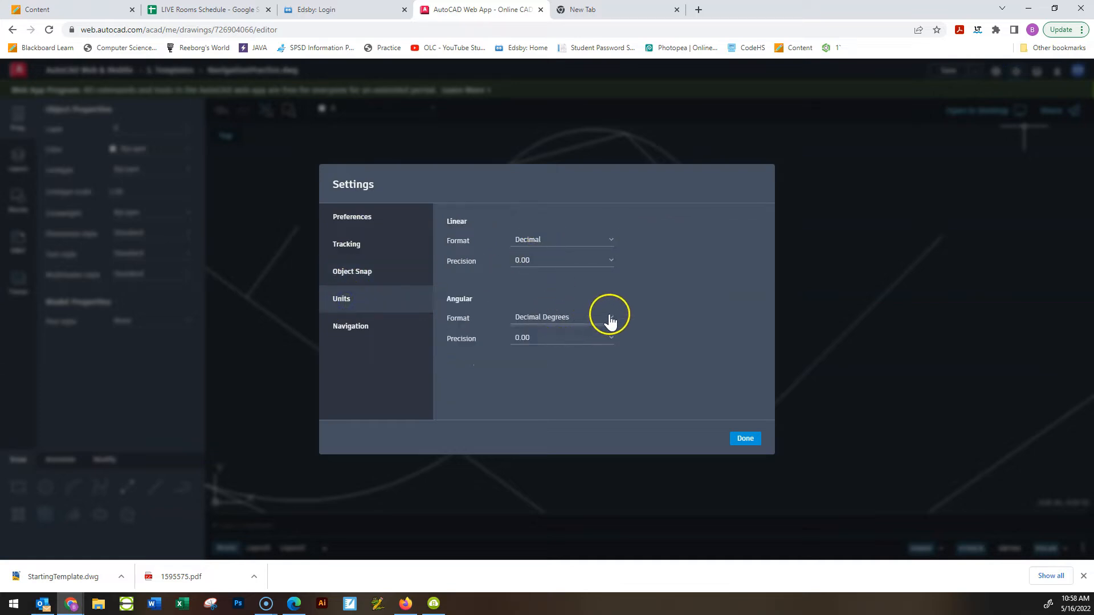
{"action": "left_click", "coordinate": [573, 322]}
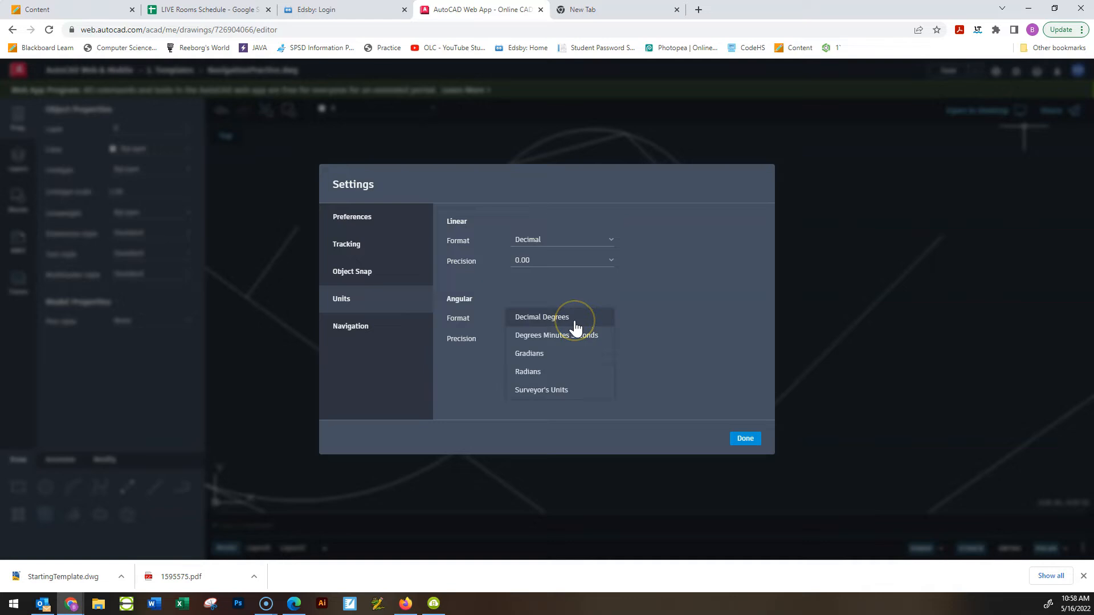
{"action": "left_click", "coordinate": [575, 327]}
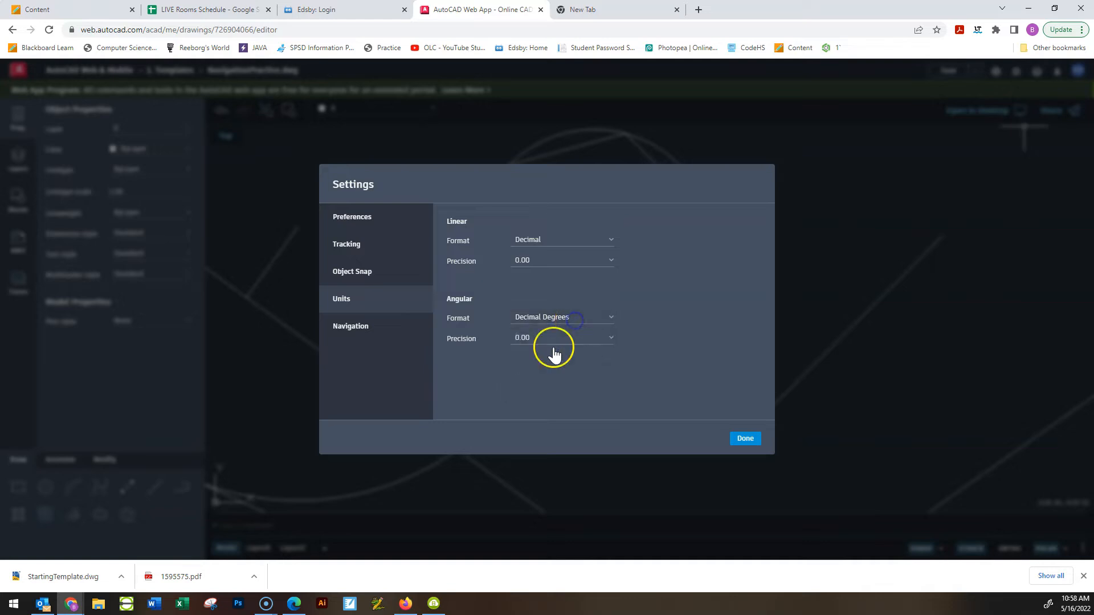
{"action": "left_click", "coordinate": [363, 328]}
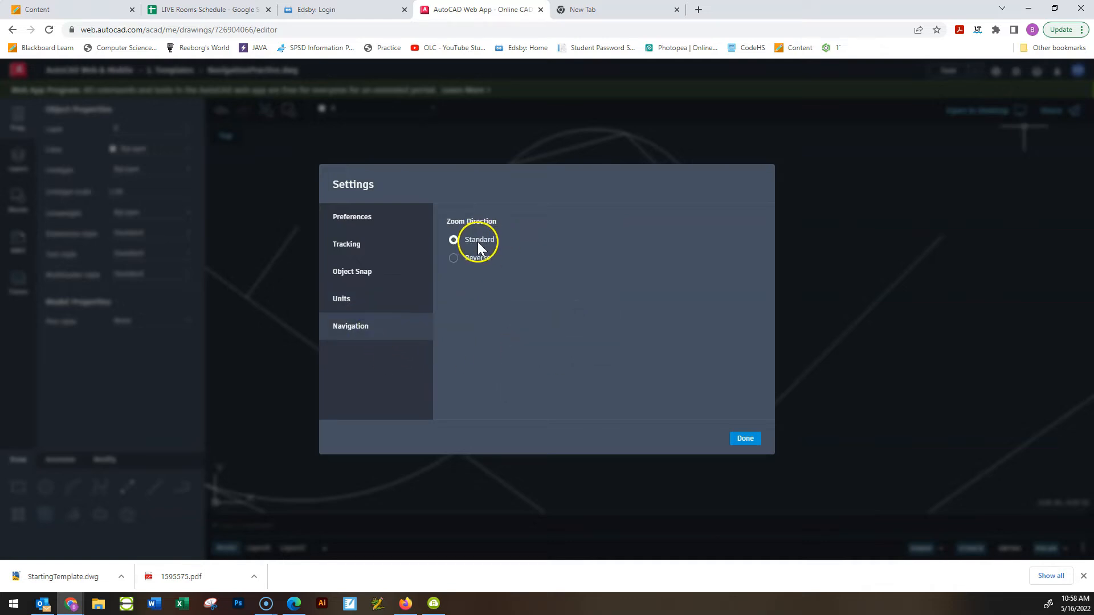
{"action": "left_click", "coordinate": [745, 439]}
Delete all the practice geometry inside the drawing border, including the lines, arc, hexagon and circle
{"action": "left_click", "coordinate": [651, 400]}
{"action": "scroll", "coordinate": [649, 403], "scroll_direction": "down", "scroll_amount": 6}
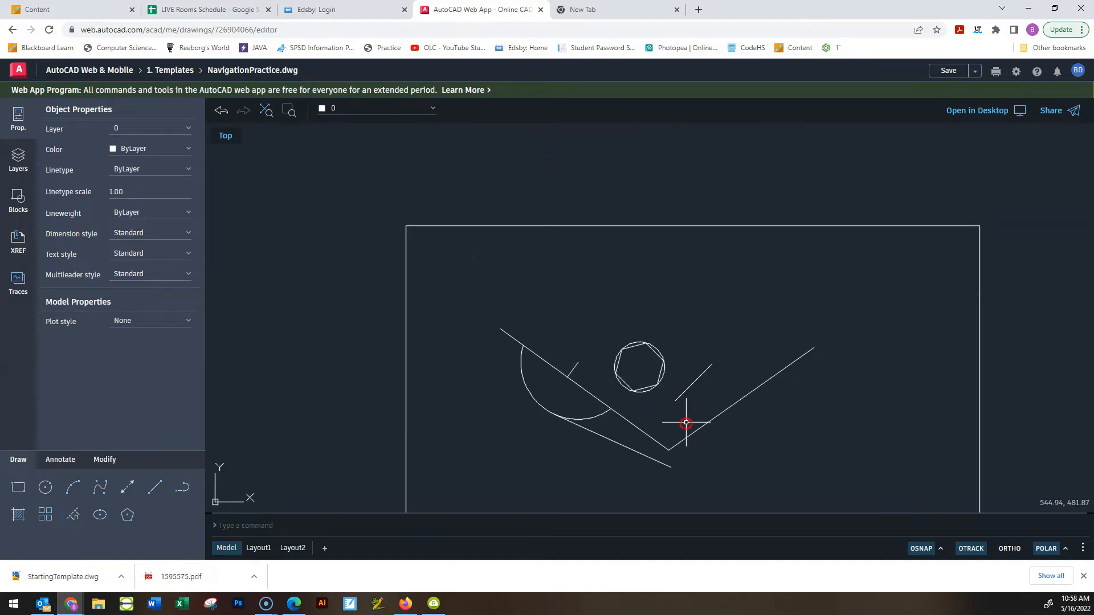
{"action": "left_click", "coordinate": [778, 450]}
{"action": "left_click", "coordinate": [477, 233]}
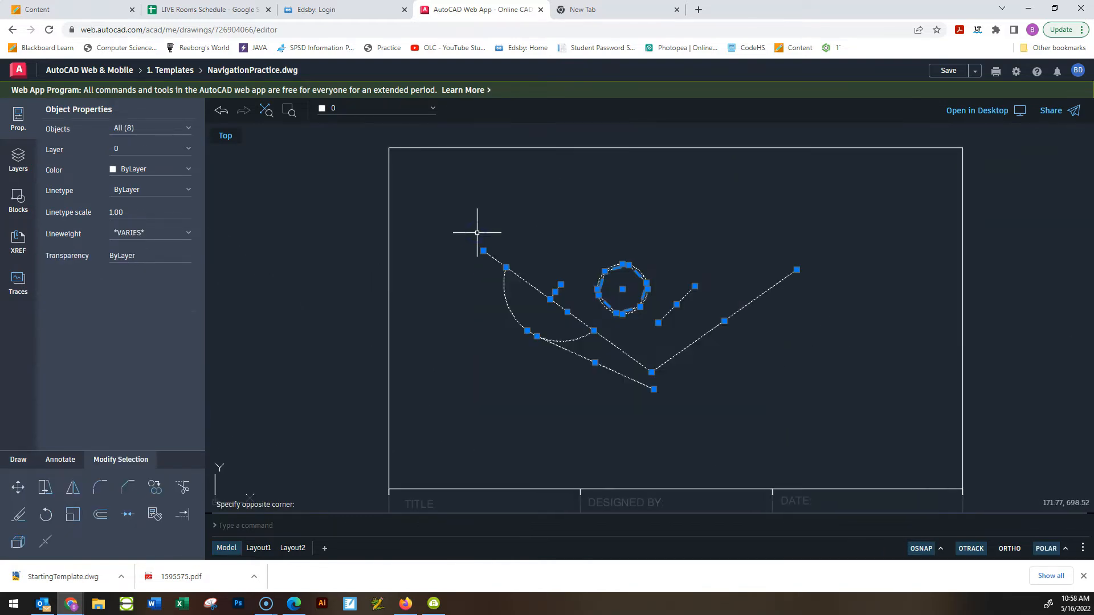
{"action": "key", "text": "Delete"}
Examine the drawing border and the title block's text fields
{"action": "scroll", "coordinate": [602, 285], "scroll_direction": "up", "scroll_amount": 2}
{"action": "key", "text": "ctrl+z"}
{"action": "scroll", "coordinate": [596, 304], "scroll_direction": "up", "scroll_amount": 2}
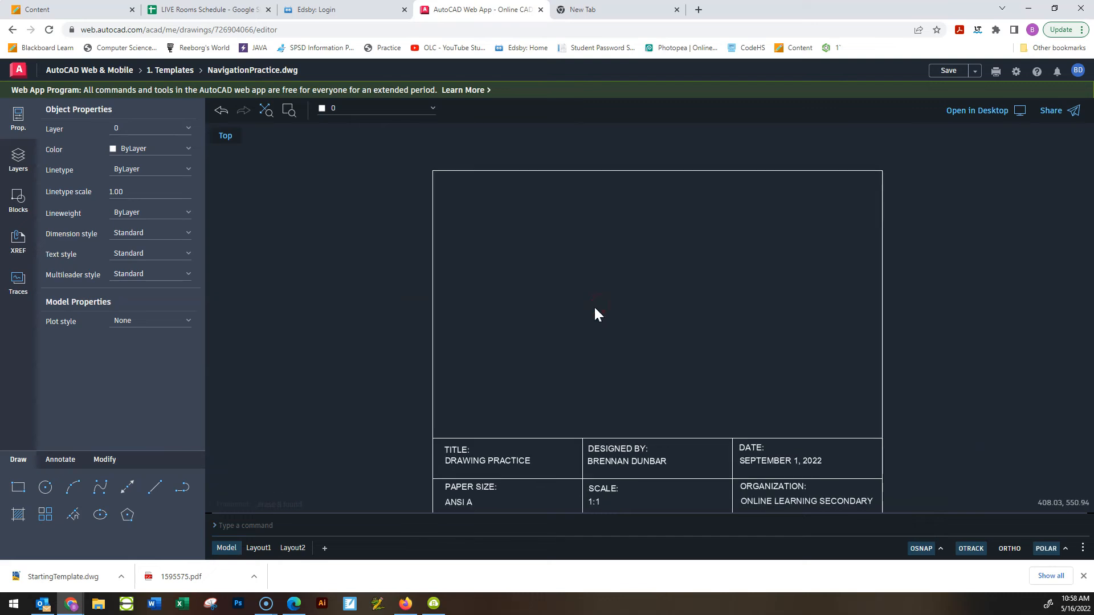
{"action": "scroll", "coordinate": [613, 323], "scroll_direction": "down", "scroll_amount": 1}
{"action": "scroll", "coordinate": [613, 323], "scroll_direction": "up", "scroll_amount": 3}
{"action": "scroll", "coordinate": [612, 322], "scroll_direction": "down", "scroll_amount": 2}
{"action": "scroll", "coordinate": [612, 321], "scroll_direction": "up", "scroll_amount": 1}
{"action": "scroll", "coordinate": [613, 322], "scroll_direction": "down", "scroll_amount": 1}
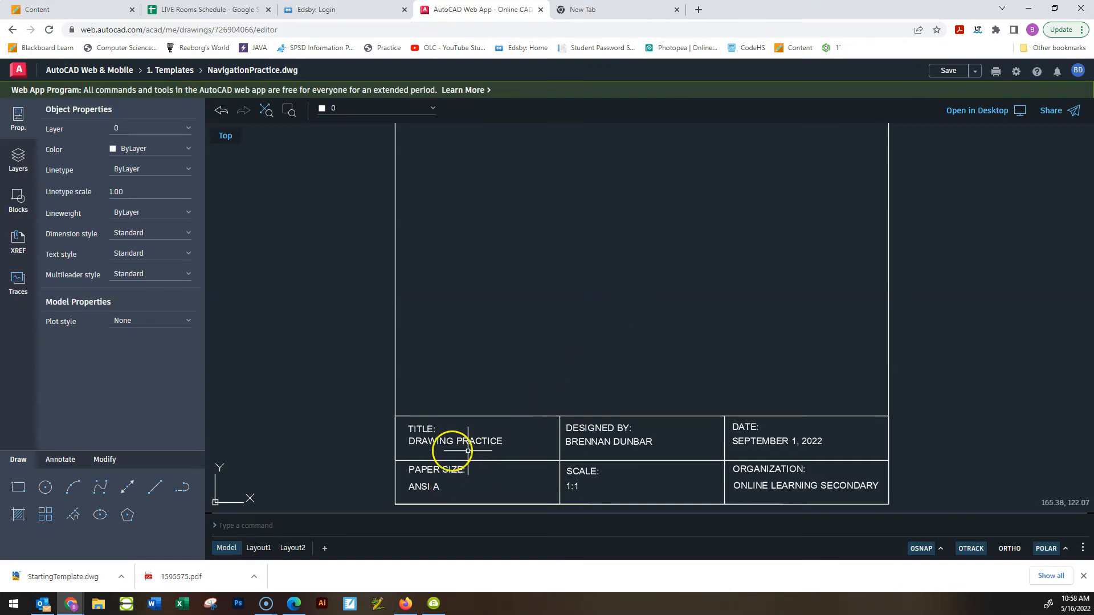
{"action": "mouse_move", "coordinate": [268, 607]}
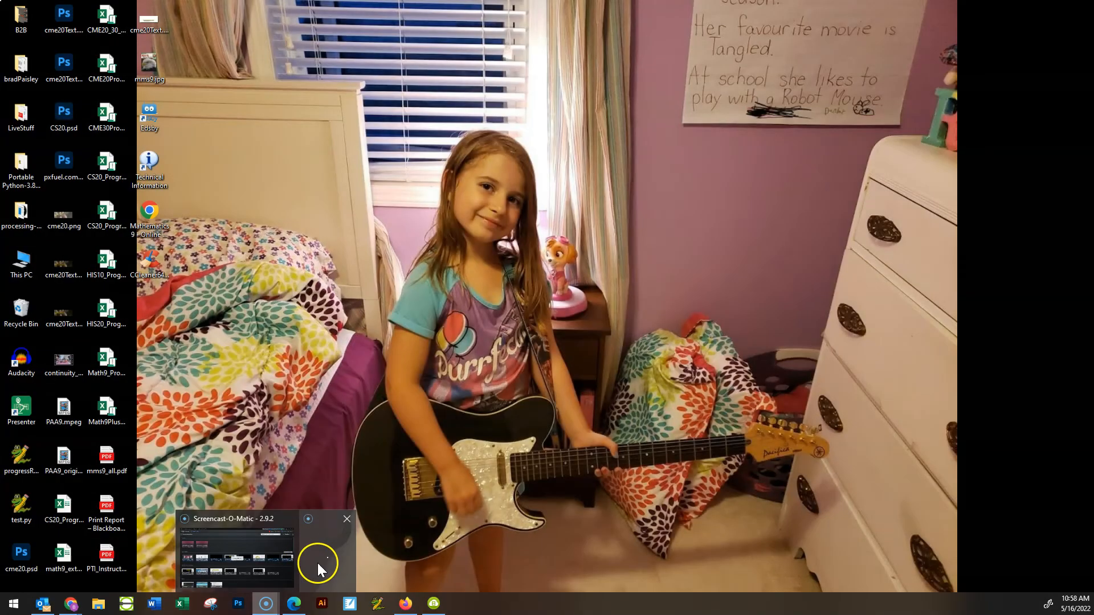
{"action": "mouse_move", "coordinate": [225, 569]}
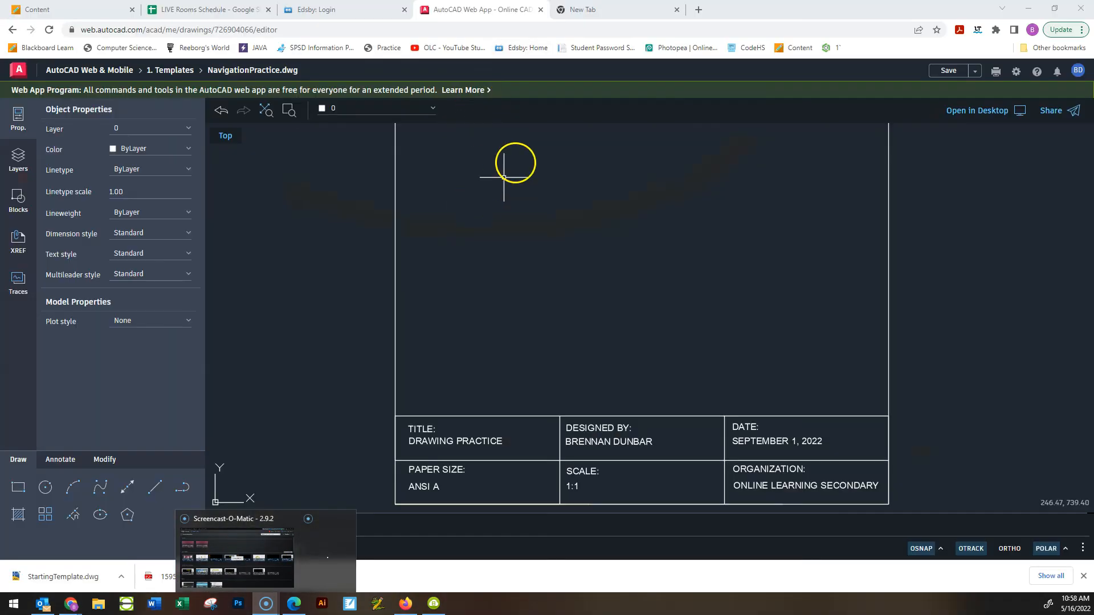